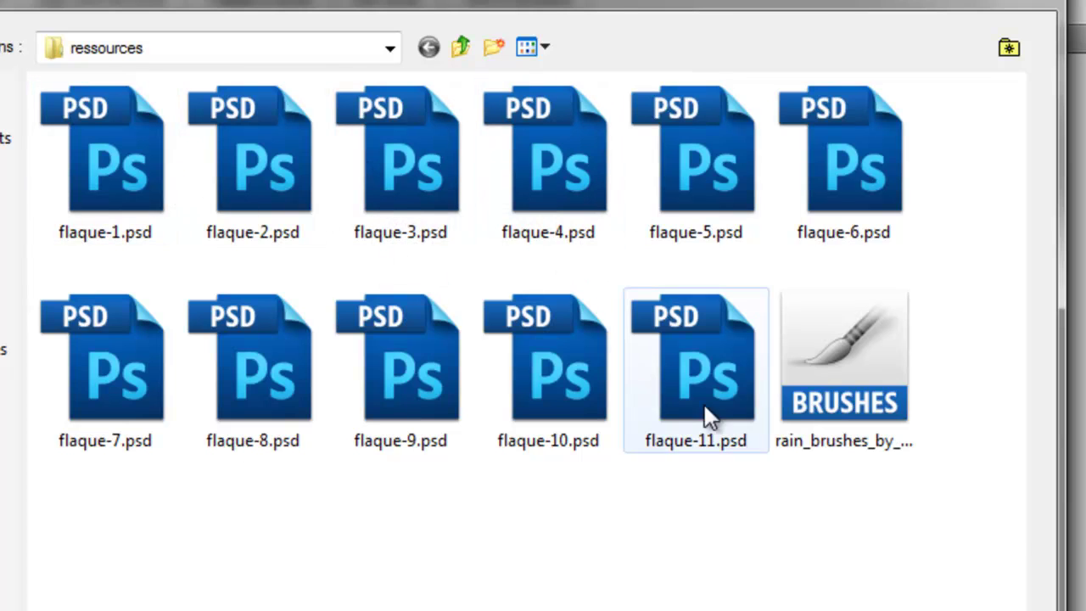
# Preview the puddle images from flaque-1.psd to flaque-11.psd in the ressources folder
pyautogui.click(846, 339)
pyautogui.click(48, 176)
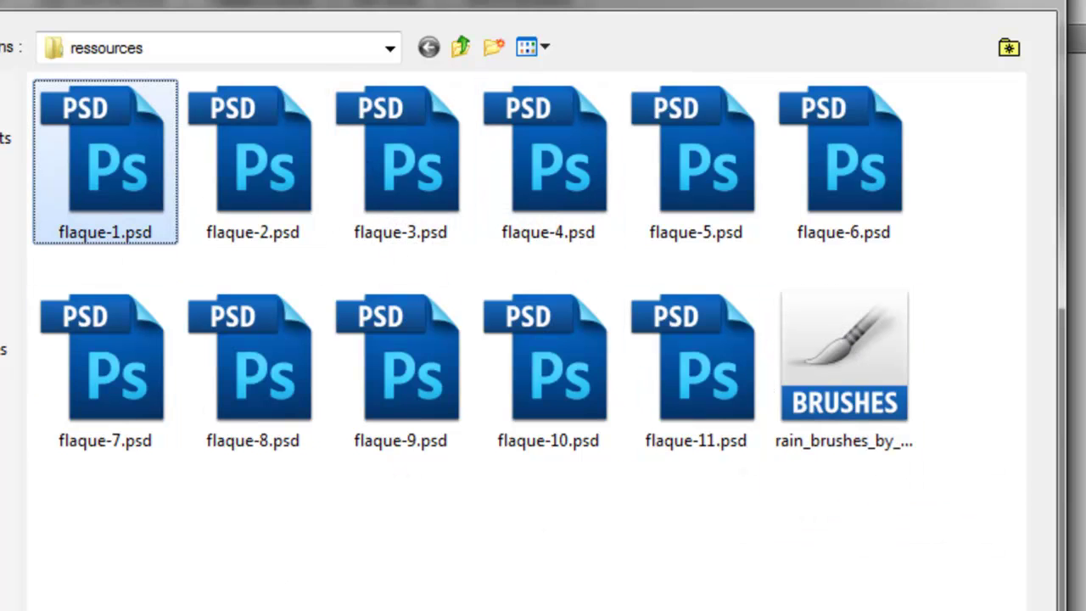
pyautogui.press('Right')
pyautogui.press('Right')
pyautogui.press('Right')
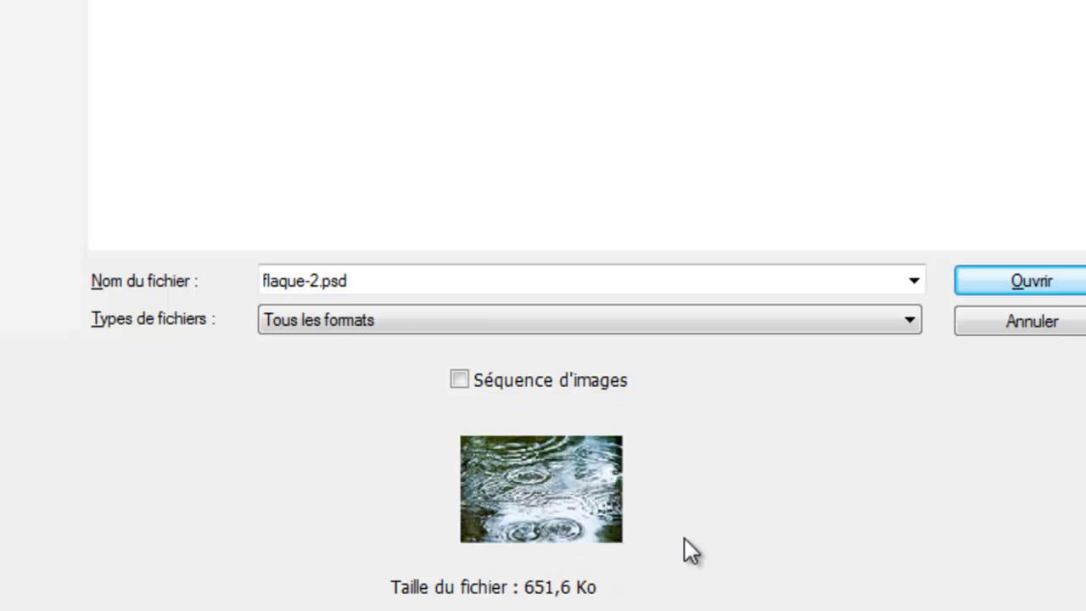
pyautogui.press('Right')
pyautogui.press('Right')
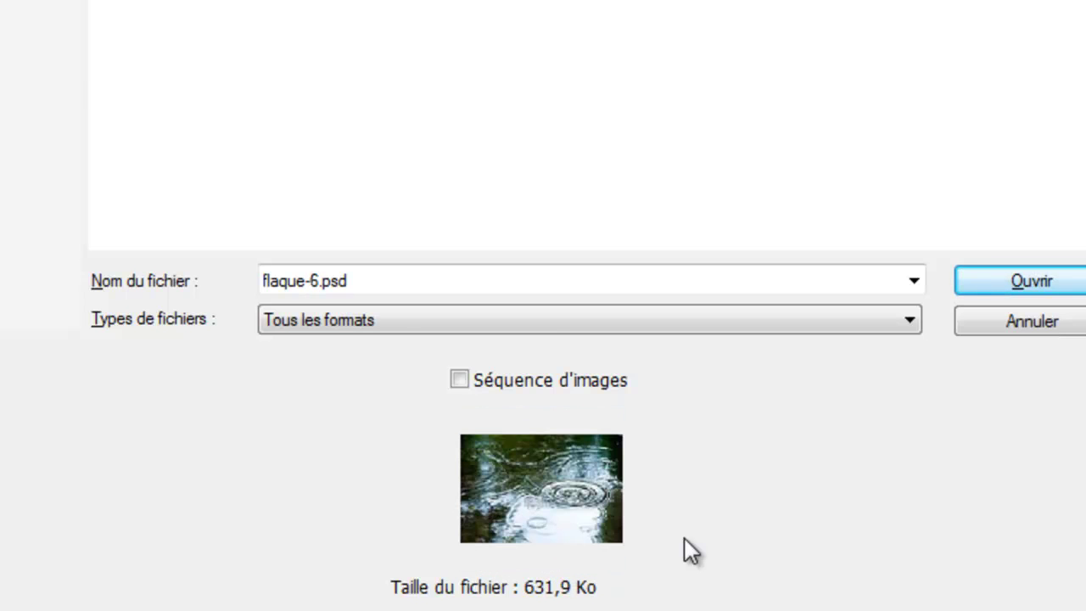
pyautogui.press('Right')
pyautogui.press('Right')
pyautogui.press('Right')
pyautogui.press('Right')
pyautogui.press('Right')
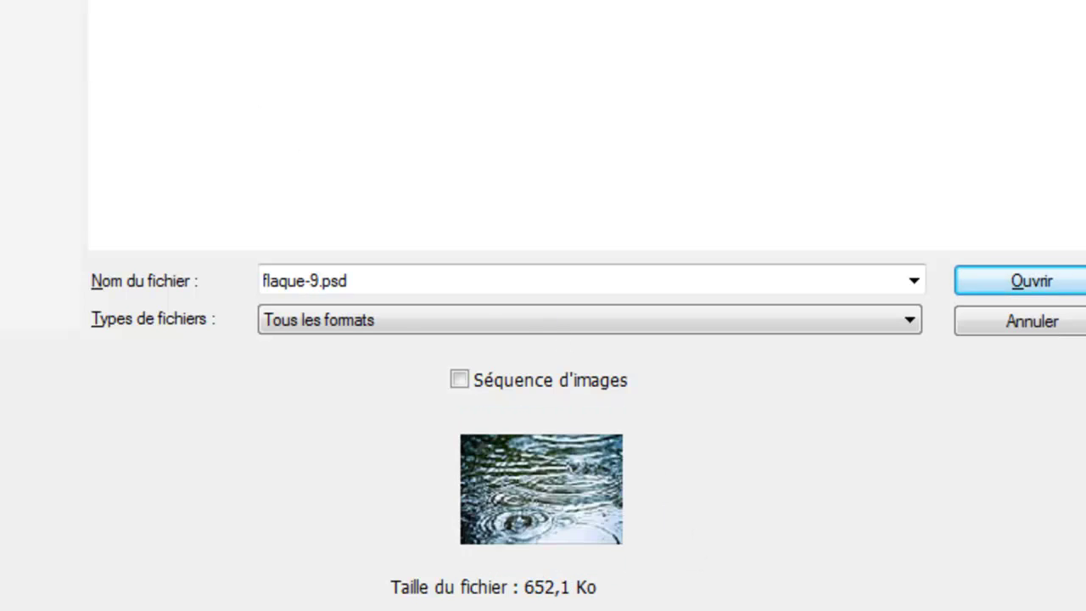
pyautogui.press('Left')
pyautogui.press('Left')
pyautogui.press('Left')
pyautogui.press('Left')
pyautogui.press('Left')
pyautogui.press('Left')
pyautogui.press('Left')
pyautogui.press('Left')
pyautogui.press('Left')
pyautogui.press('Left')
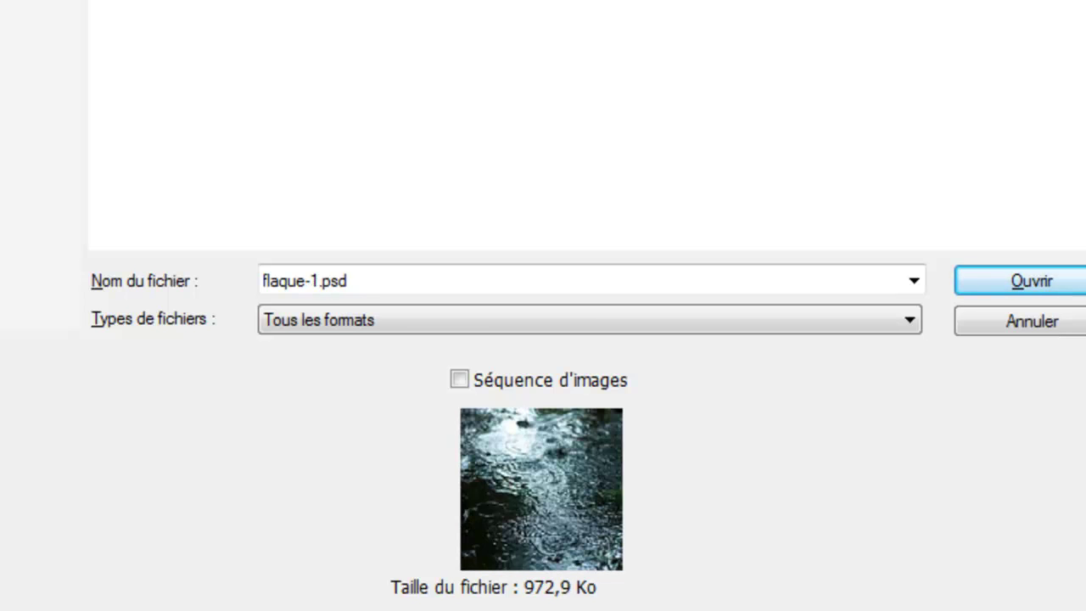
pyautogui.press('Right')
pyautogui.press('Right')
pyautogui.press('Right')
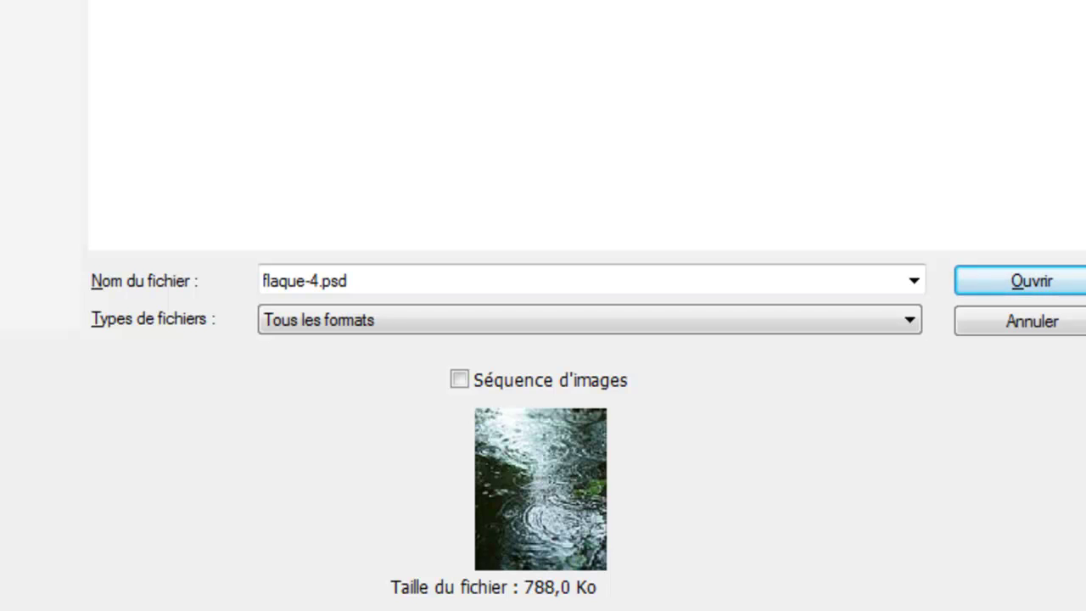
pyautogui.press('Right')
pyautogui.press('Right')
pyautogui.press('Right')
pyautogui.press('Right')
pyautogui.press('Right')
pyautogui.press('Right')
pyautogui.press('Left')
pyautogui.press('Left')
pyautogui.press('Left')
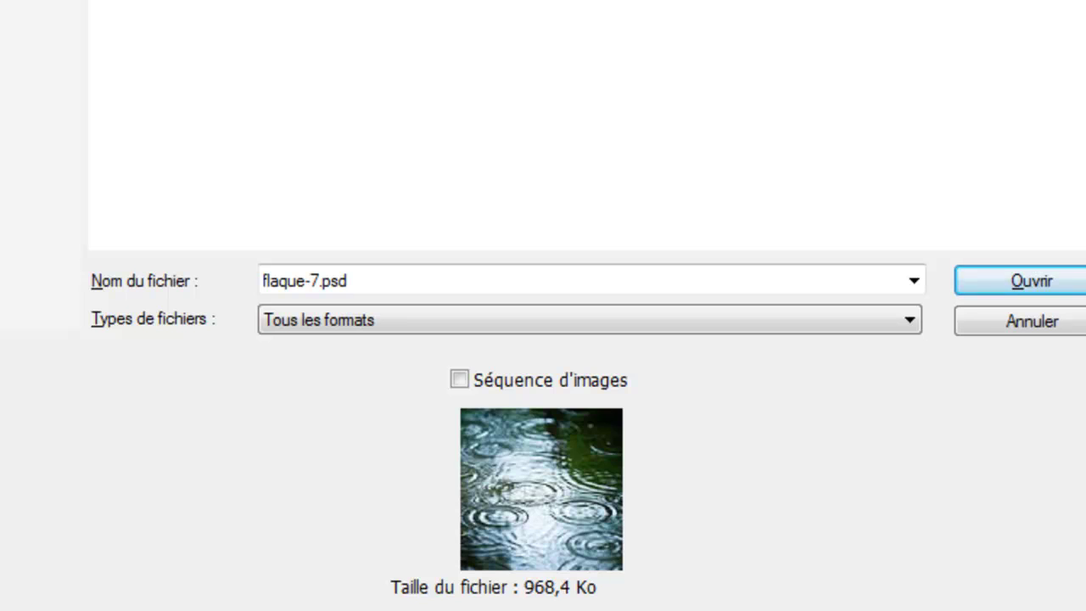
# Open the puddle image flaque-10.psd from the ressources folder
pyautogui.press('Right')
pyautogui.press('Right')
pyautogui.press('Right')
pyautogui.click(976, 284)
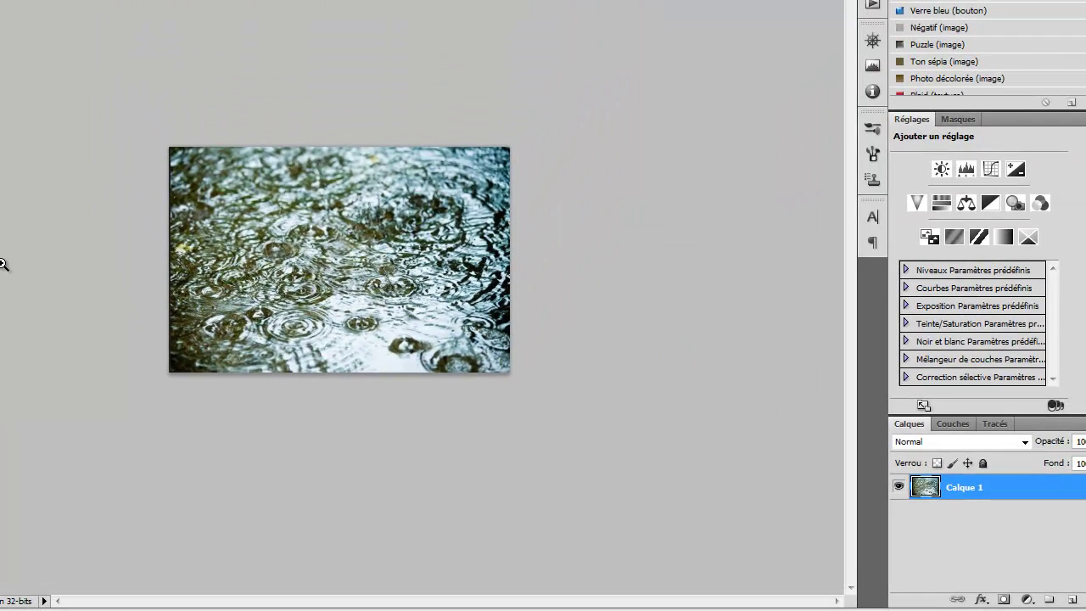
# Copy the whole puddle image into the doll street photo and place it in the photo's bottom-right corner
pyautogui.hotkey('ctrl', 'a')
pyautogui.hotkey('ctrl', 'c')
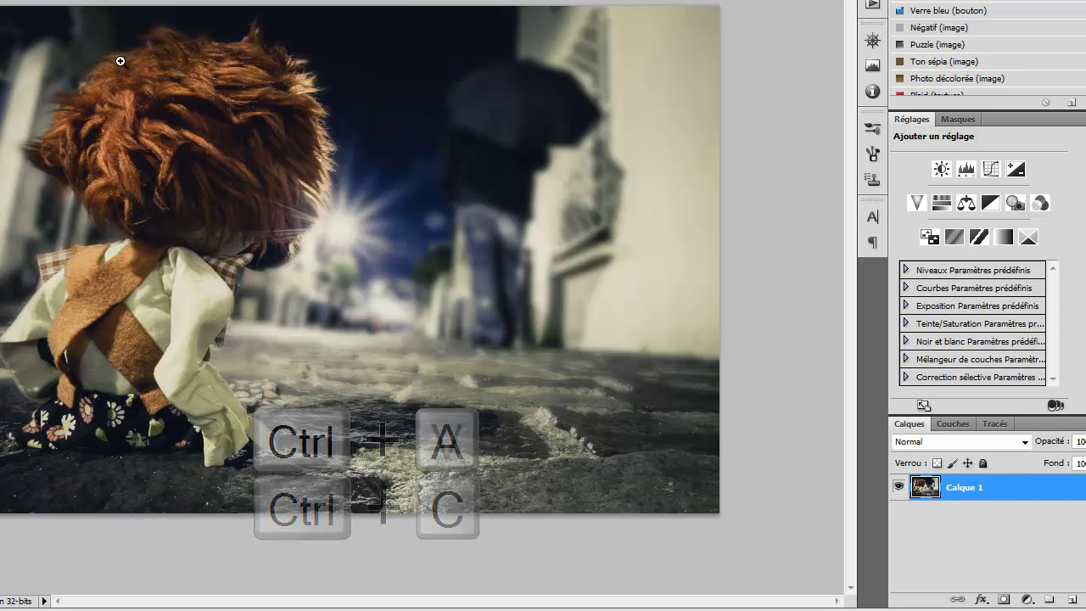
pyautogui.hotkey('ctrl', 'v')
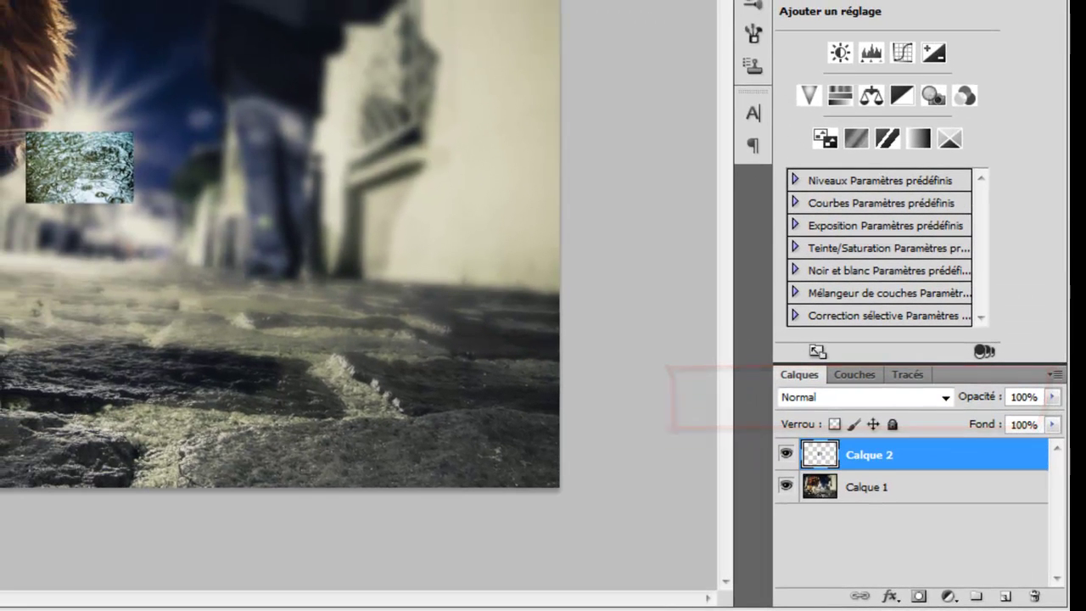
pyautogui.moveTo(68, 164); pyautogui.dragTo(495, 458)
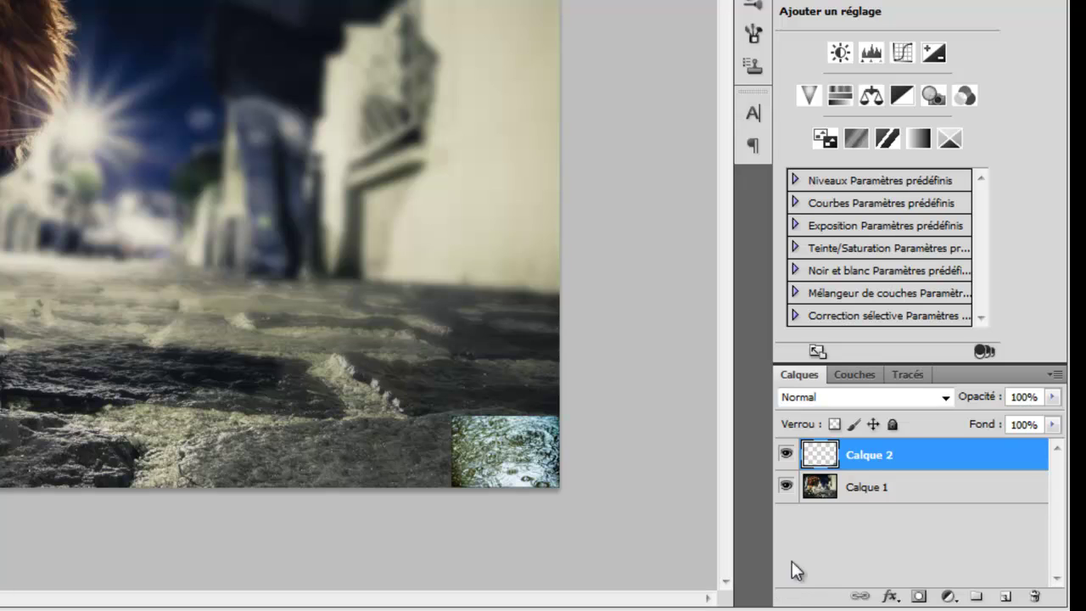
# Rename the pasted water layer as "eau -1"
pyautogui.doubleClick(863, 458)
pyautogui.write('eau')
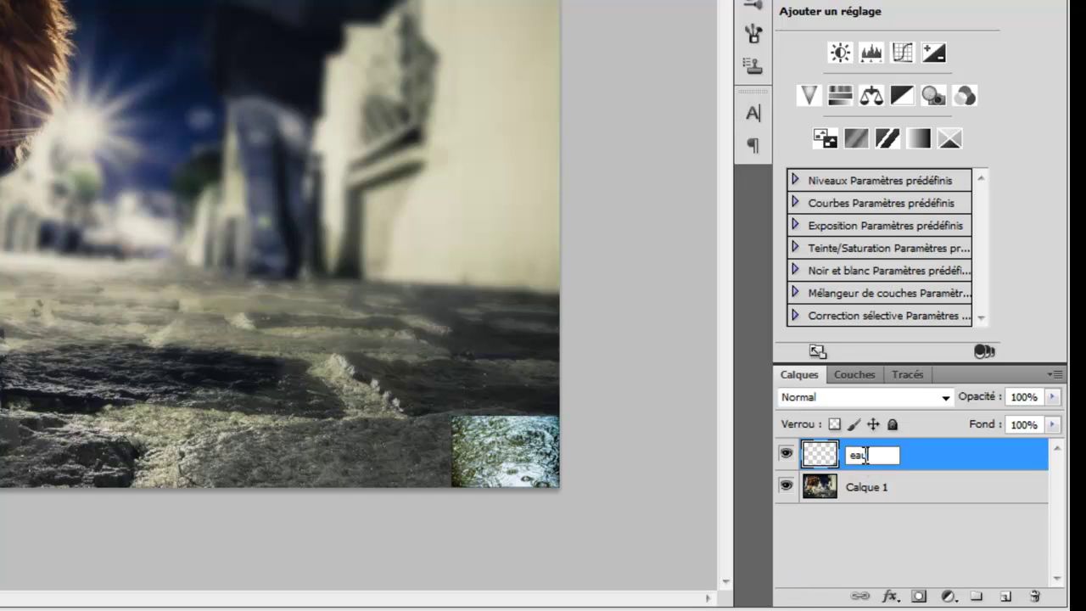
pyautogui.write(' -1')
pyautogui.click(848, 515)
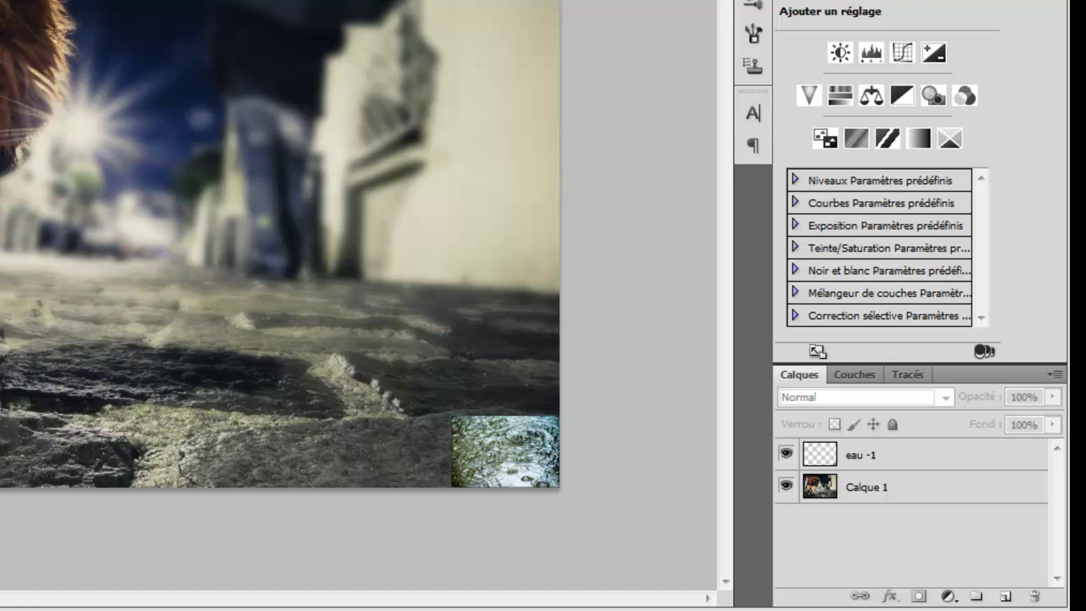
# Select the eau -1 layer for transforming at the photo's lower-right corner
pyautogui.click(553, 518)
pyautogui.click(601, 533)
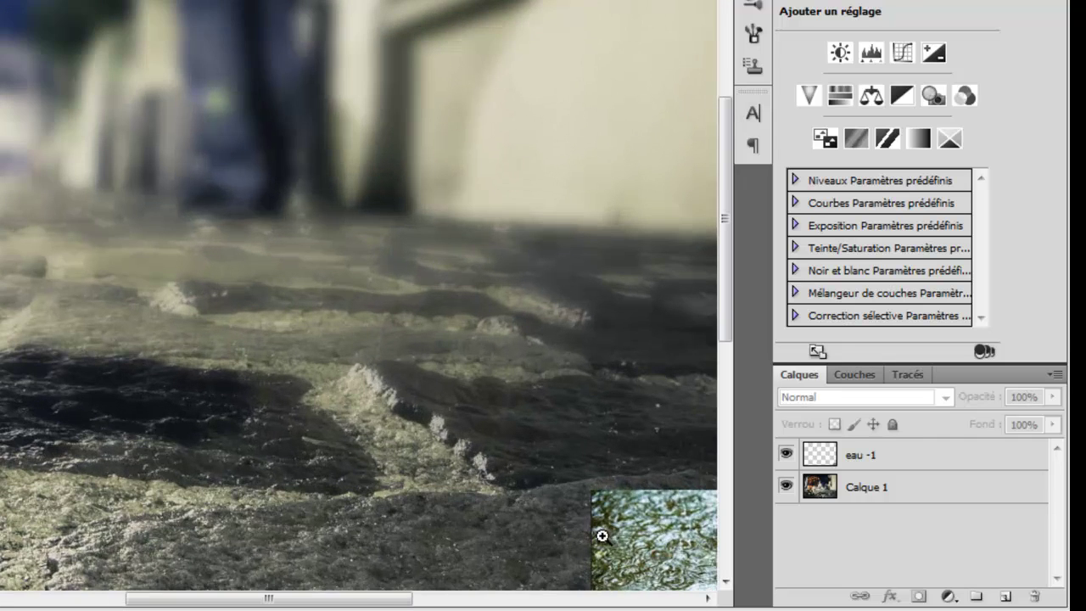
pyautogui.scroll(-2, 340, 460)
pyautogui.moveTo(271, 599); pyautogui.dragTo(374, 598)
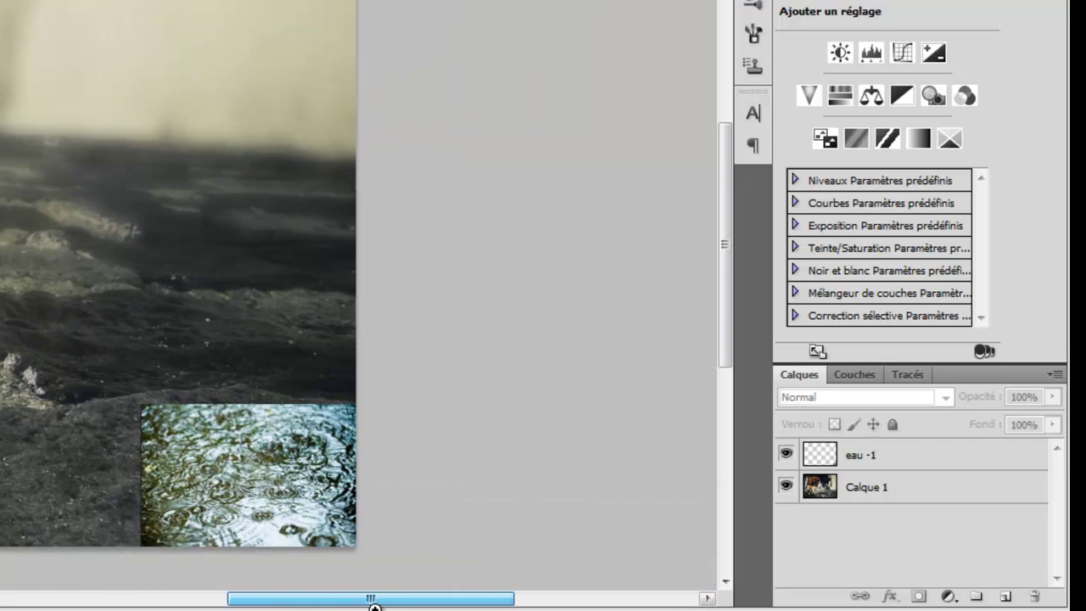
pyautogui.moveTo(248, 598); pyautogui.dragTo(221, 601)
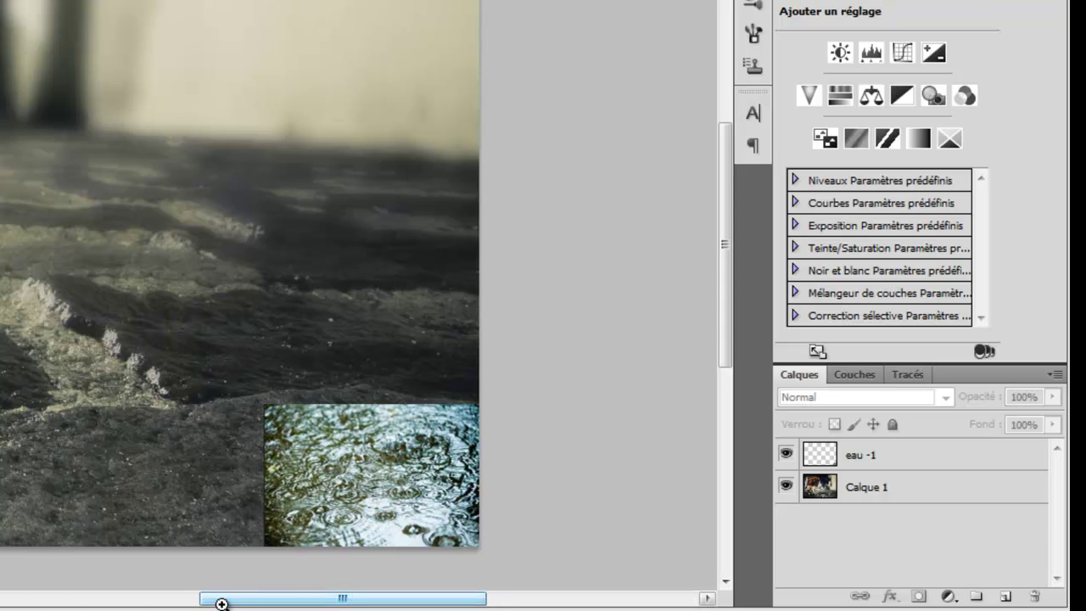
pyautogui.hotkey('ctrl', 't')
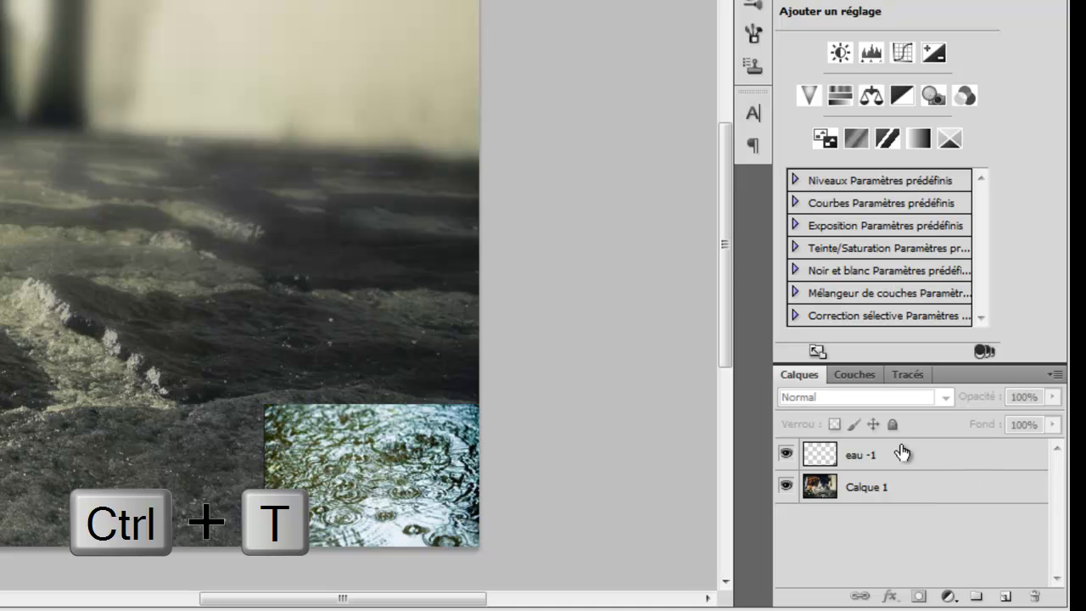
pyautogui.click(901, 453)
# Try to enlarge the water image across the cobblestones with Free Transform, and undo that enlargement
pyautogui.hotkey('ctrl', 't')
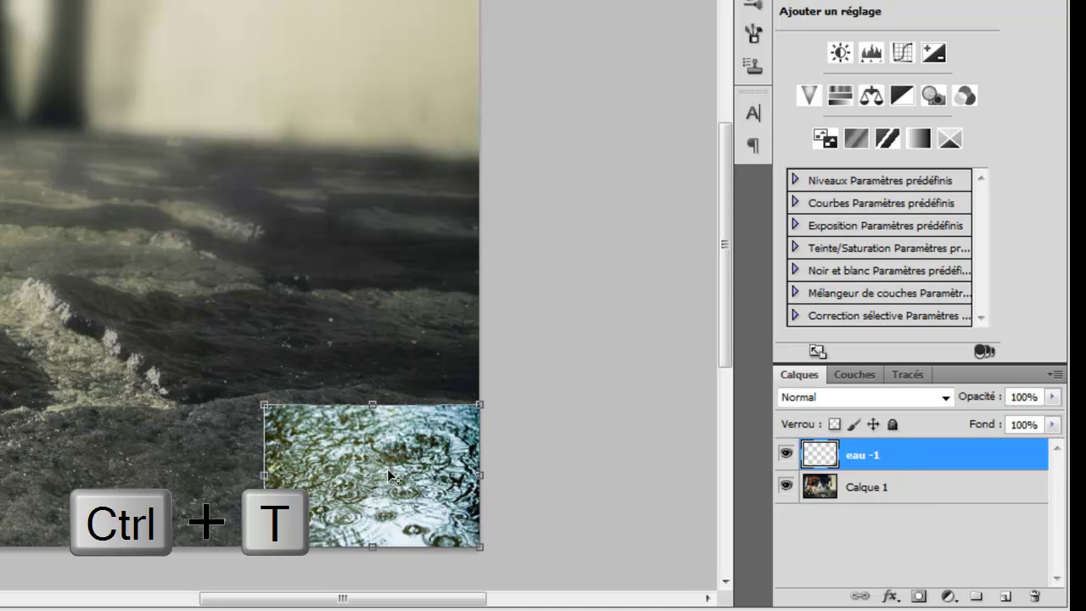
pyautogui.moveTo(263, 402); pyautogui.dragTo(0, 211)
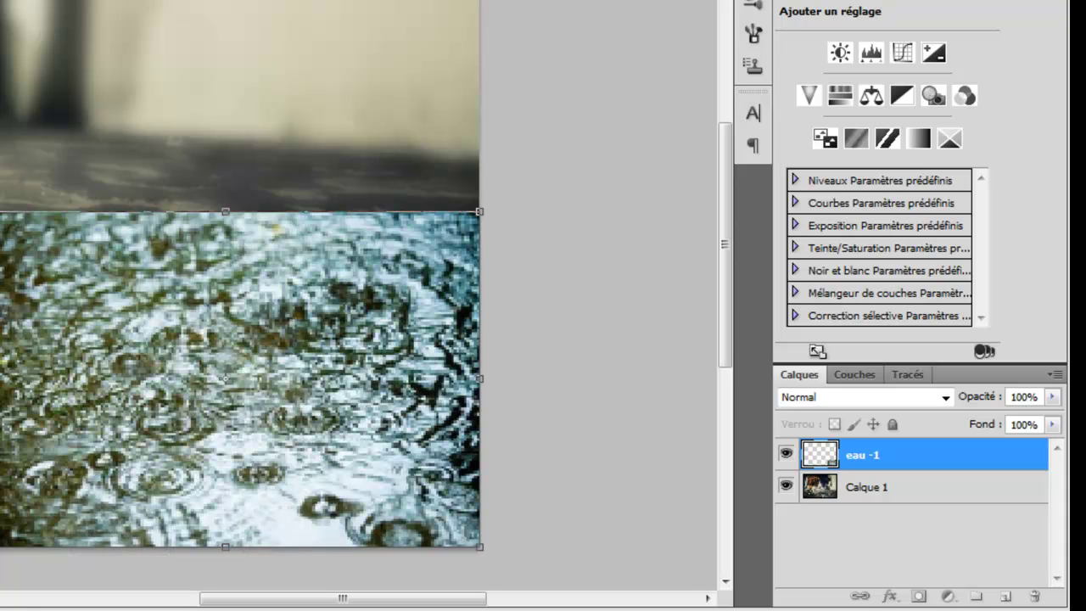
pyautogui.press('Return')
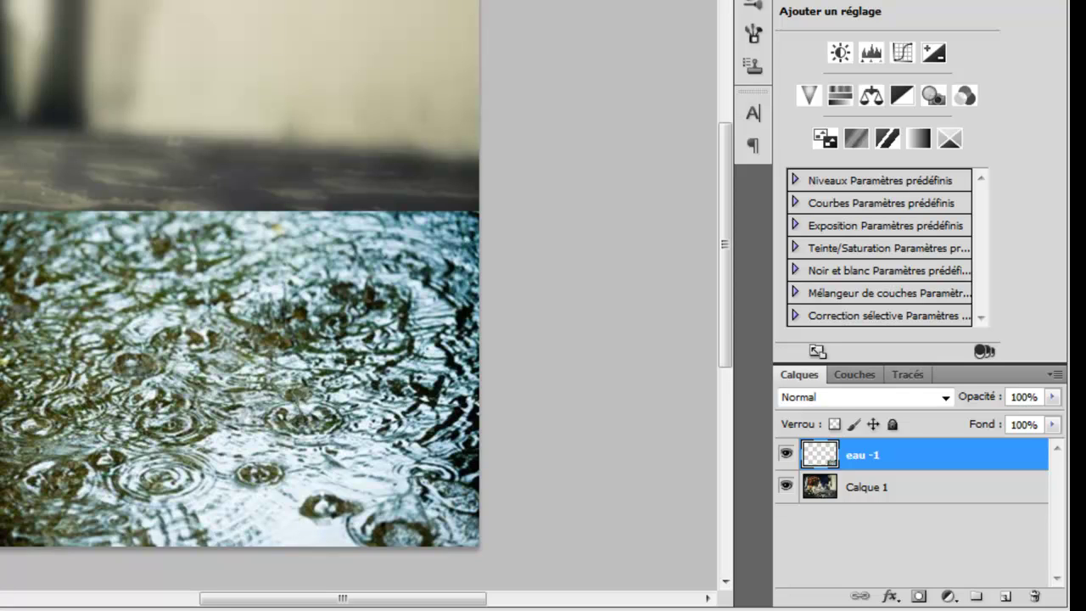
pyautogui.hotkey('ctrl', 'z')
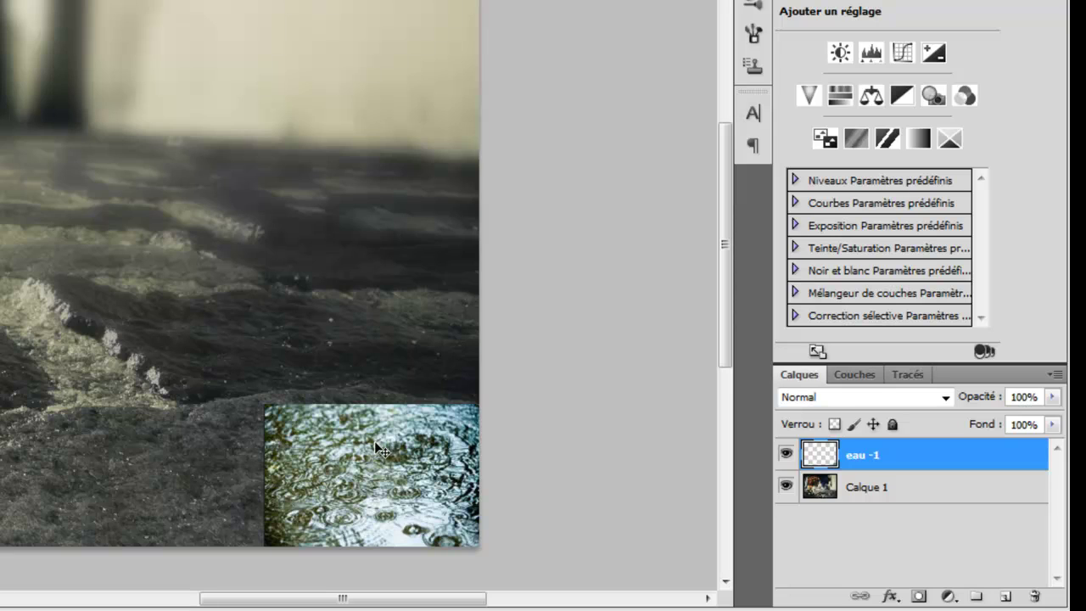
# Scale the water image up moderately and proportionally, keeping it anchored at the photo's bottom-right corner
pyautogui.hotkey('ctrl', 't')
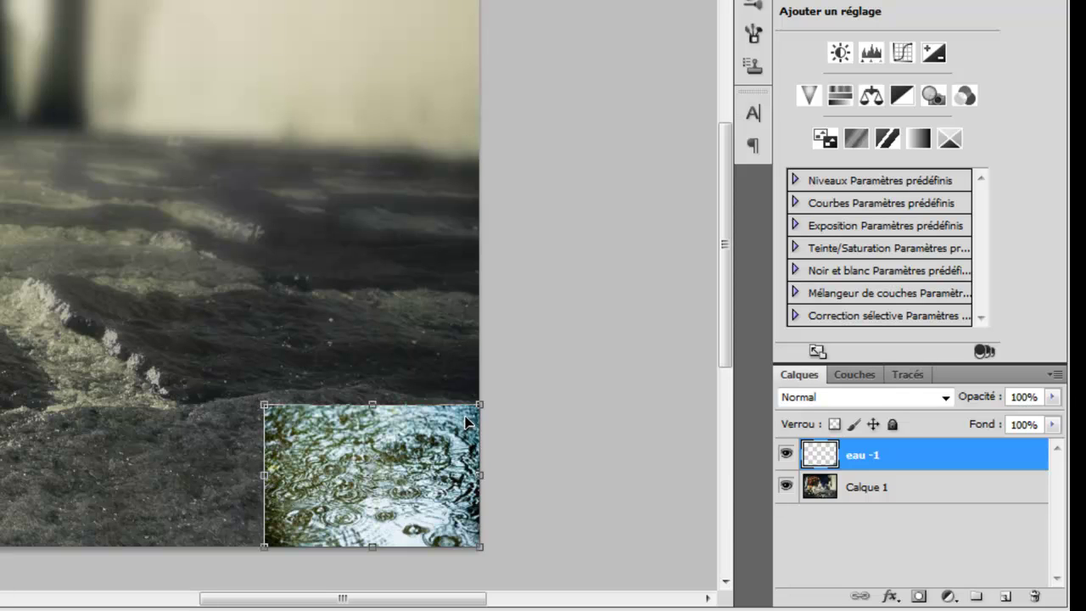
pyautogui.moveTo(252, 396); pyautogui.dragTo(153, 422)
pyautogui.press('Return')
pyautogui.press('z')
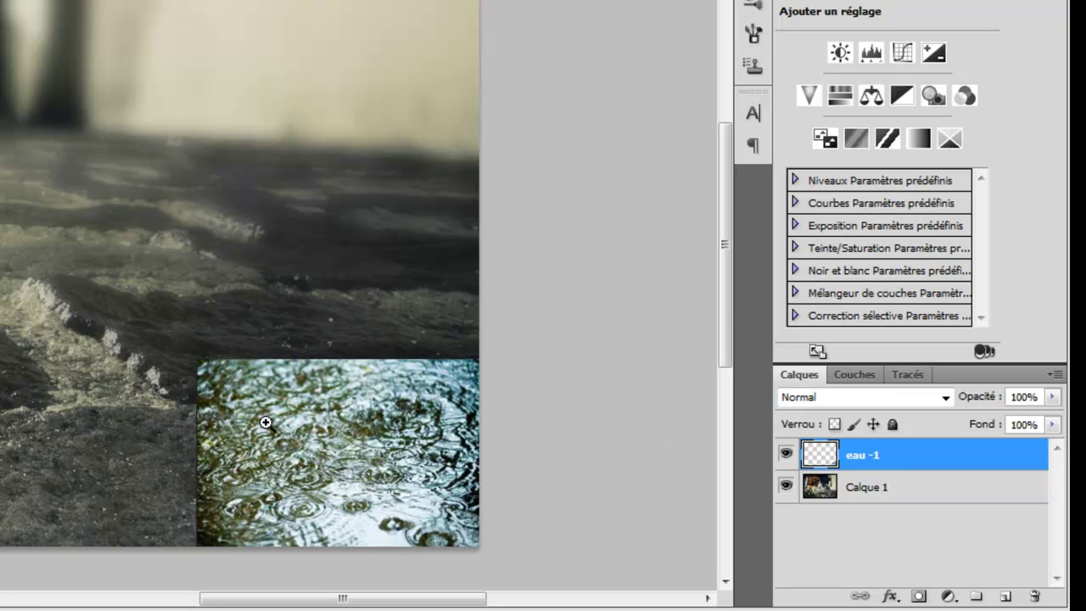
# Apply a Perspective transform to the water image, widening its bottom edge into a trapezoid that follows the ground
pyautogui.hotkey('ctrl', 't')
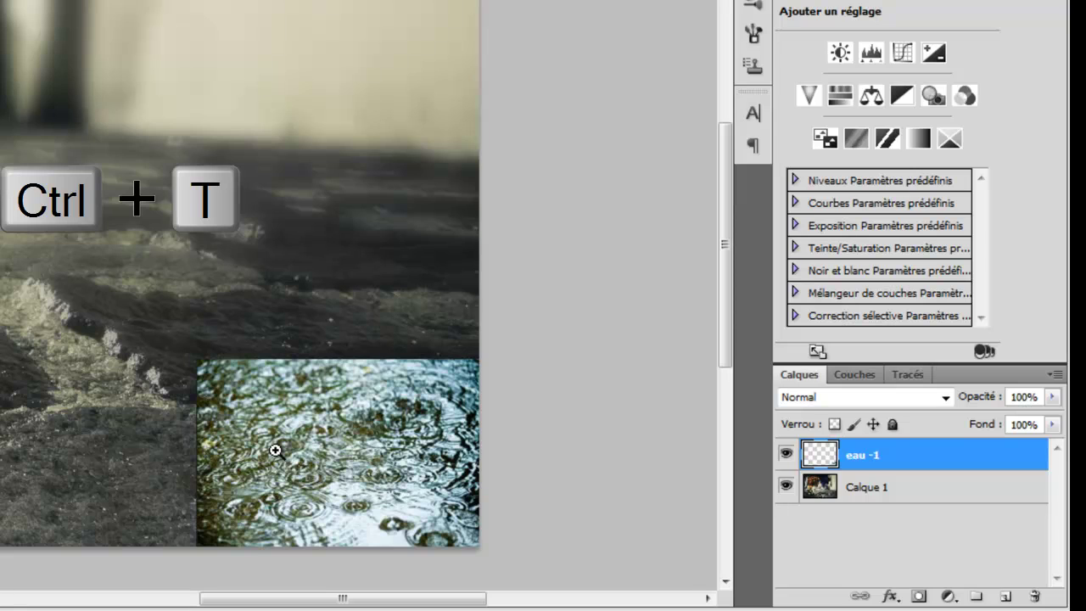
pyautogui.hotkey('ctrl', 't')
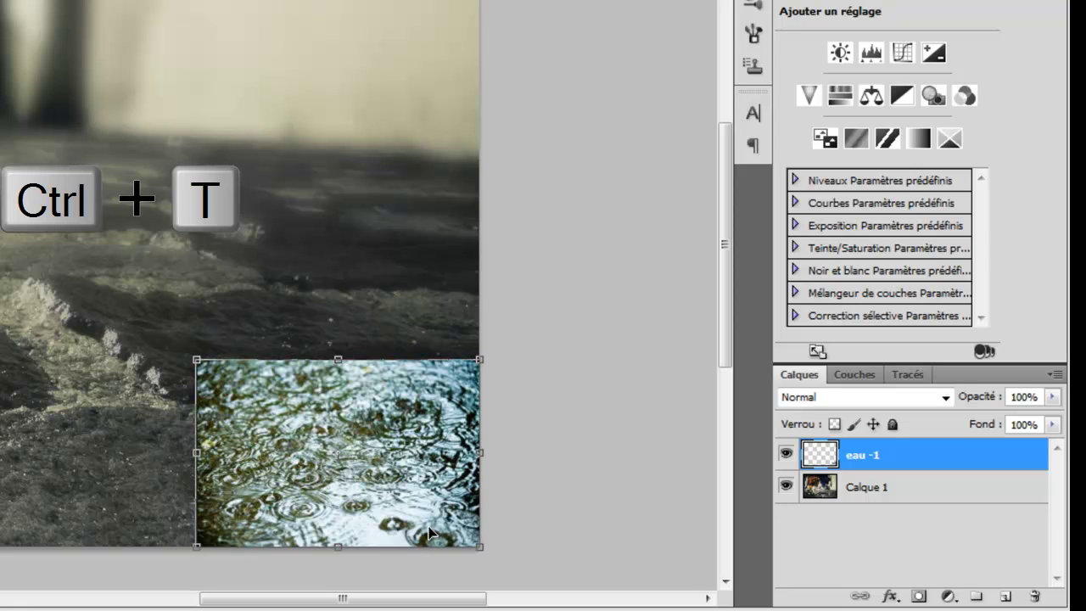
pyautogui.rightClick(261, 390)
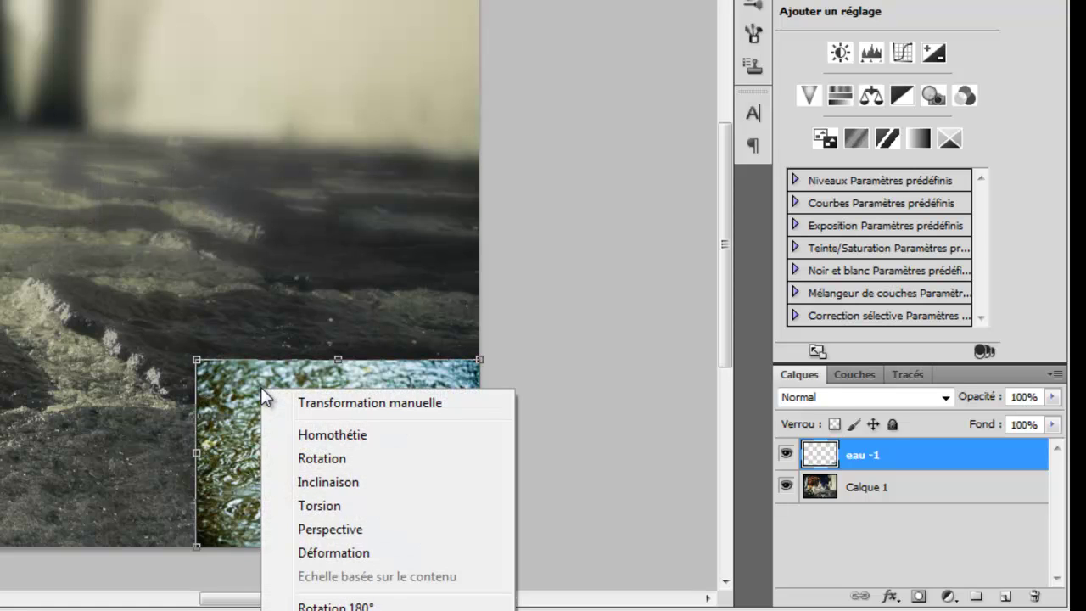
pyautogui.click(317, 534)
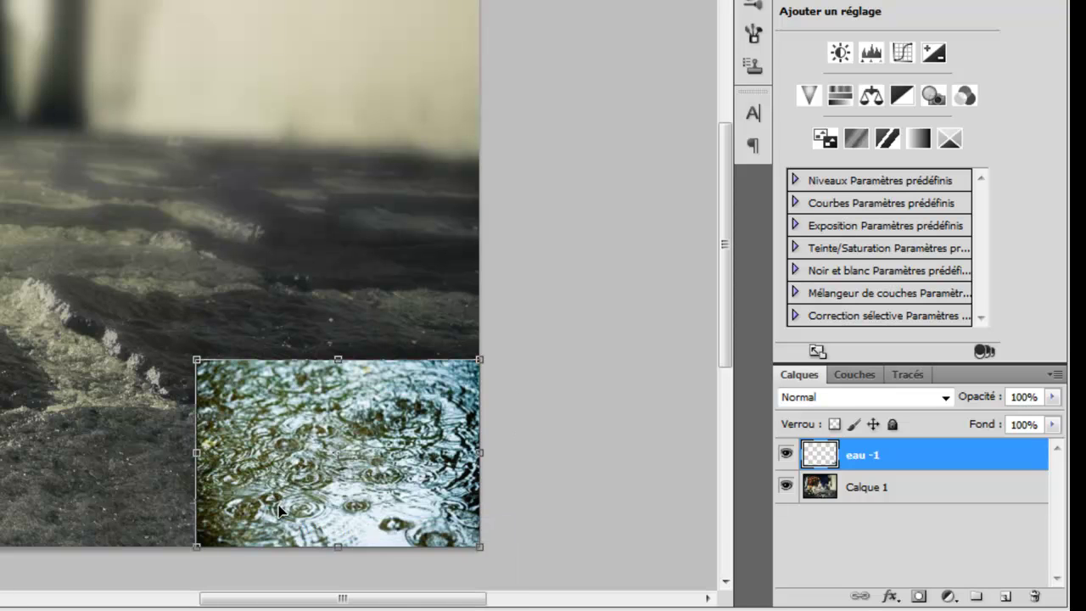
pyautogui.hotkey('ctrl', '-')
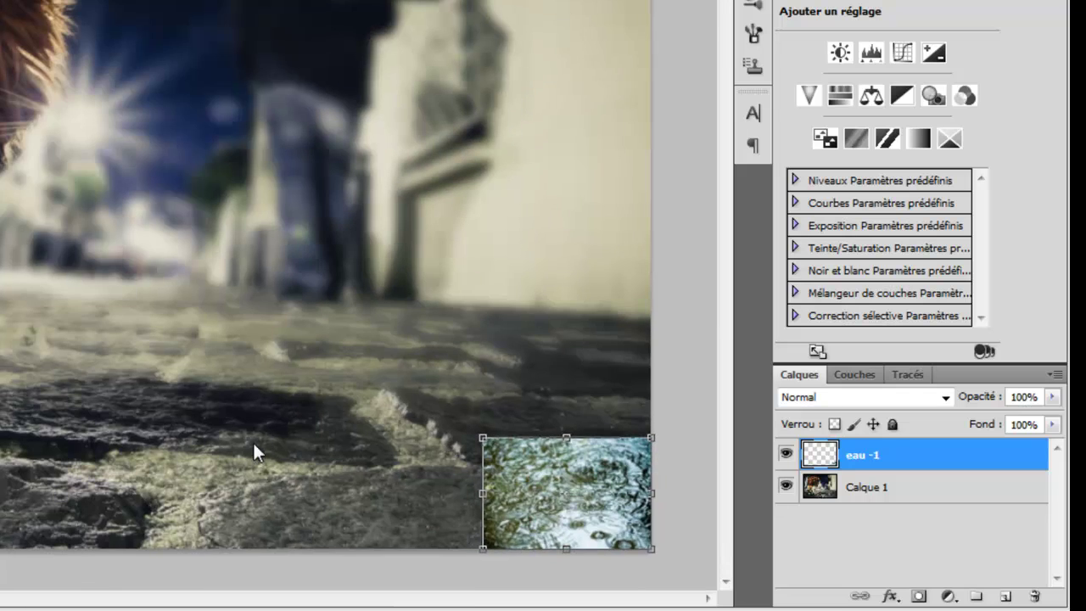
pyautogui.hotkey('ctrl', '-')
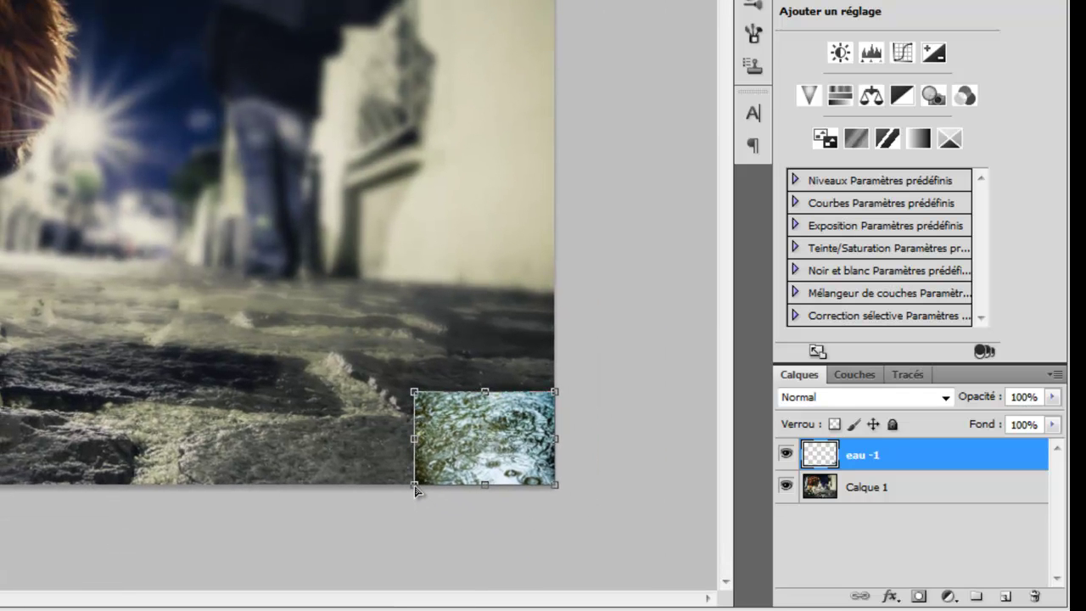
pyautogui.moveTo(414, 484); pyautogui.dragTo(344, 492)
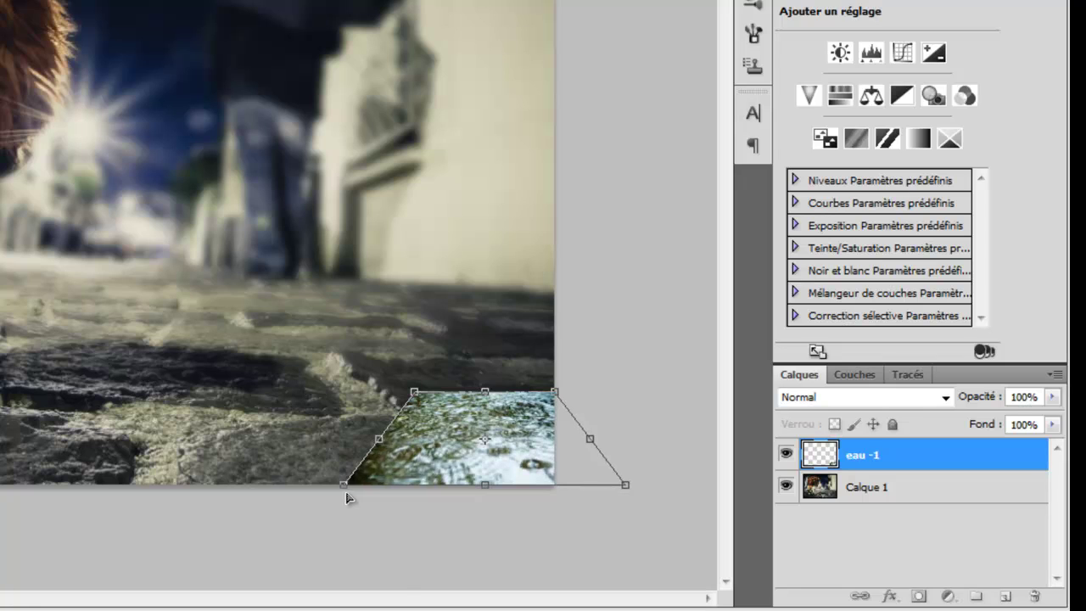
pyautogui.press('Return')
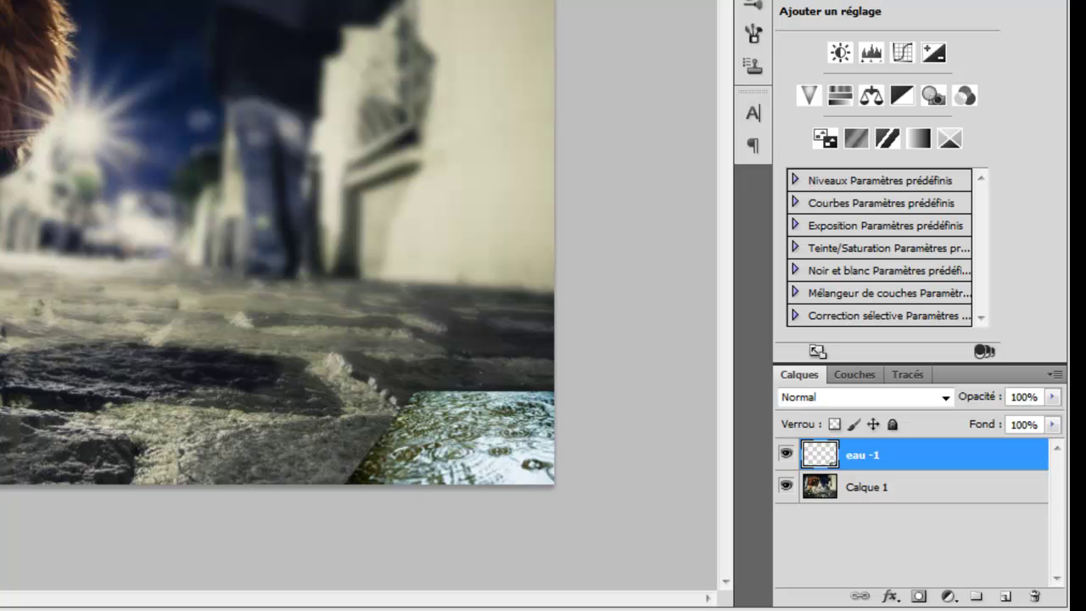
# Nudge the water layer slightly to the left along the photo's bottom edge
pyautogui.press('Left')
pyautogui.press('Left')
pyautogui.press('Left')
pyautogui.press('Left')
pyautogui.press('Left')
pyautogui.press('Left')
pyautogui.press('Left')
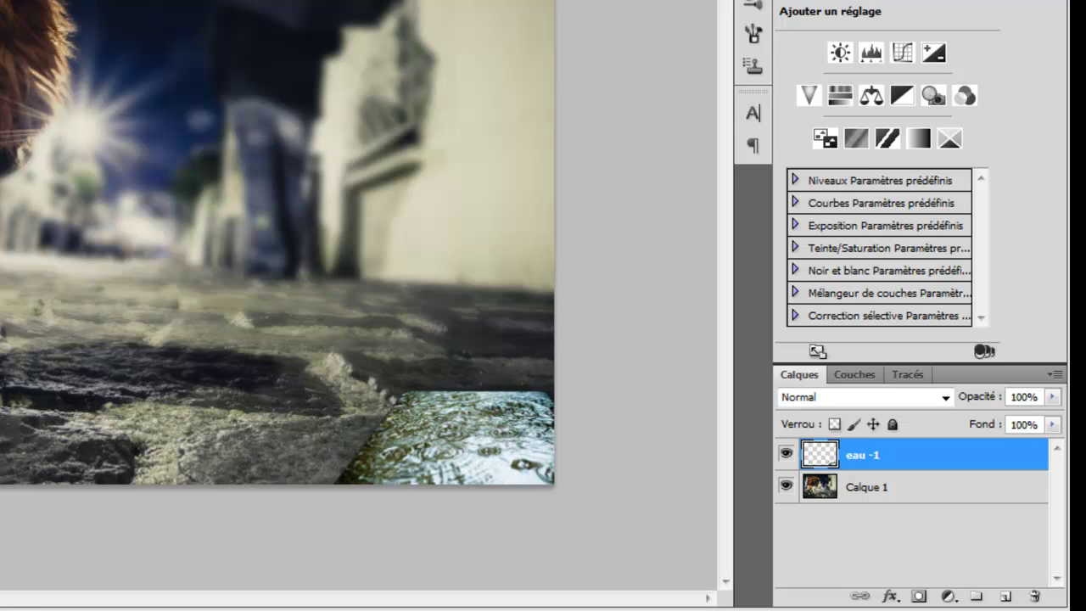
pyautogui.press('Left')
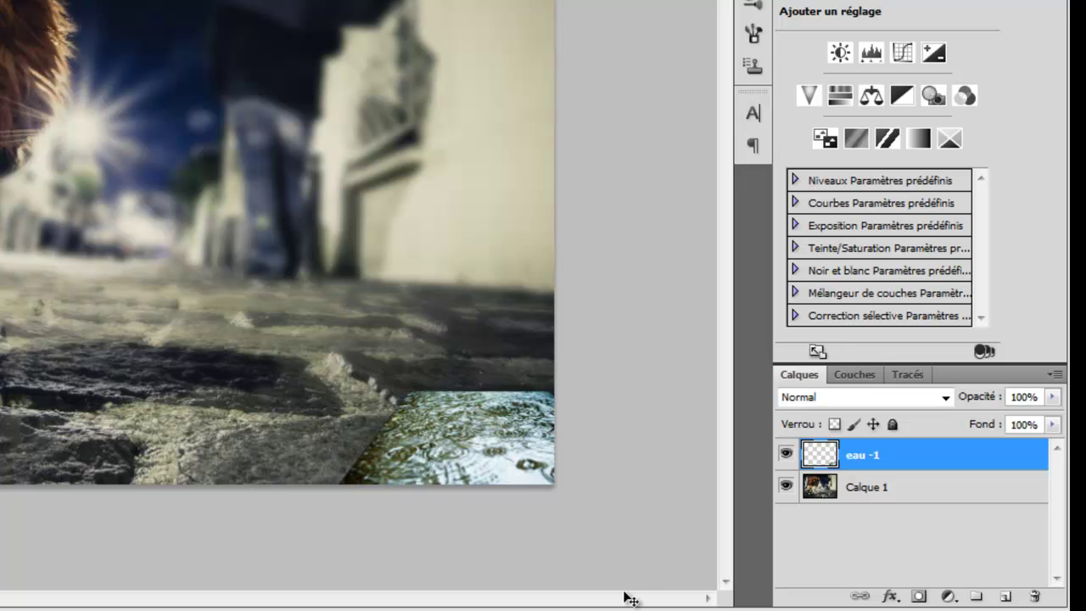
# Add a Hue/Saturation adjustment layer directly above the eau -1 water layer
pyautogui.hotkey('ctrl', '+')
pyautogui.hotkey('ctrl', '+')
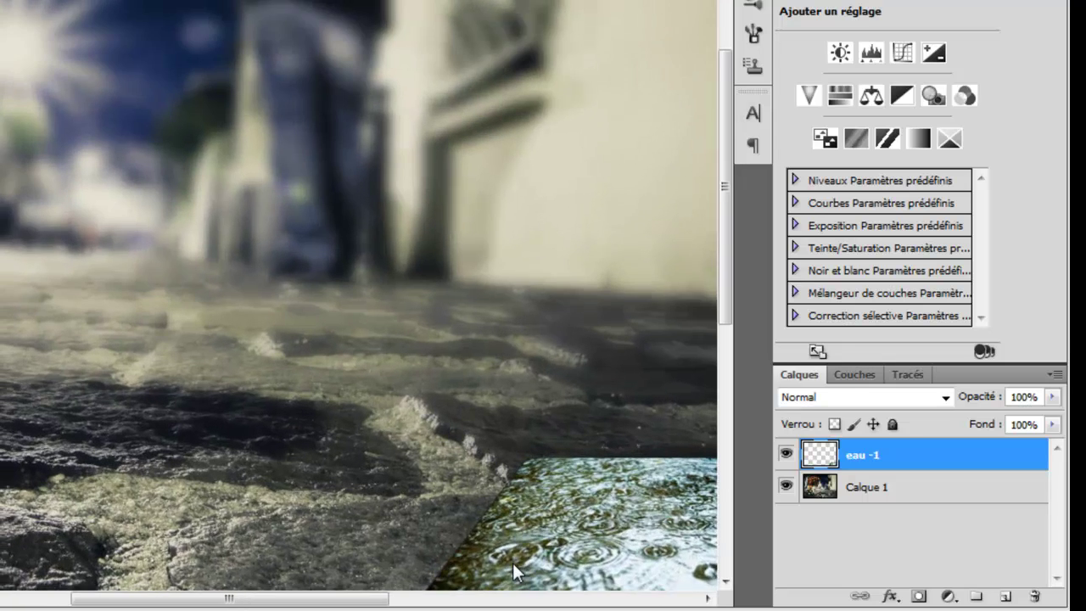
pyautogui.moveTo(286, 600); pyautogui.dragTo(339, 601)
pyautogui.scroll(-2, 298, 491)
pyautogui.scroll(-2, 299, 490)
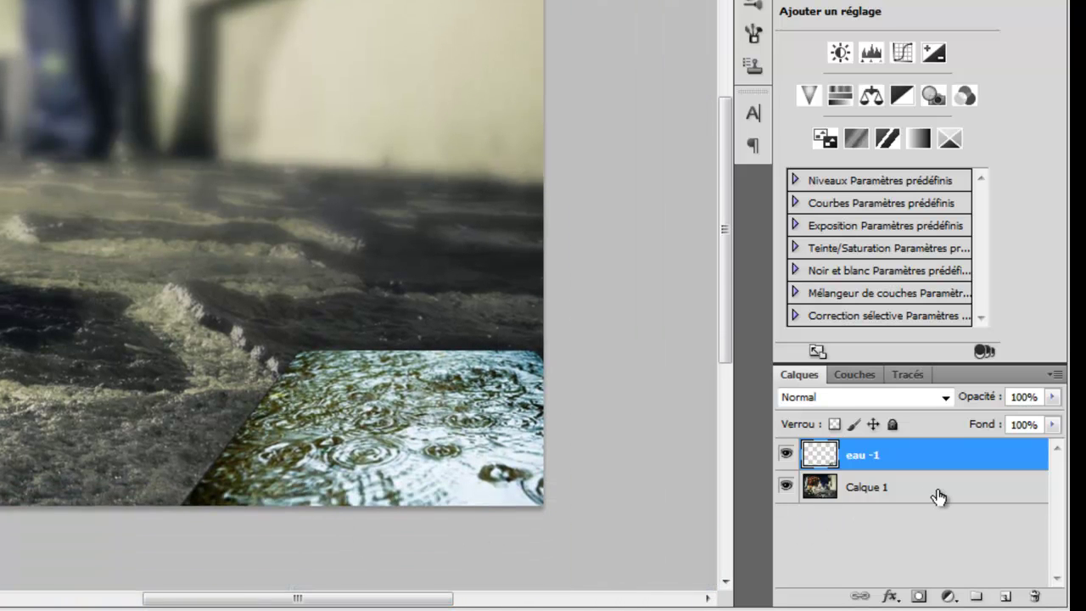
pyautogui.click(946, 597)
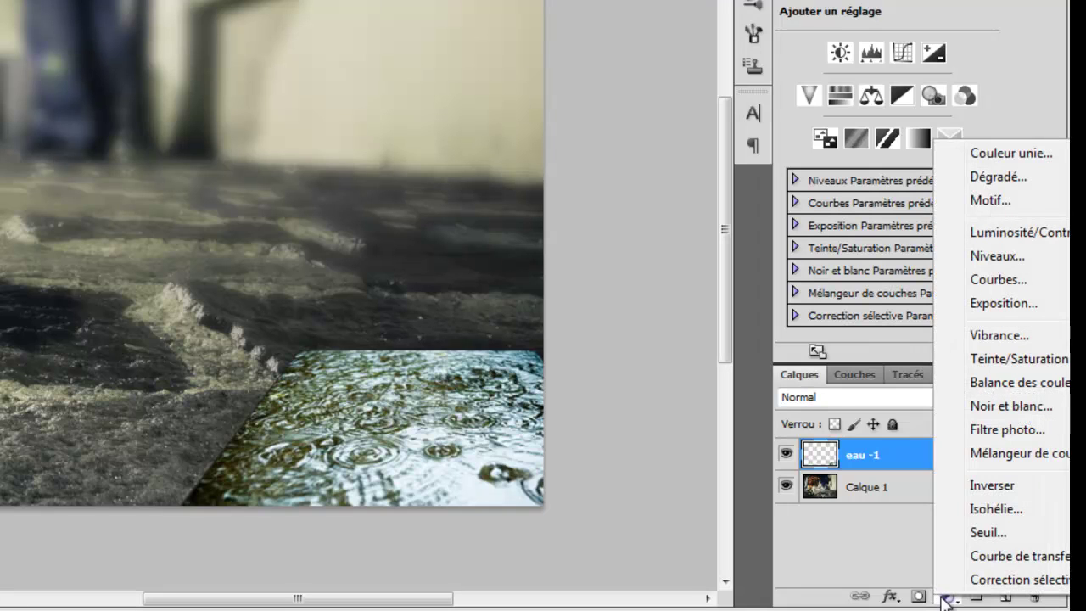
pyautogui.click(983, 358)
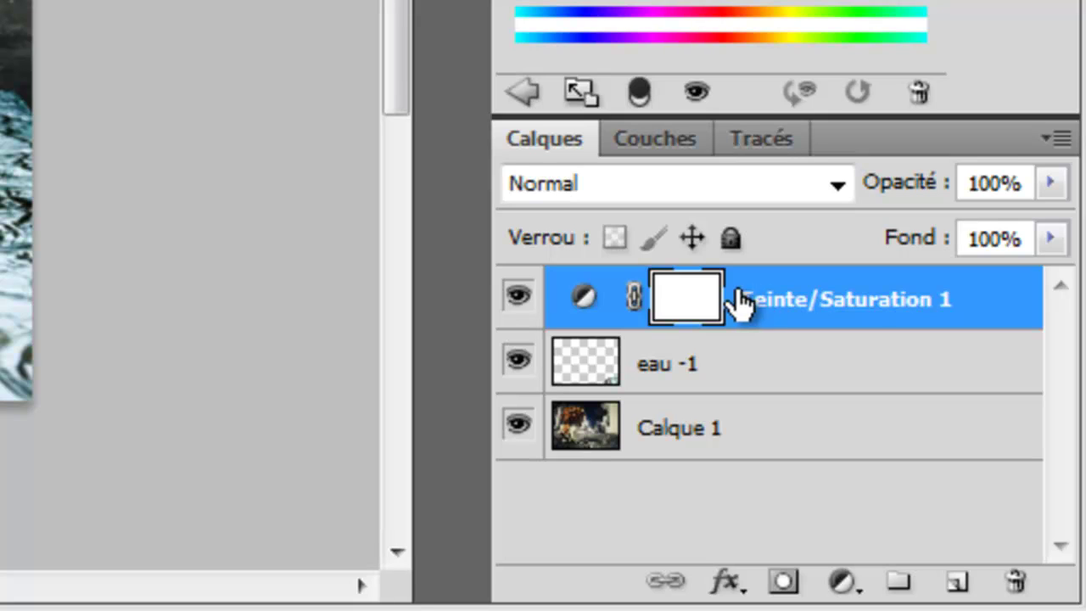
# Clip the Hue/Saturation adjustment to the eau -1 layer and set its saturation to -4
pyautogui.click(583, 363)
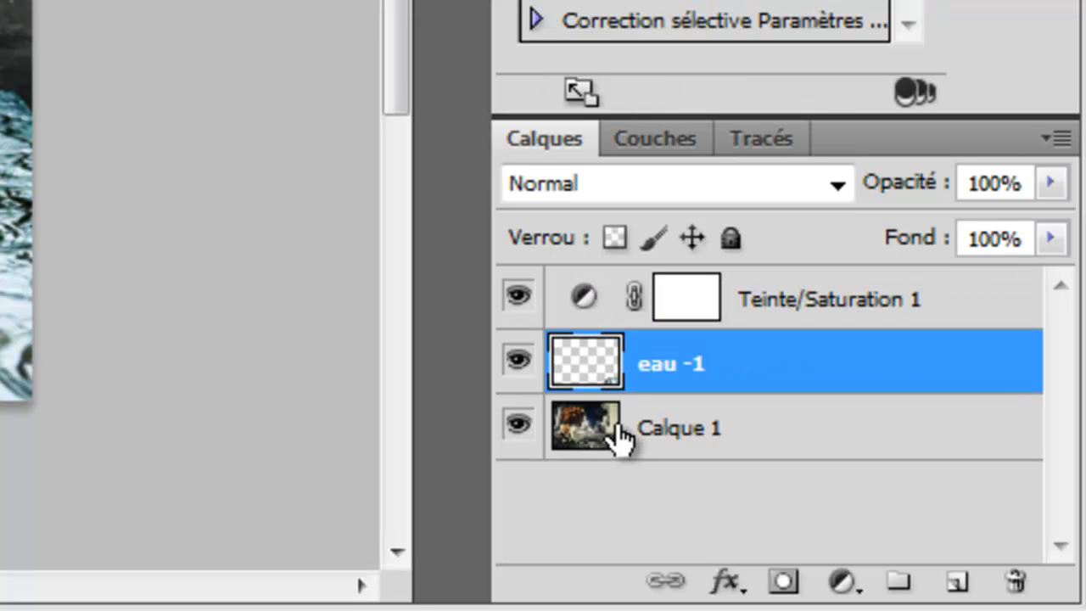
pyautogui.press('alt')
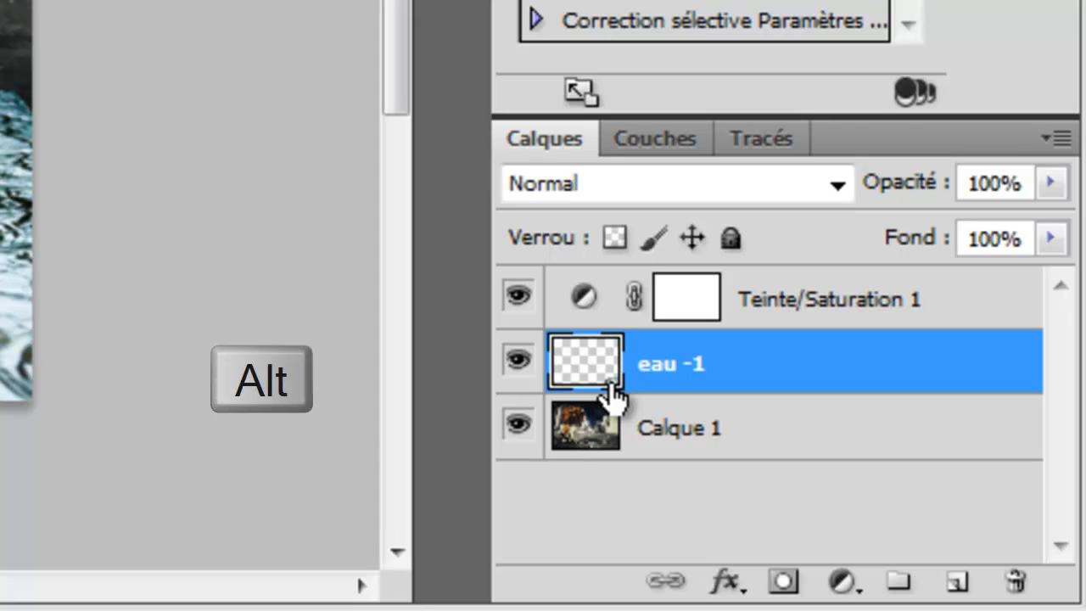
pyautogui.keyDown('alt'); pyautogui.click(638, 326); pyautogui.keyUp('alt')
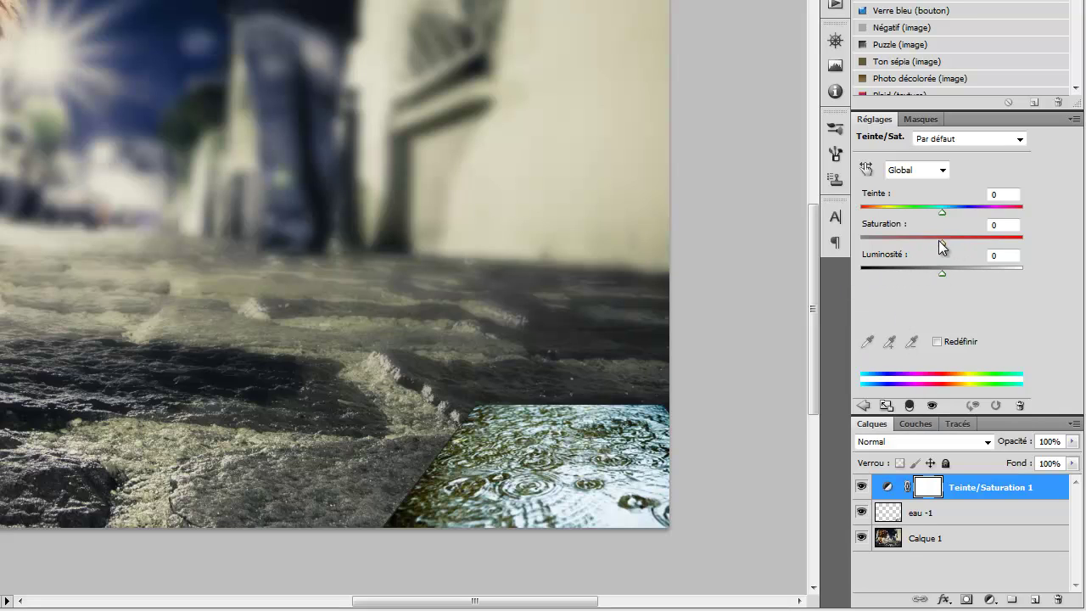
pyautogui.moveTo(942, 241)
pyautogui.mouseDown()
pyautogui.moveTo(867, 247)
pyautogui.moveTo(940, 242)
pyautogui.mouseUp()
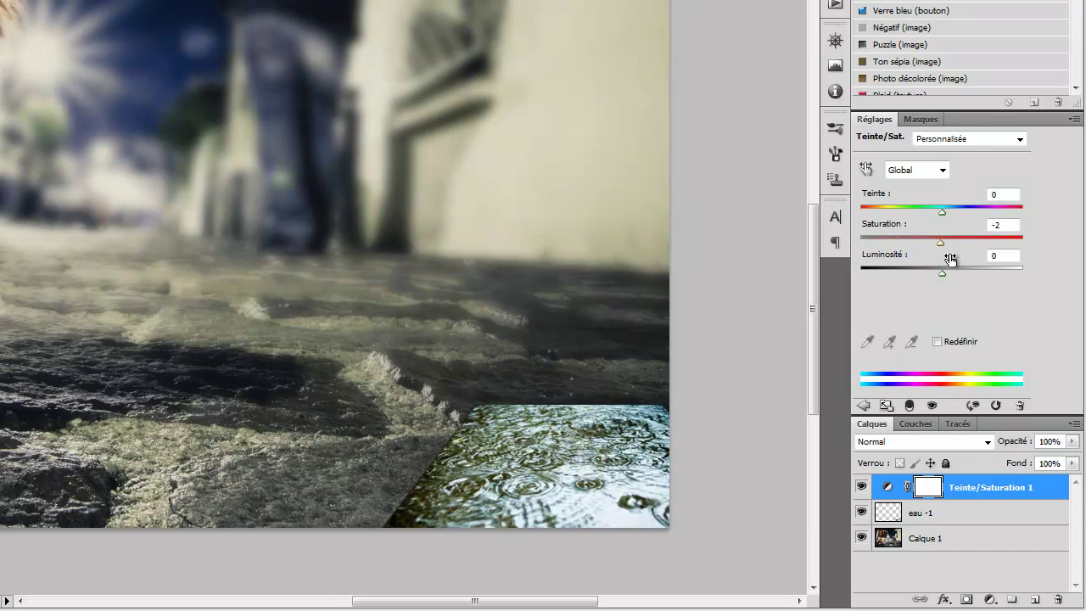
pyautogui.keyDown('alt'); pyautogui.click(908, 497); pyautogui.keyUp('alt')
pyautogui.moveTo(942, 243)
pyautogui.mouseDown()
pyautogui.moveTo(859, 255)
pyautogui.moveTo(902, 235)
pyautogui.moveTo(930, 247)
pyautogui.mouseUp()
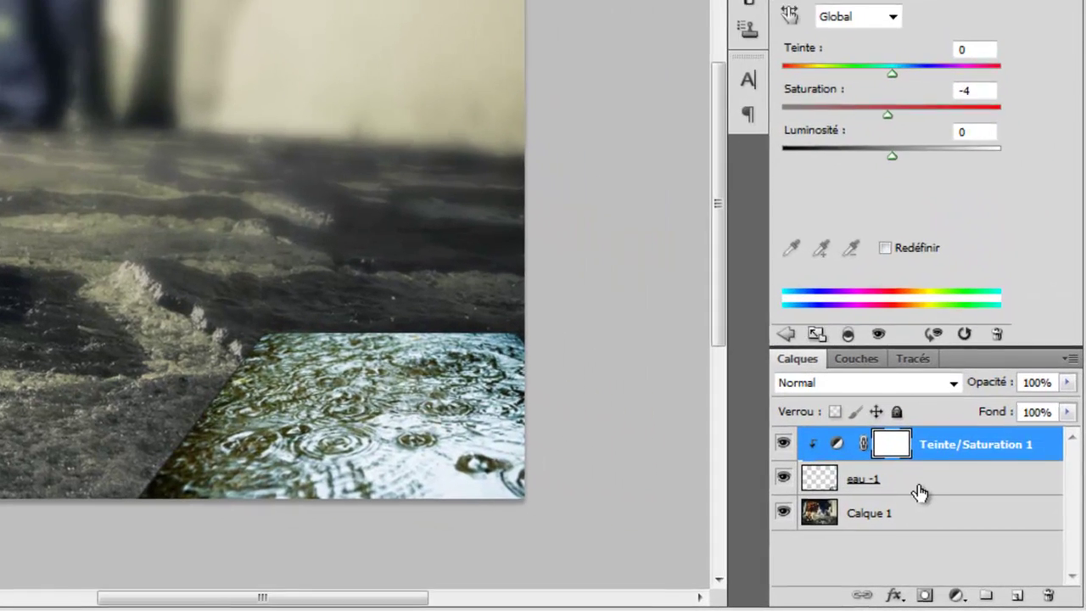
# Set the eau -1 layer's blending mode to Lumière tamisée (Soft Light)
pyautogui.click(961, 521)
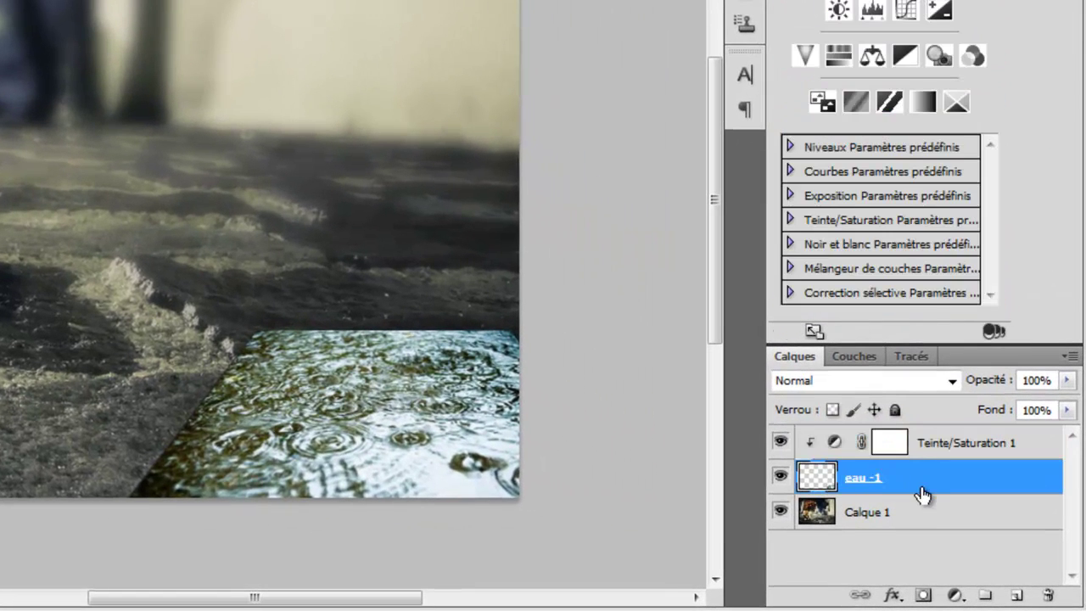
pyautogui.click(877, 380)
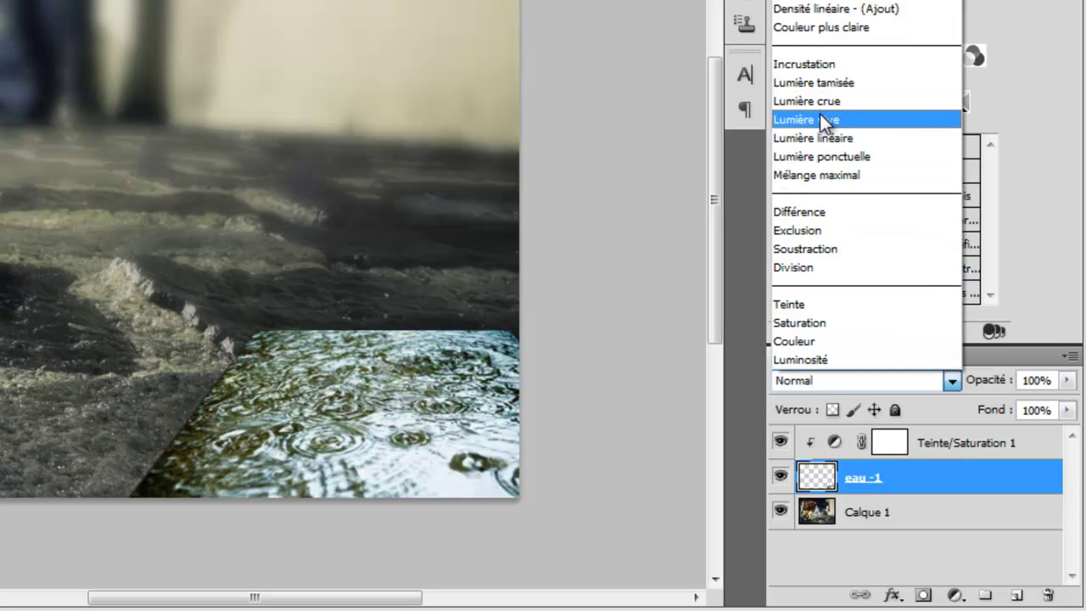
pyautogui.click(823, 84)
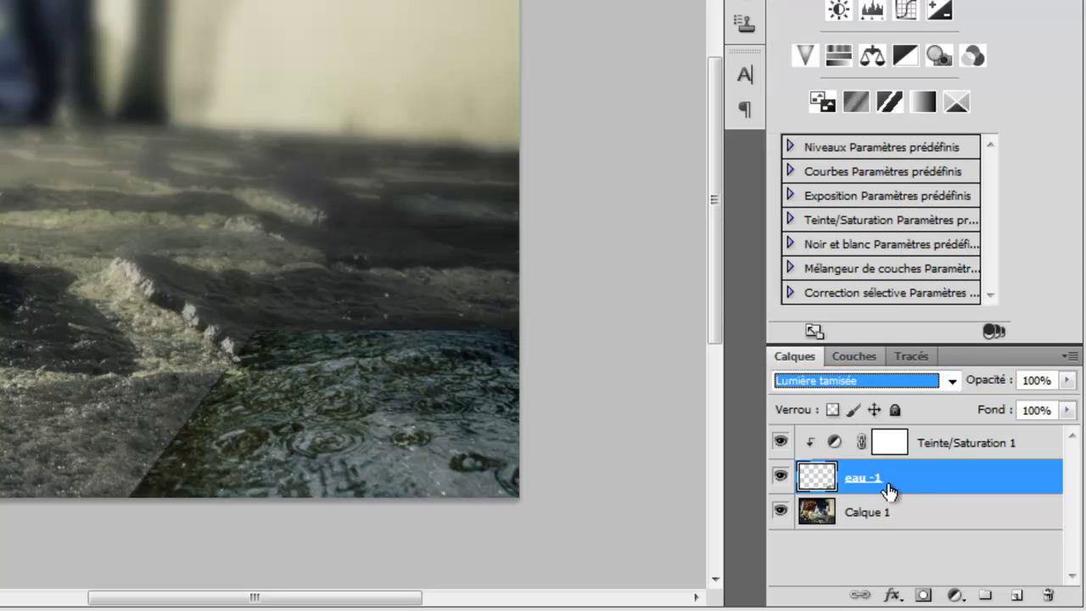
# Adjust the clipped Hue/Saturation layer to a lightness of +21 and a saturation of -33
pyautogui.click(923, 450)
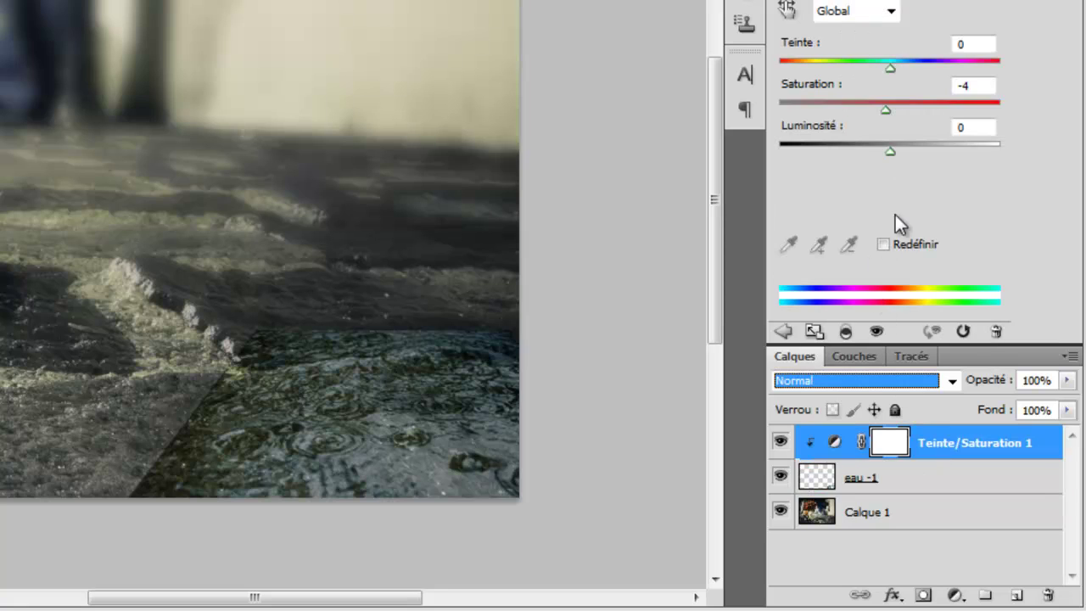
pyautogui.moveTo(889, 158); pyautogui.dragTo(913, 152)
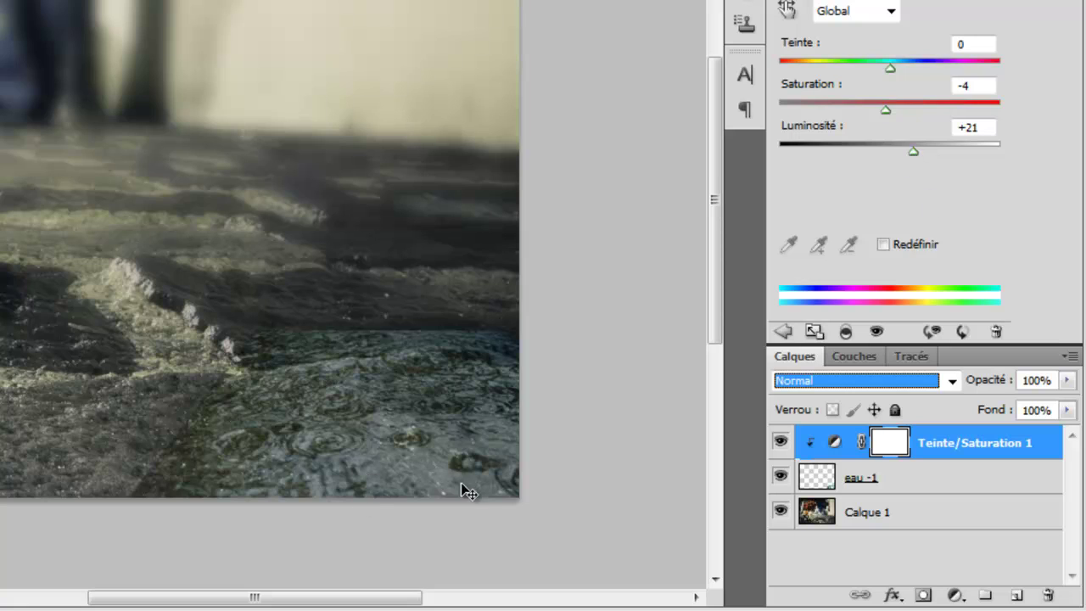
pyautogui.moveTo(887, 114); pyautogui.dragTo(878, 116)
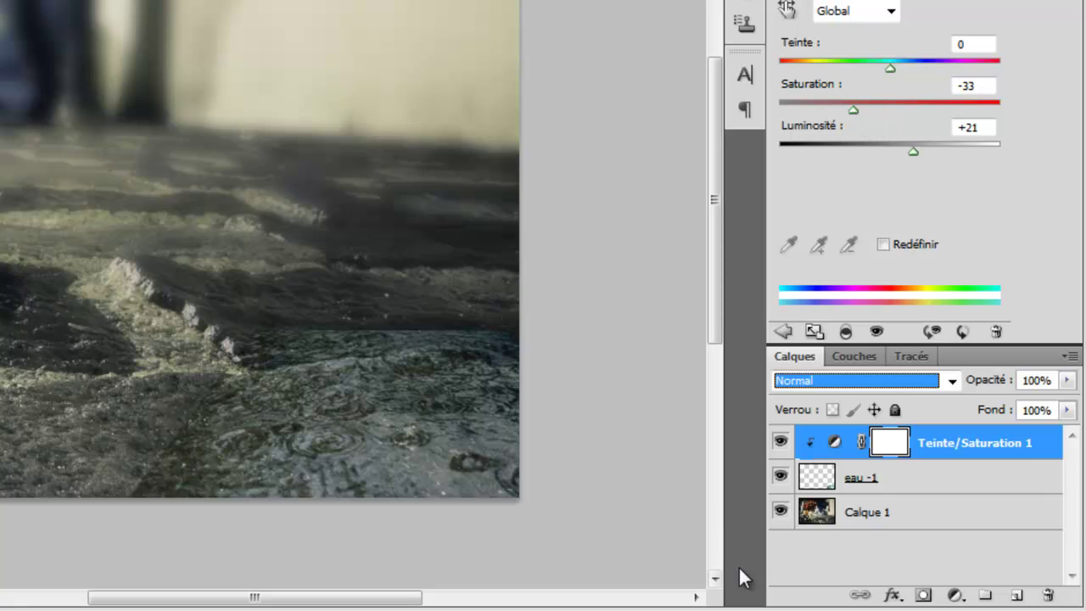
# Add a layer mask to the eau -1 water layer
pyautogui.click(910, 481)
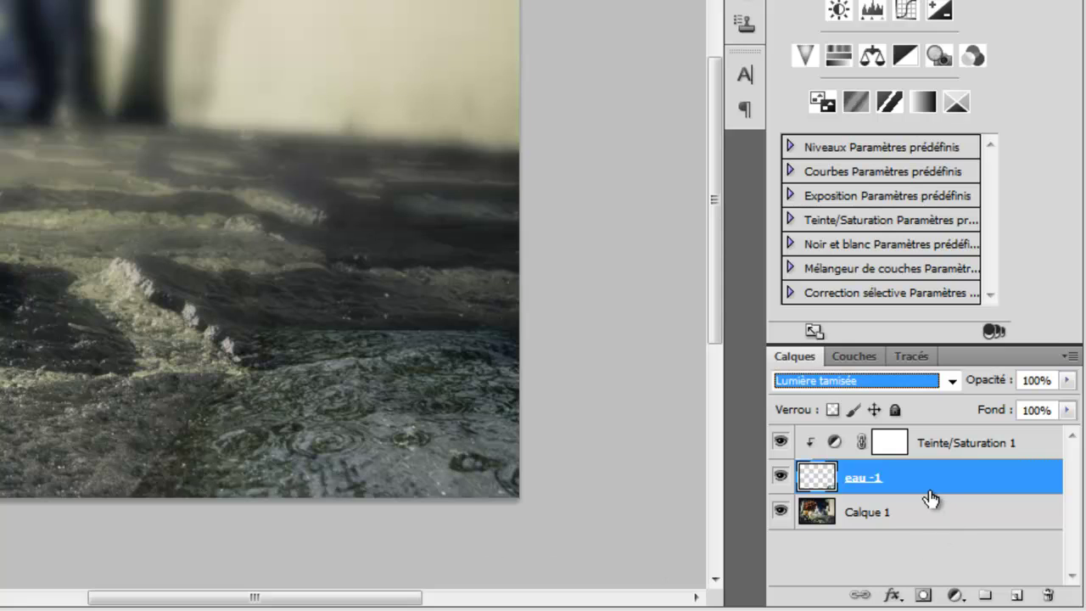
pyautogui.click(924, 596)
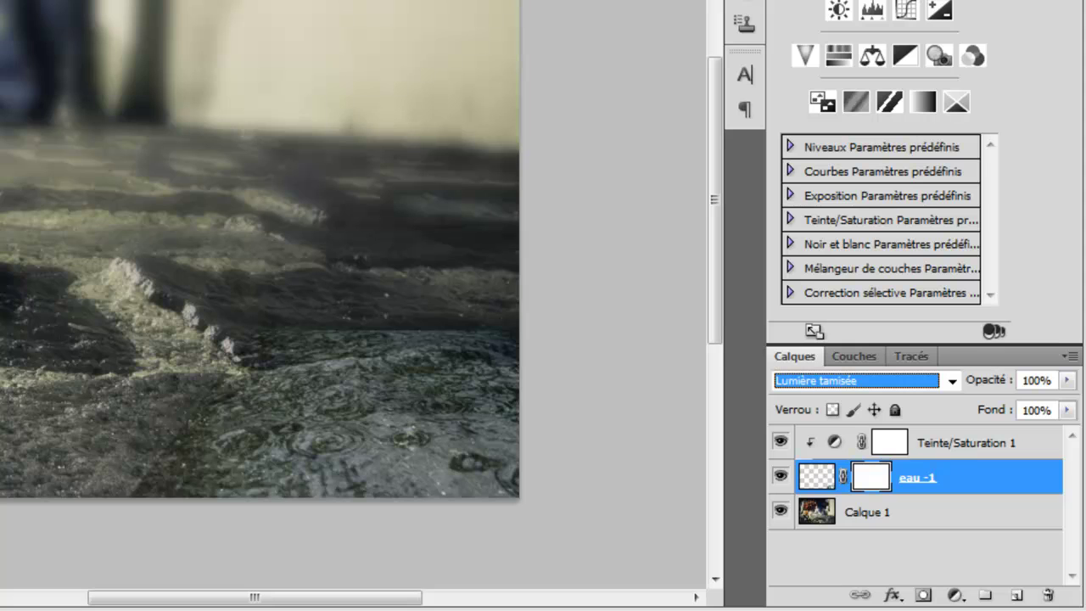
pyautogui.click(461, 438)
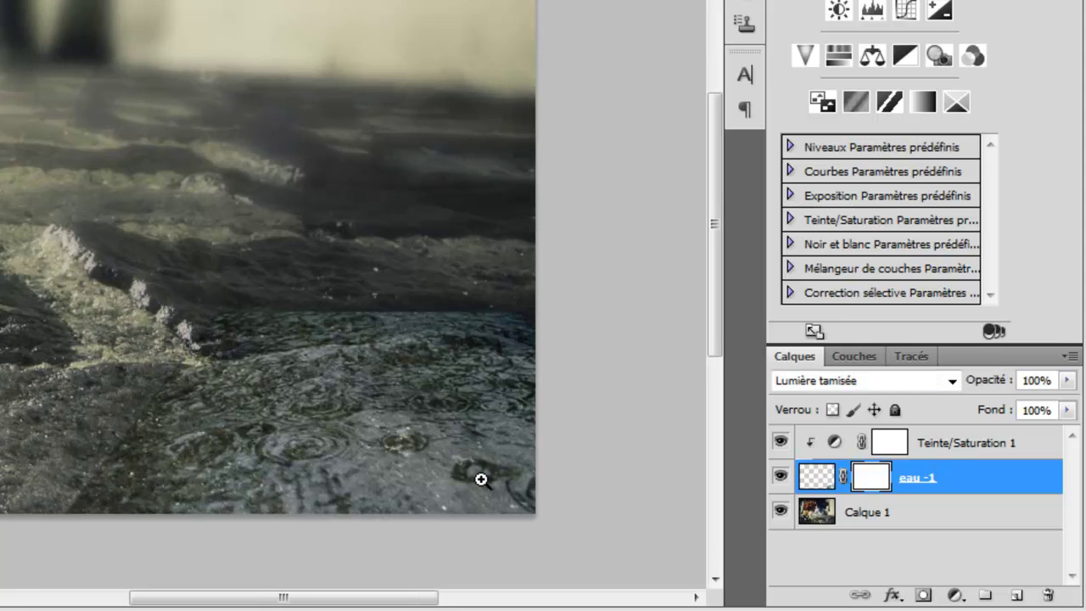
pyautogui.click(480, 478)
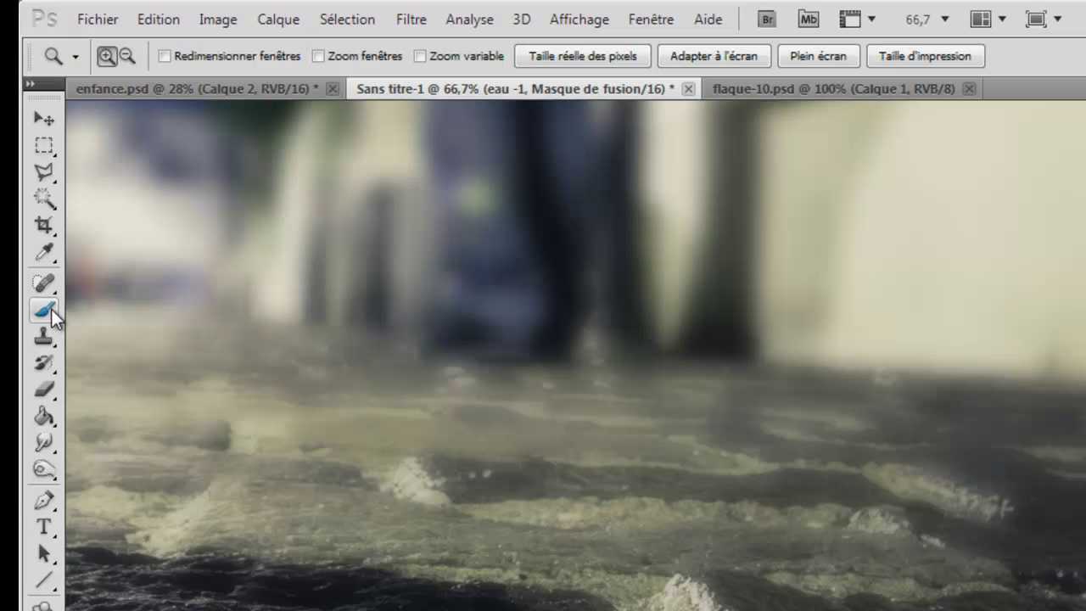
# Paint on the eau -1 mask with a soft round brush, blending the water's upper edge into the contour of the stone
pyautogui.click(49, 314)
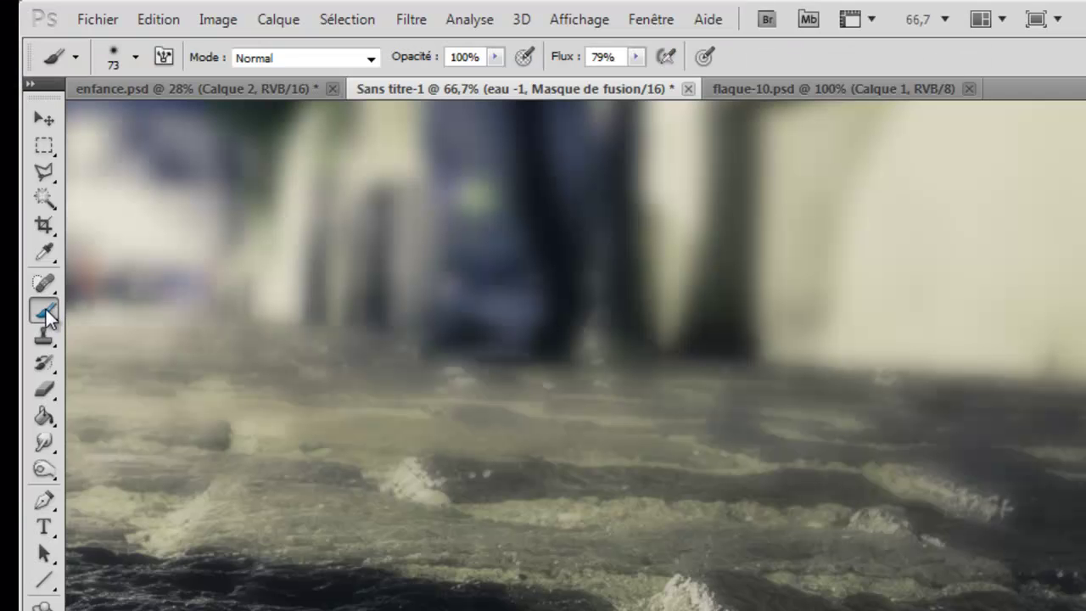
pyautogui.click(136, 56)
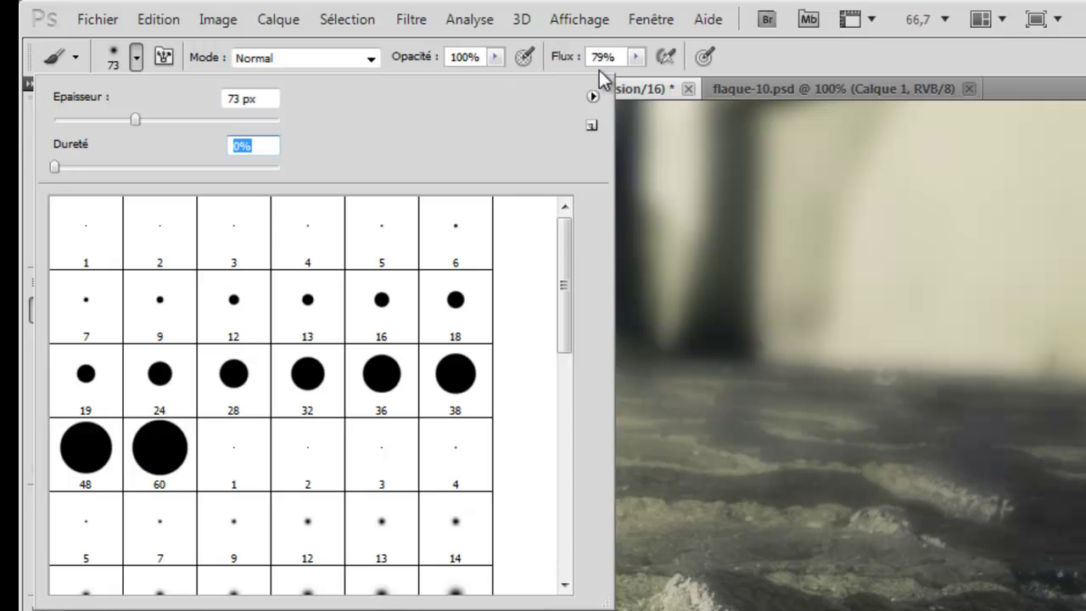
pyautogui.press('Return')
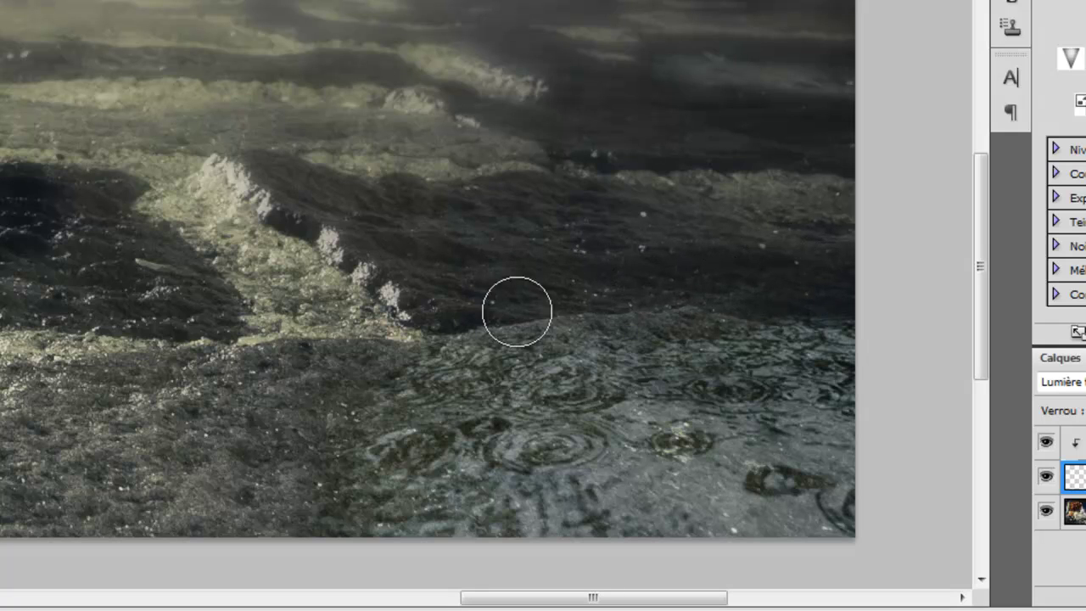
pyautogui.moveTo(636, 347); pyautogui.dragTo(814, 317)
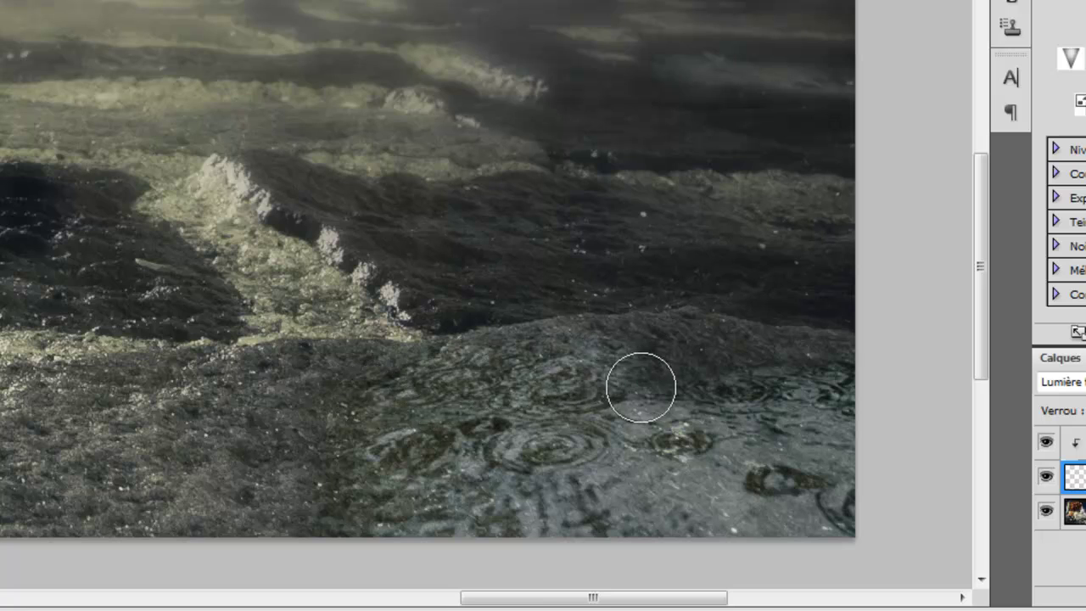
pyautogui.moveTo(640, 343)
pyautogui.mouseDown()
pyautogui.moveTo(770, 359)
pyautogui.moveTo(755, 371)
pyautogui.moveTo(872, 427)
pyautogui.mouseUp()
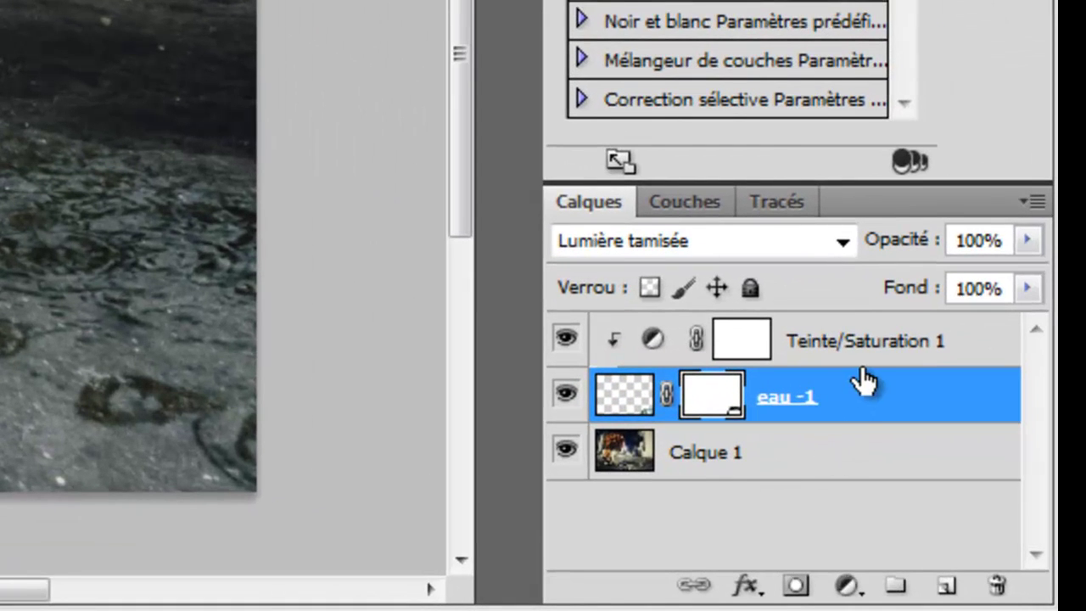
pyautogui.click(843, 399)
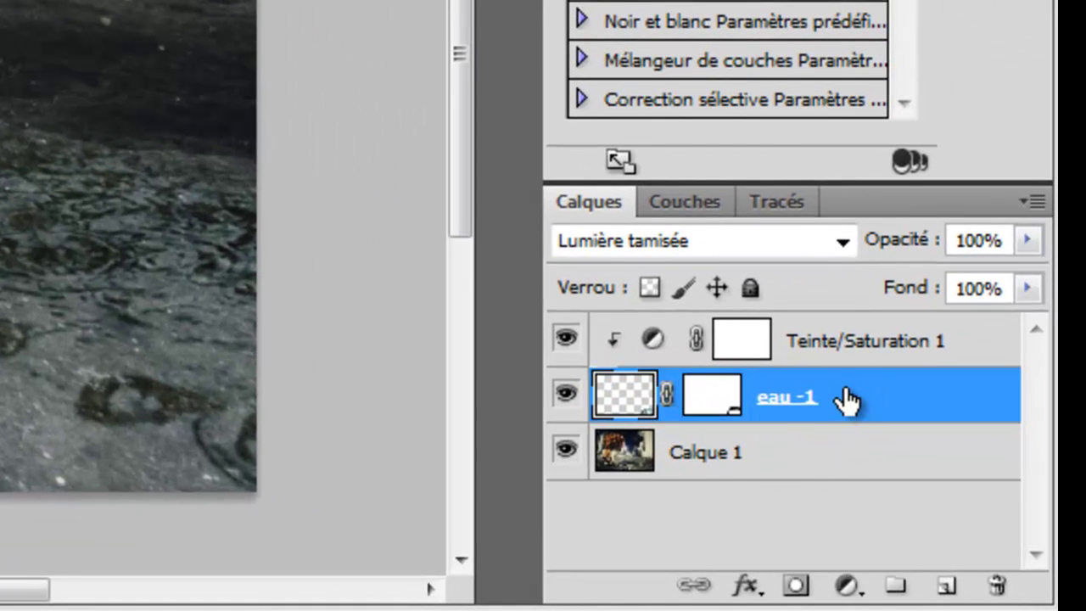
pyautogui.click(720, 401)
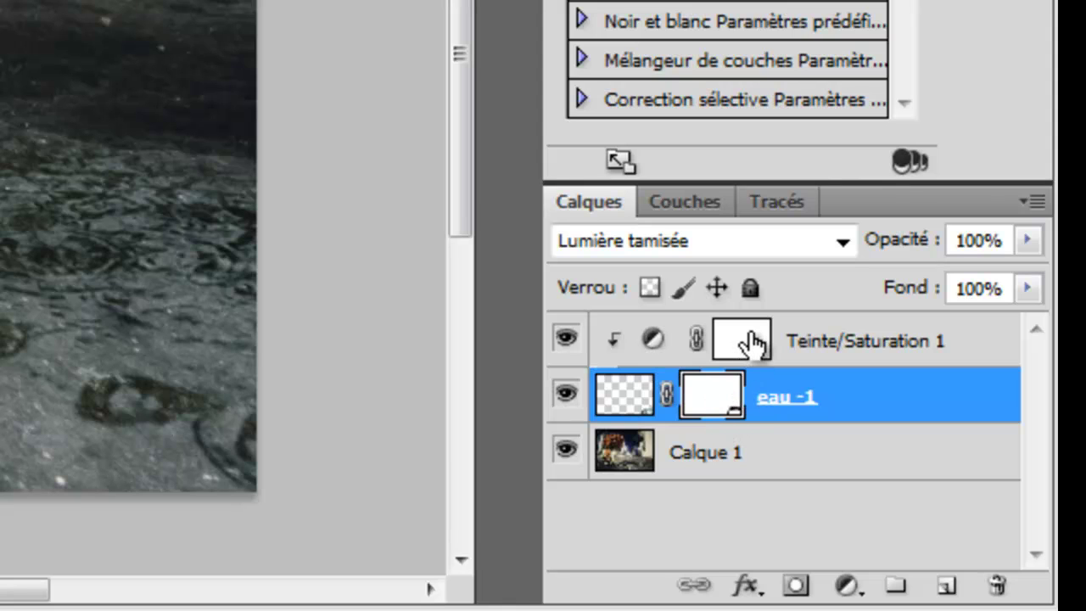
pyautogui.click(714, 246)
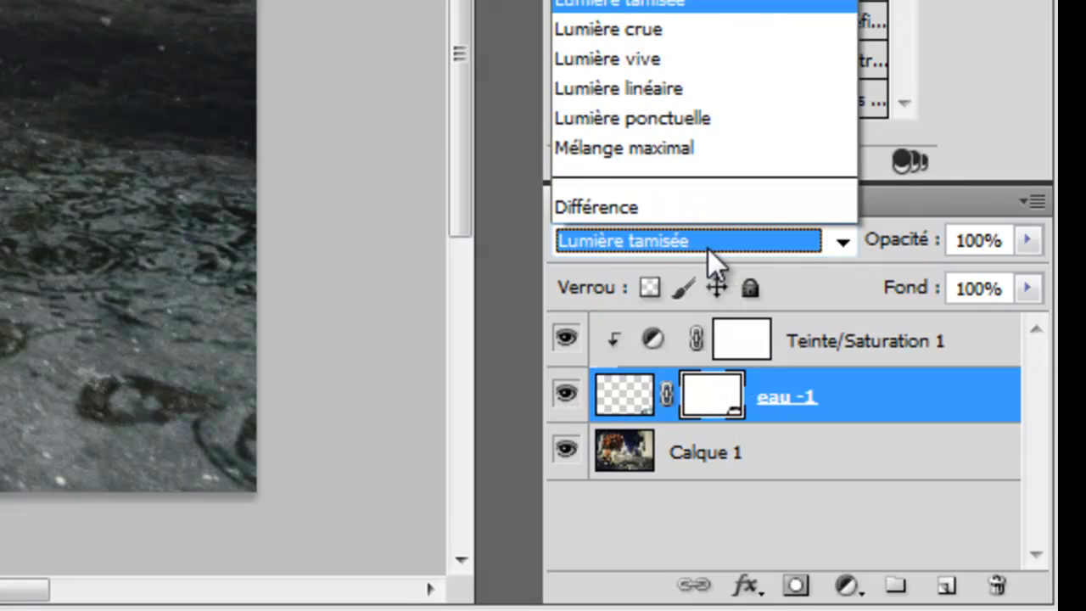
pyautogui.scroll(-3, 715, 254)
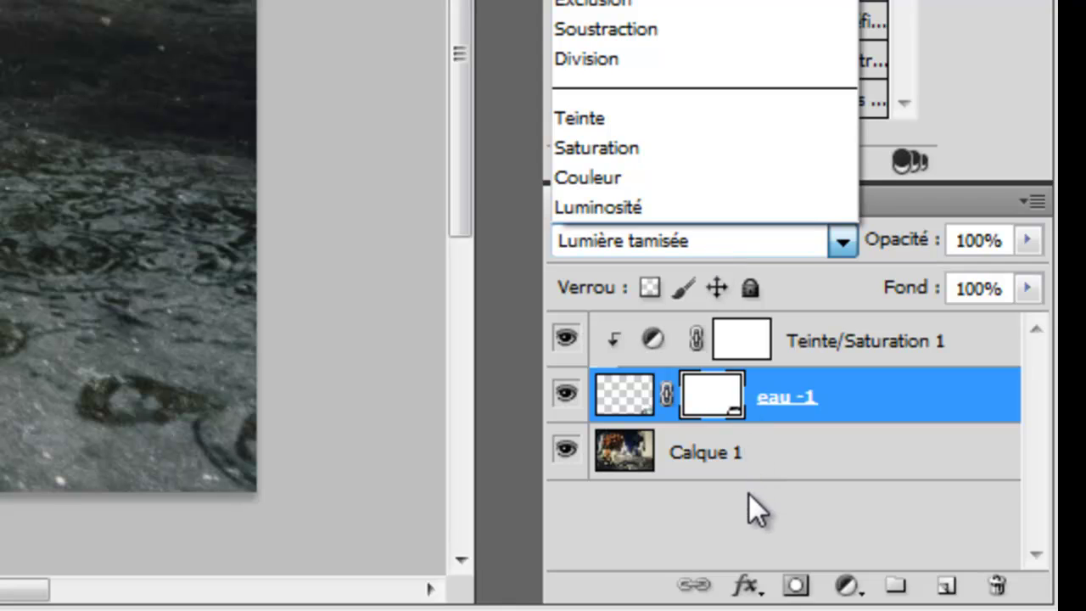
pyautogui.press('Escape')
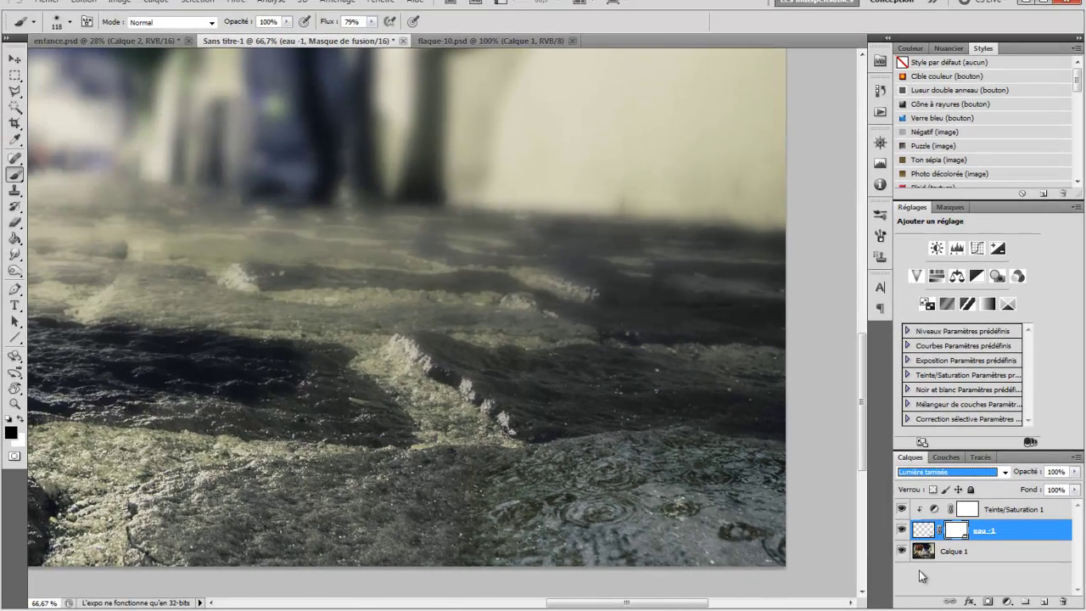
# Copy the rain water image from flaque-10.psd and paste it into Sans titre-1 as a new layer above Teinte/Saturation 1
pyautogui.click(1002, 512)
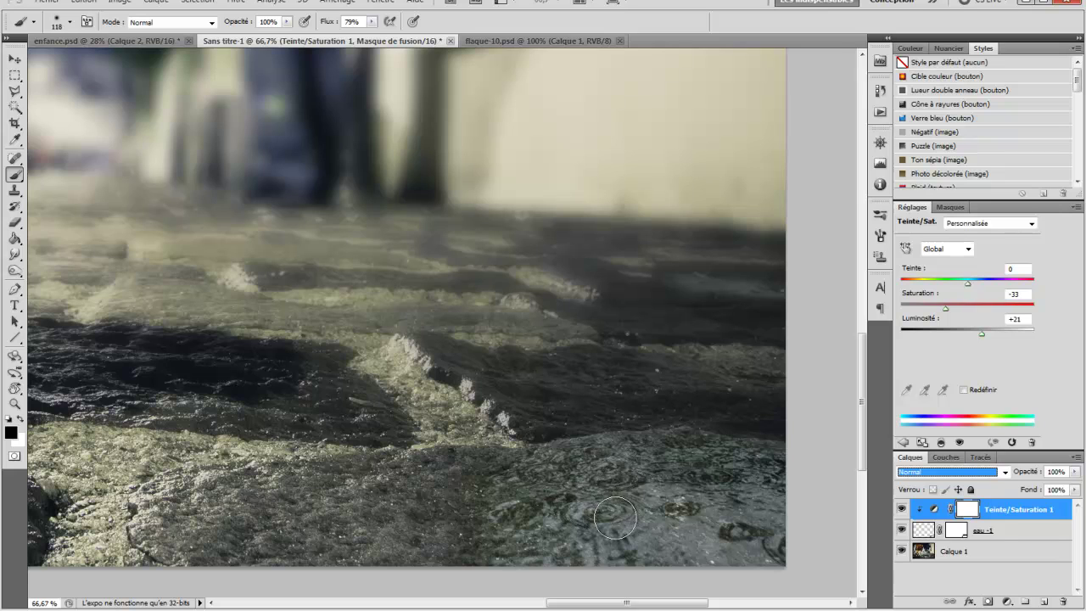
pyautogui.click(496, 41)
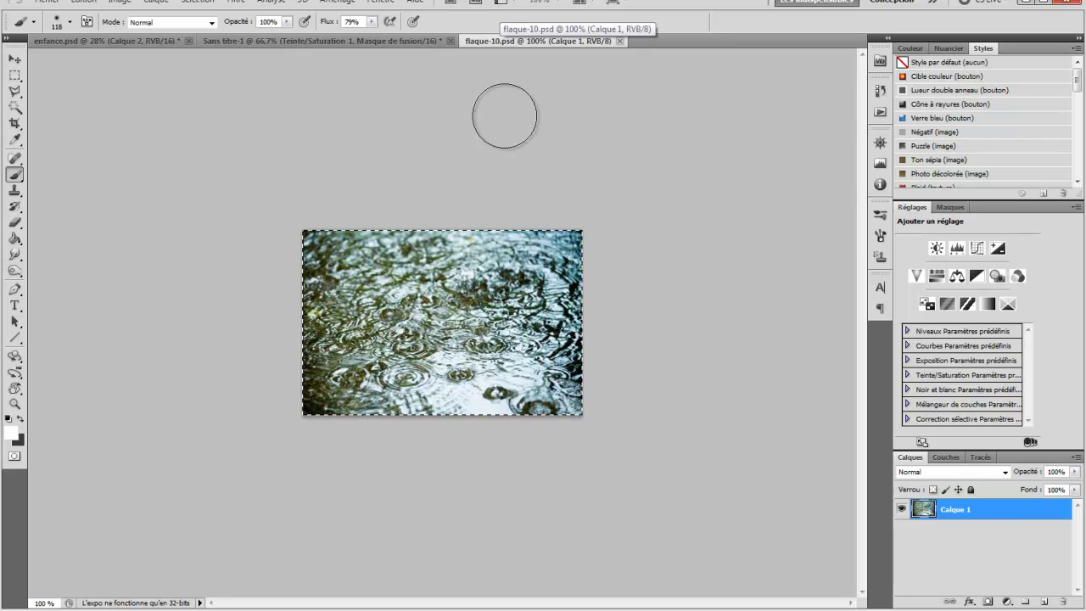
pyautogui.click(231, 38)
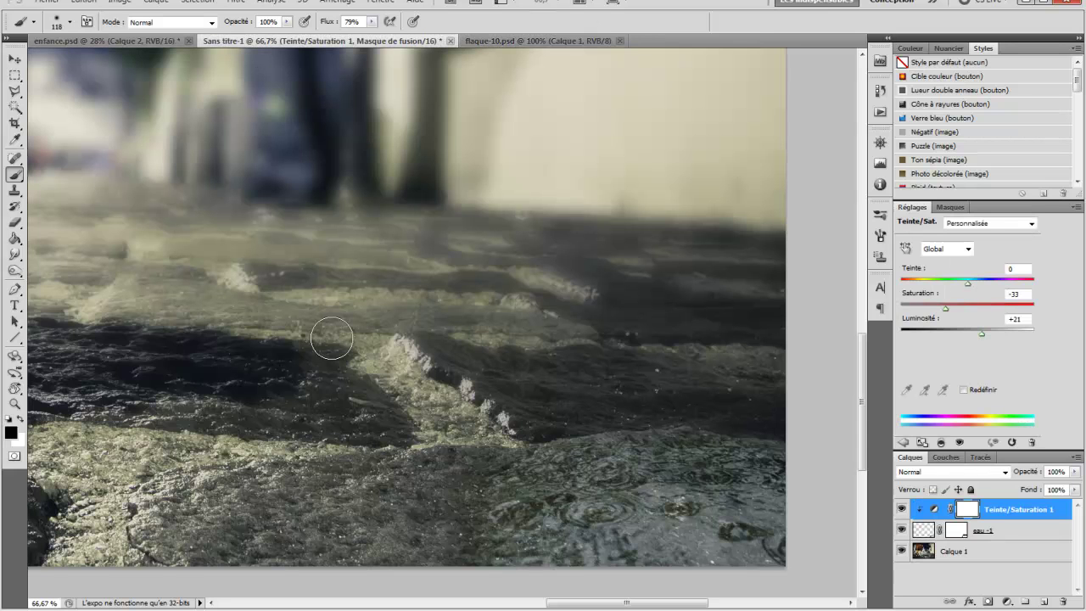
pyautogui.moveTo(331, 337); pyautogui.dragTo(330, 338)
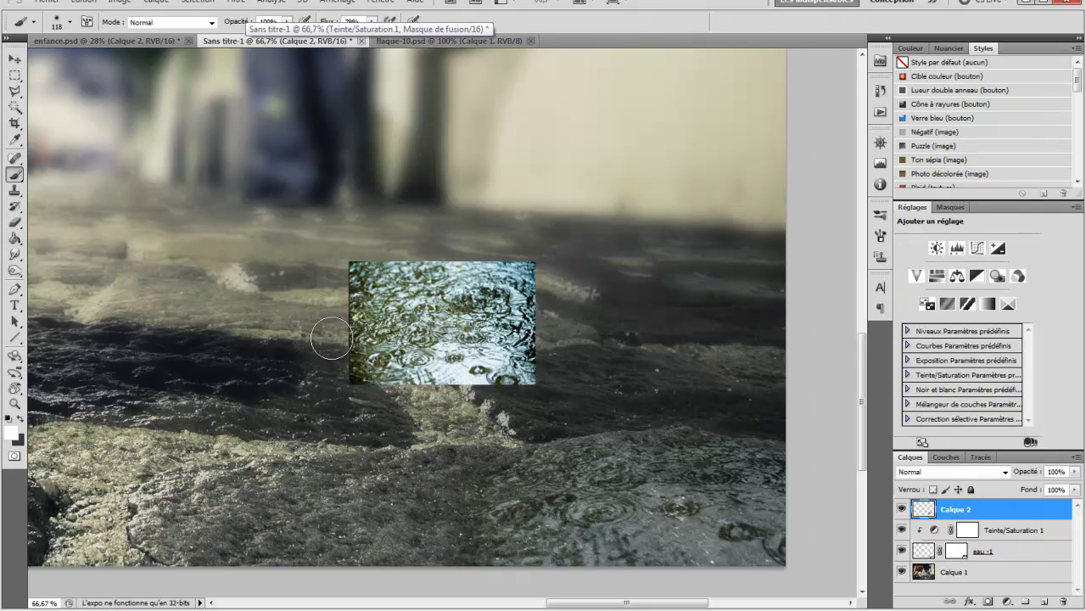
# Move the pasted water image to the photo's lower edge beside eau -1 and widen its base in perspective with a 37° horizontal skew
pyautogui.click(14, 59)
pyautogui.moveTo(370, 264); pyautogui.dragTo(347, 446)
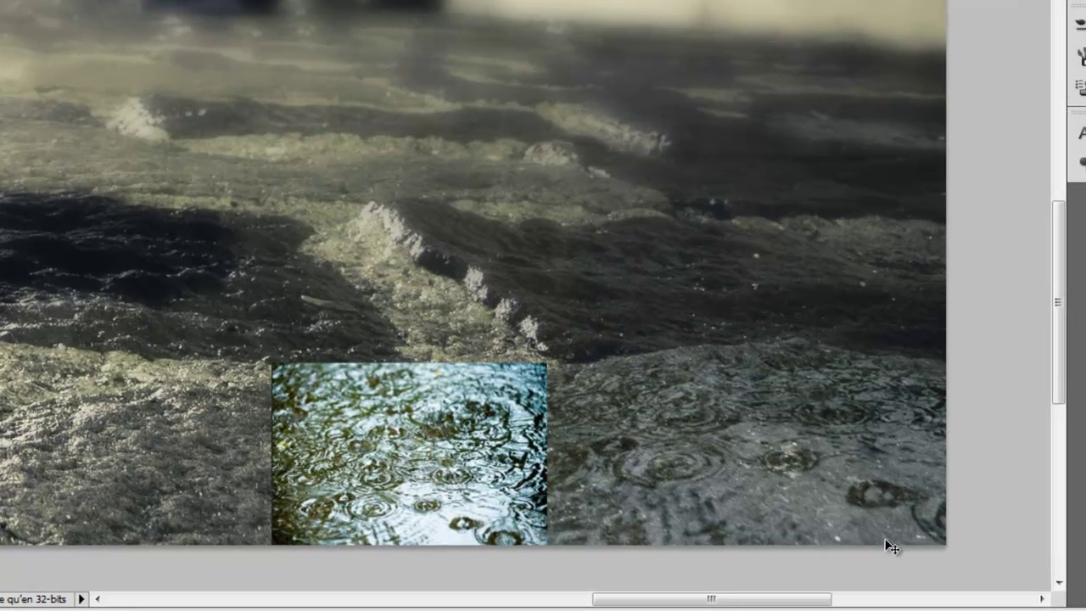
pyautogui.hotkey('ctrl', 't')
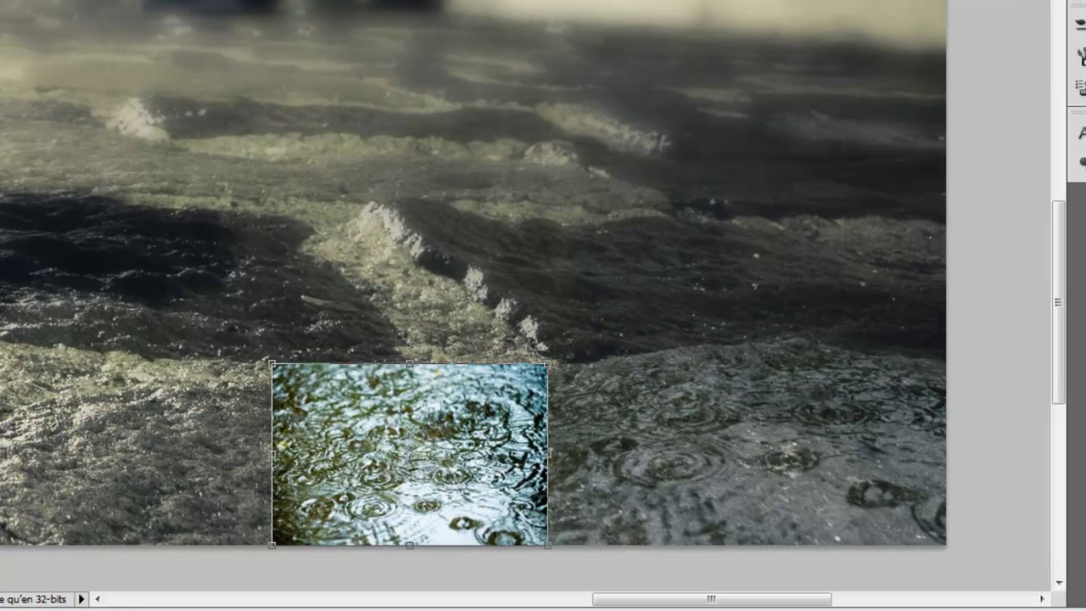
pyautogui.rightClick(430, 415)
pyautogui.click(498, 550)
pyautogui.moveTo(552, 548)
pyautogui.mouseDown()
pyautogui.moveTo(595, 577)
pyautogui.moveTo(674, 577)
pyautogui.mouseUp()
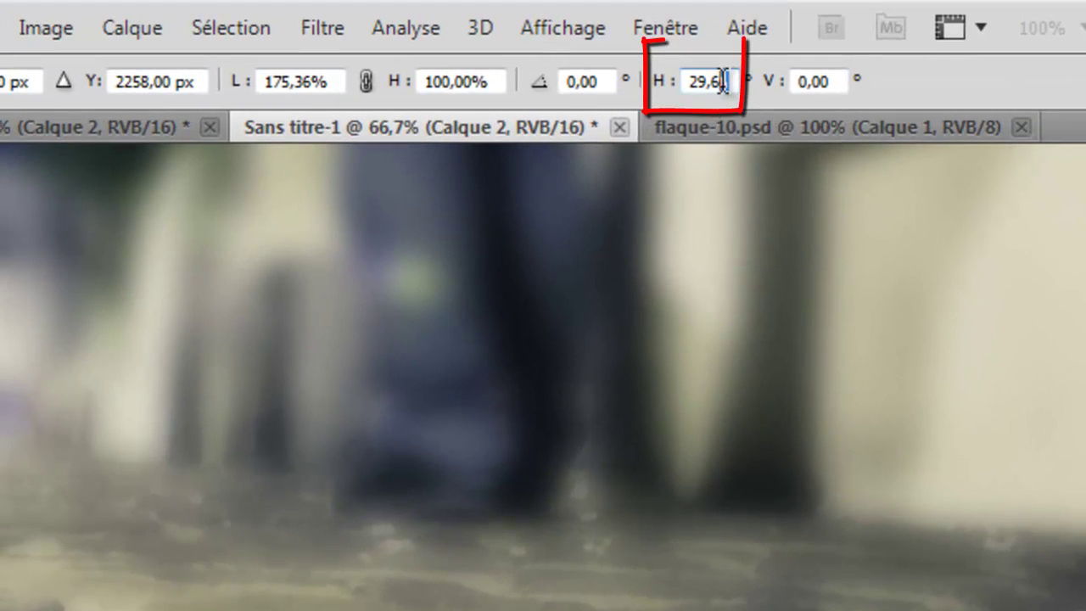
pyautogui.doubleClick(734, 82)
pyautogui.write('37')
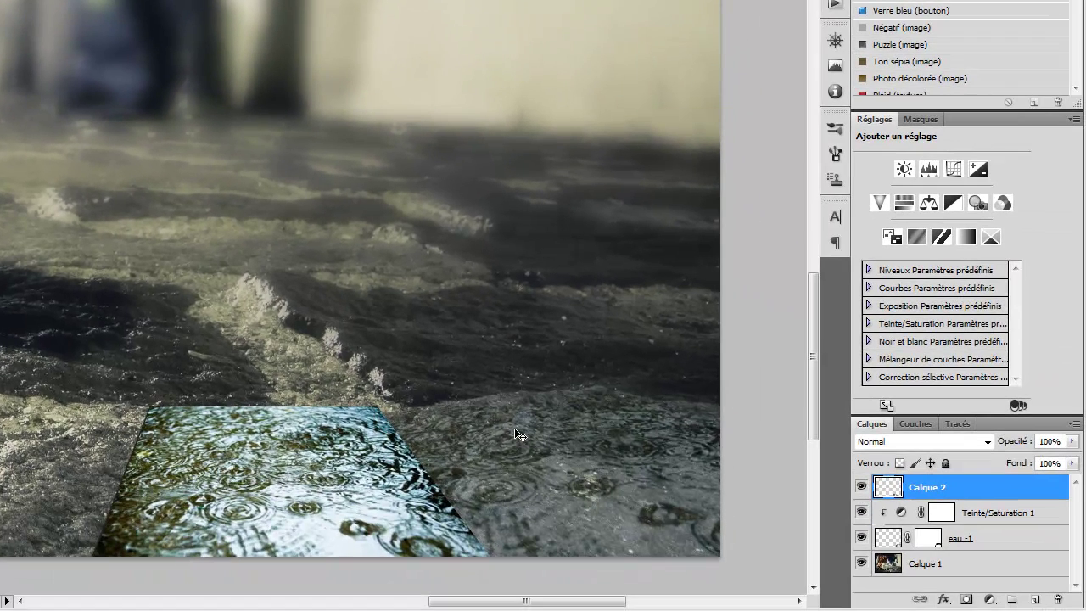
# Set Calque 2 to Soft Light and clip a new Hue/Saturation layer to it with saturation -69 and lightness +8
pyautogui.click(903, 442)
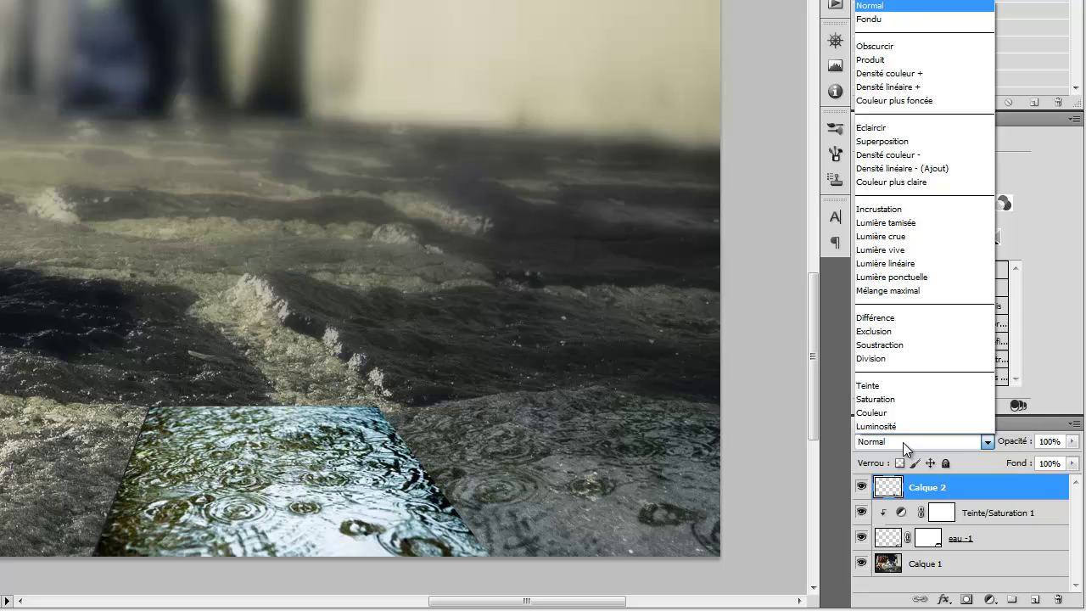
pyautogui.click(881, 225)
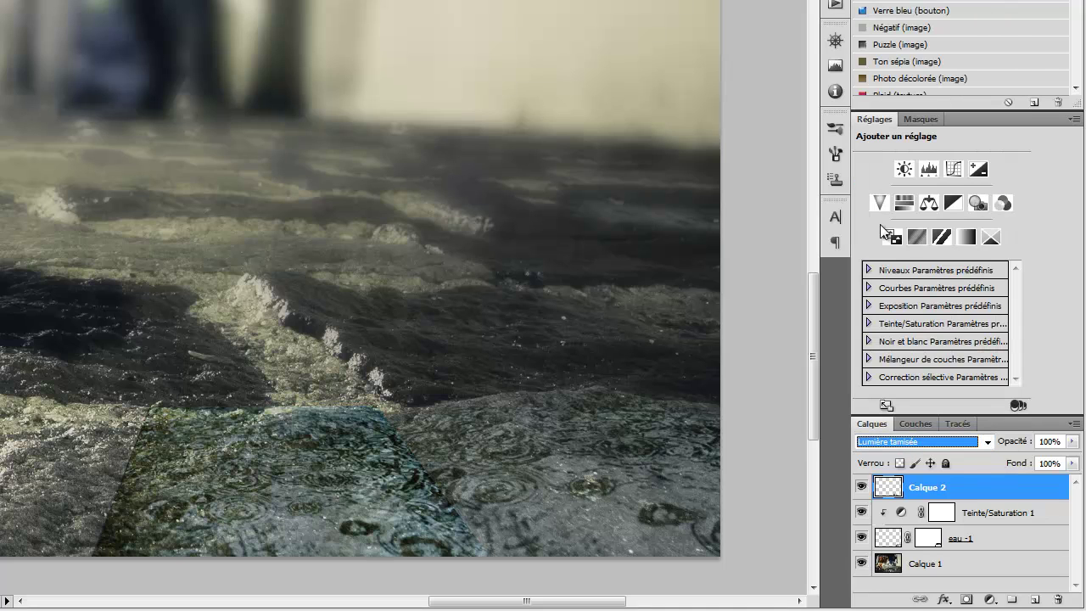
pyautogui.click(988, 599)
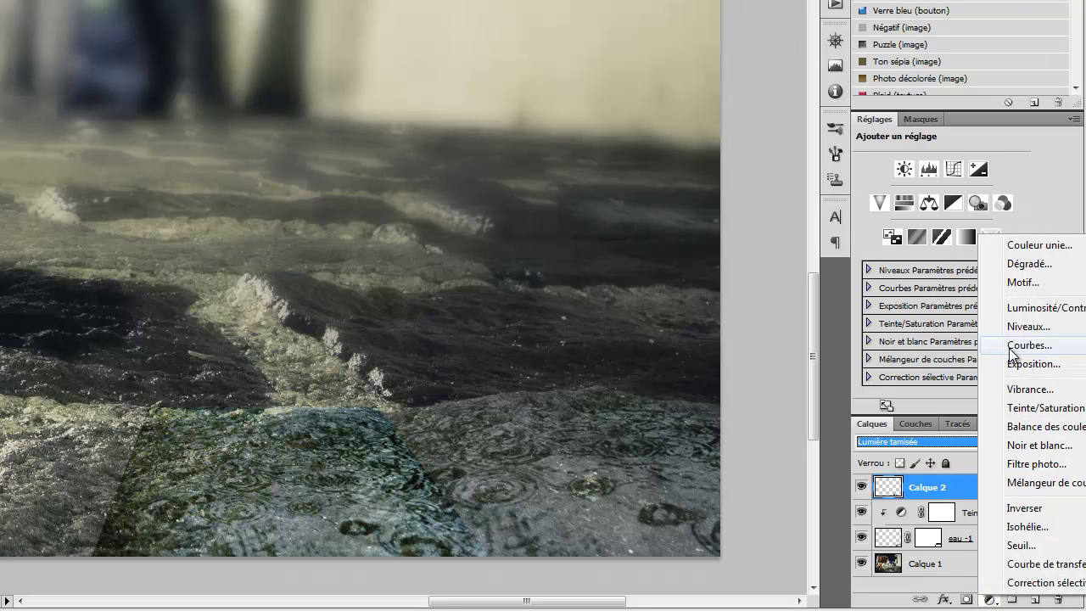
pyautogui.click(1020, 415)
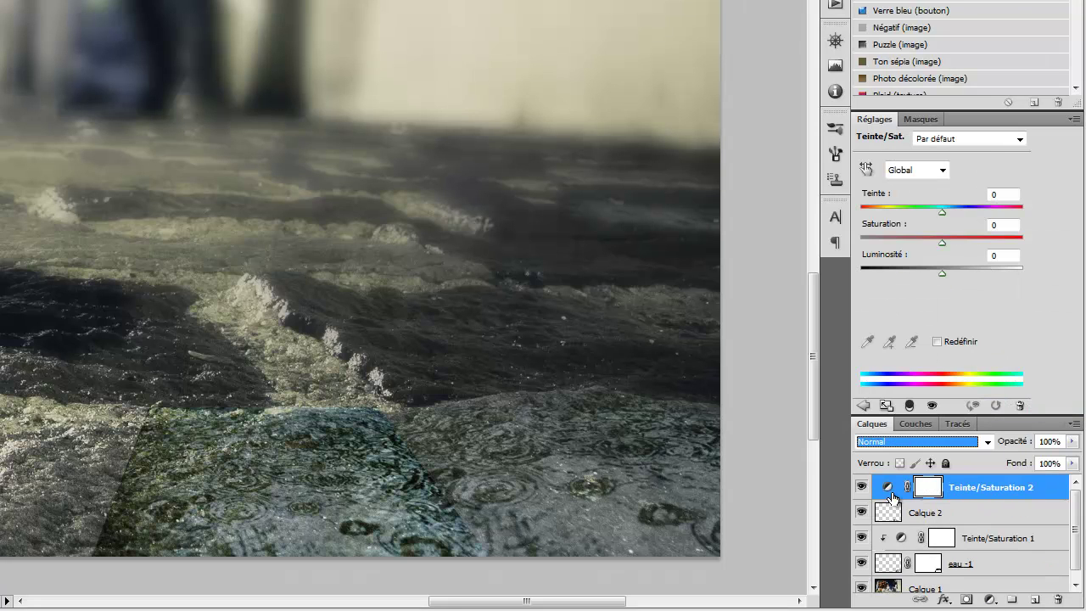
pyautogui.keyDown('alt'); pyautogui.click(900, 500); pyautogui.keyUp('alt')
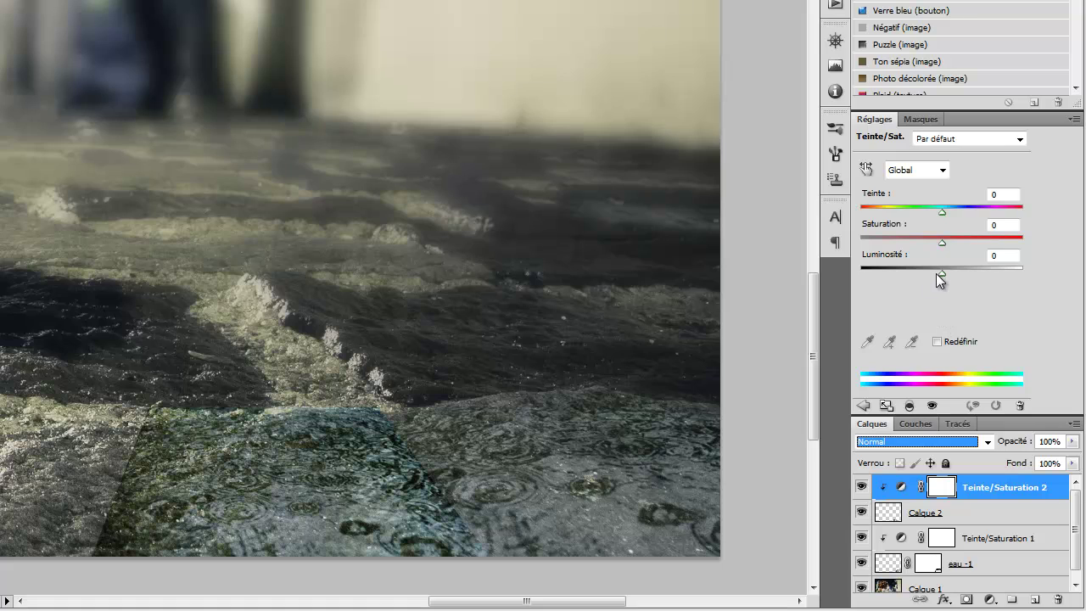
pyautogui.moveTo(941, 244); pyautogui.dragTo(888, 243)
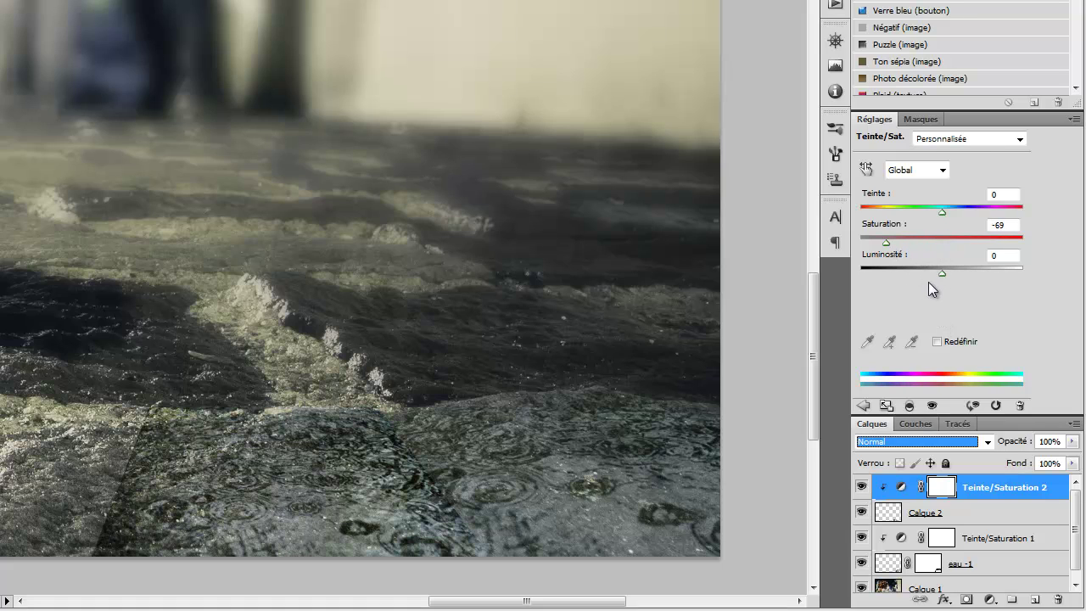
pyautogui.moveTo(943, 273)
pyautogui.mouseDown()
pyautogui.moveTo(964, 273)
pyautogui.moveTo(948, 274)
pyautogui.mouseUp()
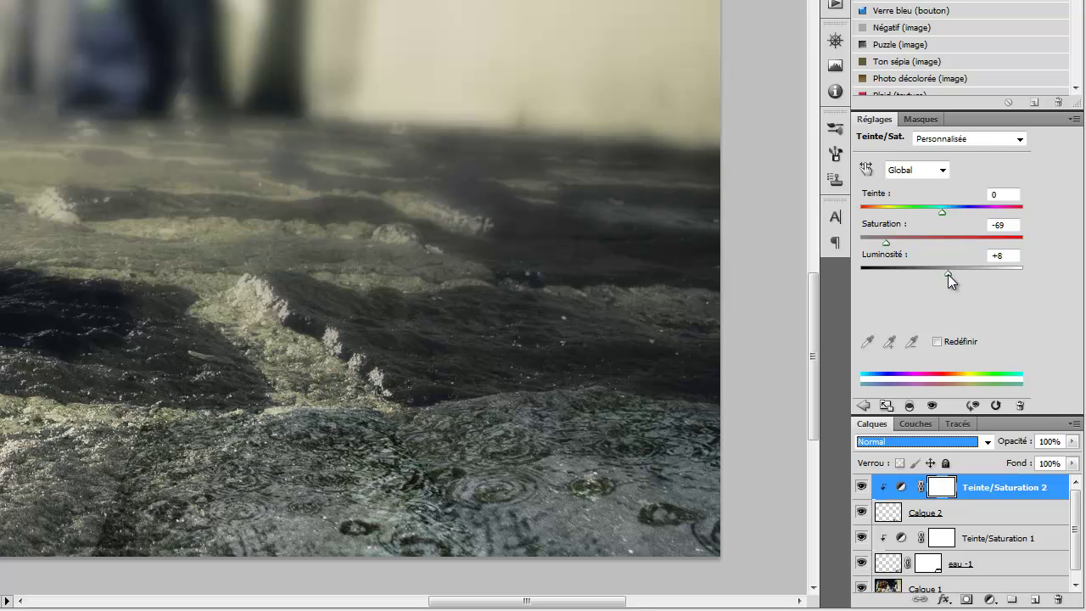
pyautogui.click(955, 516)
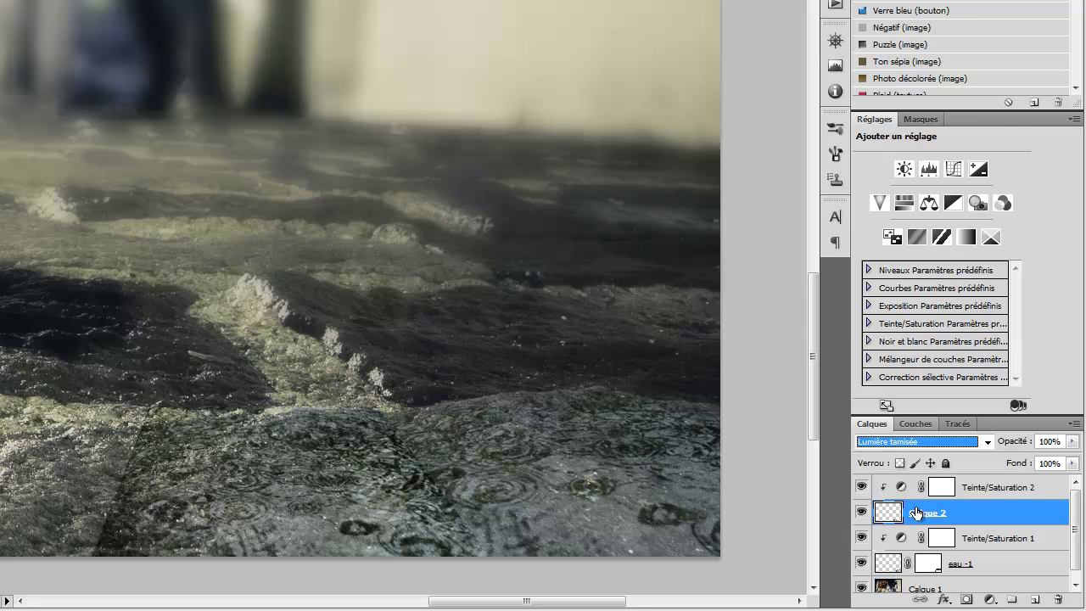
pyautogui.doubleClick(917, 512)
pyautogui.click(917, 8)
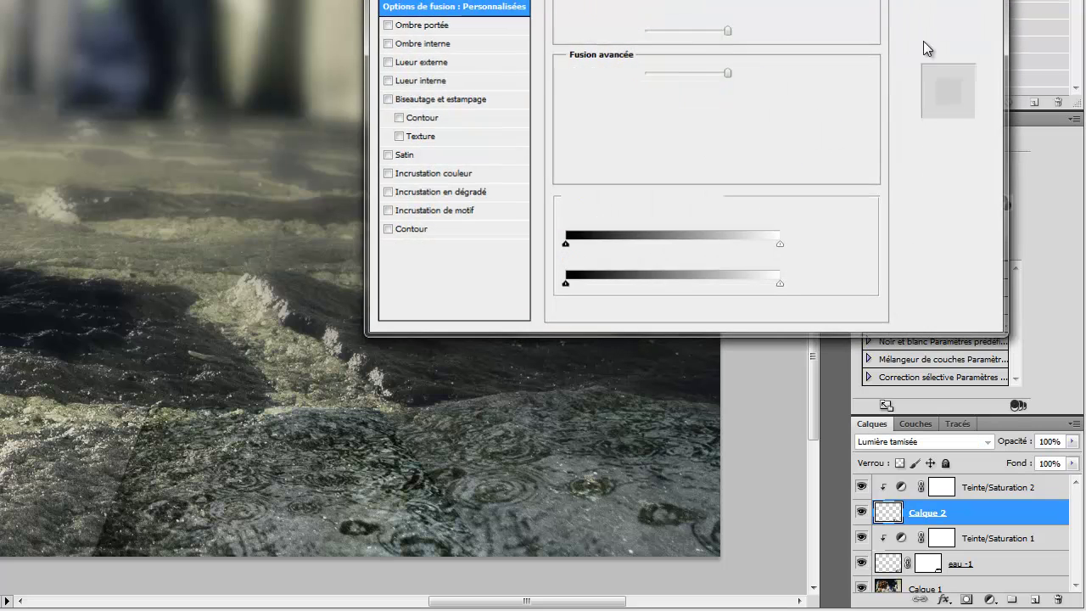
pyautogui.doubleClick(945, 514)
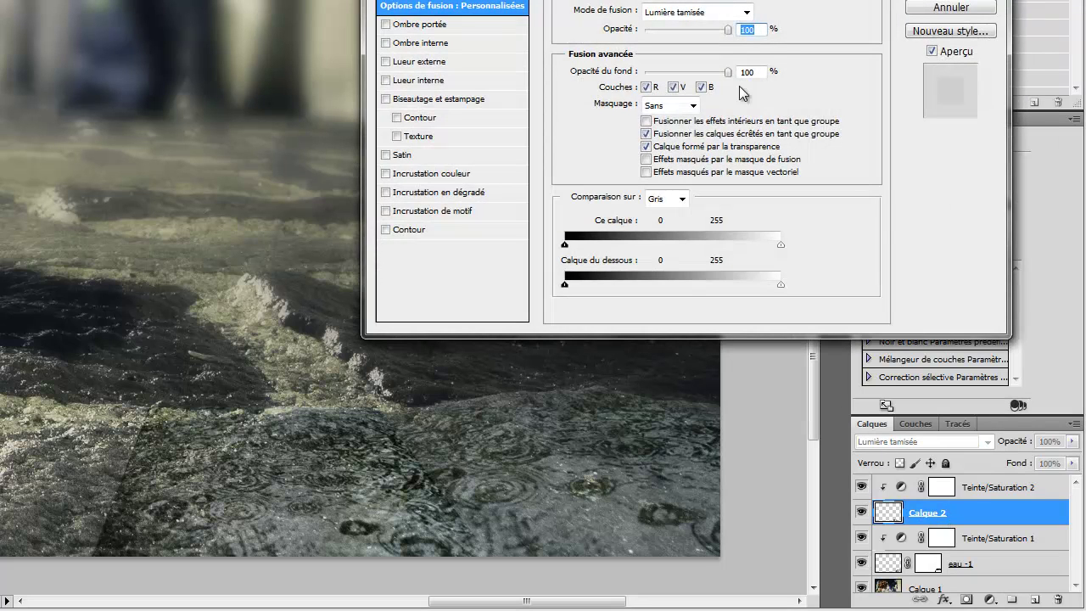
pyautogui.click(950, 10)
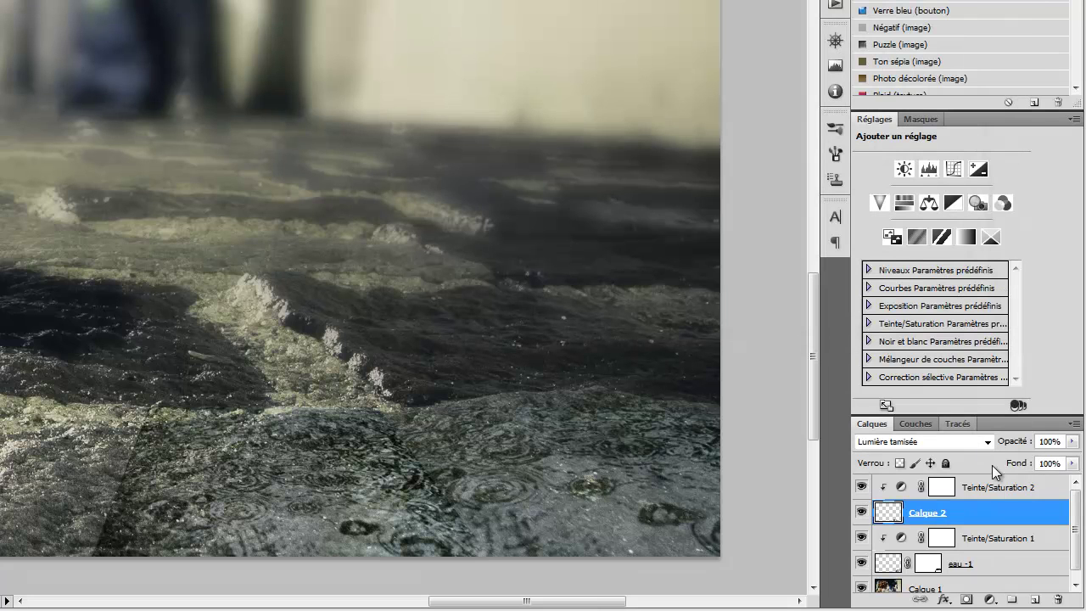
pyautogui.doubleClick(1002, 514)
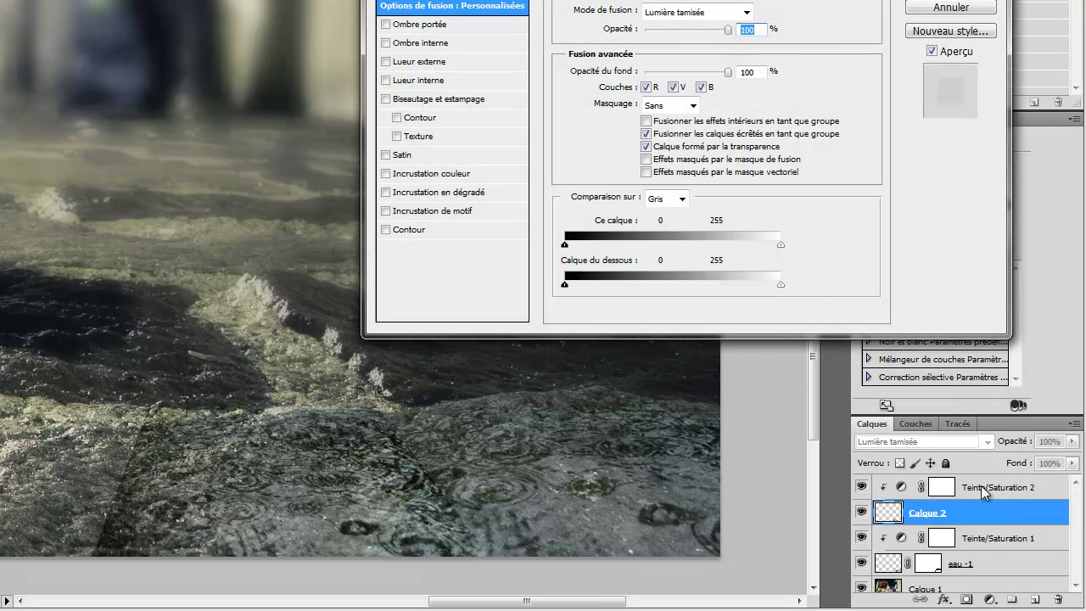
pyautogui.click(940, 7)
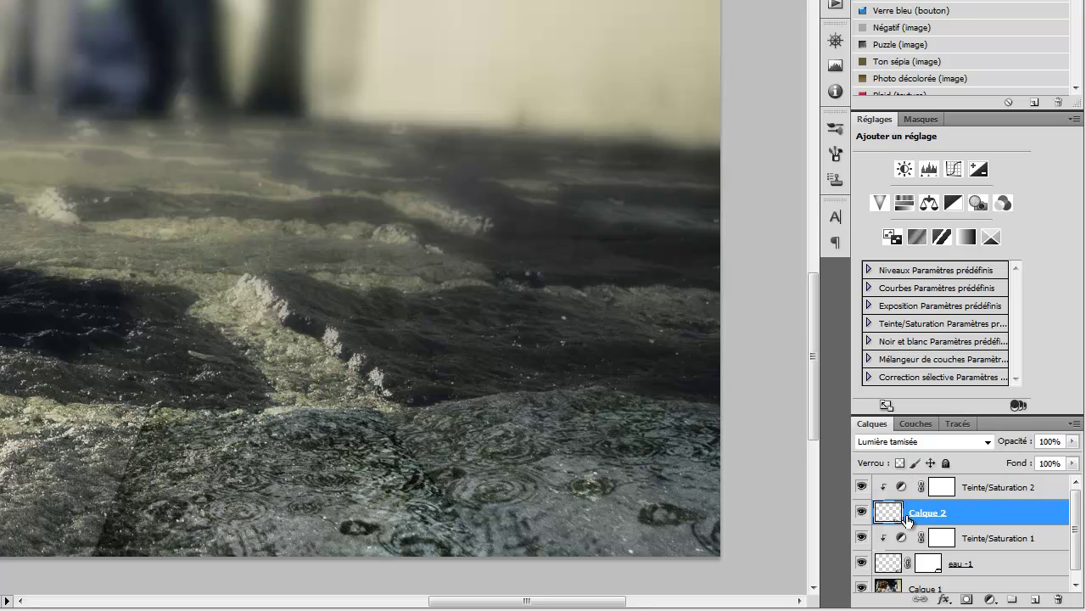
# Rename the Calque 2 water layer as eau 2
pyautogui.doubleClick(920, 513)
pyautogui.write('eau 2')
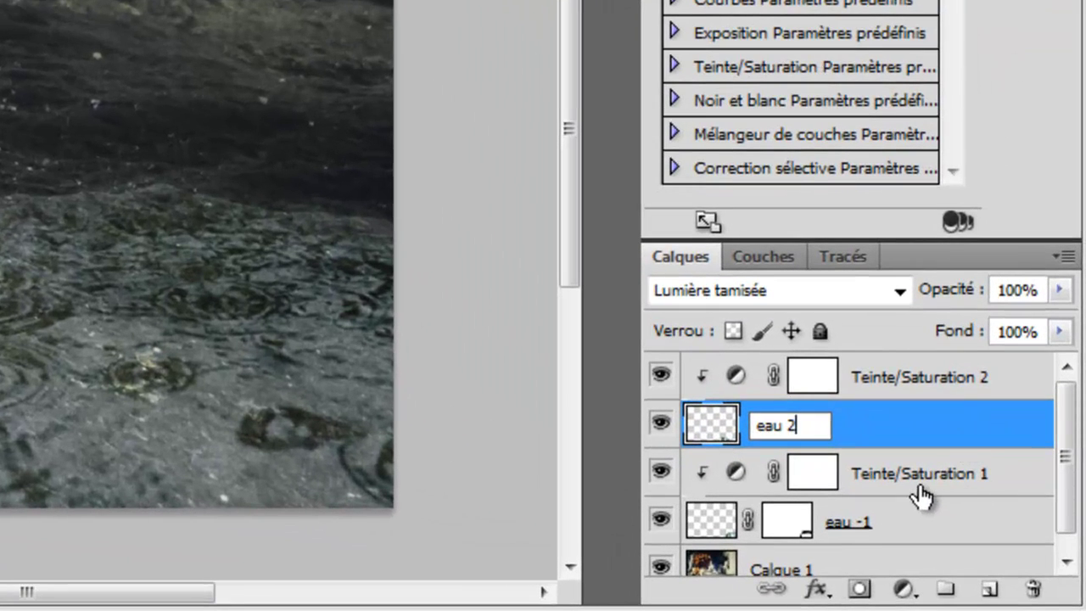
pyautogui.press('Return')
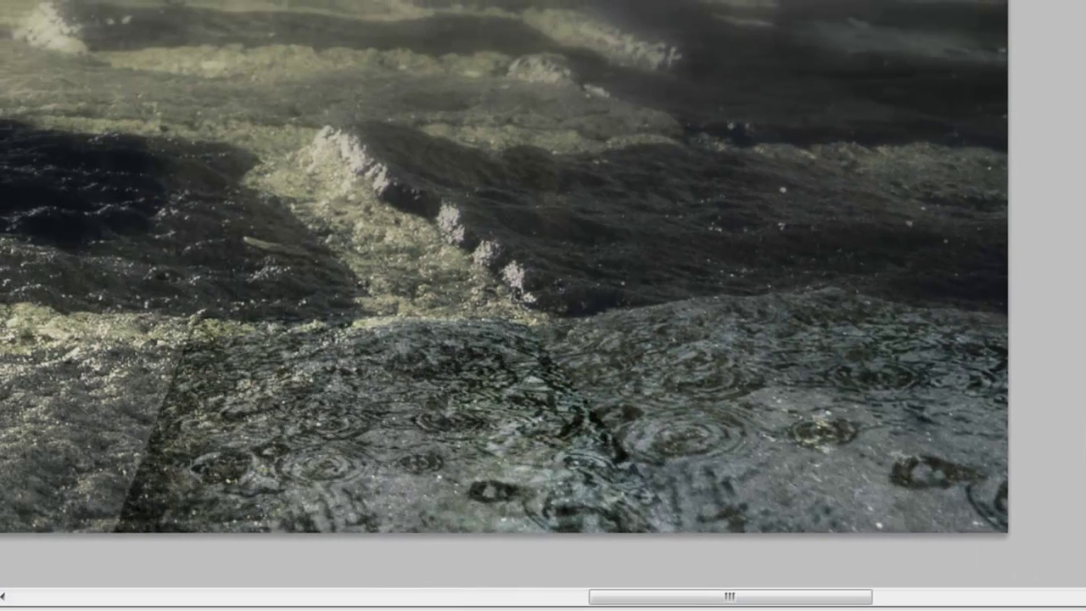
# Nudge the eau 2 water slightly to the right so that it overlaps the eau -1 water
pyautogui.hotkey('shift', 'Right')
pyautogui.hotkey('shift', 'Right')
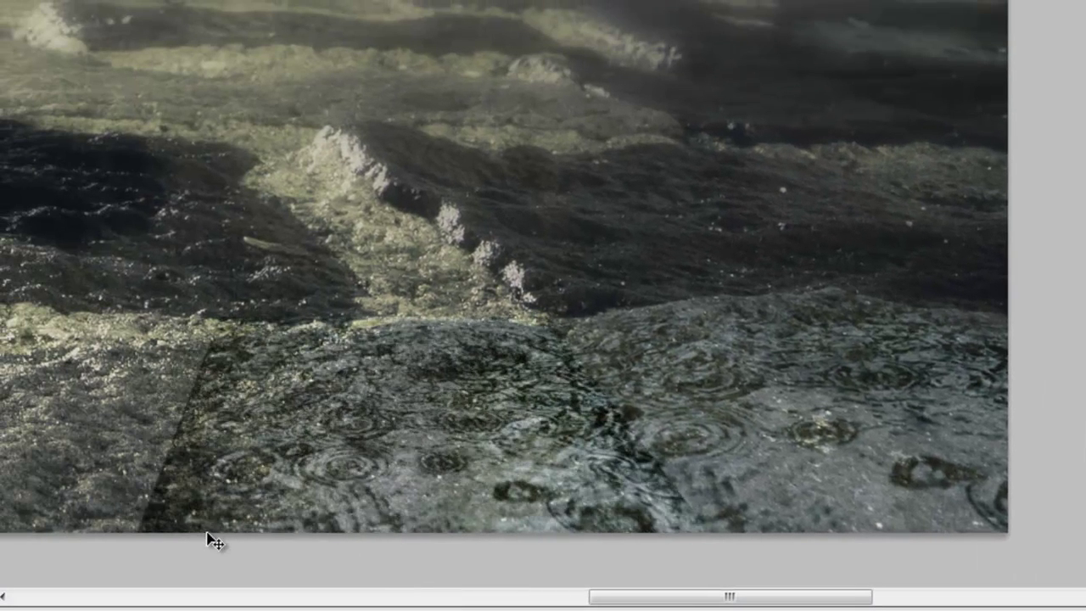
pyautogui.hotkey('shift', 'Left')
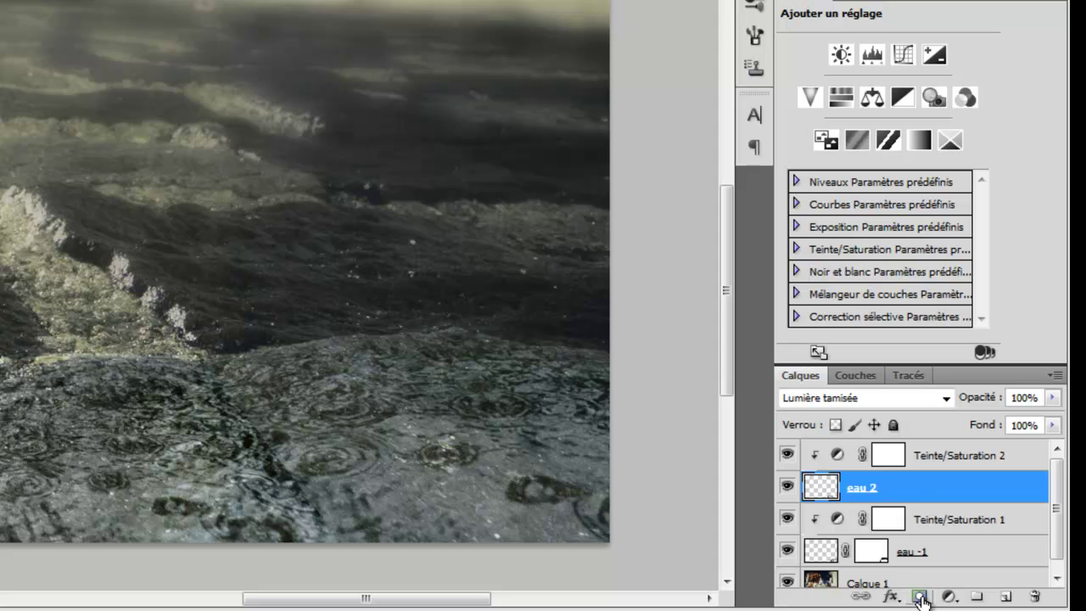
# Add a layer mask to eau 2 and brush on it to blend the water's hard edges into the stone and eau -1
pyautogui.click(919, 597)
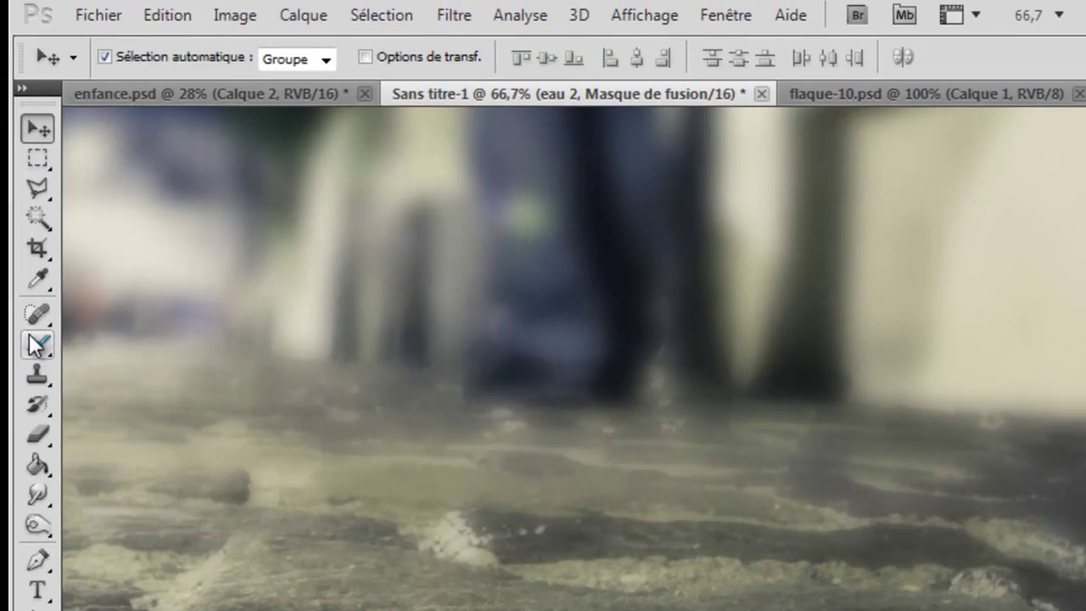
pyautogui.press('b')
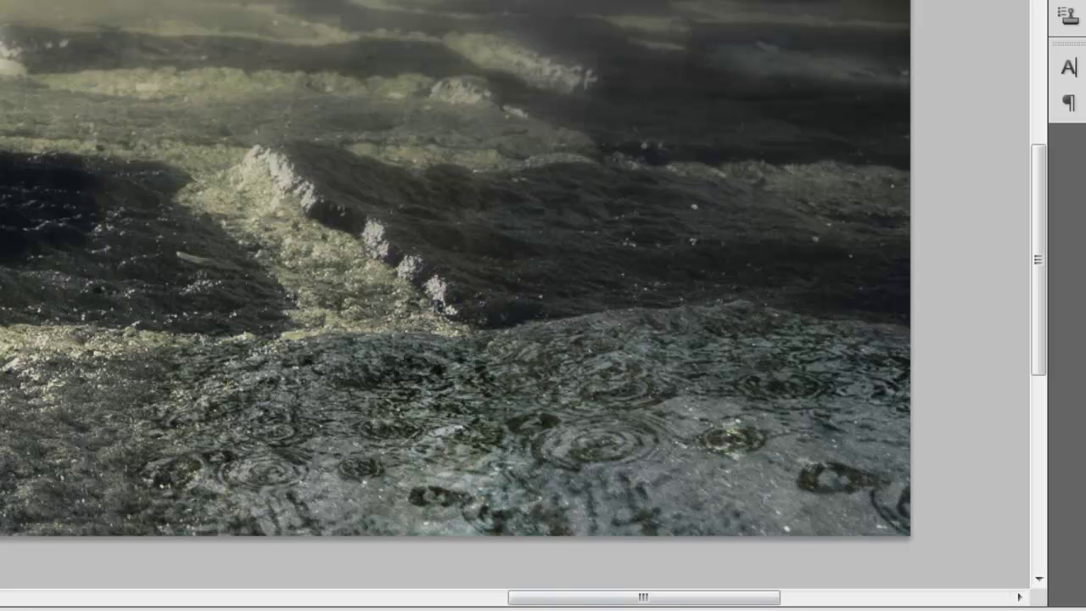
pyautogui.scroll(1, 502, 506)
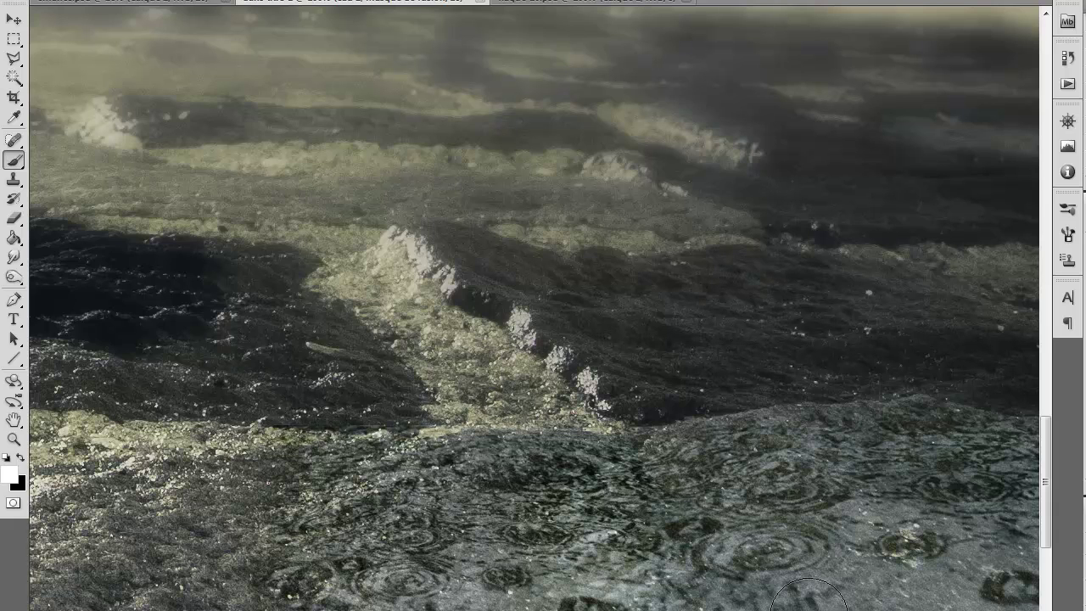
pyautogui.hotkey('ctrl', '-')
pyautogui.hotkey('ctrl', '-')
pyautogui.hotkey('ctrl', '-')
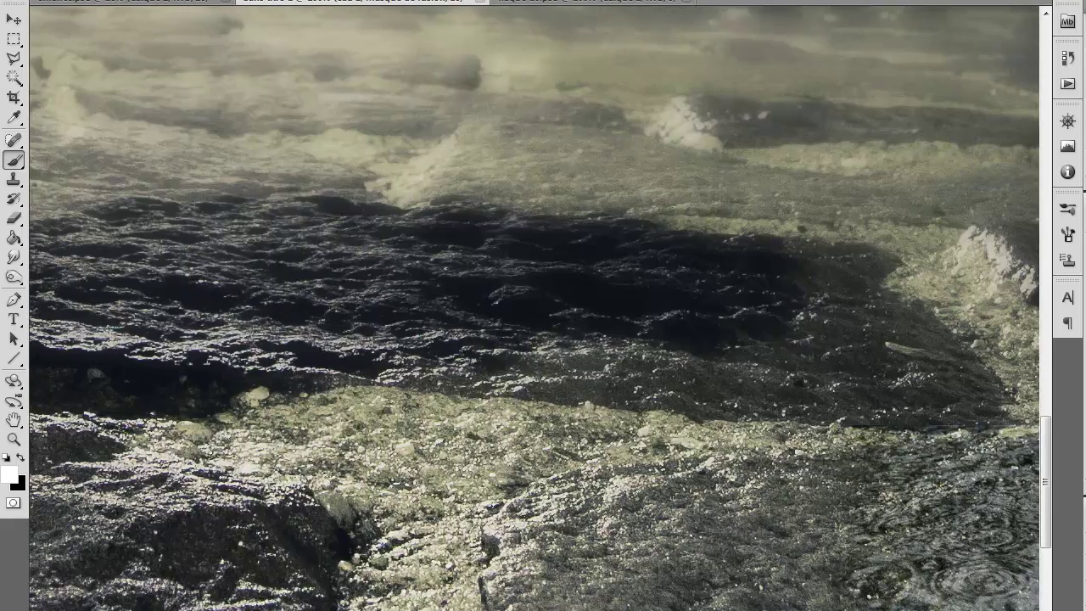
pyautogui.hotkey('ctrl', '-')
pyautogui.hotkey('ctrl', '-')
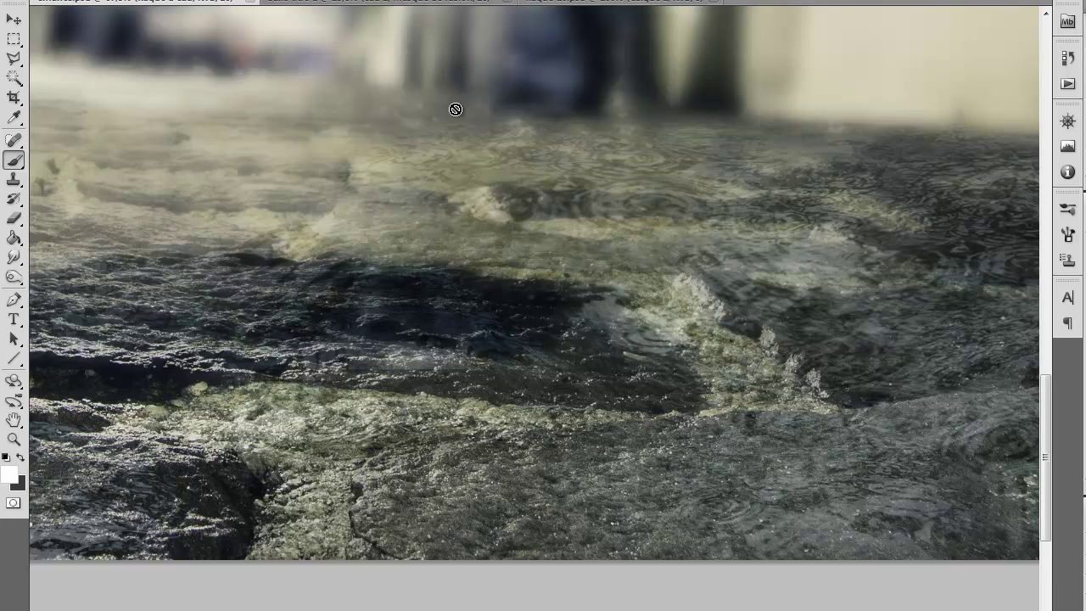
# Close flaque-10.psd and open flaque-7.psd from the ressources folder
pyautogui.click(574, 2)
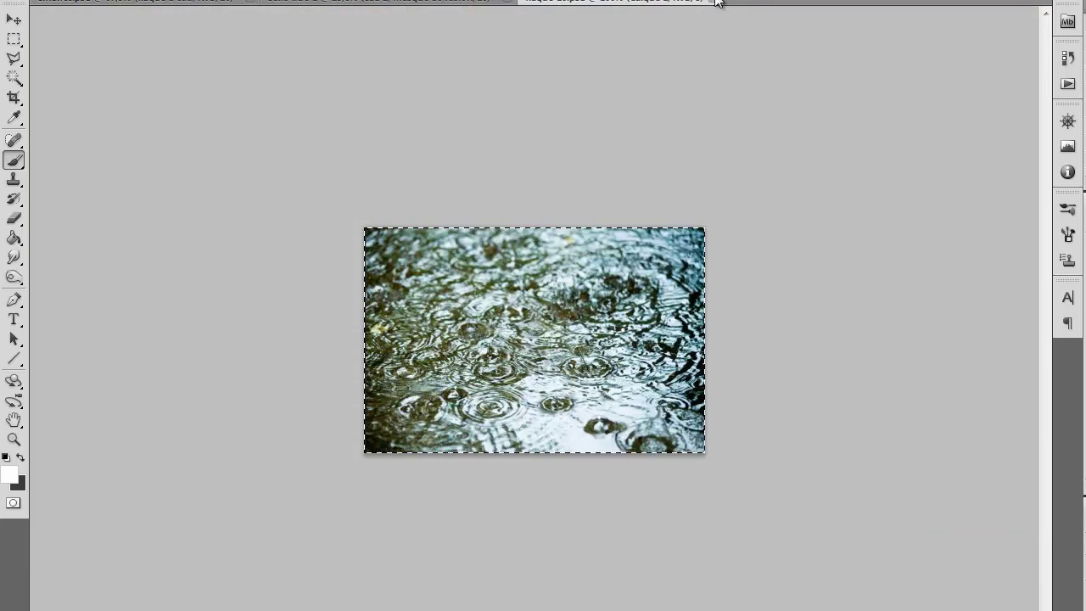
pyautogui.click(714, 3)
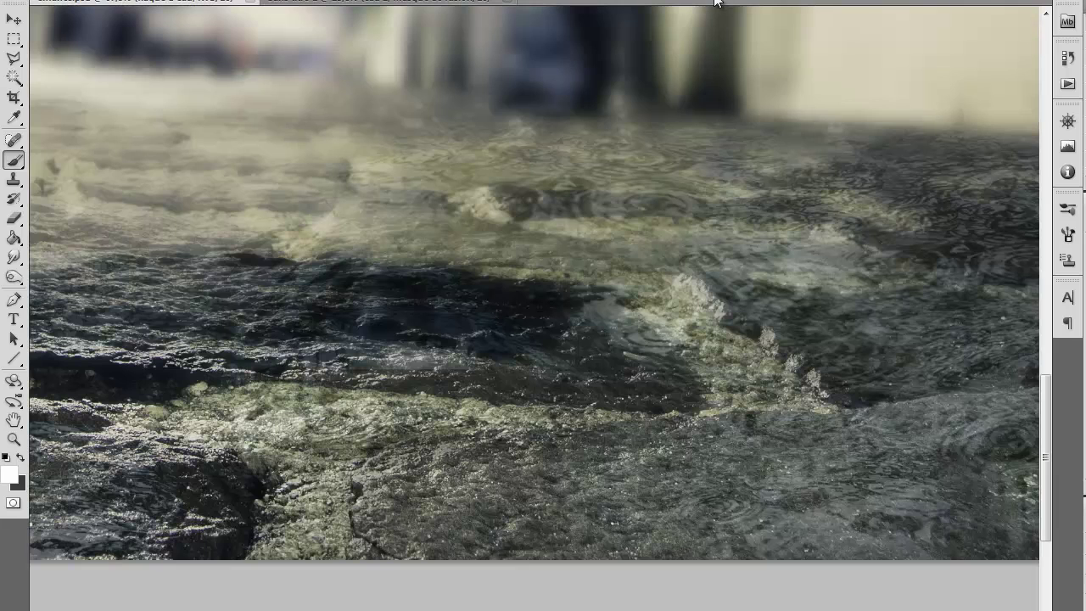
pyautogui.hotkey('ctrl', 'o')
pyautogui.click(776, 209)
pyautogui.press('Left')
pyautogui.press('Left')
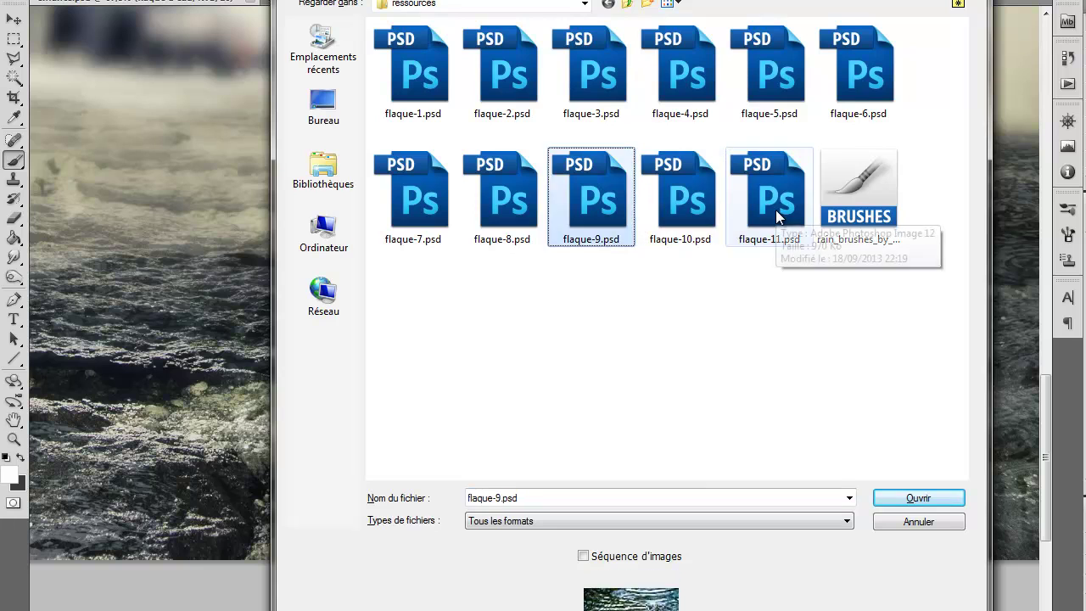
pyautogui.press('Left')
pyautogui.press('Left')
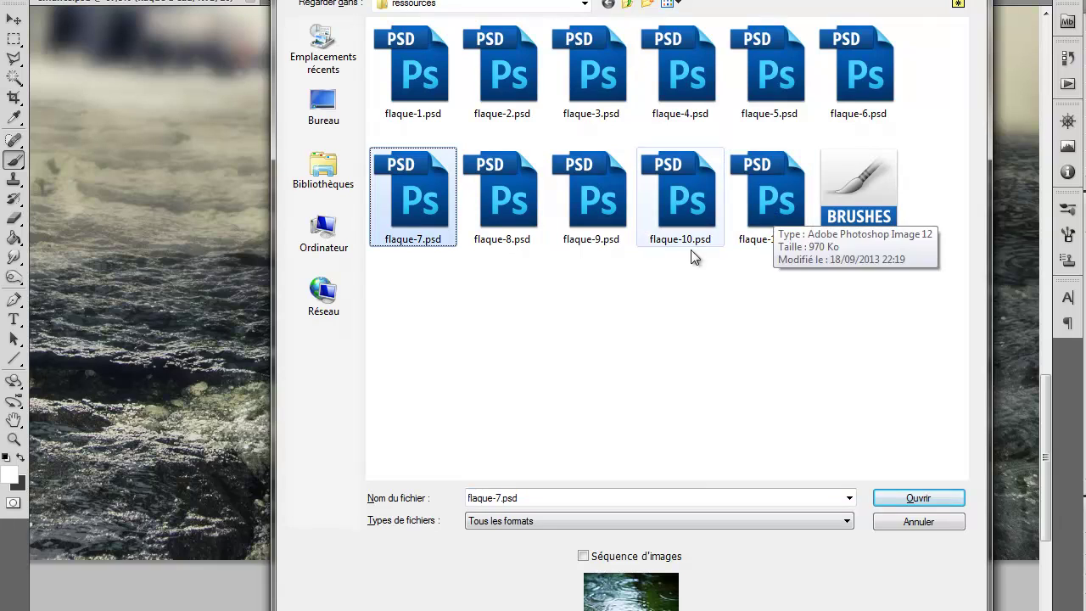
pyautogui.doubleClick(401, 198)
# Copy the entire flaque-7.psd image into enfance.psd and move it over the light stone ridge in the cobblestones
pyautogui.hotkey('ctrl', 'a')
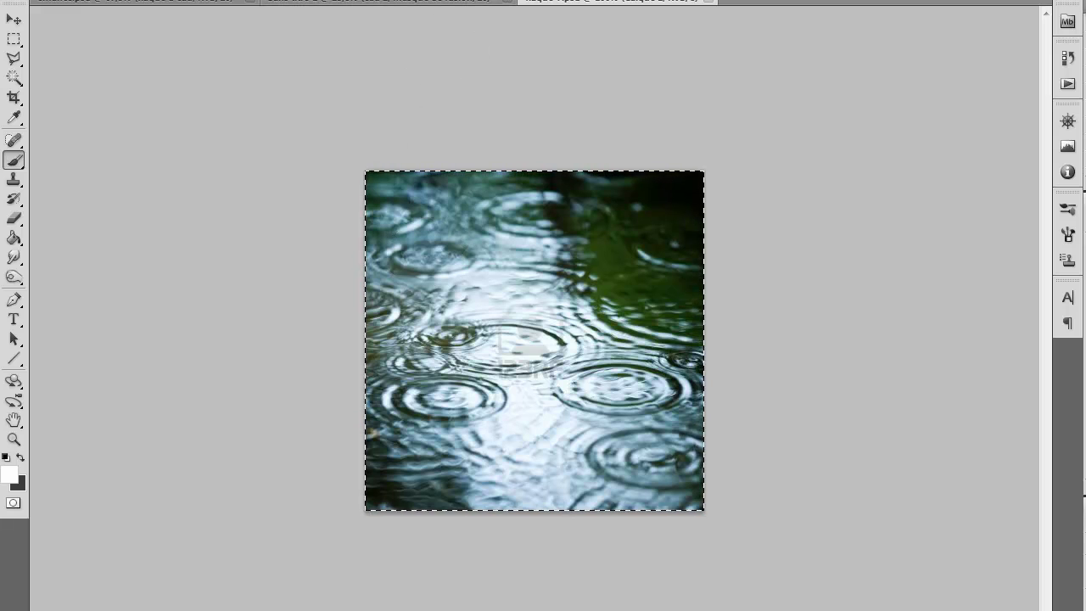
pyautogui.click(388, 2)
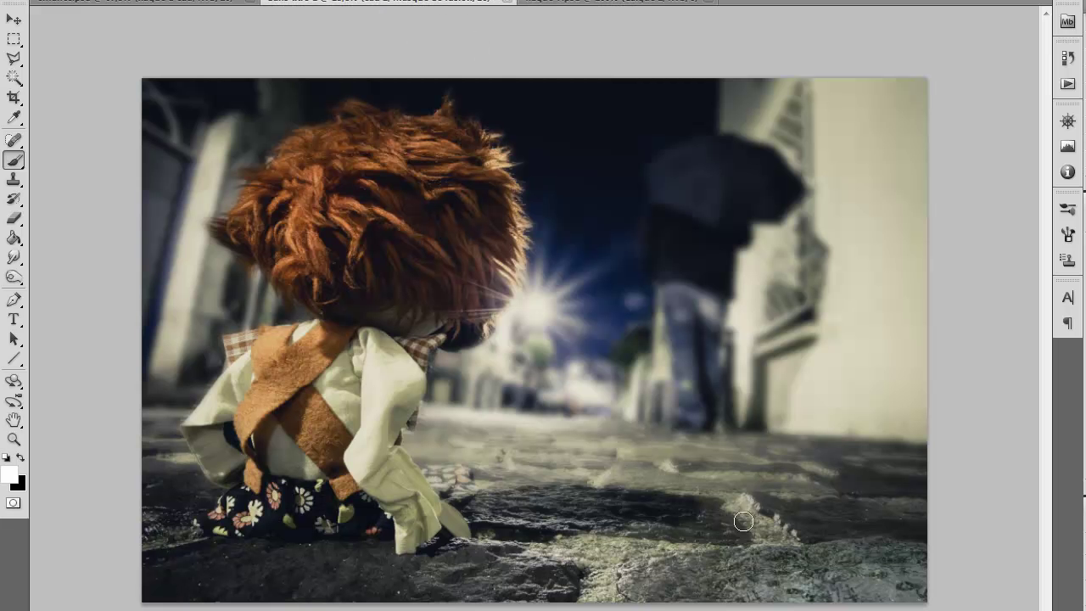
pyautogui.click(131, 8)
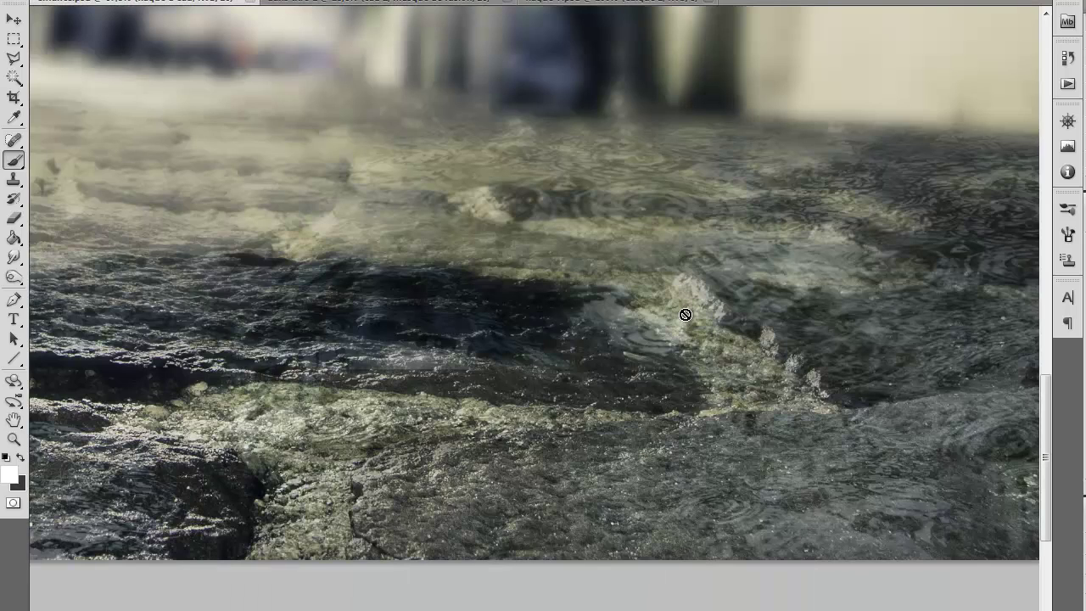
pyautogui.hotkey('ctrl', 'v')
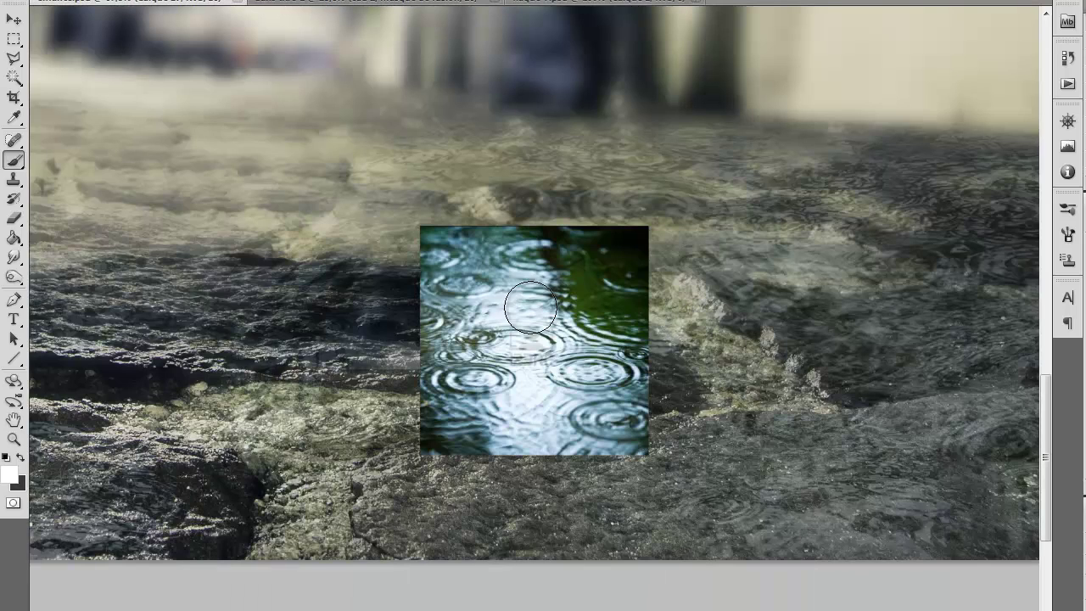
pyautogui.press('v')
pyautogui.moveTo(516, 327); pyautogui.dragTo(666, 350)
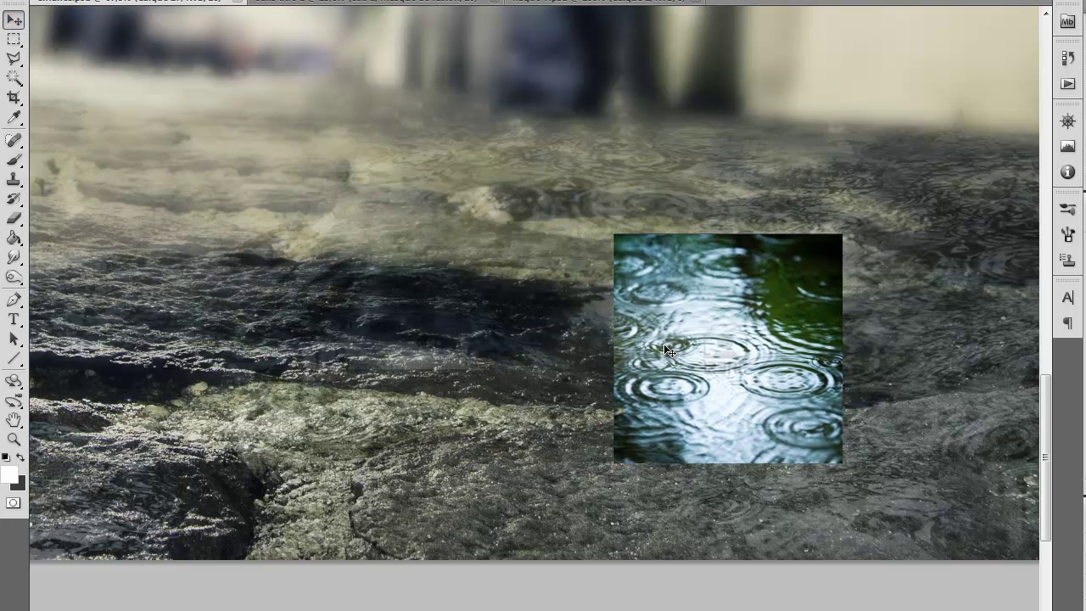
# Transform the pasted flaque-7 water in Perspective mode, slanting its upper edge to the left, and apply it
pyautogui.hotkey('ctrl', 't')
pyautogui.rightClick(672, 340)
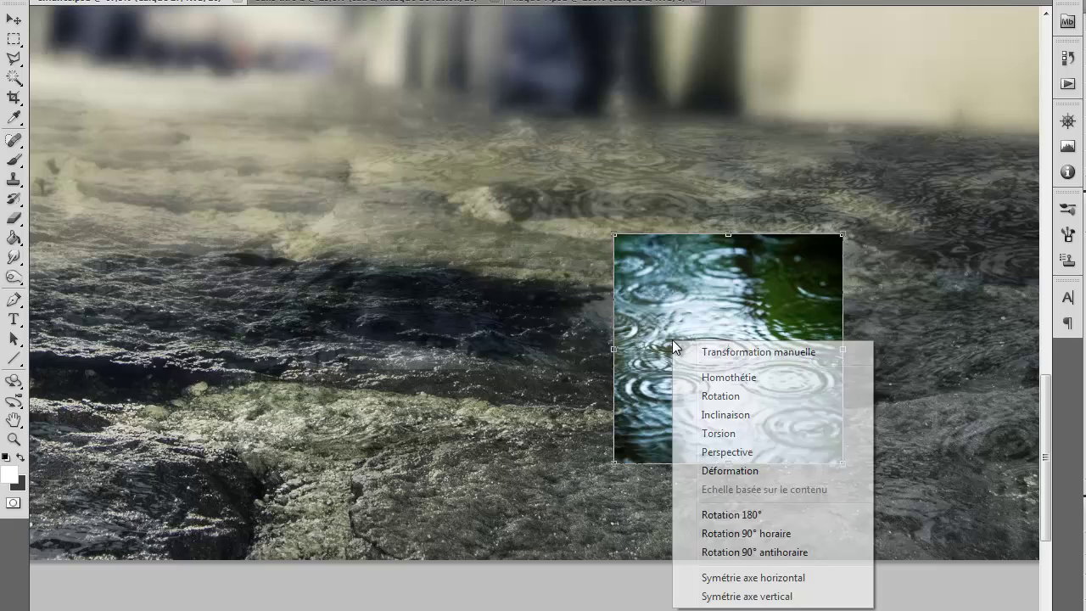
pyautogui.click(704, 452)
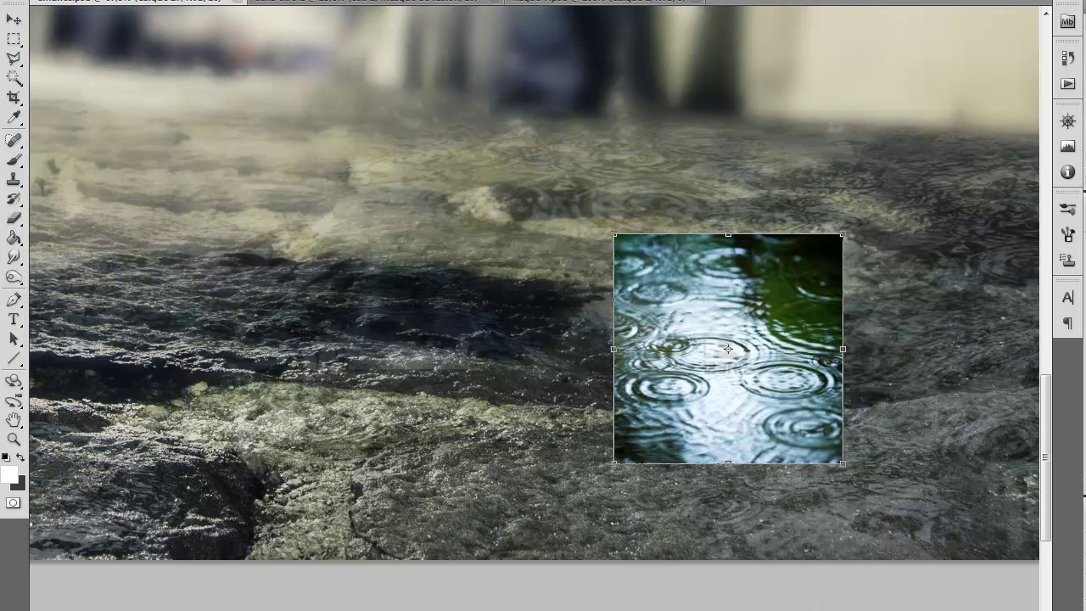
pyautogui.moveTo(728, 234); pyautogui.dragTo(641, 234)
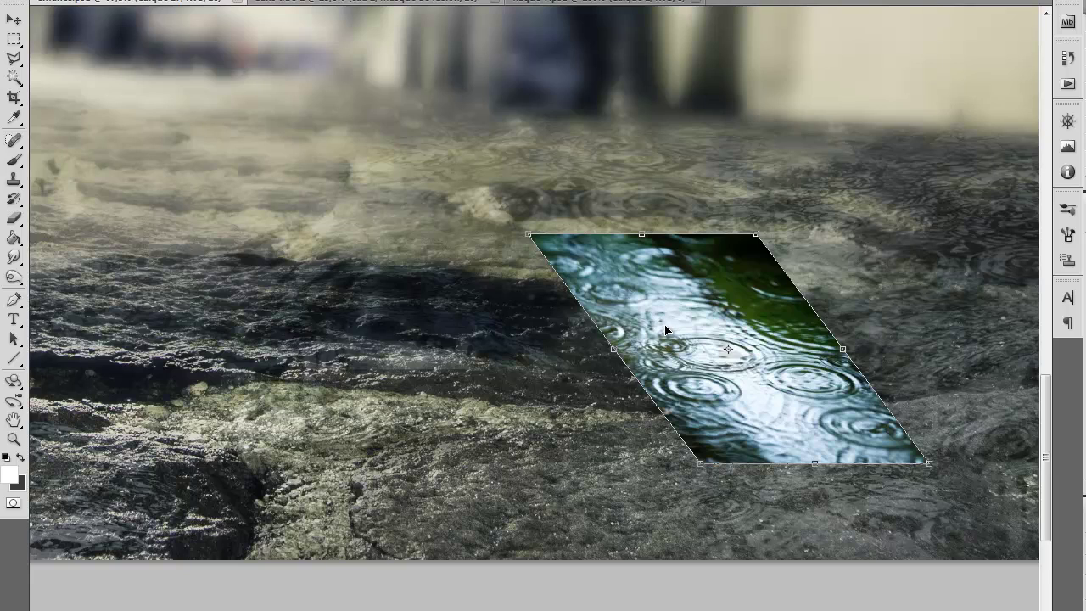
pyautogui.press('Return')
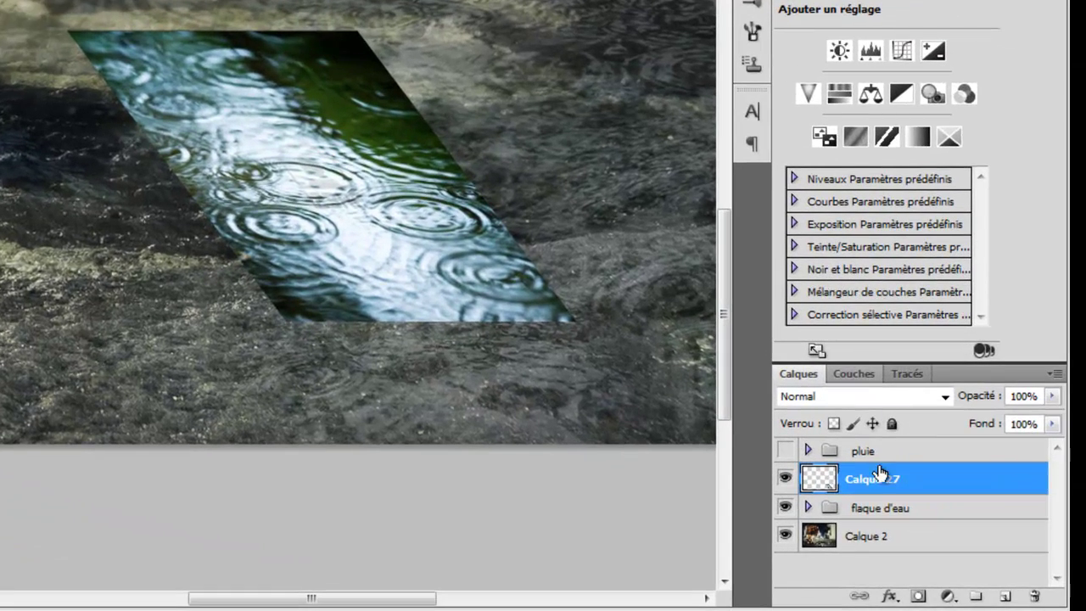
# Move Calque 27 above the pluie group and set its blend mode to Lumière tamisée
pyautogui.moveTo(879, 474); pyautogui.dragTo(879, 446)
pyautogui.click(867, 397)
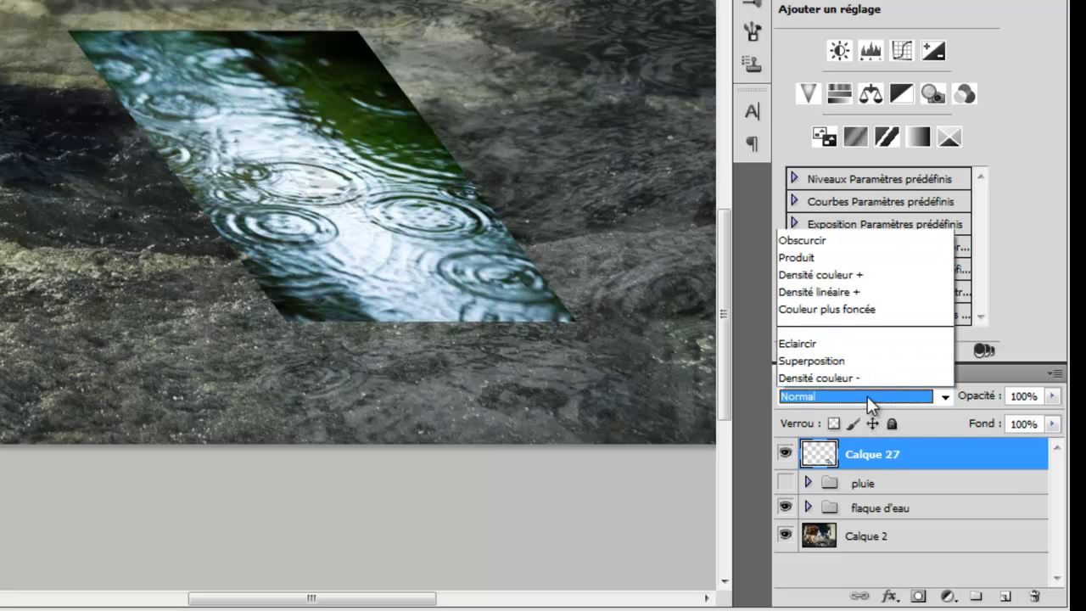
pyautogui.click(831, 119)
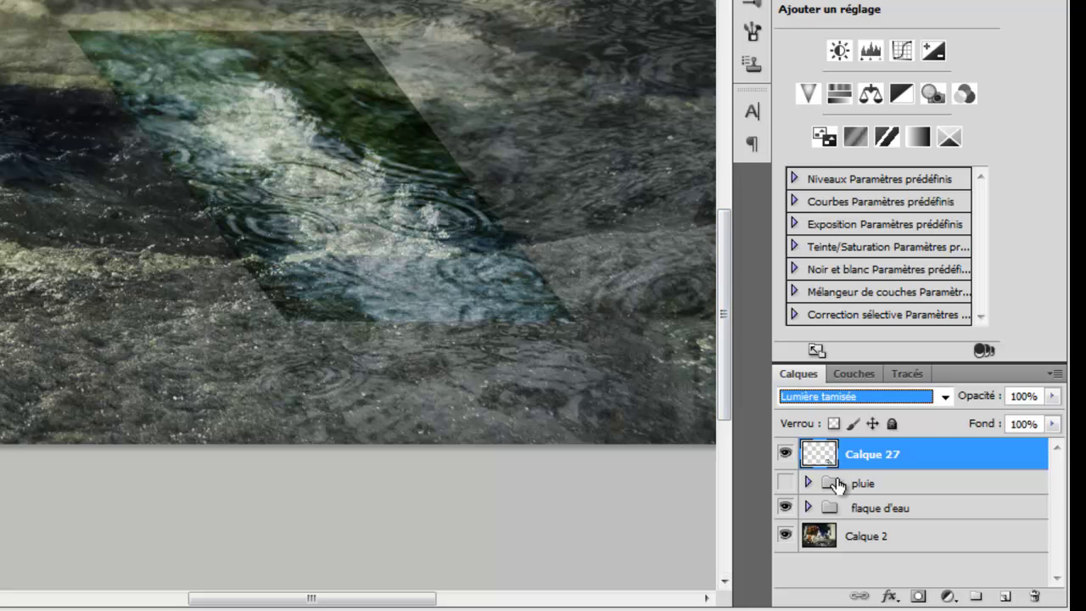
# Add a Teinte/Saturation adjustment clipped to Calque 27 with Saturation -65 and Luminosité -30
pyautogui.click(948, 596)
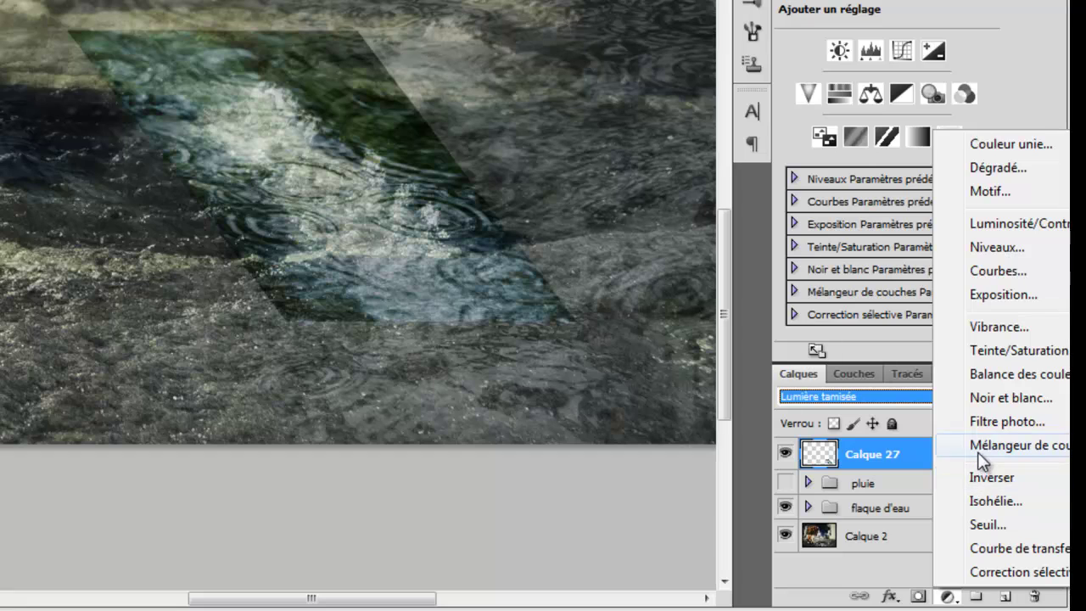
pyautogui.click(968, 350)
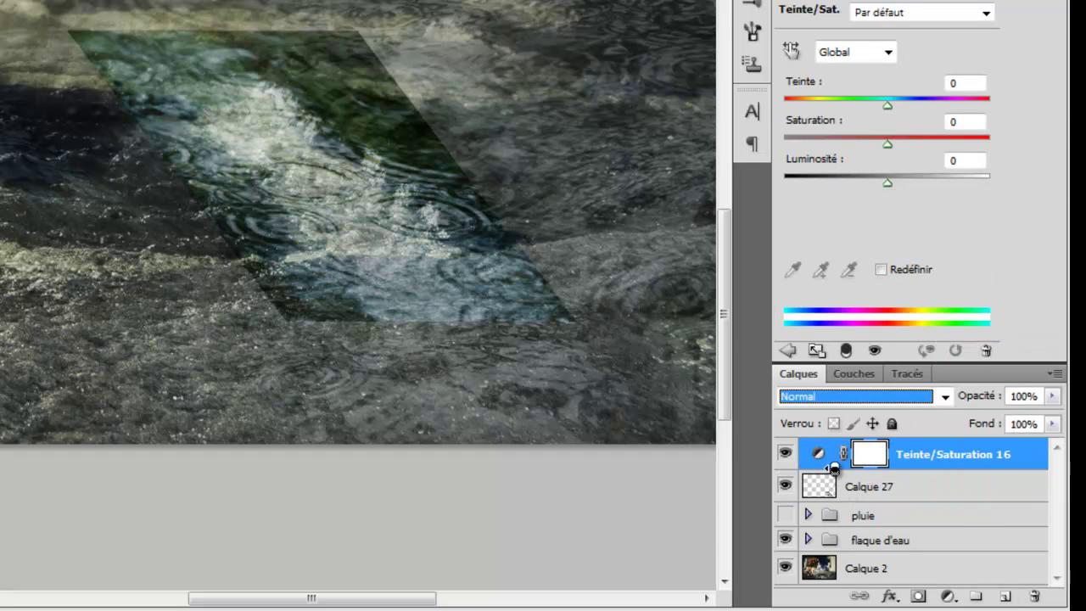
pyautogui.keyDown('alt'); pyautogui.click(835, 469); pyautogui.keyUp('alt')
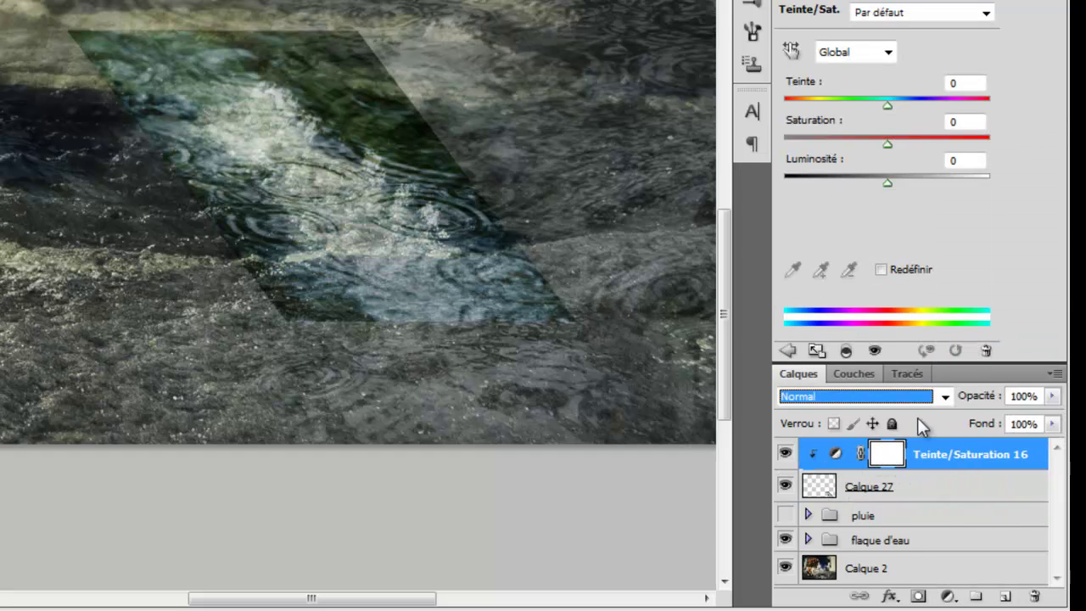
pyautogui.moveTo(883, 189); pyautogui.dragTo(820, 159)
pyautogui.moveTo(895, 180); pyautogui.dragTo(856, 185)
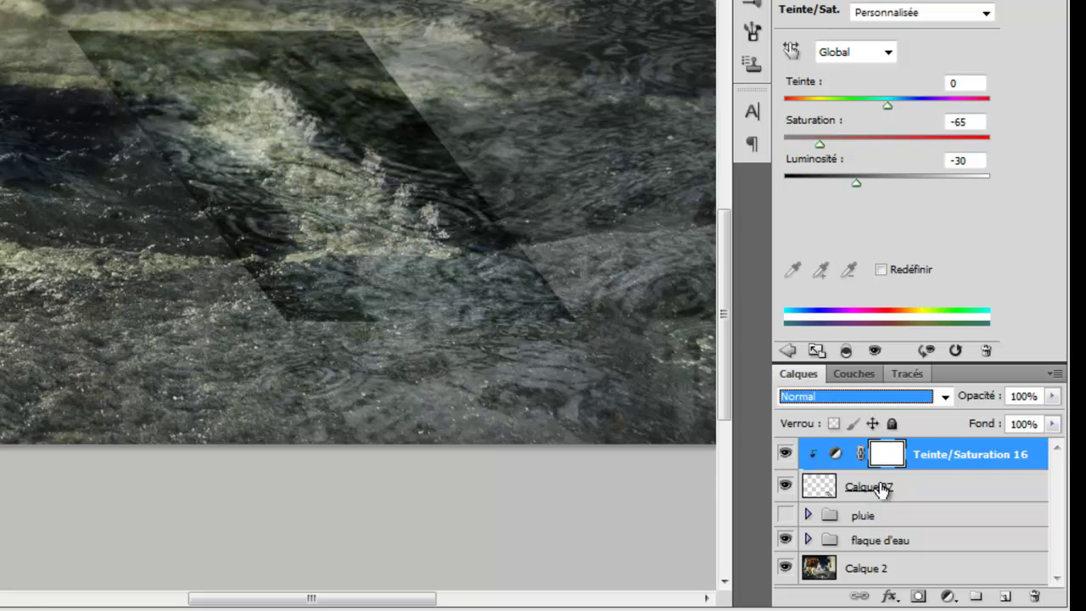
# Warp the Calque 27 water, pulling its corners and edges inward to follow the hollow around the light stone ridge
pyautogui.click(916, 488)
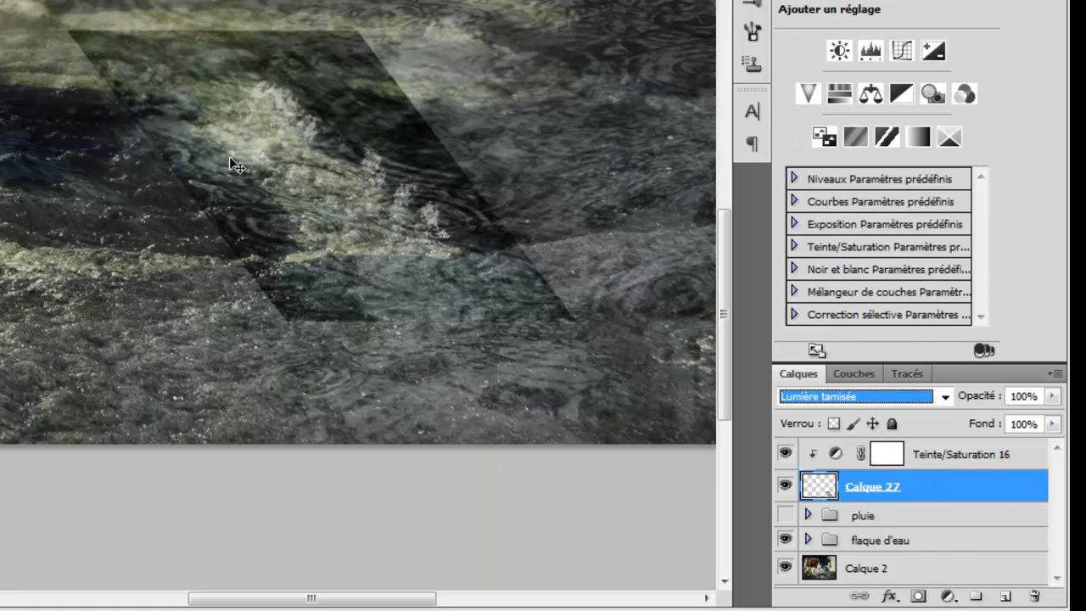
pyautogui.hotkey('ctrl', 't')
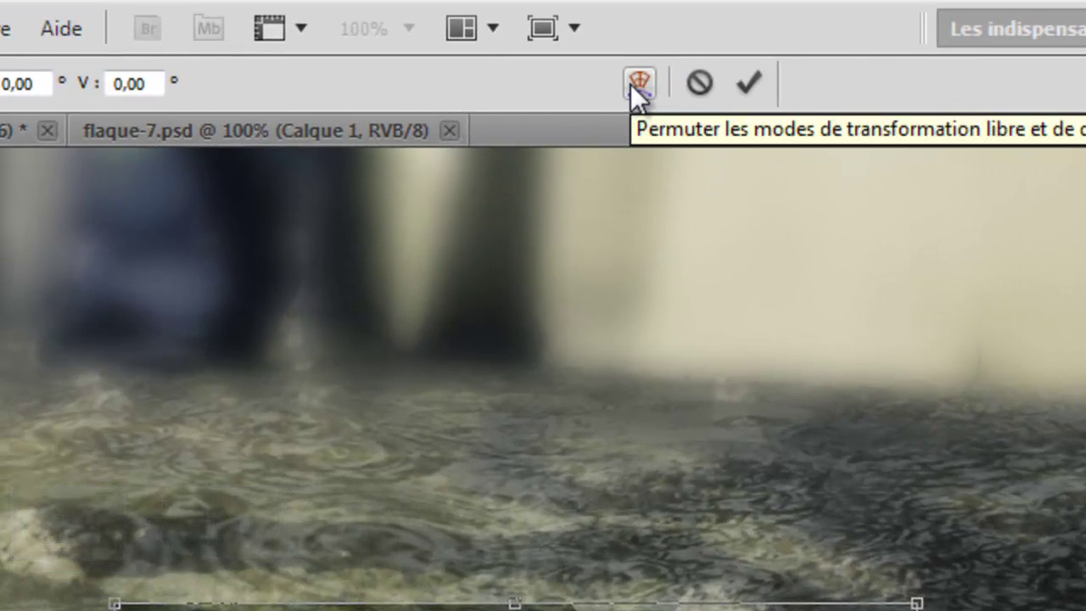
pyautogui.click(632, 83)
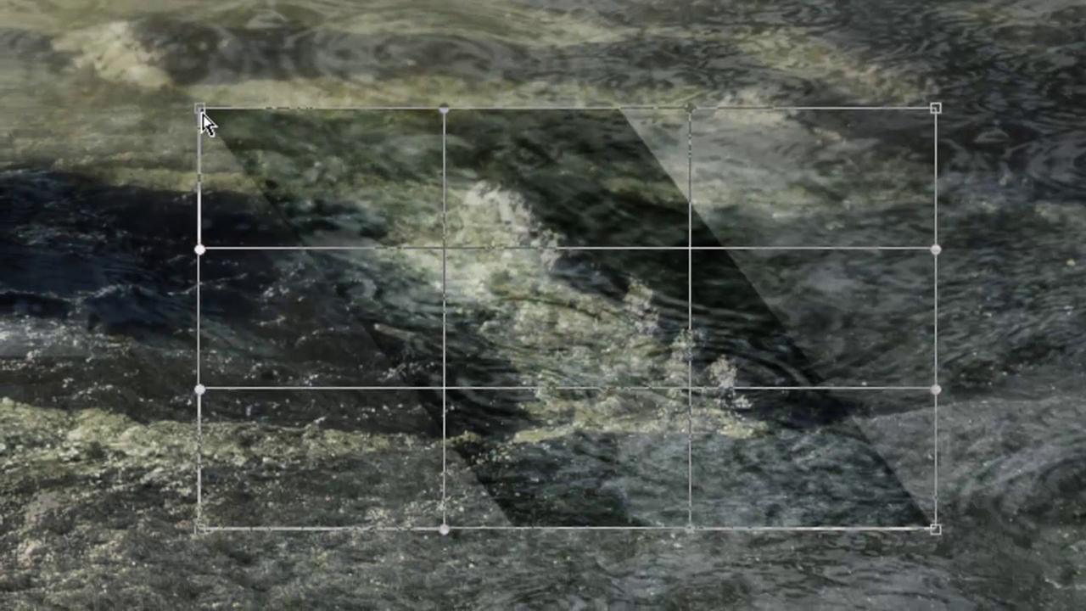
pyautogui.moveTo(204, 113); pyautogui.dragTo(300, 175)
pyautogui.moveTo(276, 398); pyautogui.dragTo(330, 378)
pyautogui.moveTo(444, 528); pyautogui.dragTo(447, 439)
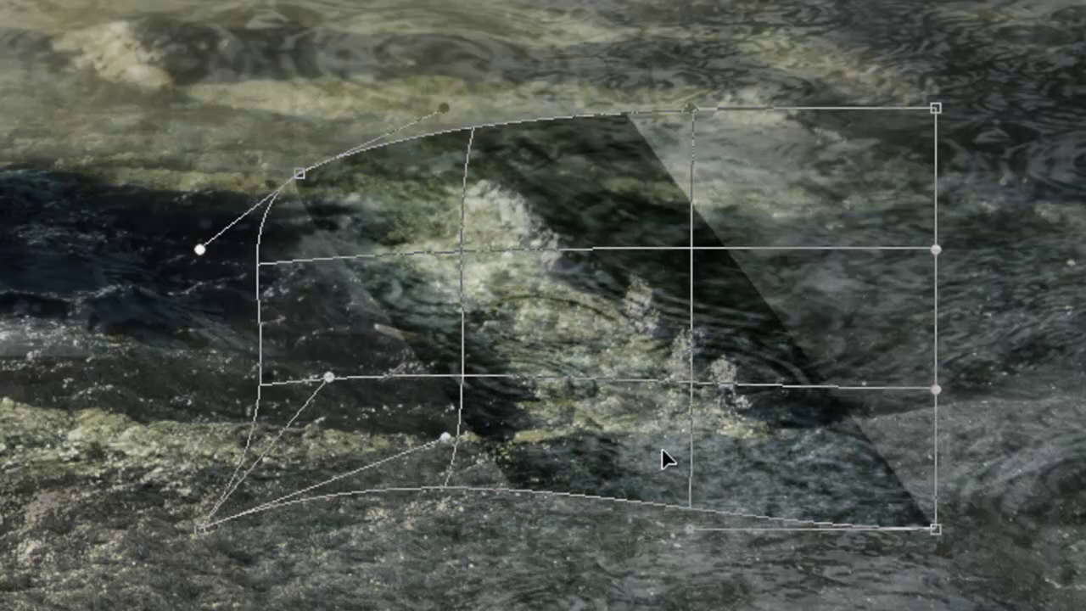
pyautogui.moveTo(682, 499); pyautogui.dragTo(671, 472)
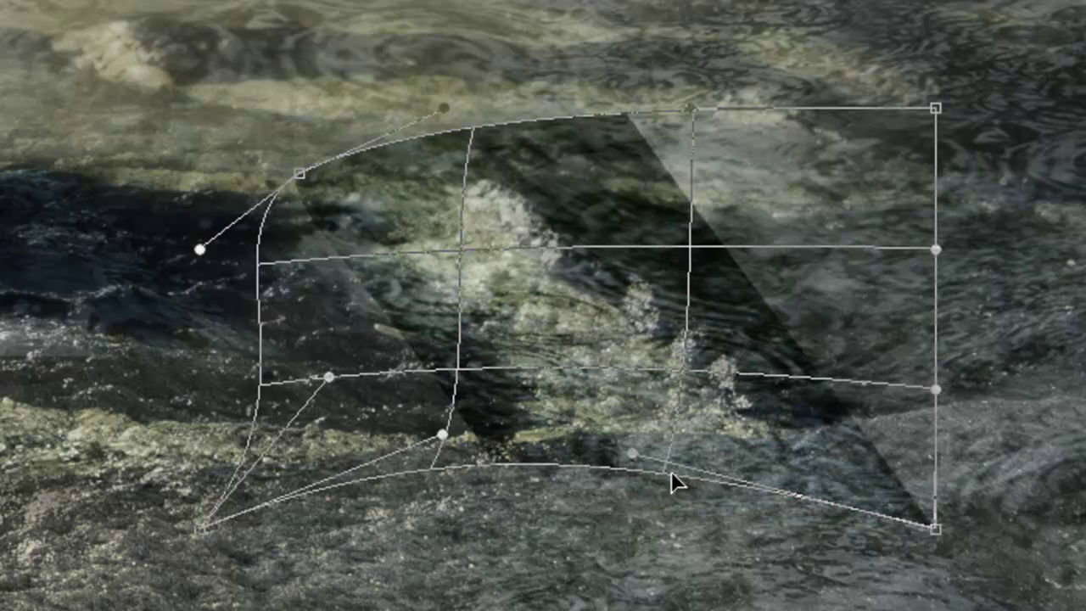
pyautogui.moveTo(934, 529); pyautogui.dragTo(851, 472)
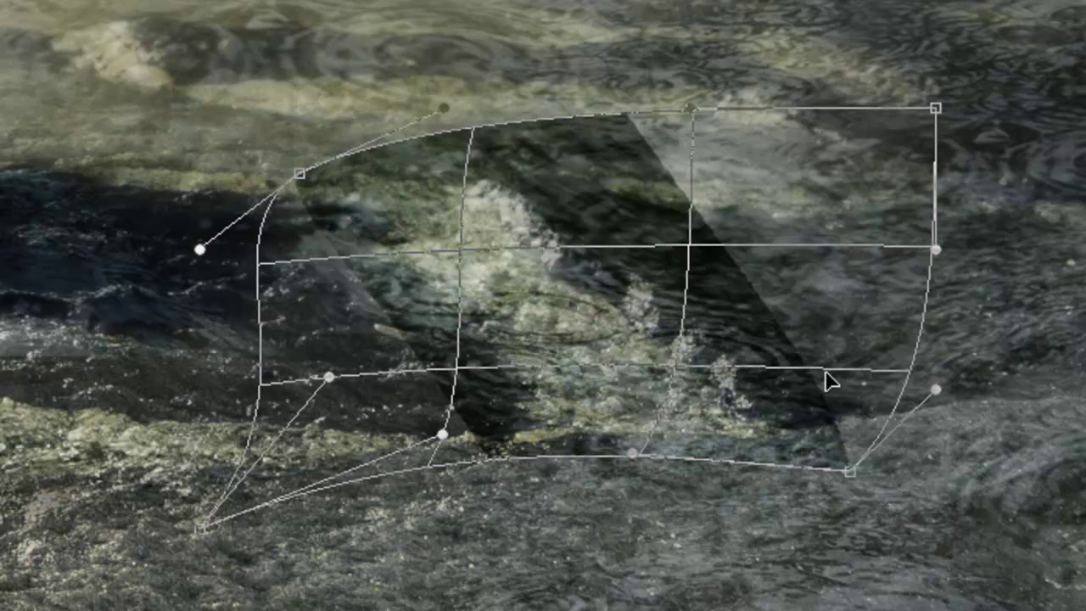
pyautogui.moveTo(933, 389); pyautogui.dragTo(799, 389)
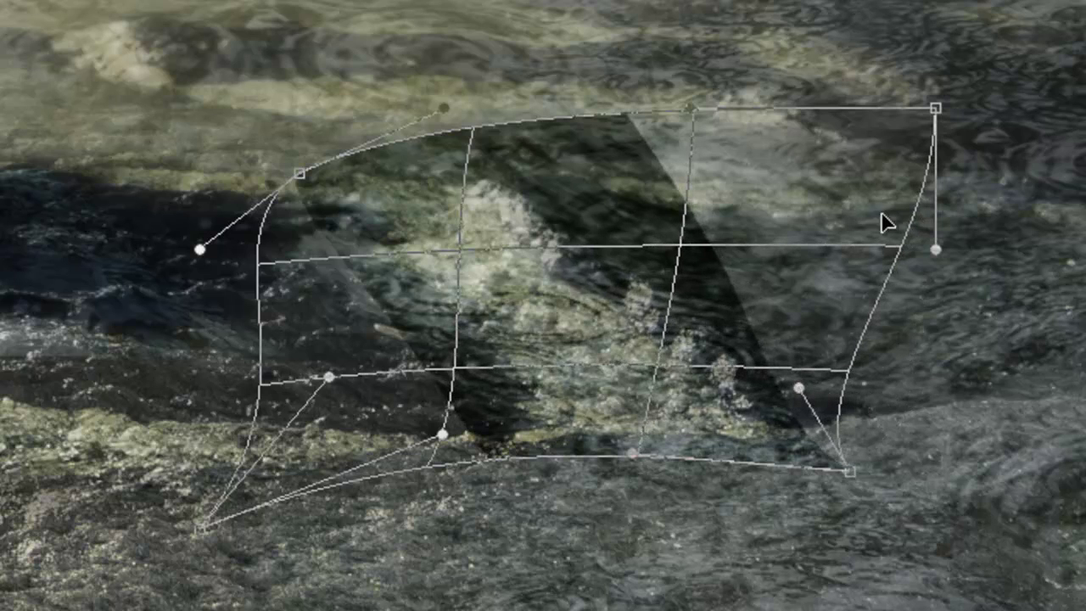
pyautogui.moveTo(935, 250); pyautogui.dragTo(782, 237)
pyautogui.moveTo(933, 110); pyautogui.dragTo(607, 183)
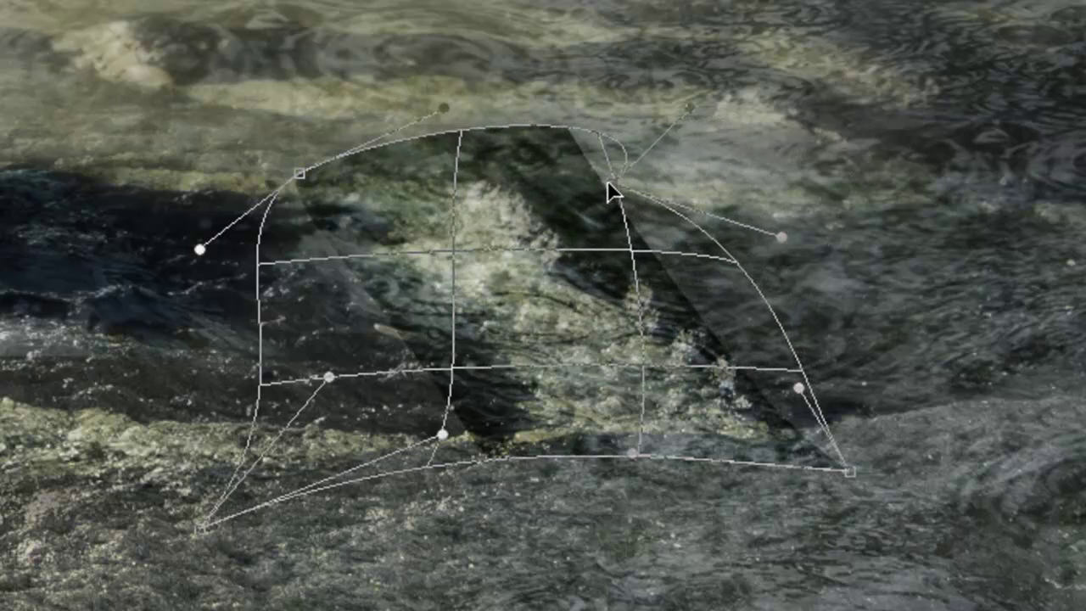
# Refine the warp's upper curve, side bends and lower edge to match the stone's shape, and apply it
pyautogui.moveTo(517, 126); pyautogui.dragTo(464, 124)
pyautogui.moveTo(288, 277); pyautogui.dragTo(334, 299)
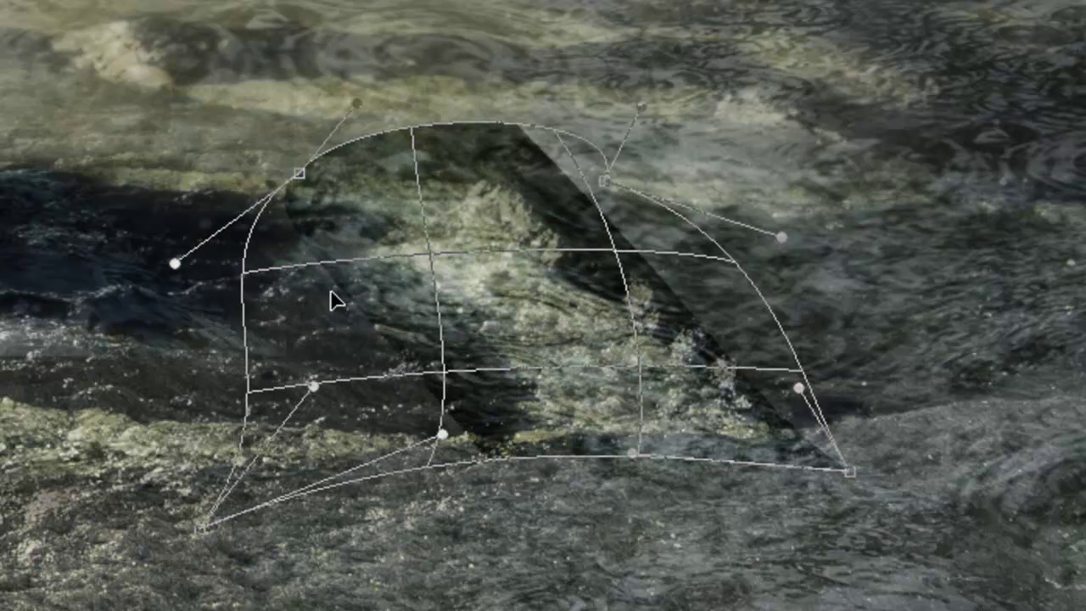
pyautogui.moveTo(589, 218); pyautogui.dragTo(793, 381)
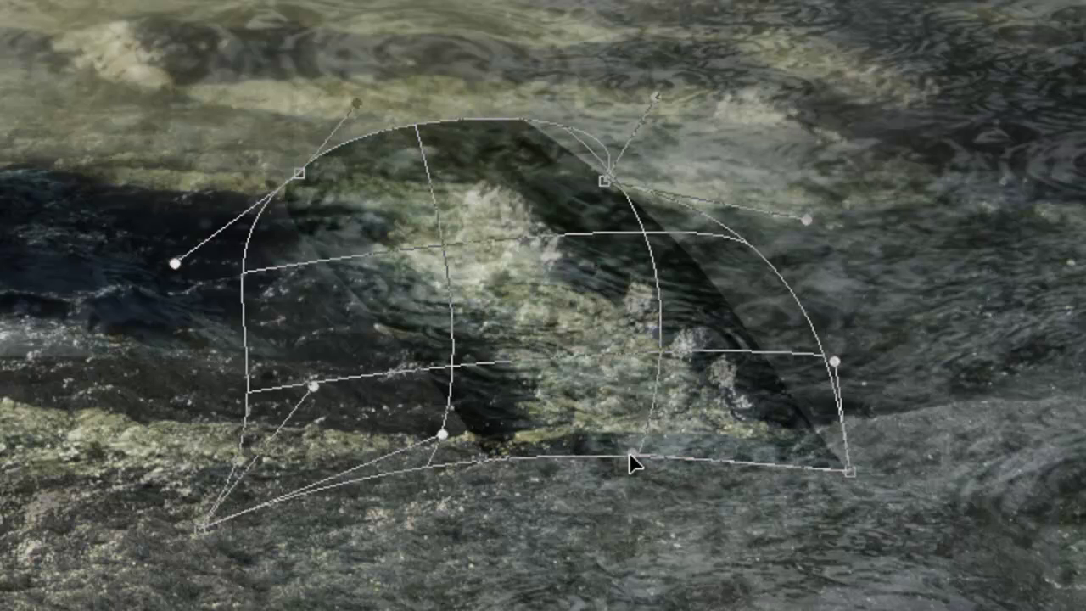
pyautogui.moveTo(630, 453); pyautogui.dragTo(634, 486)
pyautogui.moveTo(342, 153); pyautogui.dragTo(334, 146)
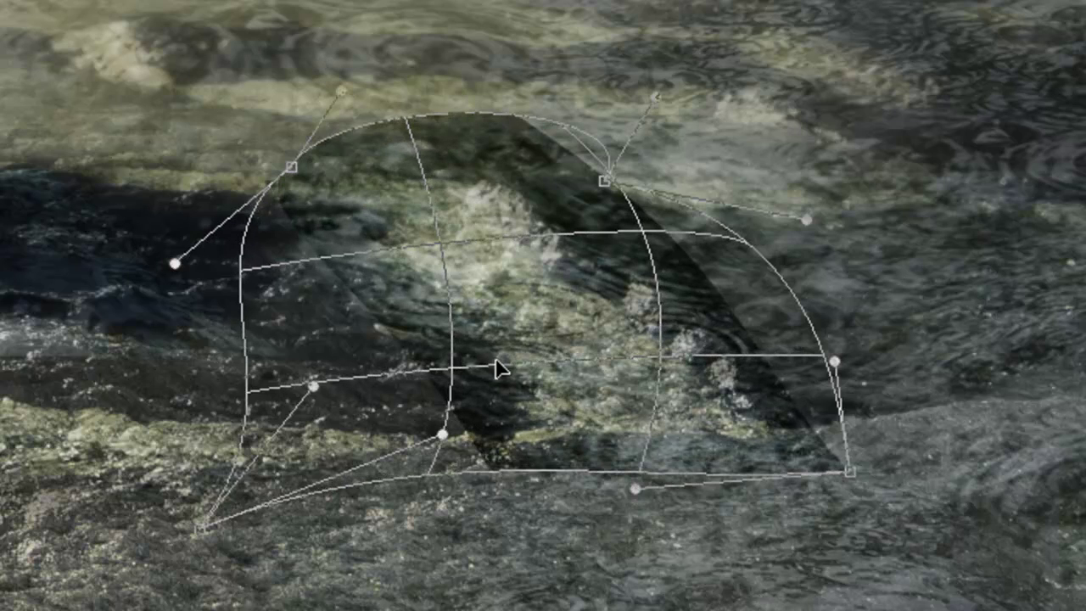
pyautogui.press('Return')
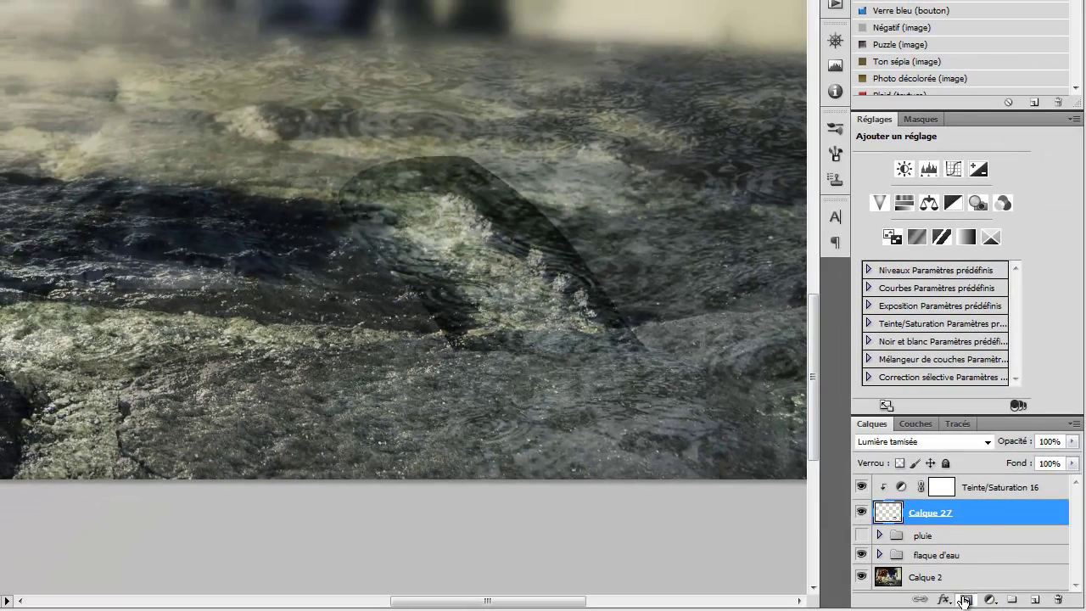
# Add a layer mask to Calque 27 and brush along the water's hard edges to blend them into the stones
pyautogui.click(970, 601)
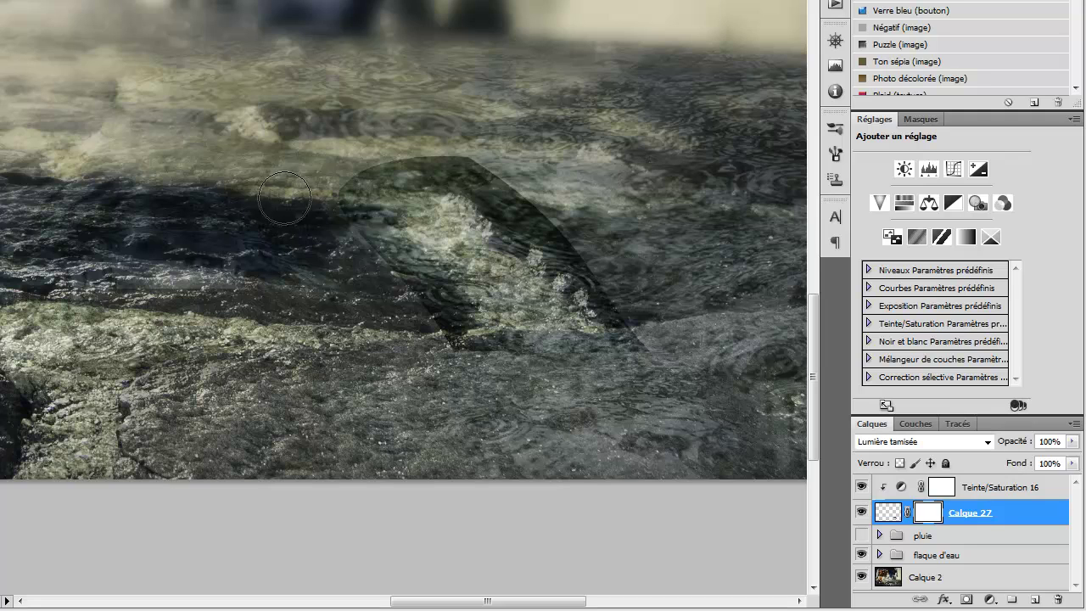
pyautogui.moveTo(303, 201); pyautogui.dragTo(330, 202)
pyautogui.hotkey('ctrl', 'z')
pyautogui.moveTo(340, 188); pyautogui.dragTo(428, 335)
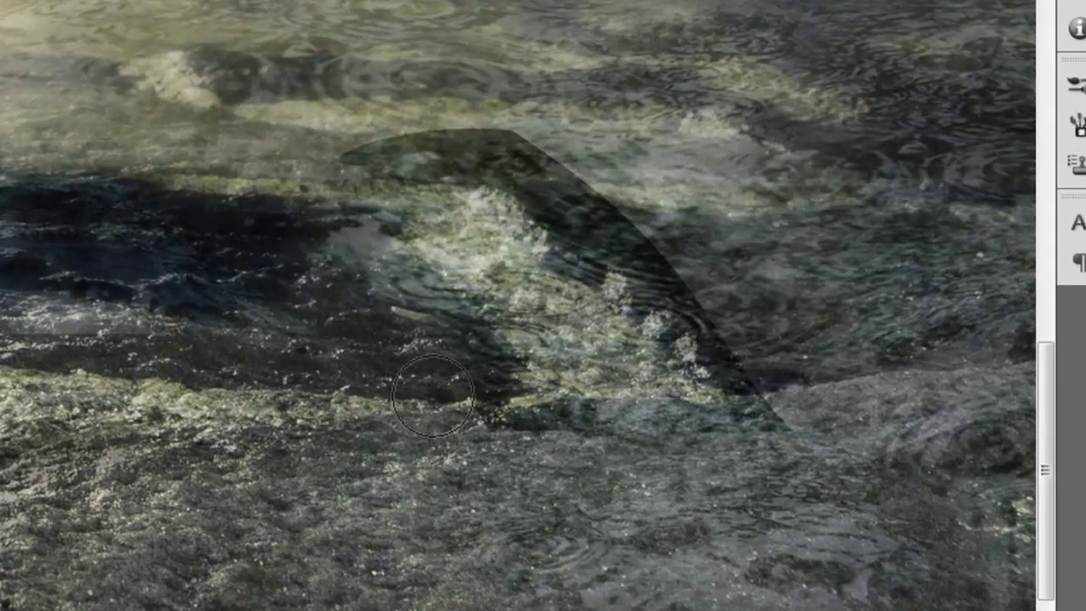
pyautogui.moveTo(433, 394)
pyautogui.mouseDown()
pyautogui.moveTo(511, 455)
pyautogui.moveTo(704, 419)
pyautogui.moveTo(776, 438)
pyautogui.moveTo(672, 273)
pyautogui.moveTo(693, 303)
pyautogui.moveTo(542, 132)
pyautogui.moveTo(505, 119)
pyautogui.moveTo(526, 124)
pyautogui.moveTo(425, 142)
pyautogui.moveTo(351, 134)
pyautogui.moveTo(285, 153)
pyautogui.moveTo(378, 117)
pyautogui.moveTo(528, 93)
pyautogui.moveTo(593, 156)
pyautogui.moveTo(560, 155)
pyautogui.mouseUp()
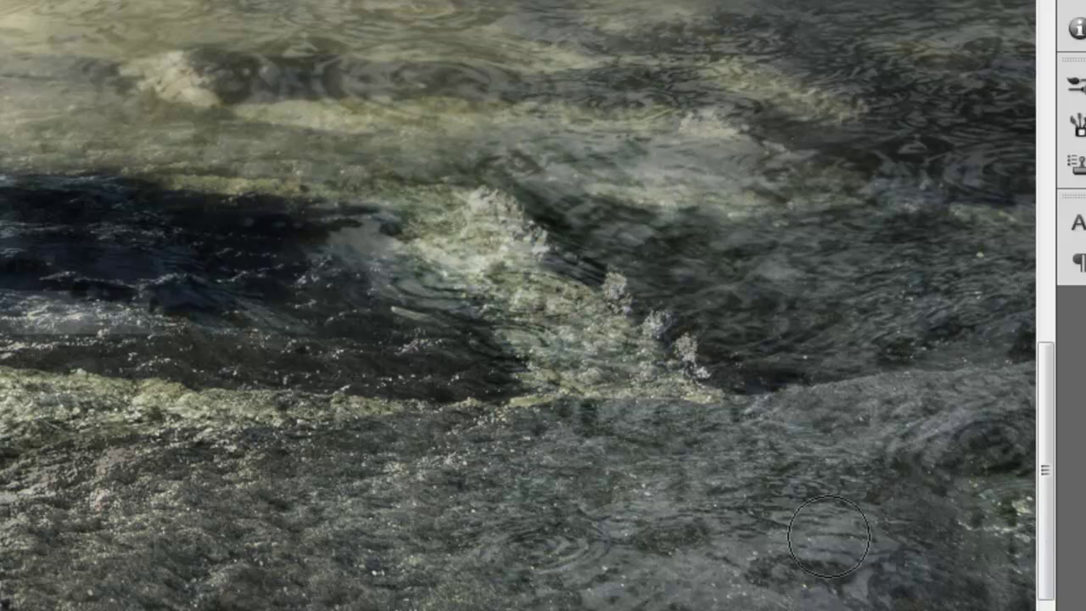
pyautogui.scroll(3, 625, 302)
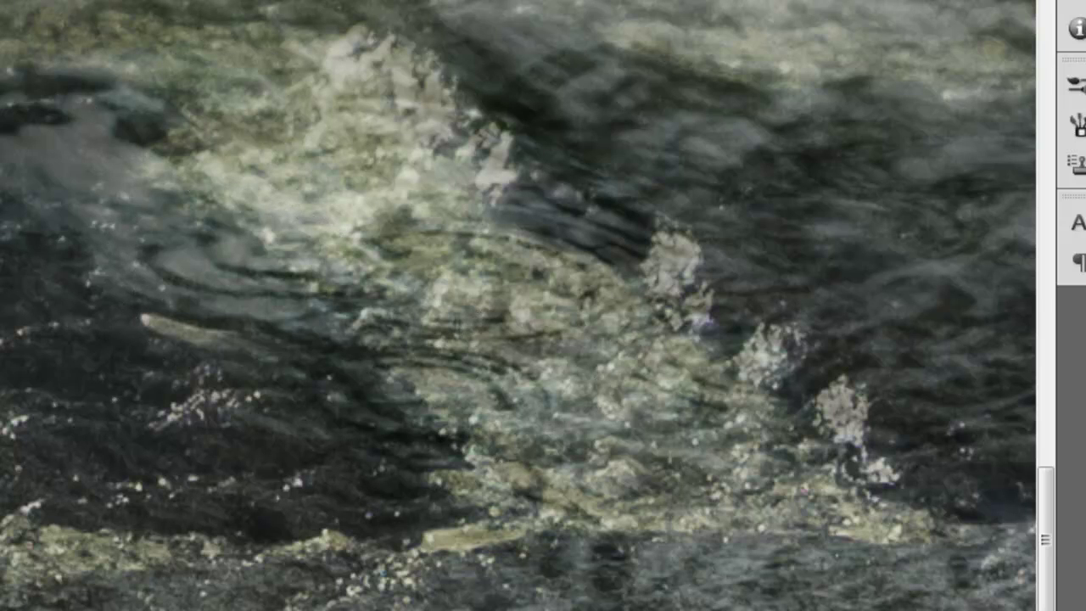
pyautogui.scroll(-5, 368, 395)
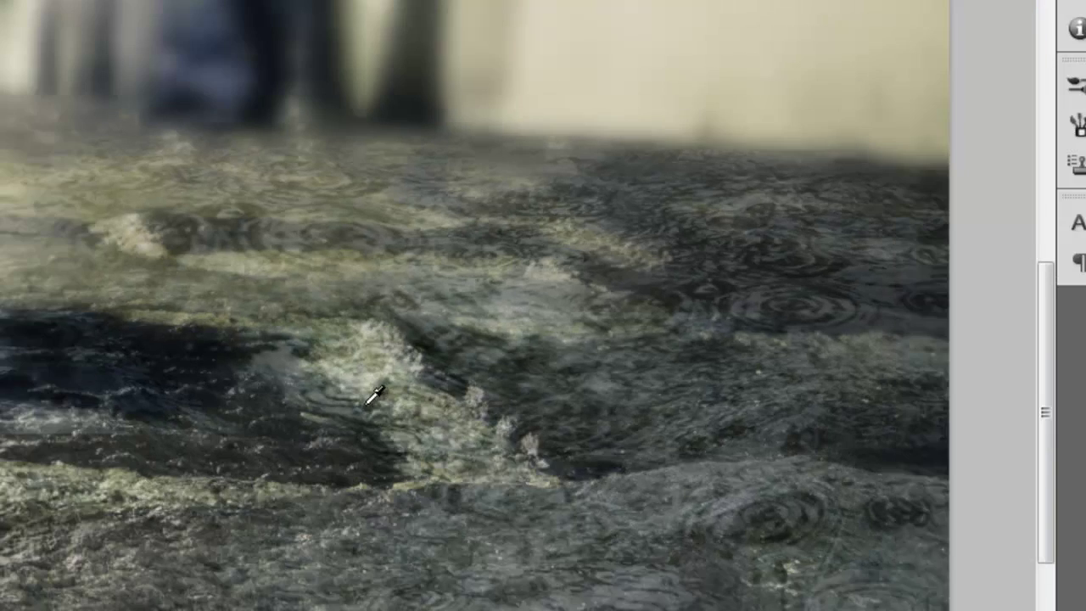
pyautogui.scroll(-6, 374, 395)
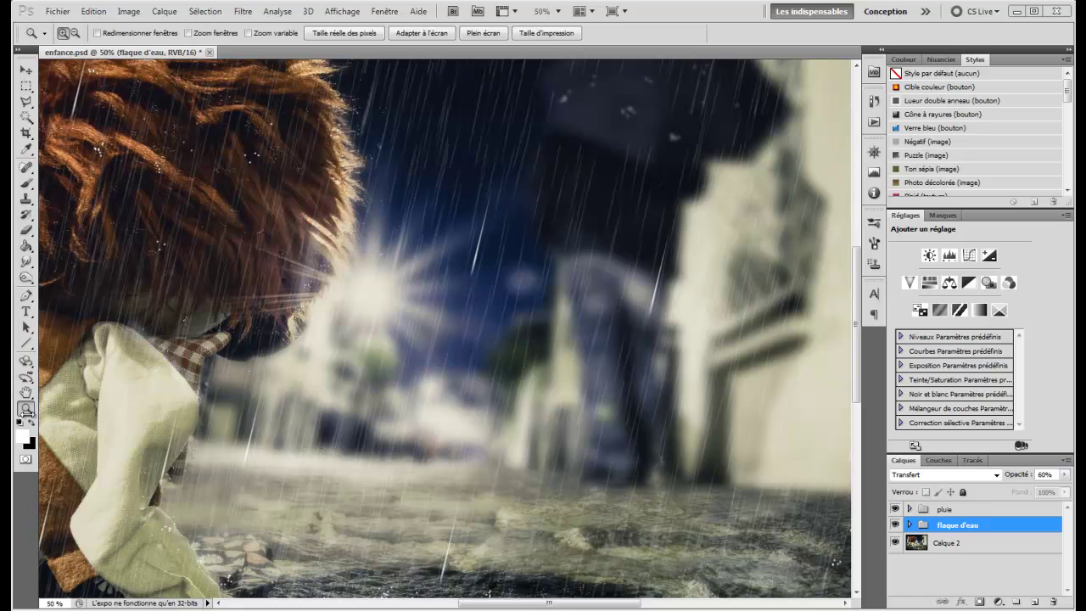
pyautogui.click(27, 410)
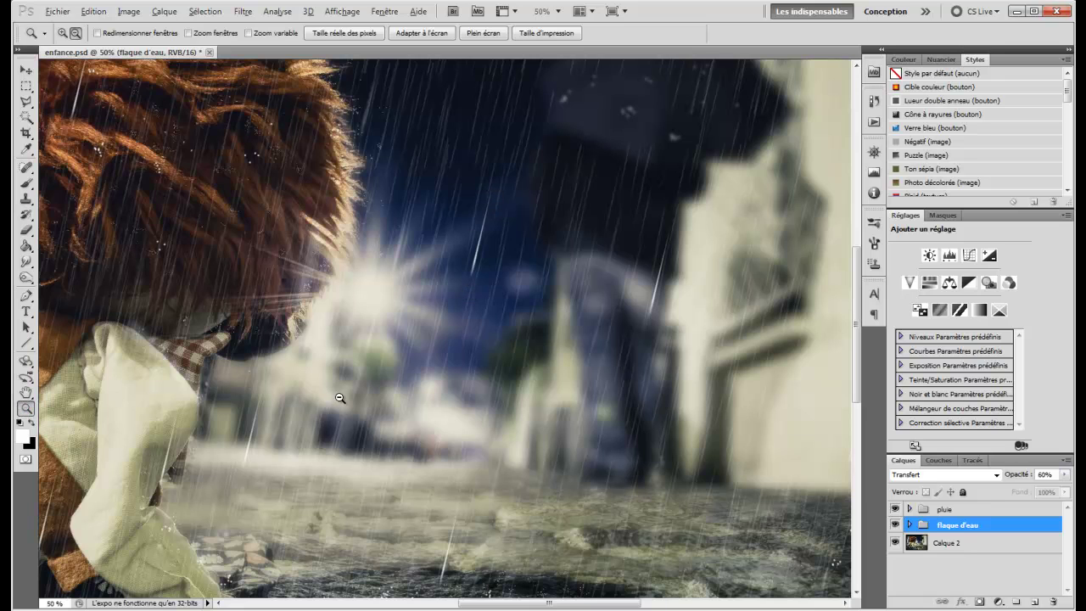
pyautogui.keyDown('alt'); pyautogui.click(339, 398); pyautogui.keyUp('alt')
# Create a transparent 400 × 200 pixel document at 300 pixels/pouce in 16-bit RGB and fill its layer with black
pyautogui.hotkey('ctrl', 'n')
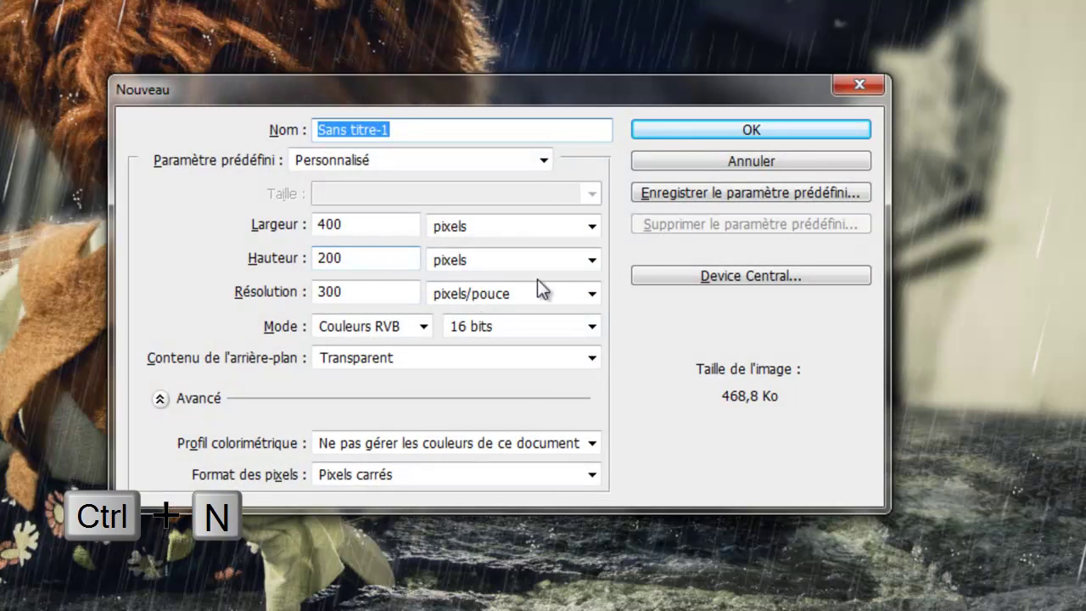
pyautogui.click(668, 133)
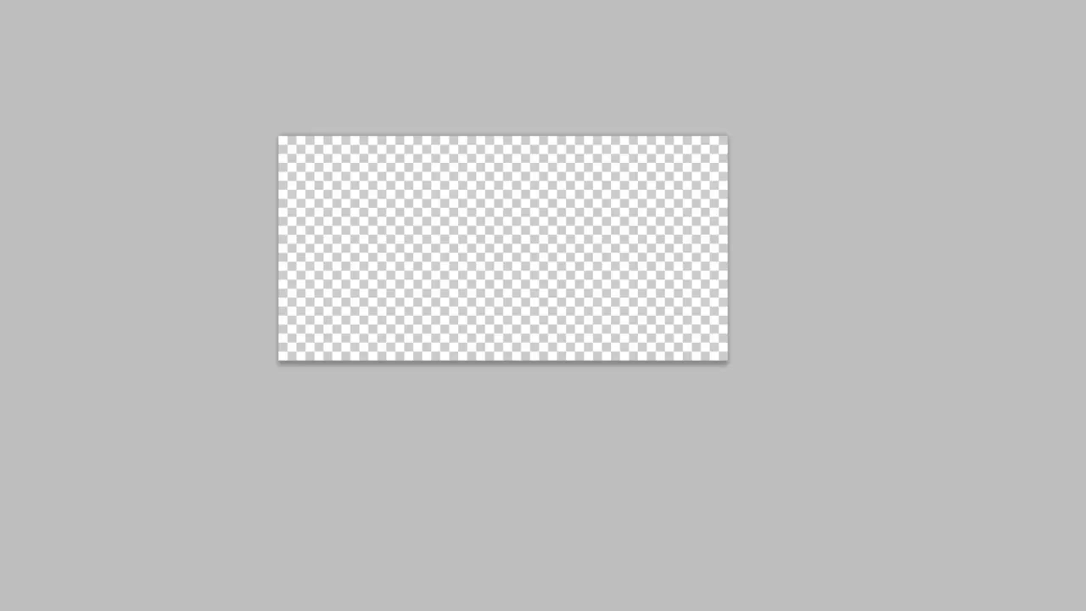
pyautogui.click(388, 271)
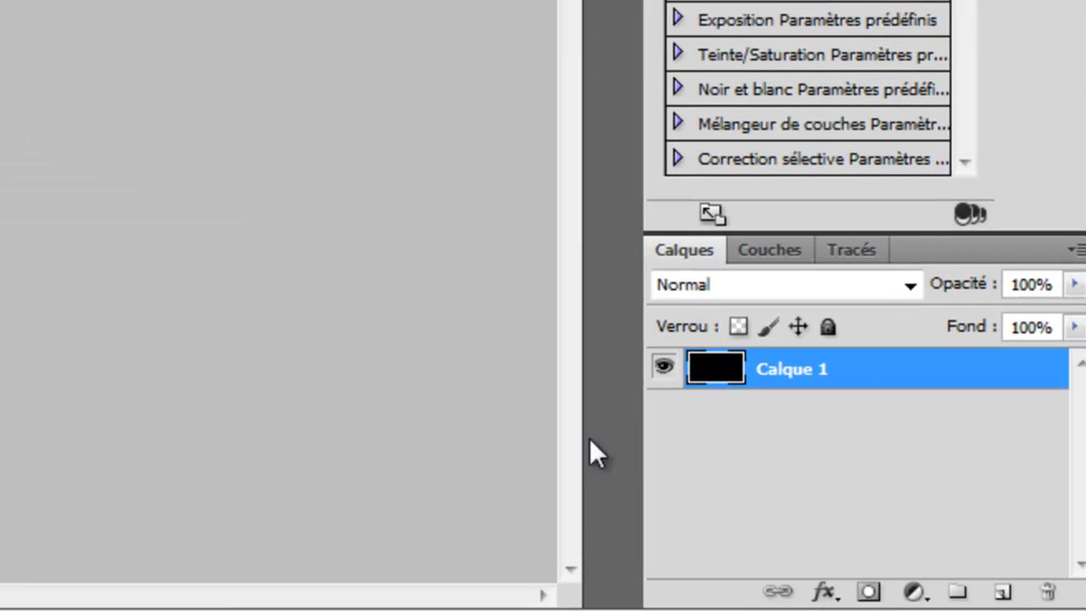
# Add a new layer above the black one and set up the Brush at 6 px with 100% hardness
pyautogui.click(984, 587)
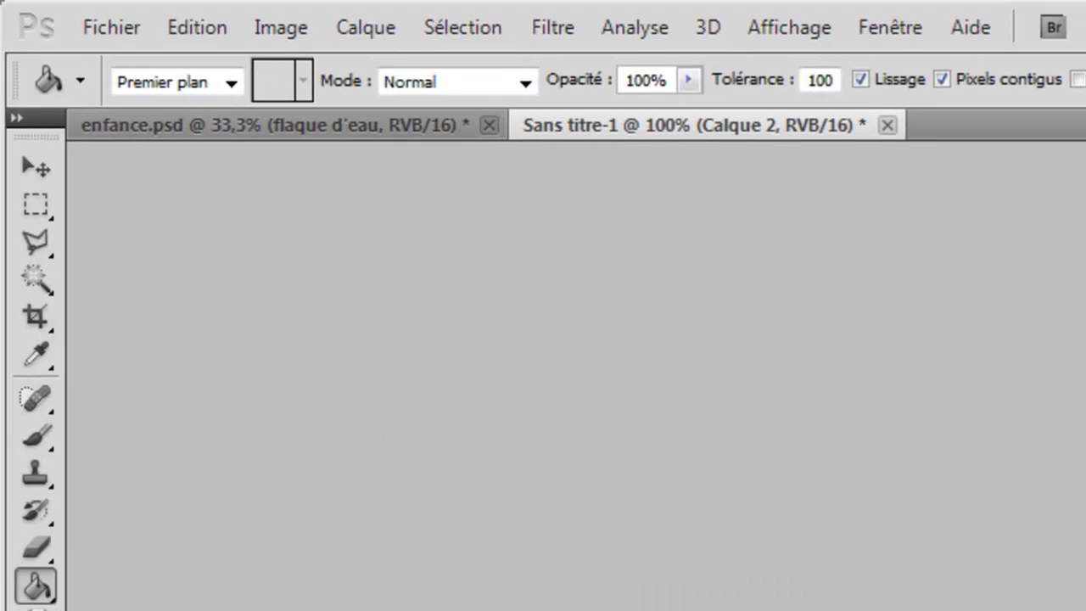
pyautogui.click(24, 432)
pyautogui.click(141, 68)
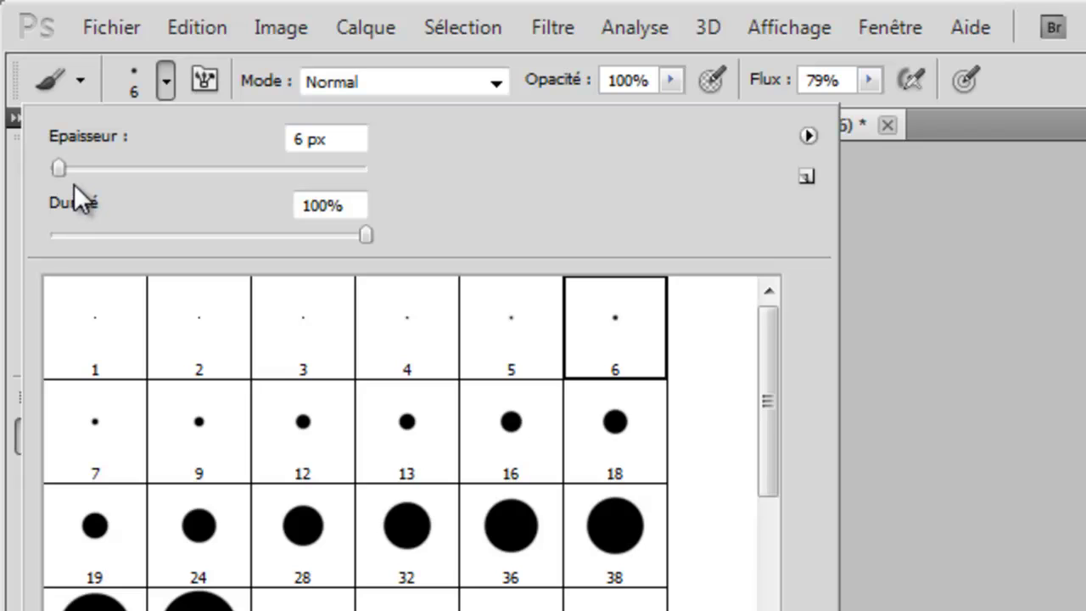
pyautogui.press('Return')
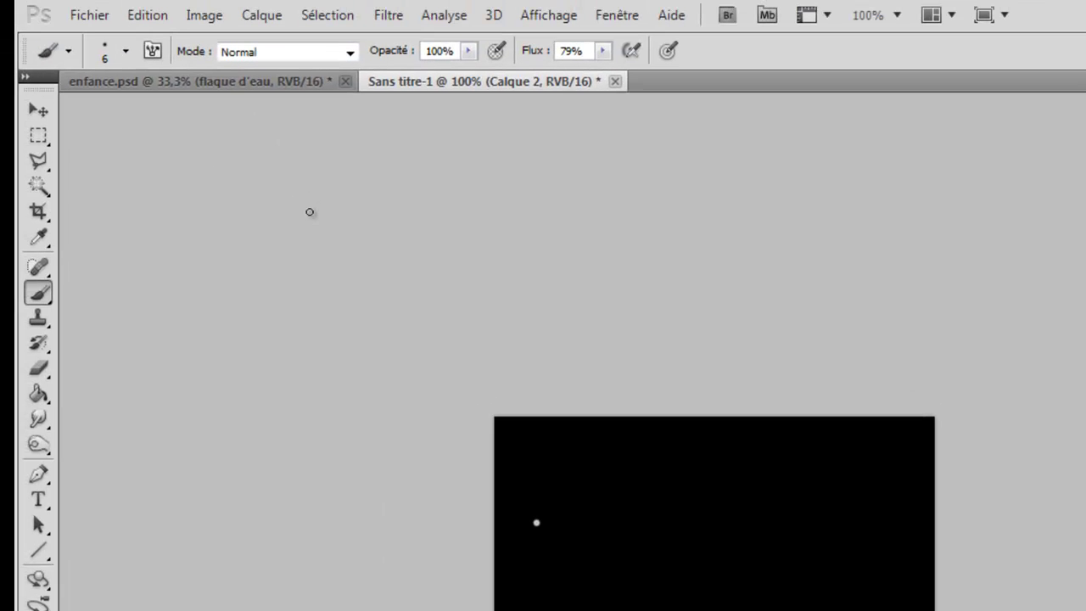
# Convert the raindrop document to 8 bits/couche
pyautogui.click(390, 19)
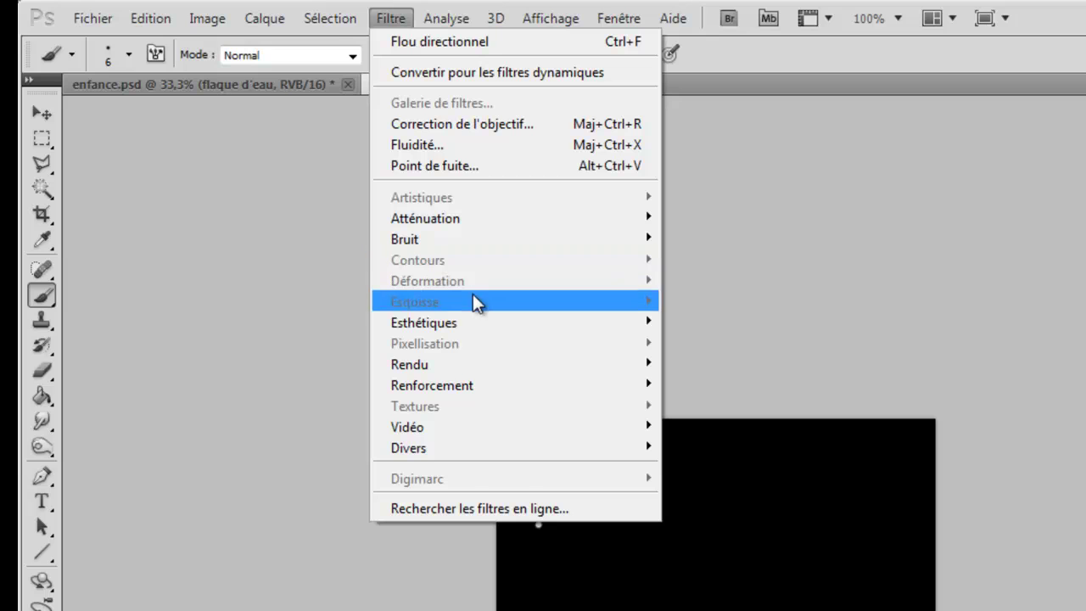
pyautogui.click(195, 21)
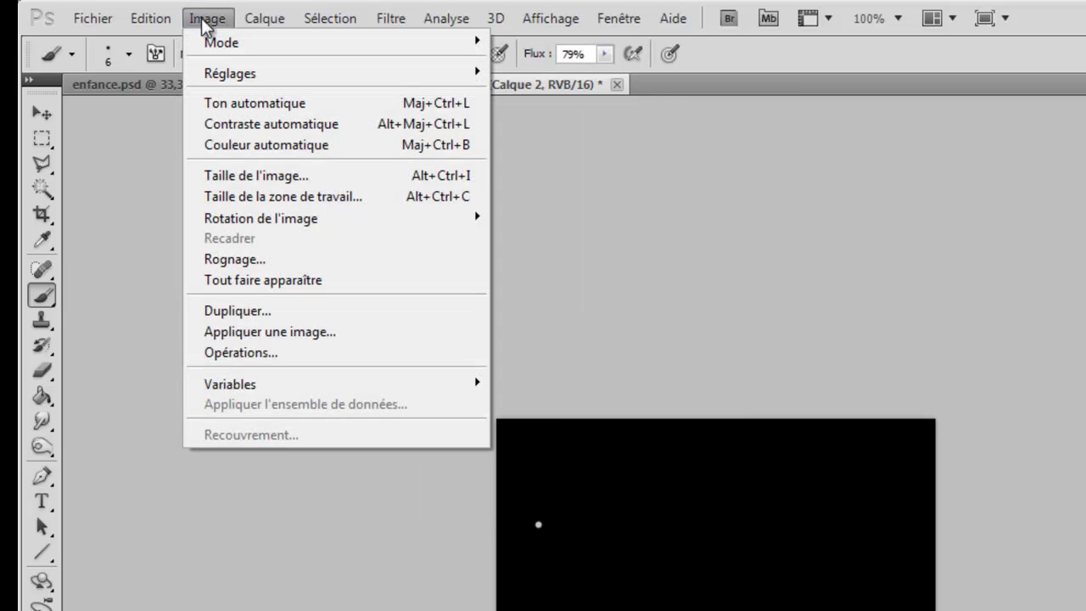
pyautogui.moveTo(451, 41)
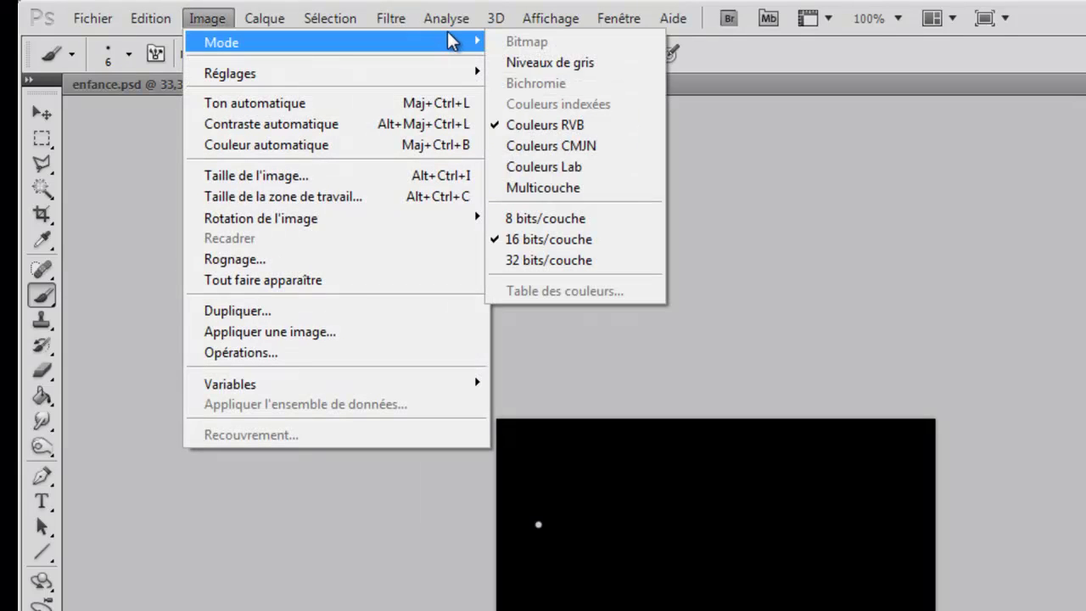
pyautogui.click(553, 221)
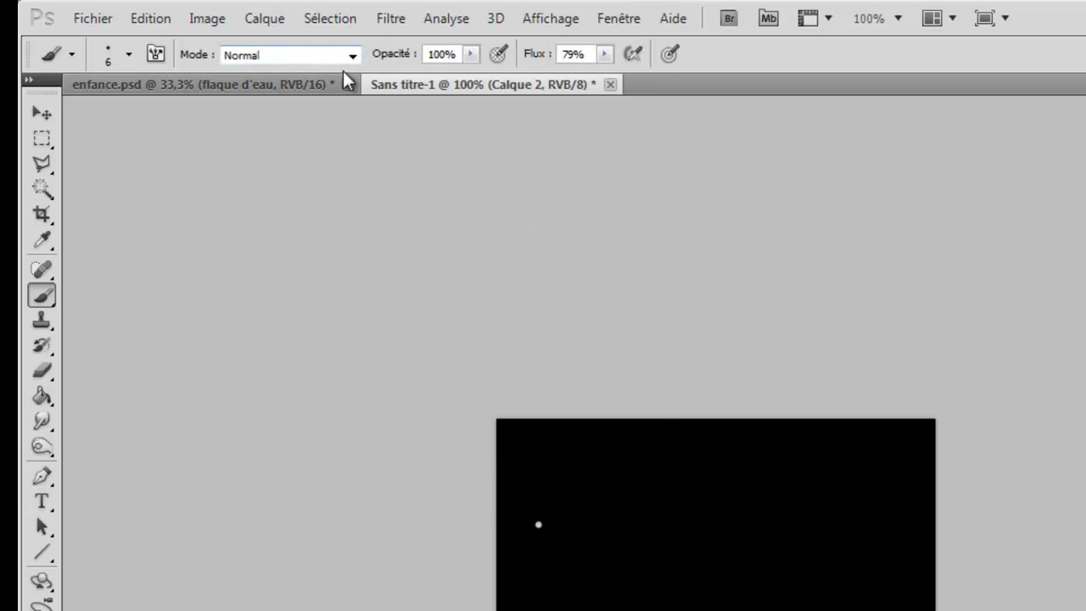
# Apply the Soufflerie filter with the Soufflerie effect from Gauche to the dot, and repeat it to stretch the dot into a long streak
pyautogui.click(392, 18)
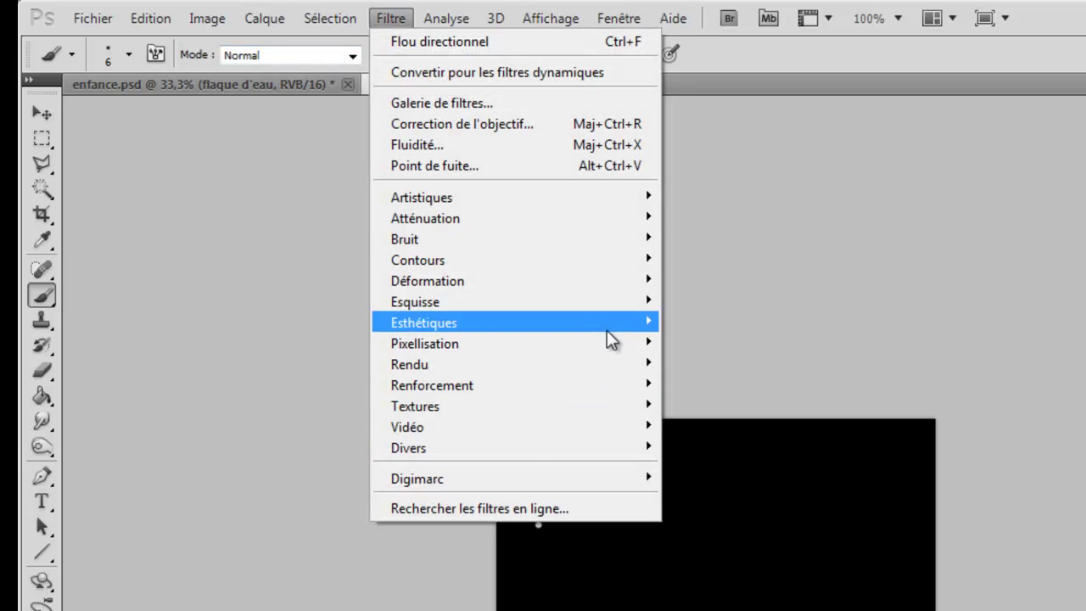
pyautogui.moveTo(623, 329)
pyautogui.click(722, 465)
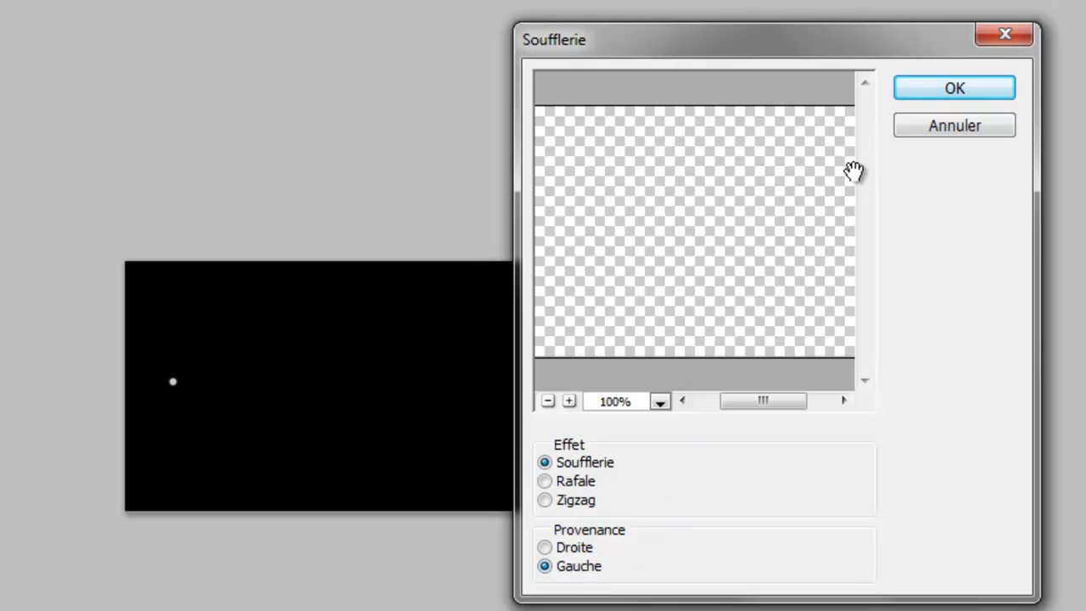
pyautogui.click(917, 89)
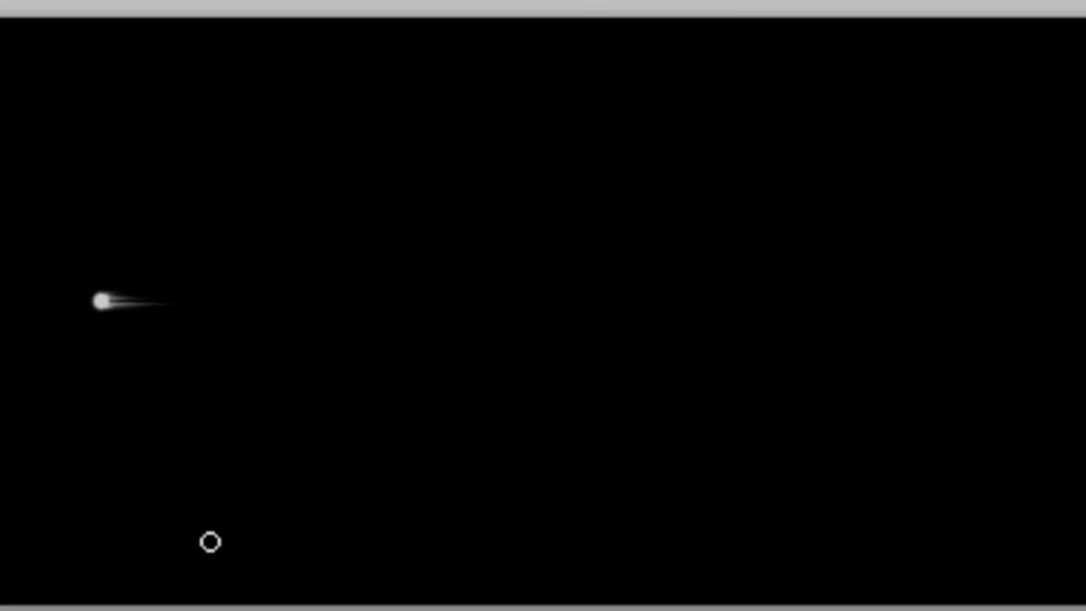
pyautogui.hotkey('ctrl', 'f')
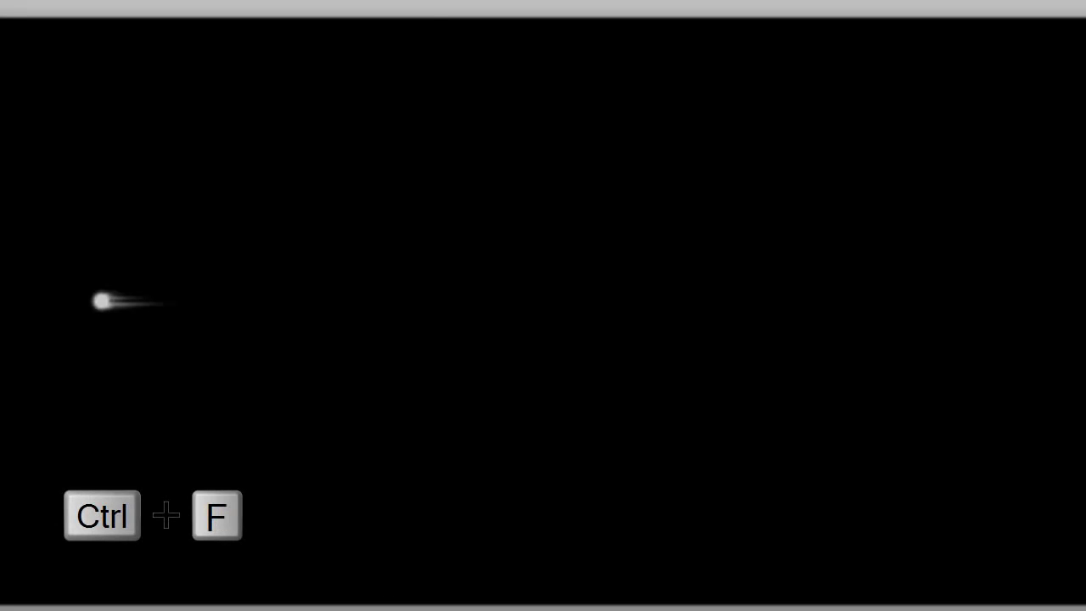
pyautogui.hotkey('alt', 't')
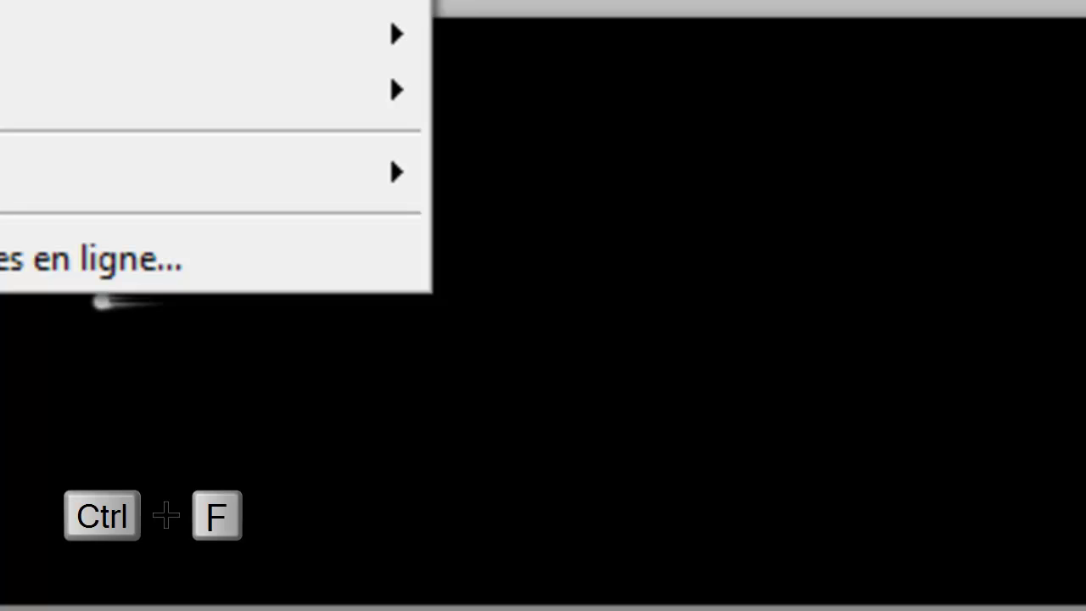
pyautogui.press('Escape')
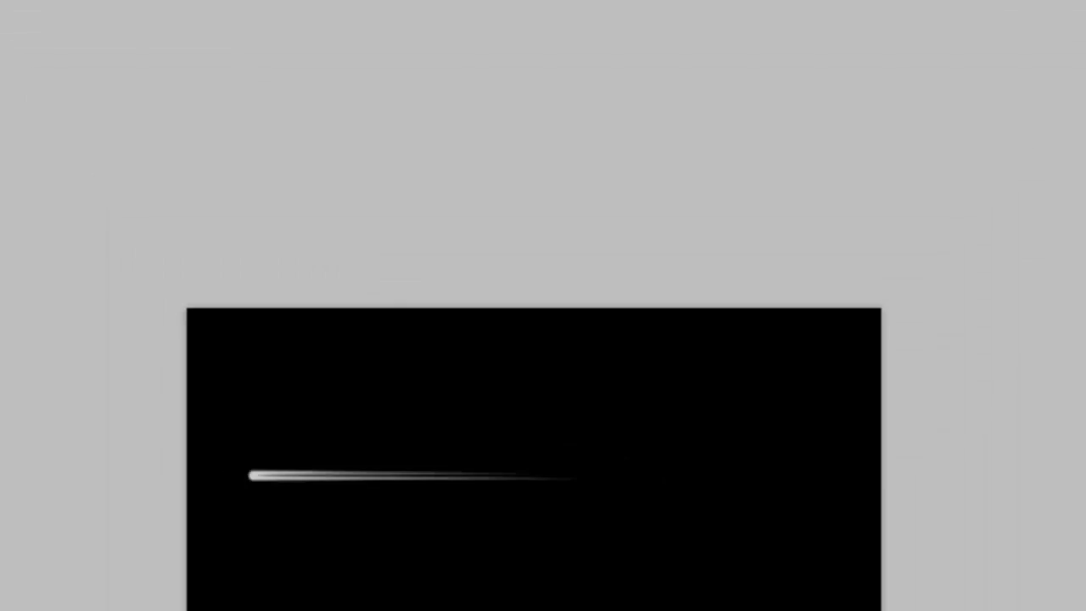
# Blur the streak with Flou directionnel at a 0° angle and 50 pixels distance, and rotate the image 90° counterclockwise
pyautogui.click(168, 20)
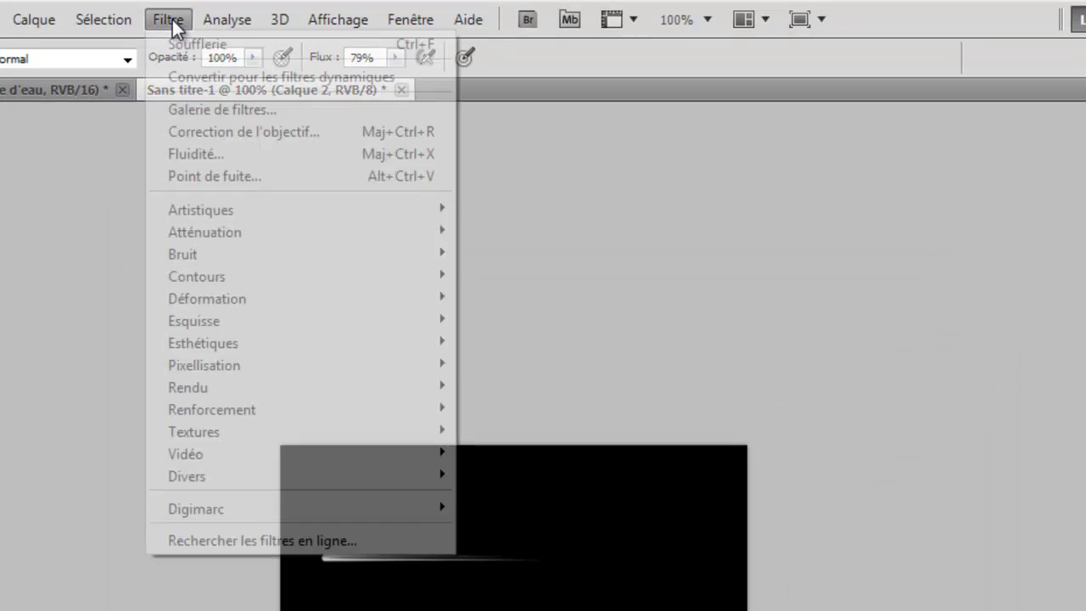
pyautogui.moveTo(429, 235)
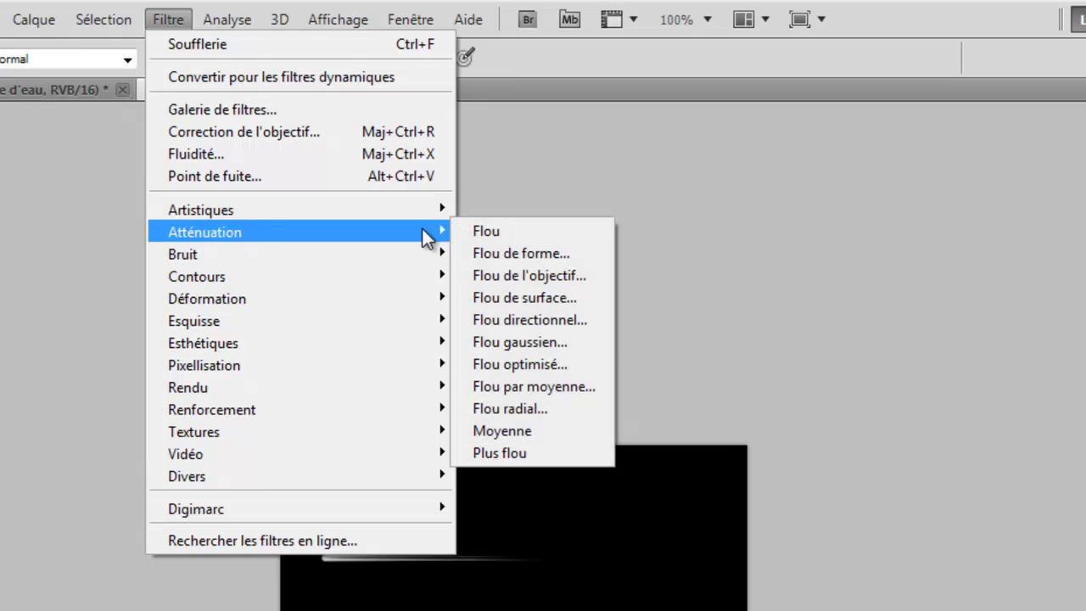
pyautogui.click(519, 321)
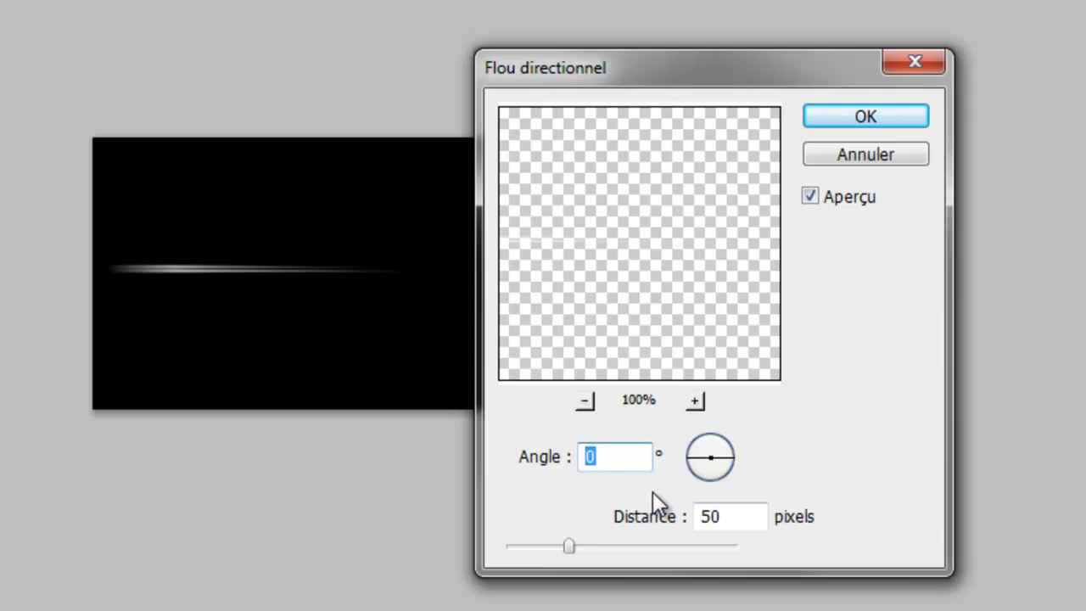
pyautogui.write('90')
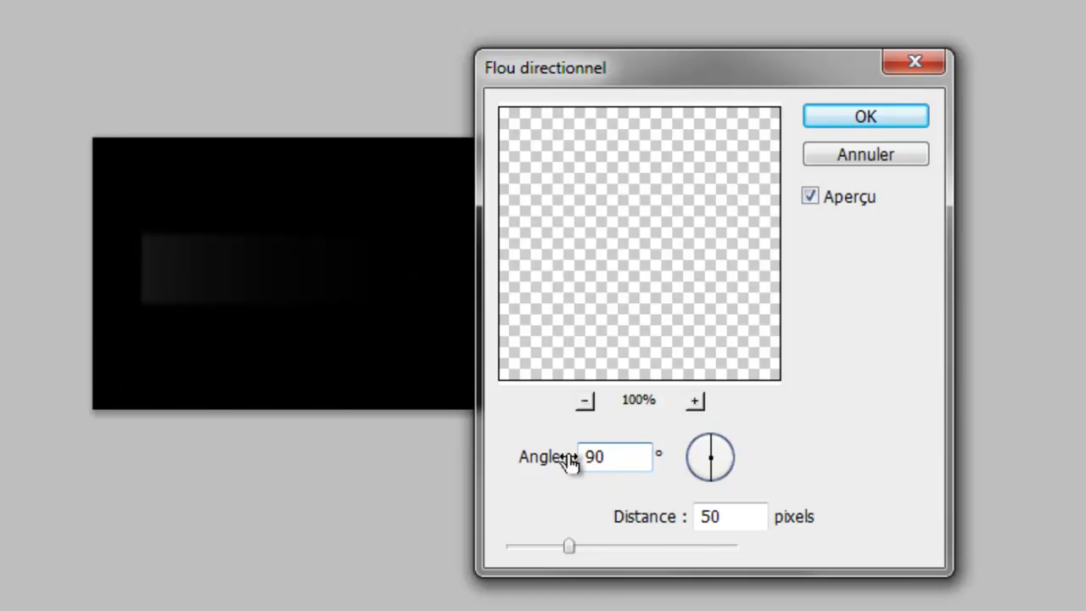
pyautogui.doubleClick(601, 456)
pyautogui.write('0')
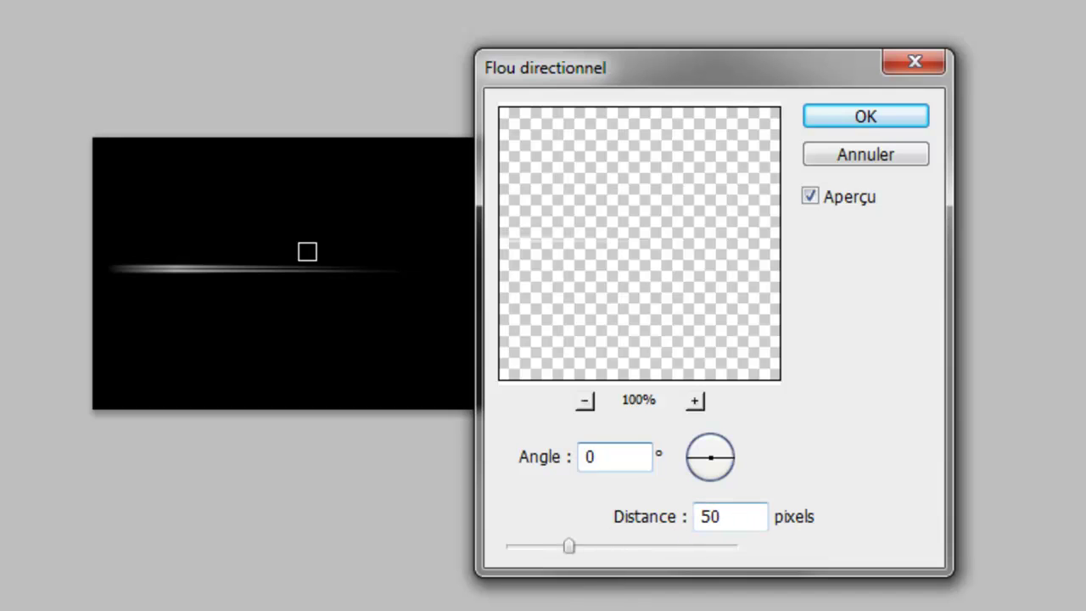
pyautogui.click(827, 120)
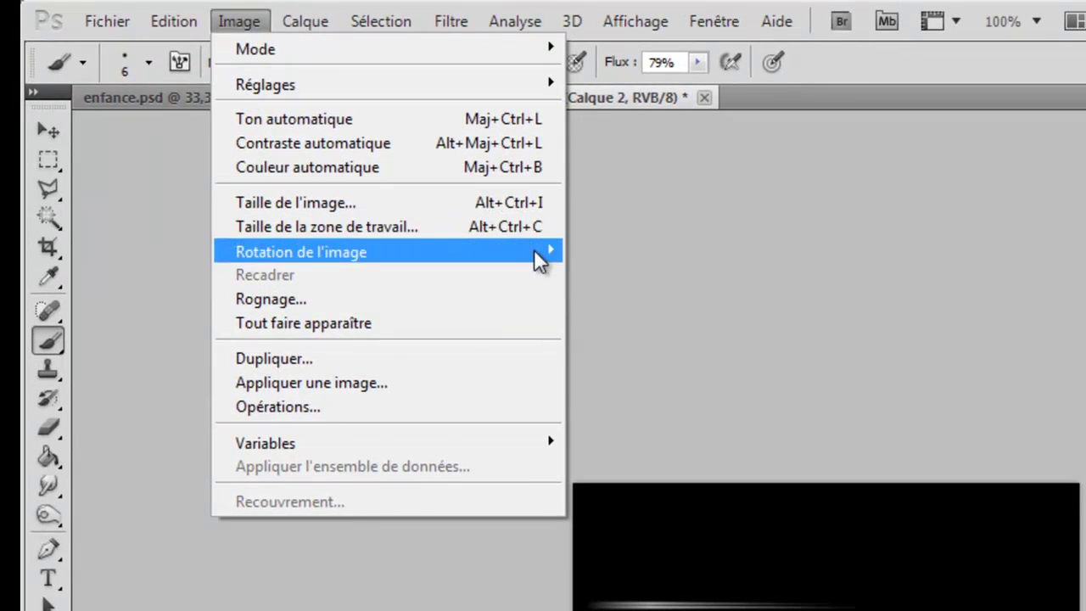
pyautogui.moveTo(541, 260)
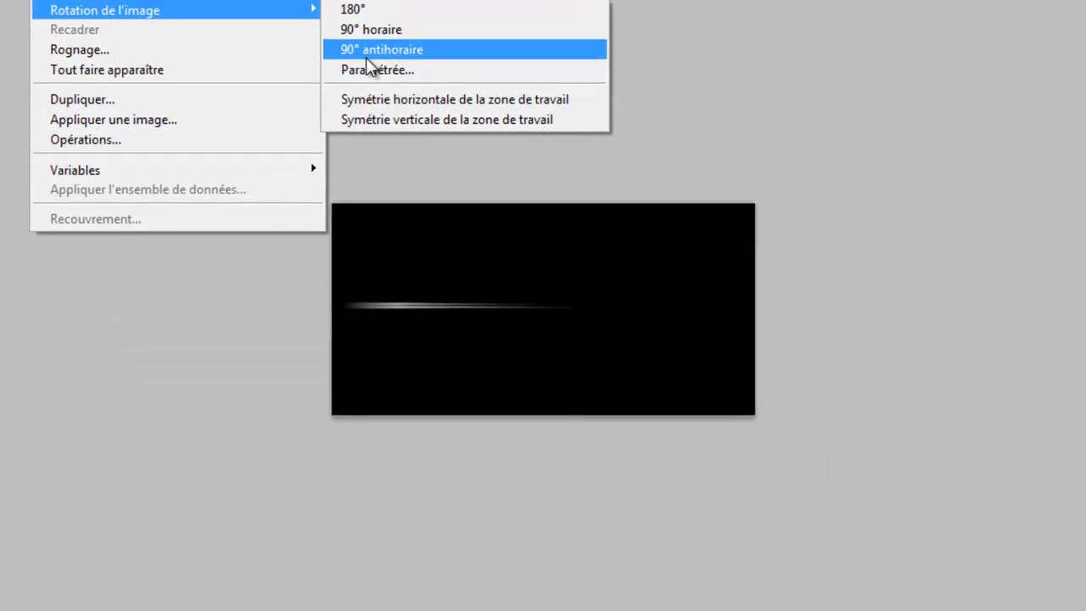
pyautogui.click(505, 195)
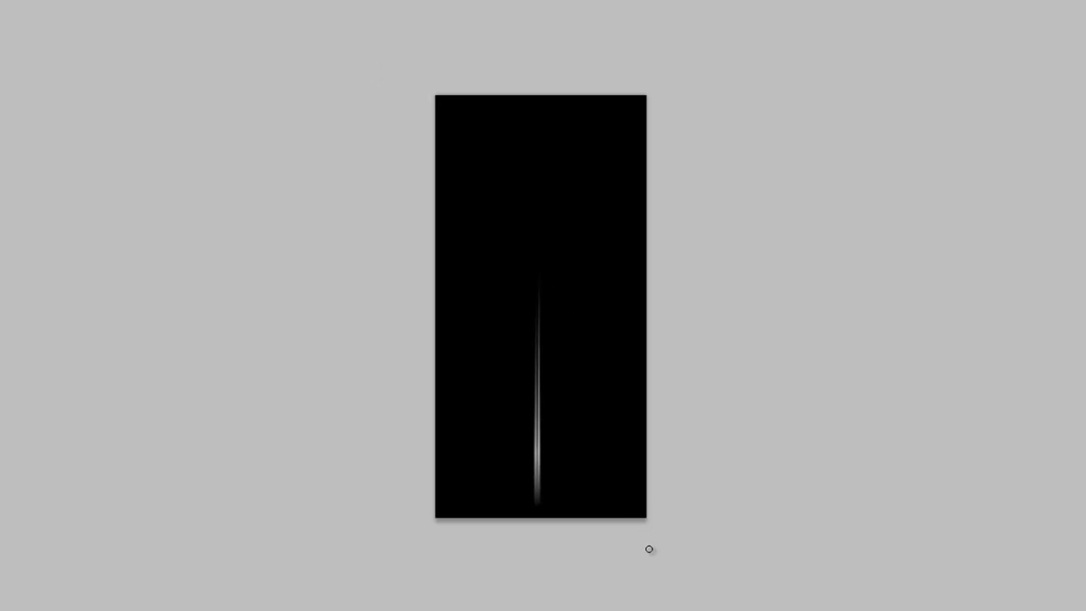
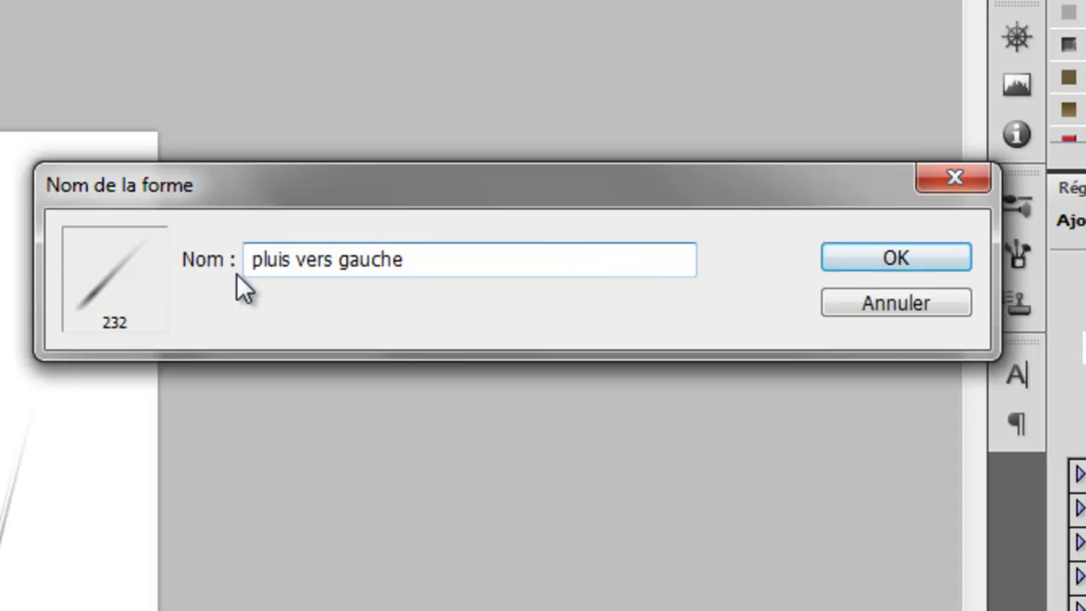
# Correct the new brush preset's name to "pluie vers gauche" and save the preset
pyautogui.click(283, 257)
pyautogui.press('Delete')
pyautogui.write('e')
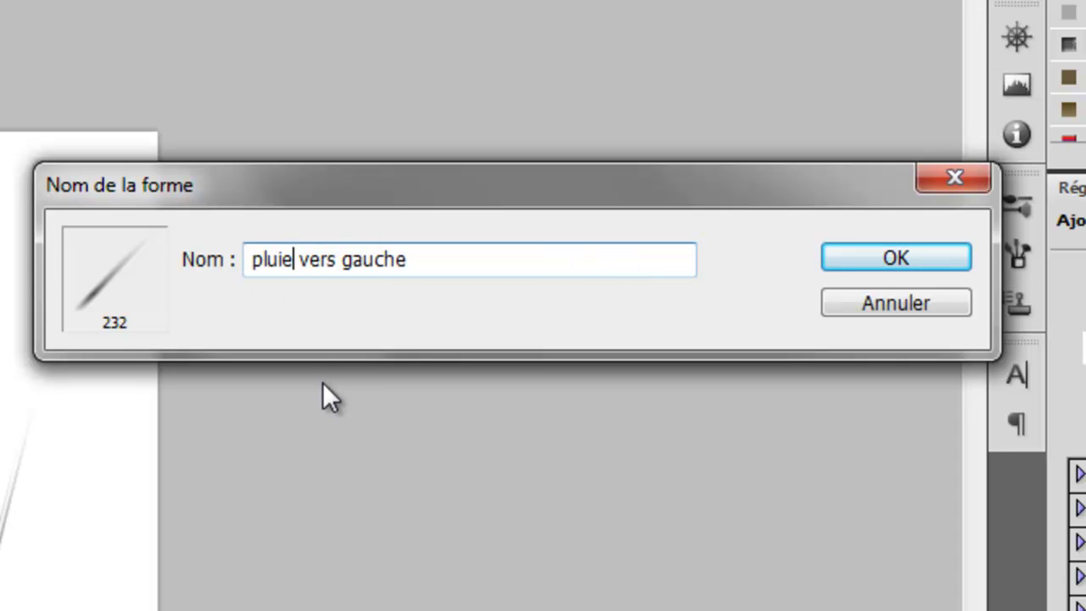
pyautogui.click(858, 248)
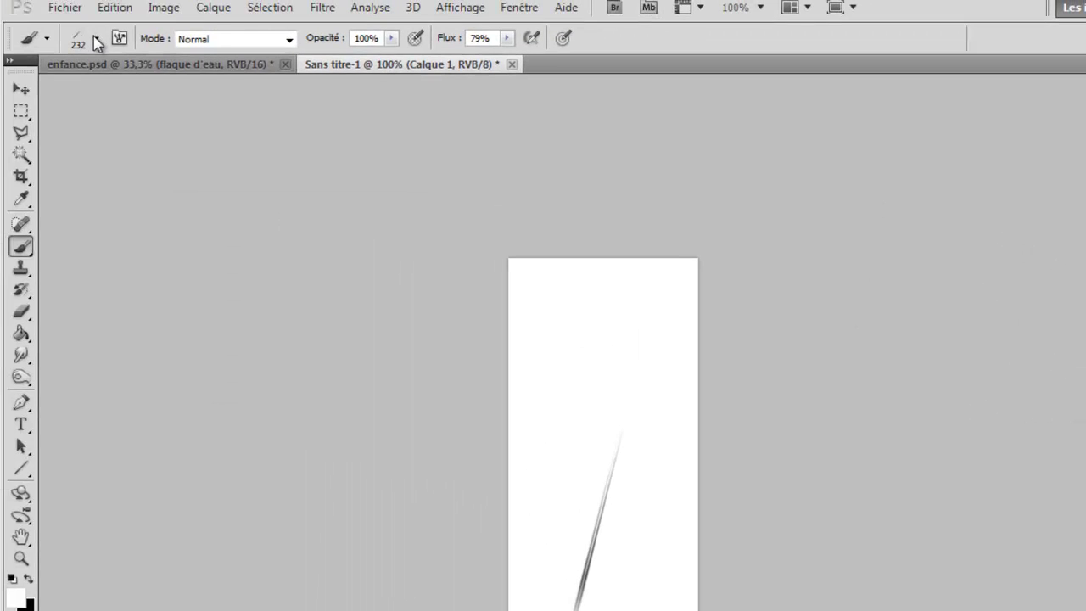
# Change the foreground colour to red and stamp a test raindrop with the new 232 px brush on the white canvas
pyautogui.click(96, 39)
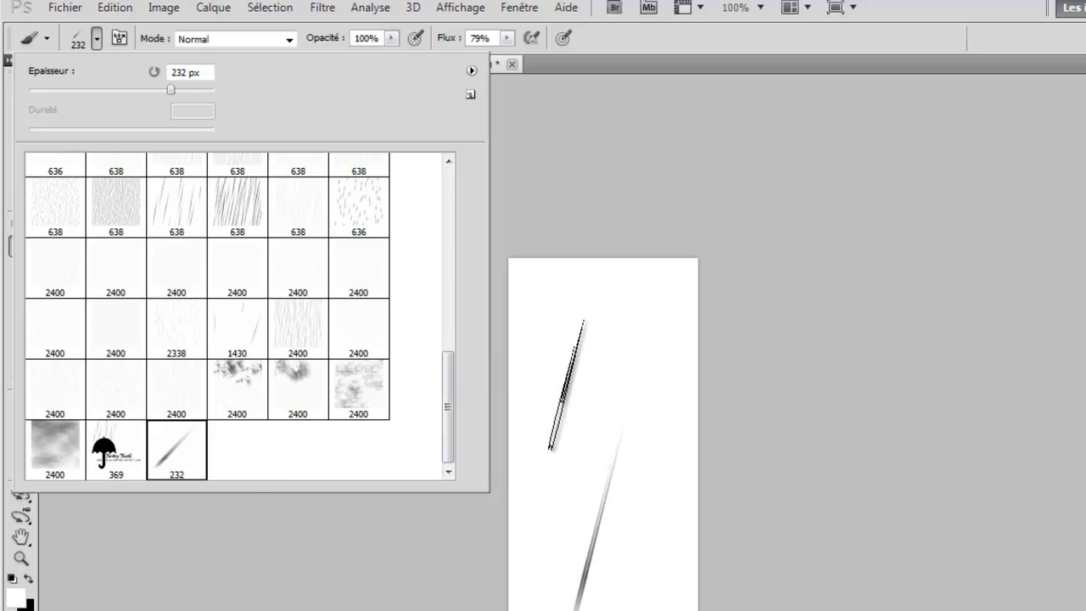
pyautogui.click(566, 389)
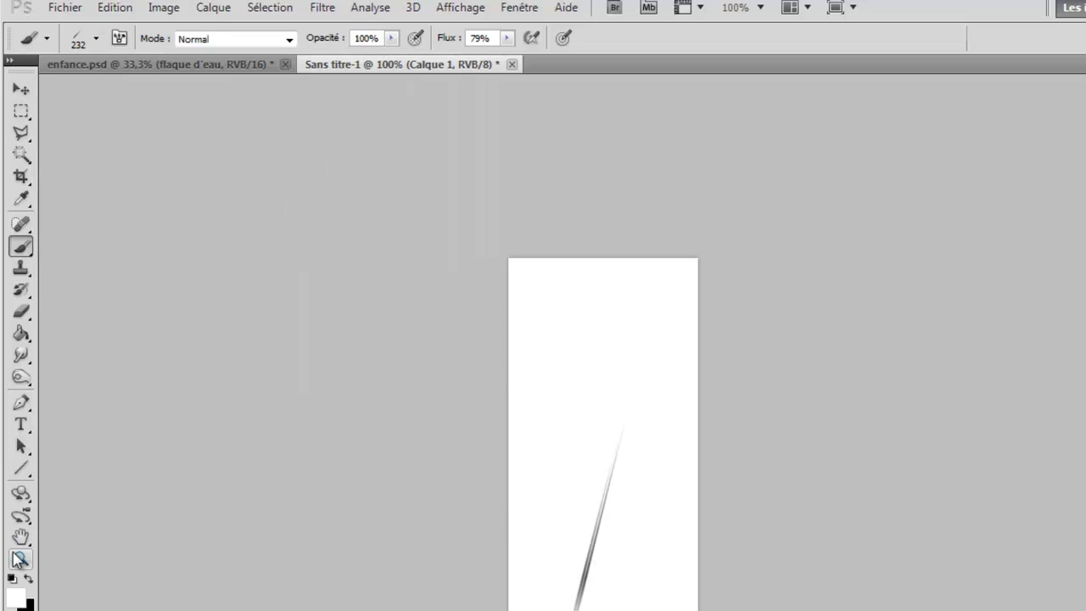
pyautogui.click(28, 580)
pyautogui.click(14, 596)
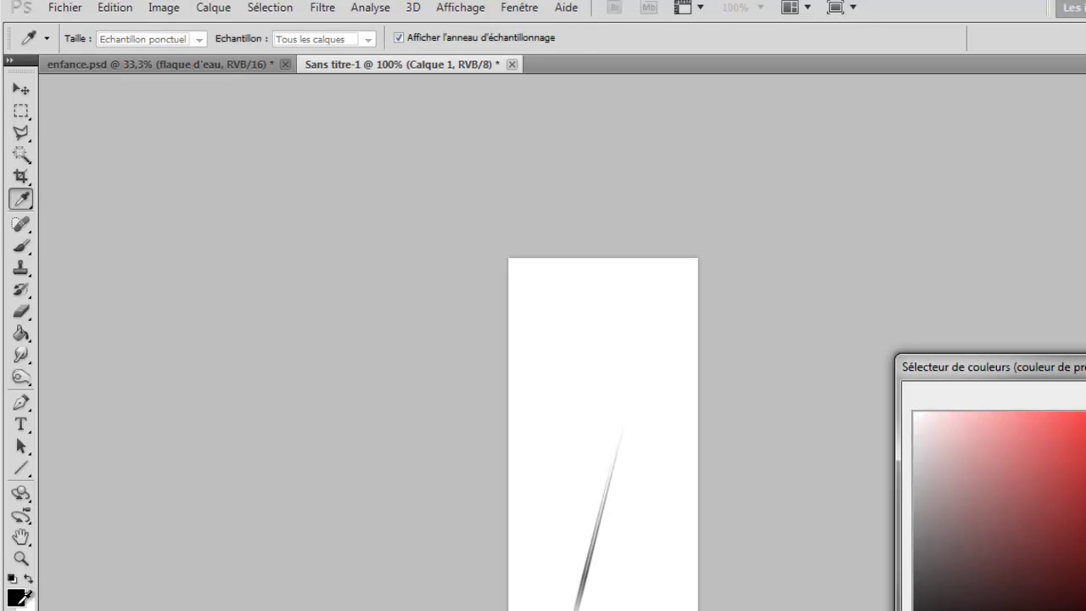
pyautogui.press('Return')
pyautogui.click(560, 352)
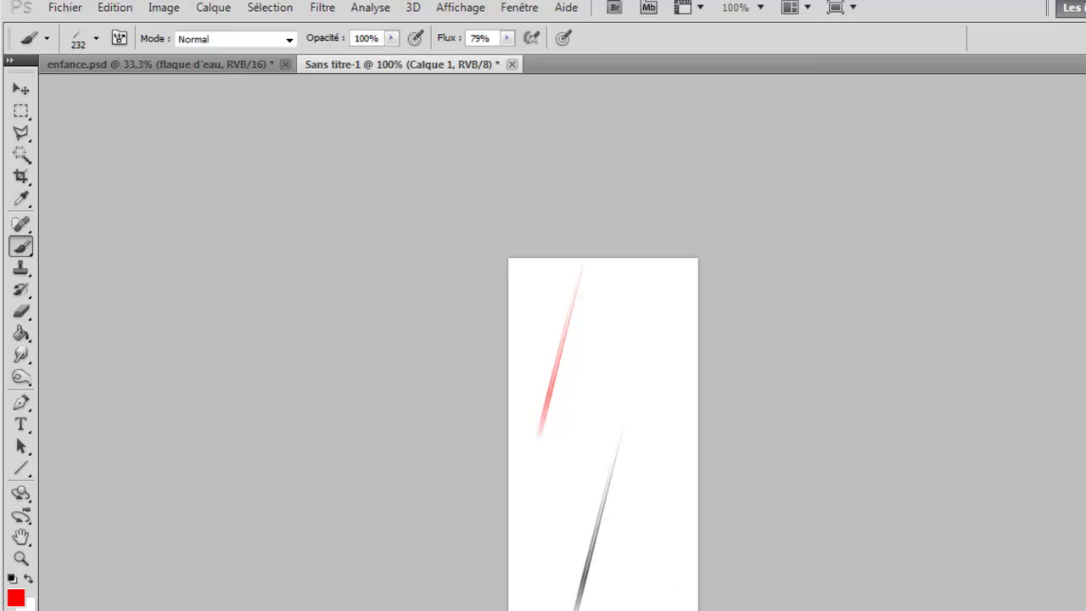
# Switch to enfance.psd and open the preset manager for the brush shapes
pyautogui.click(218, 64)
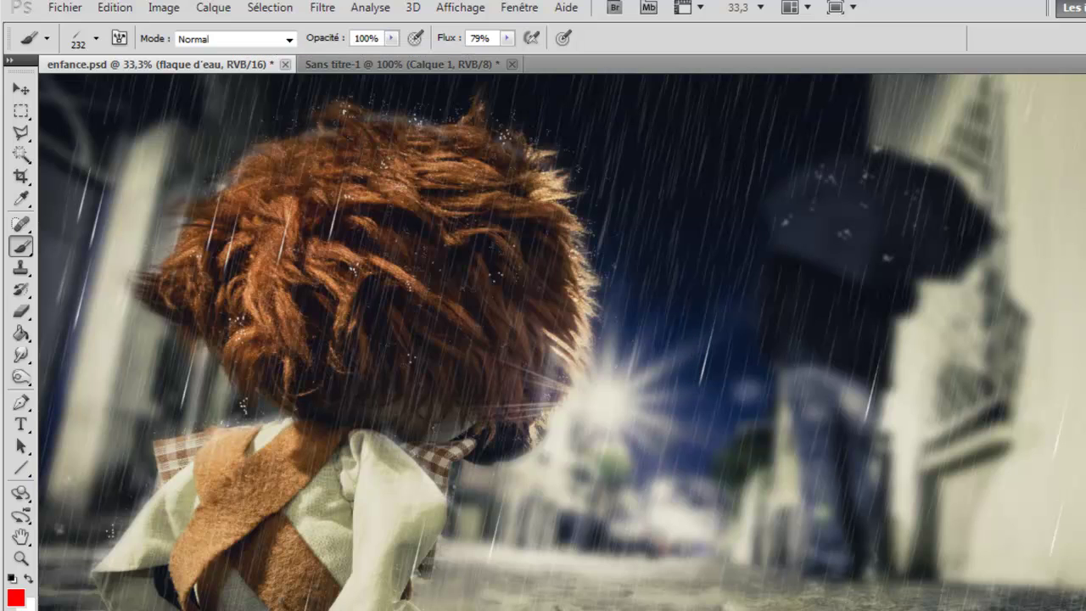
pyautogui.hotkey('ctrl', 'z')
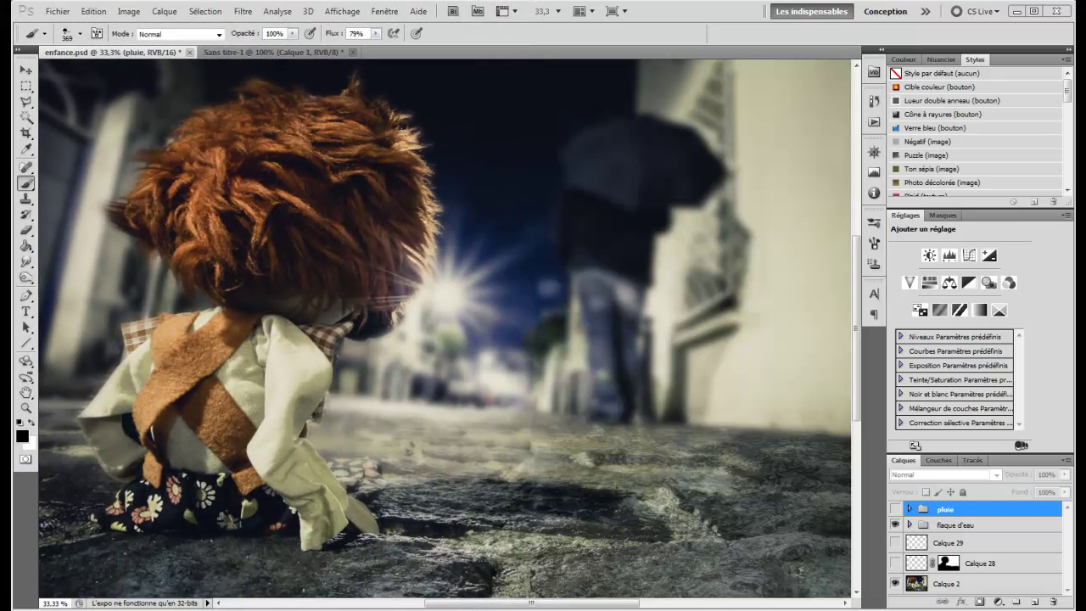
pyautogui.click(80, 35)
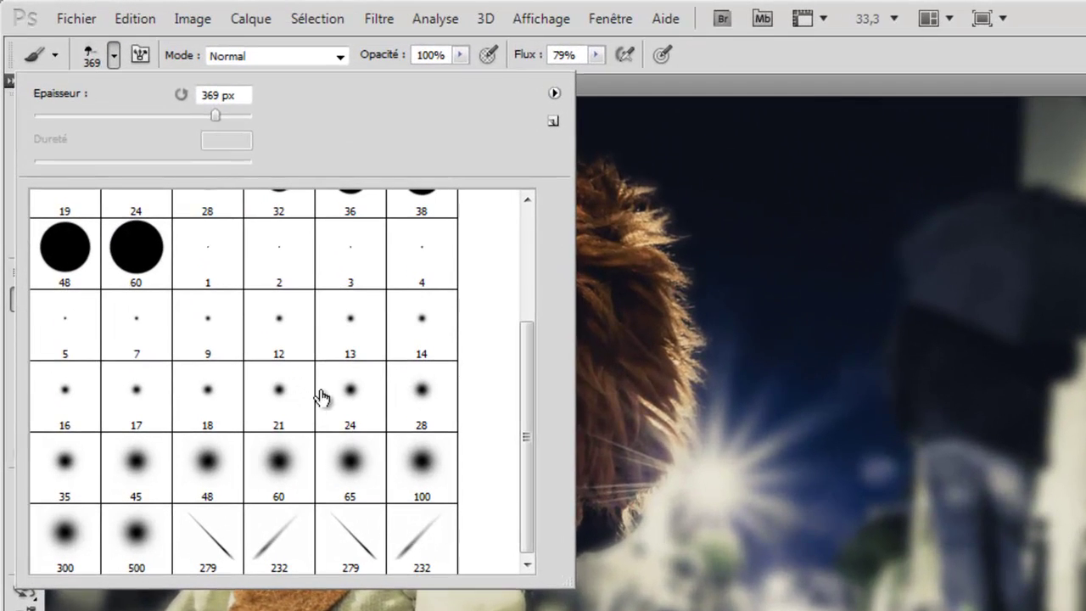
pyautogui.click(554, 94)
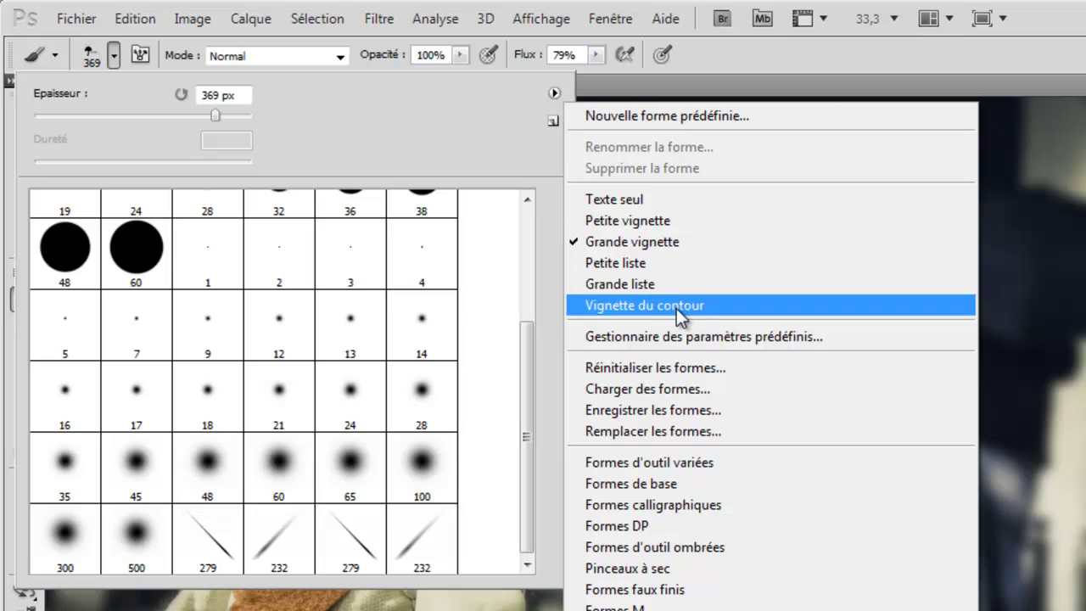
pyautogui.click(681, 337)
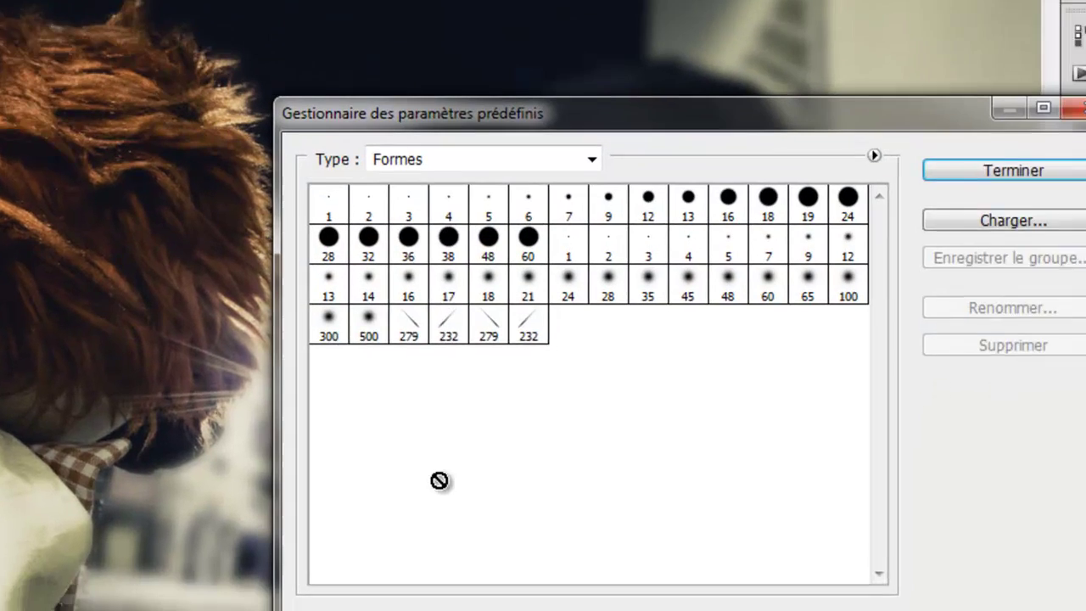
# Select the four raindrop brushes in the preset manager and view the Brushes folder offered for saving them as a group
pyautogui.click(352, 288)
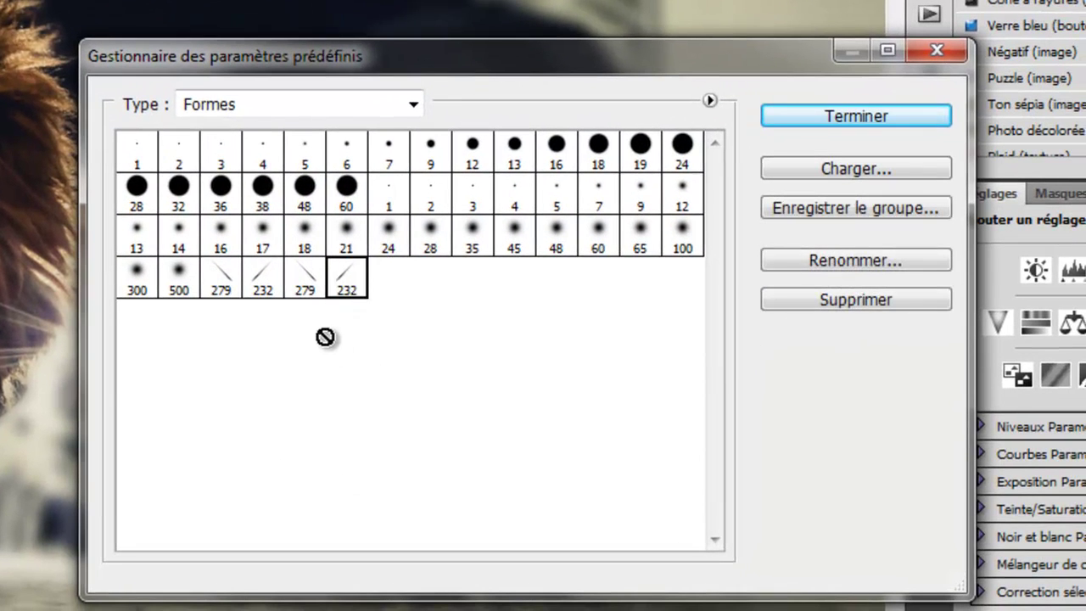
pyautogui.keyDown('shift'); pyautogui.click(233, 287); pyautogui.keyUp('shift')
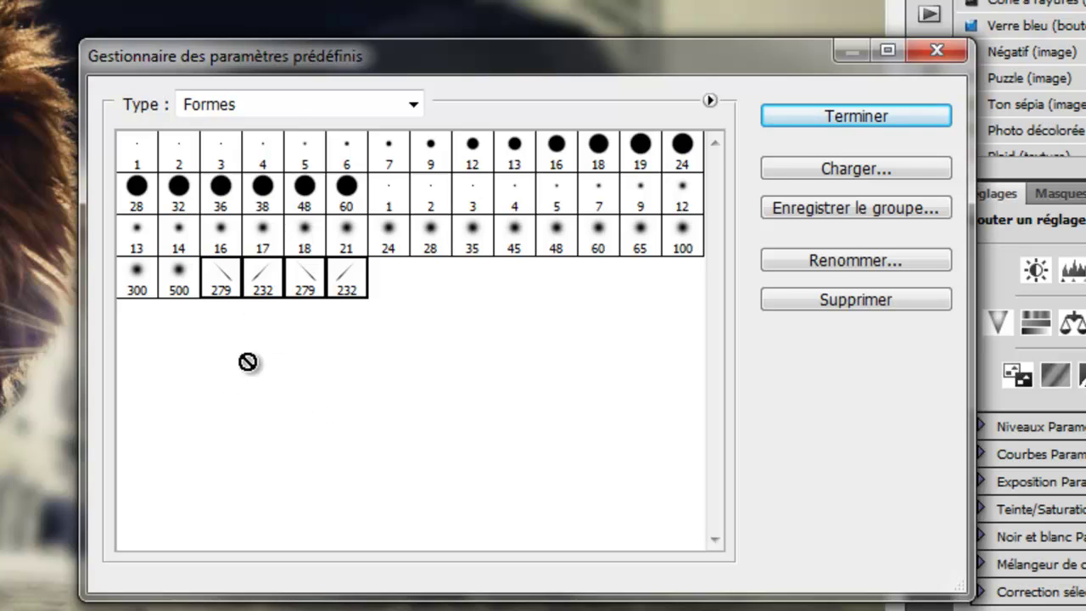
pyautogui.click(865, 218)
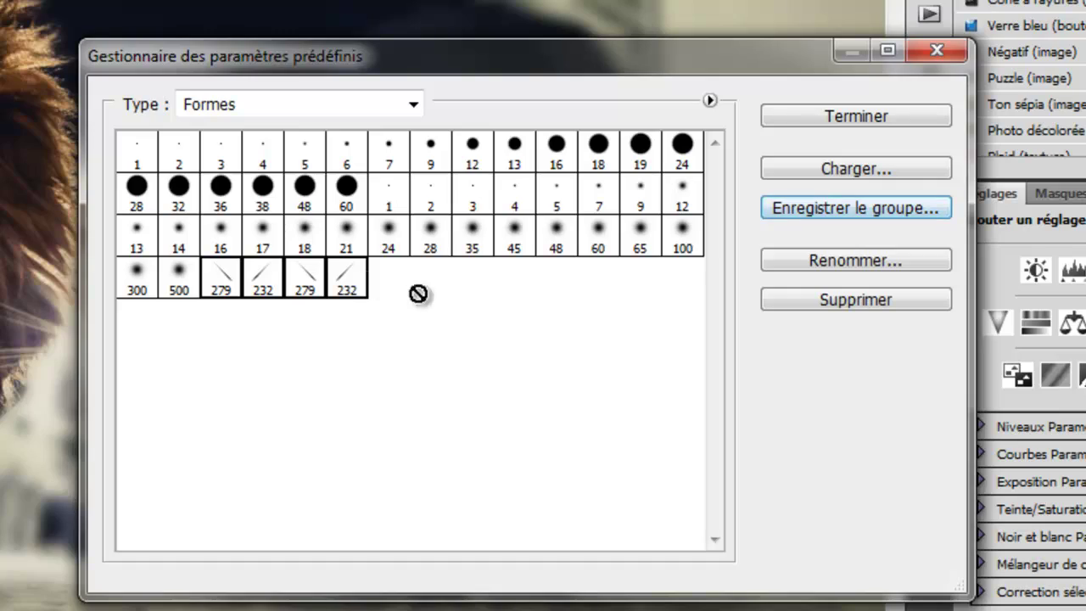
pyautogui.click(797, 209)
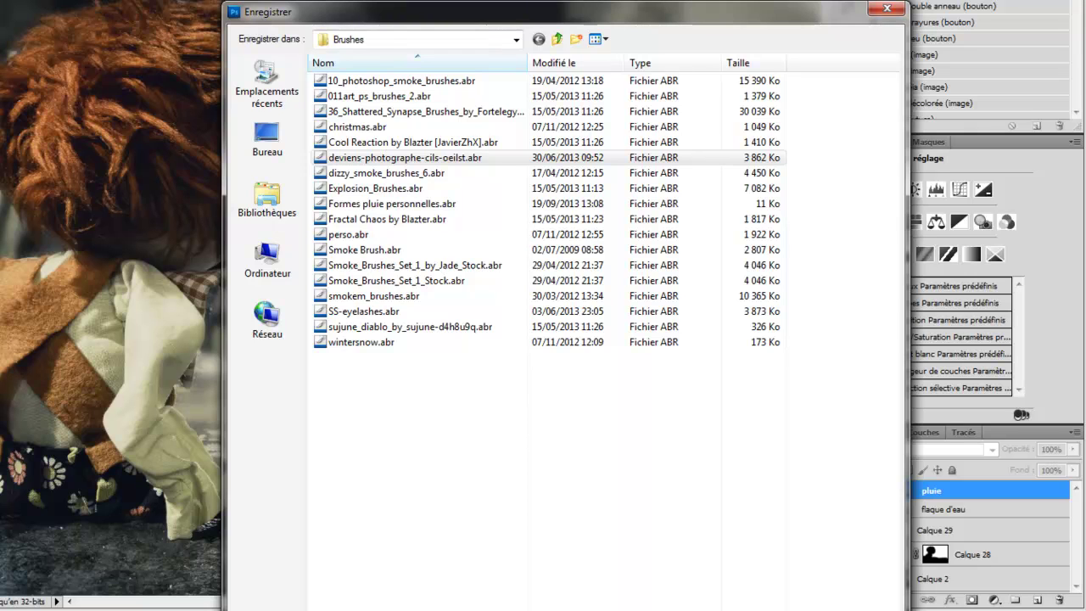
pyautogui.press('Escape')
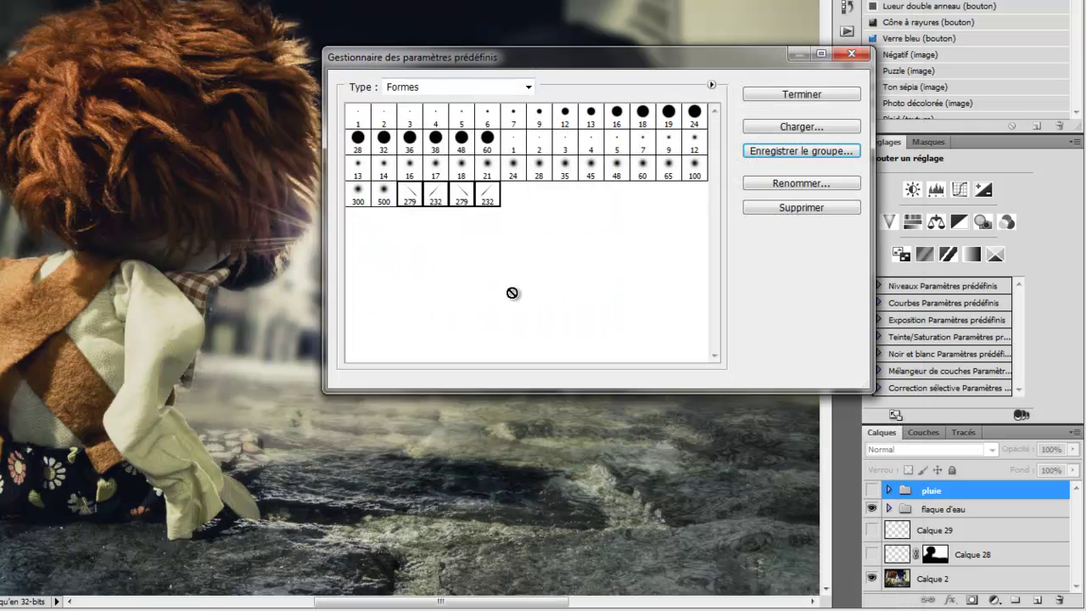
# Close the preset manager and reset the brush picker to the default shapes, clearing out the four raindrop brushes
pyautogui.click(801, 93)
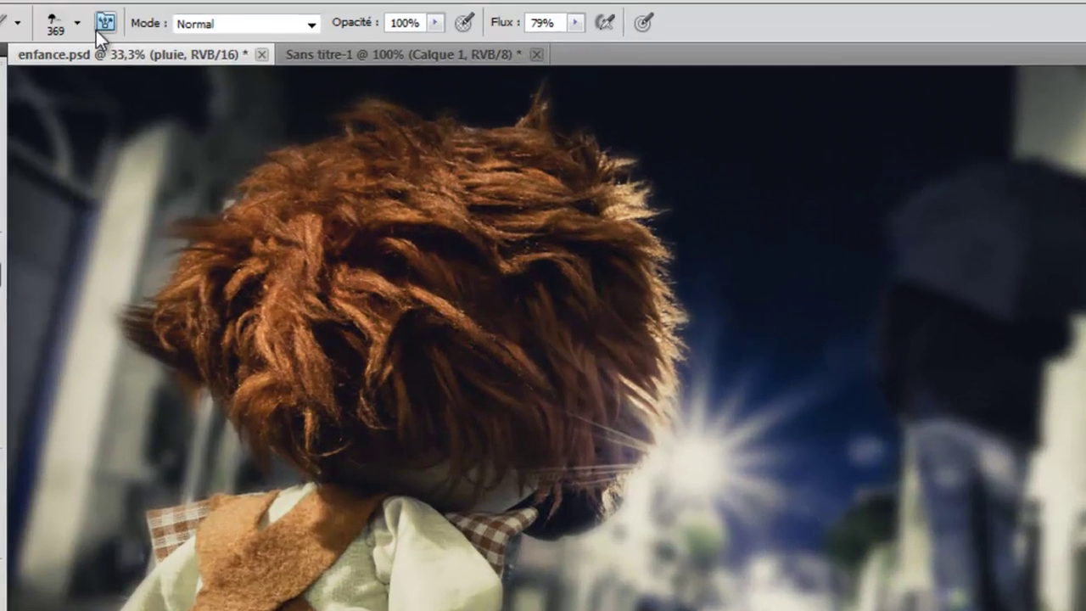
pyautogui.click(17, 4)
pyautogui.click(620, 92)
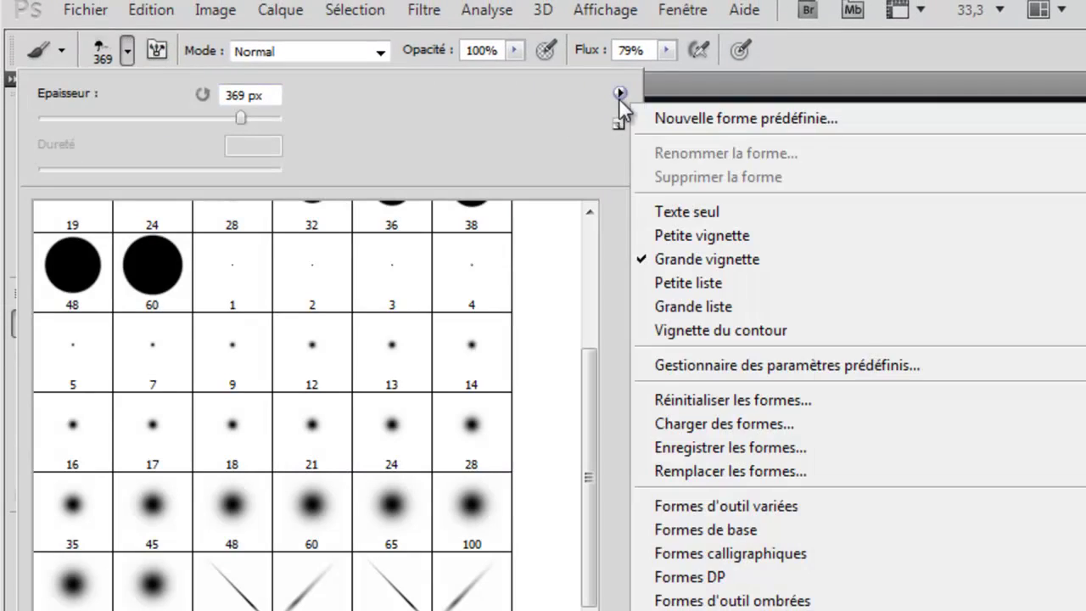
pyautogui.click(772, 530)
pyautogui.click(838, 430)
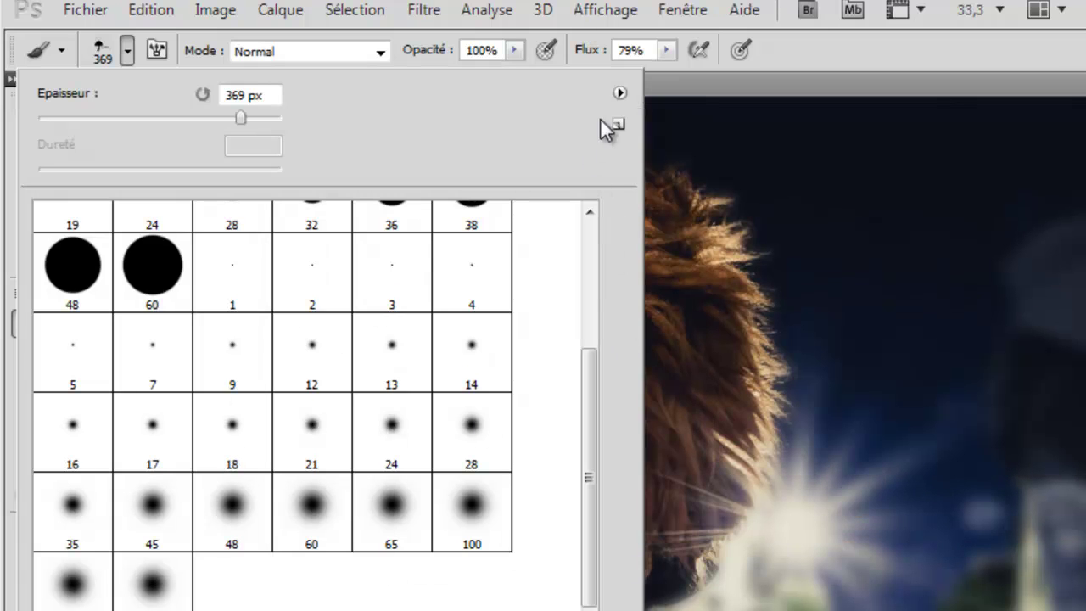
# Load the saved raindrop brushes from deviens-photographe-pluie.abr in the Brushes folder and close the brush picker
pyautogui.click(621, 95)
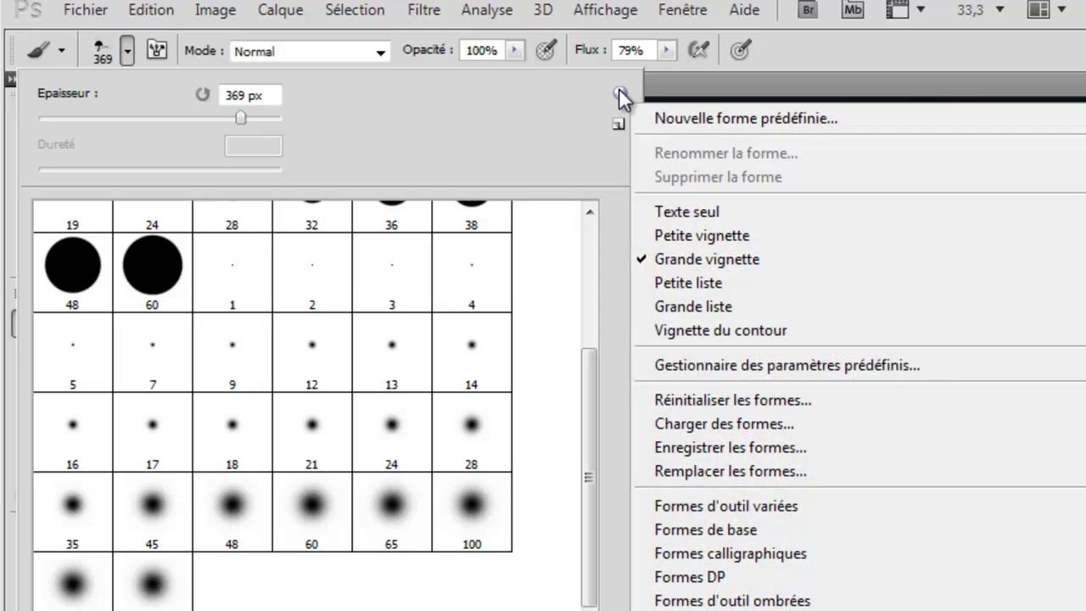
pyautogui.click(797, 424)
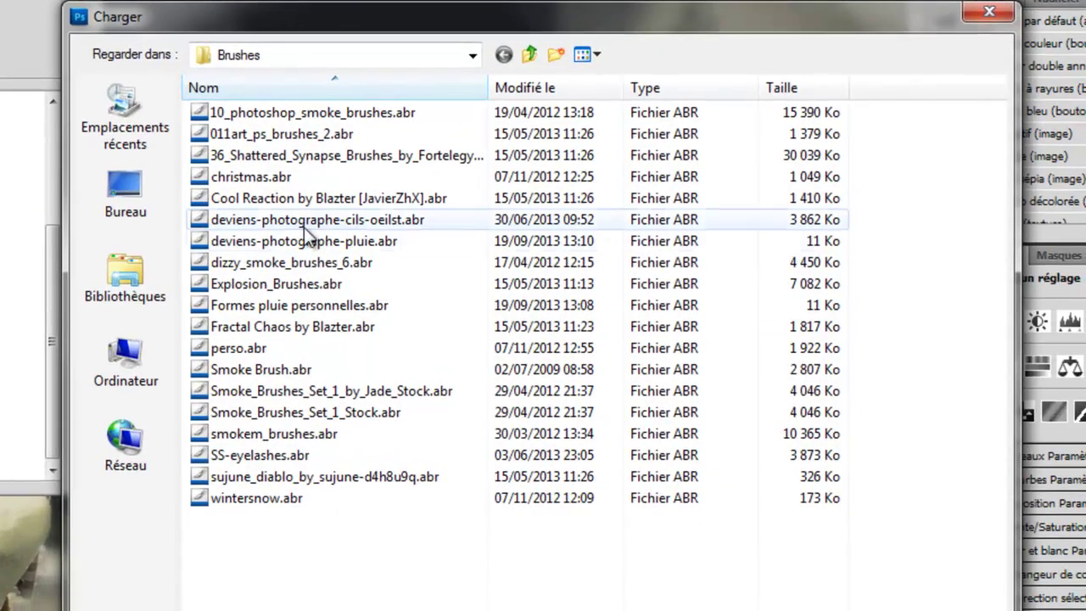
pyautogui.click(310, 241)
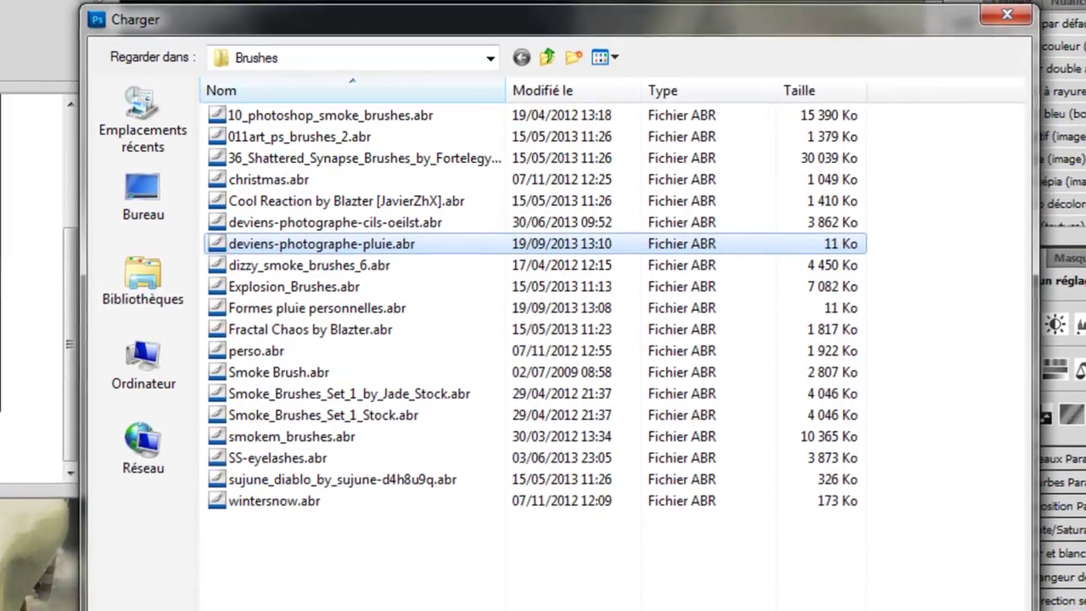
pyautogui.doubleClick(309, 241)
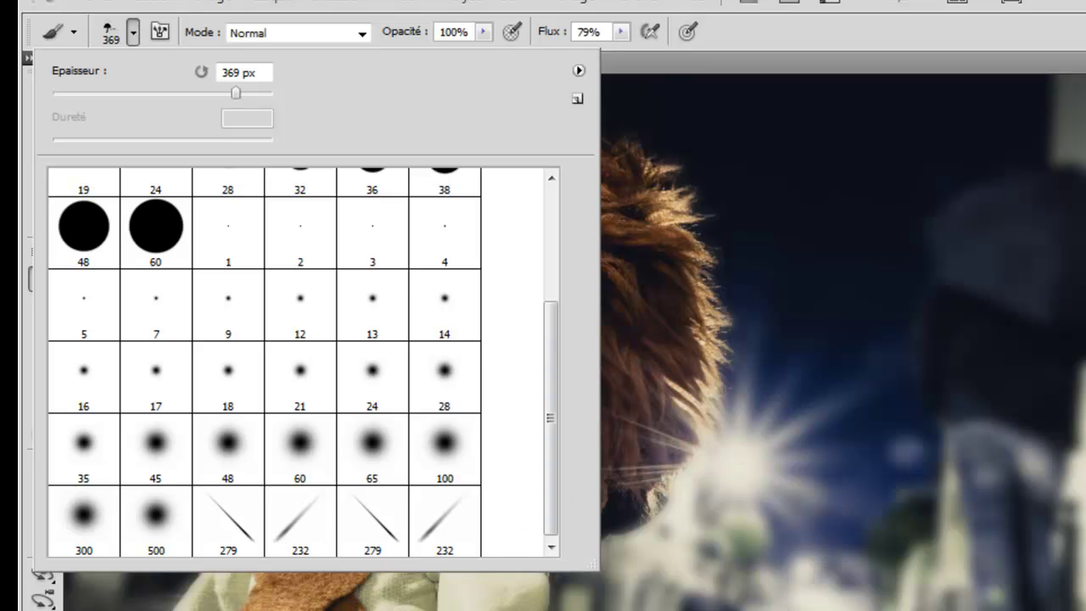
pyautogui.click(885, 387)
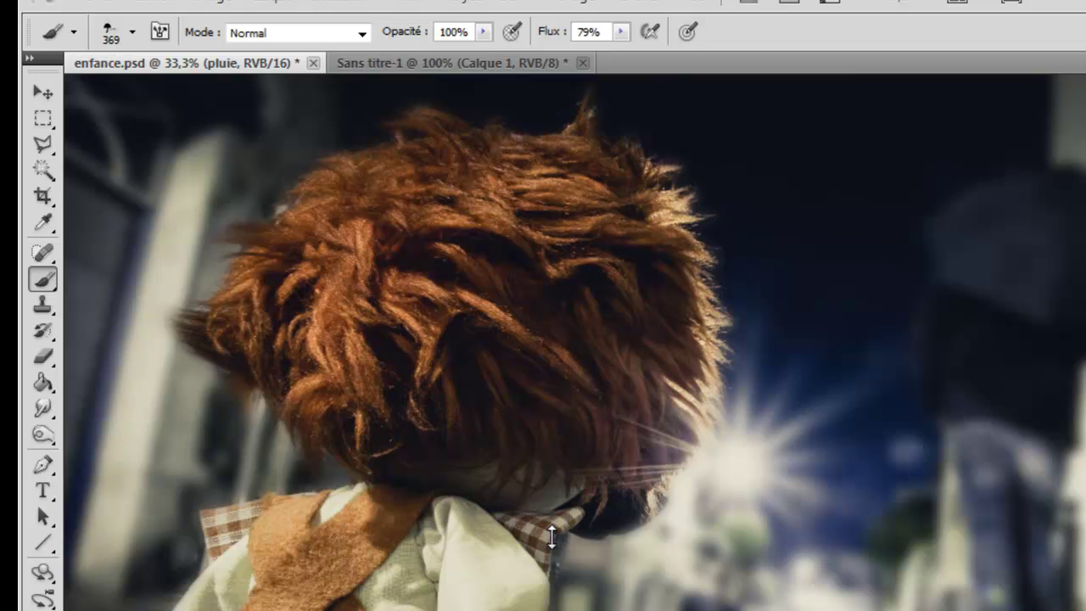
# Place the Brushes folder path on the photo as text with white as the foreground colour, and undo the text layer
pyautogui.click(45, 491)
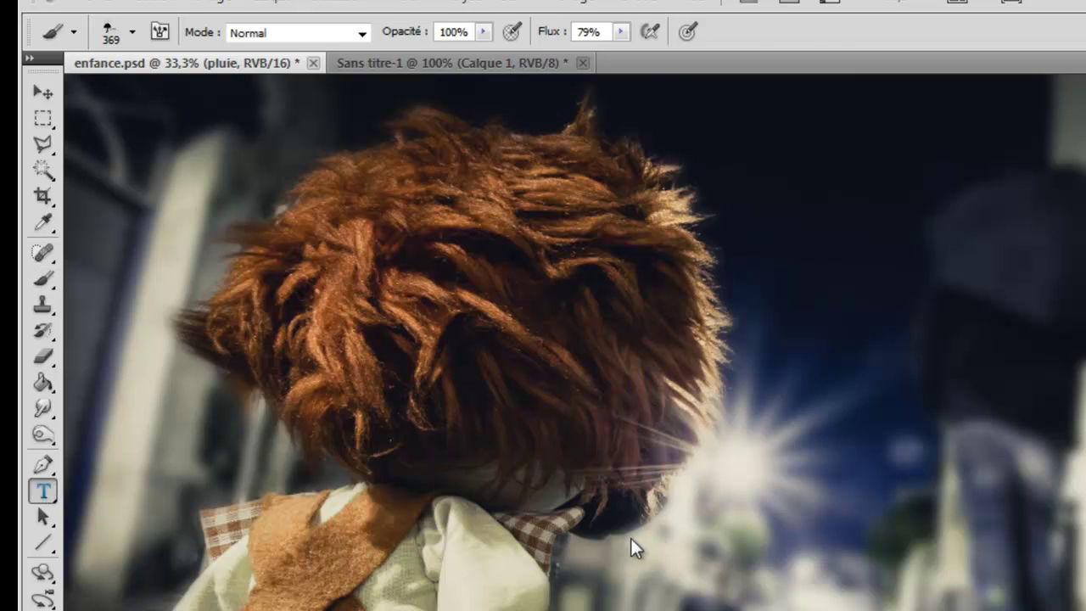
pyautogui.click(540, 529)
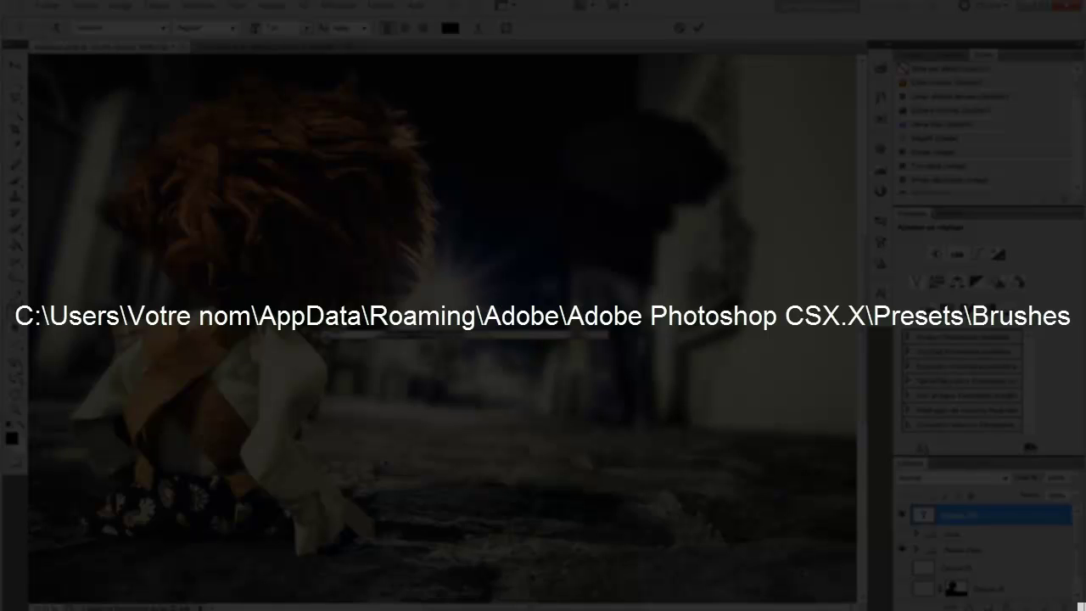
pyautogui.click(21, 434)
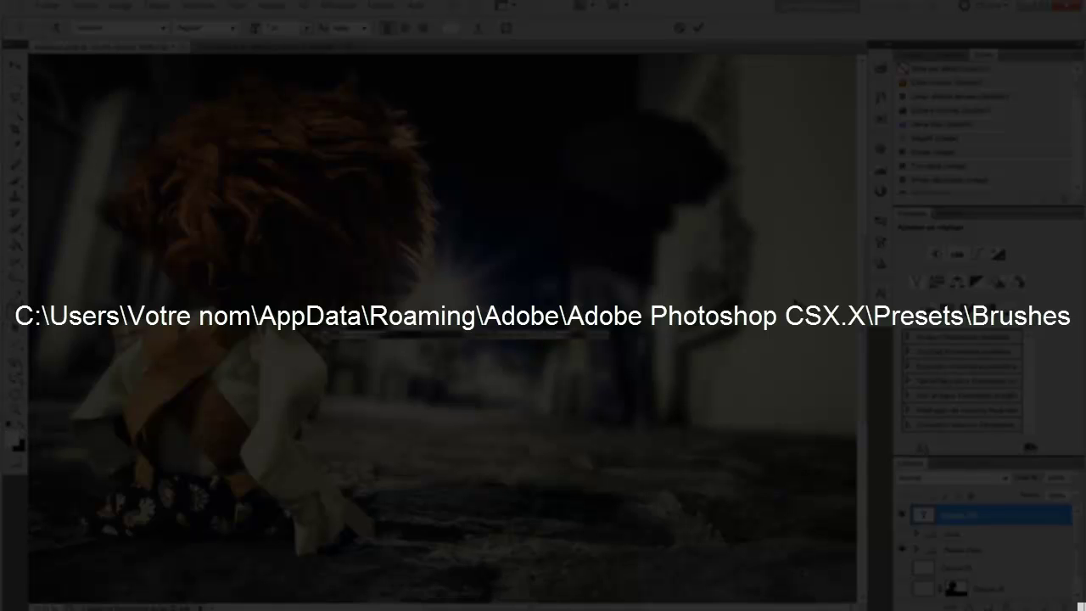
pyautogui.click(695, 28)
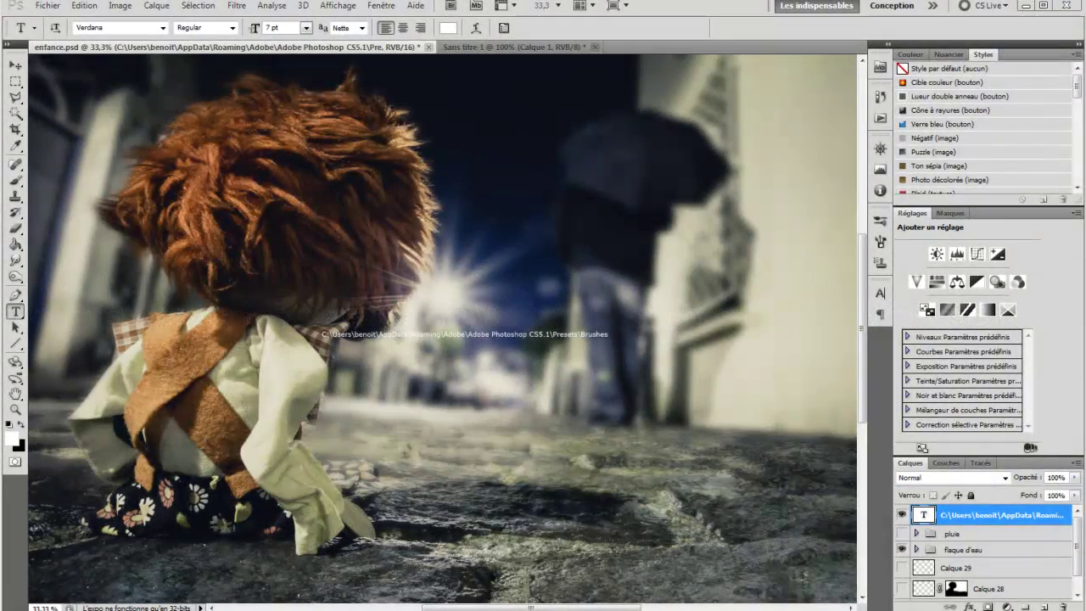
pyautogui.hotkey('ctrl', 'z')
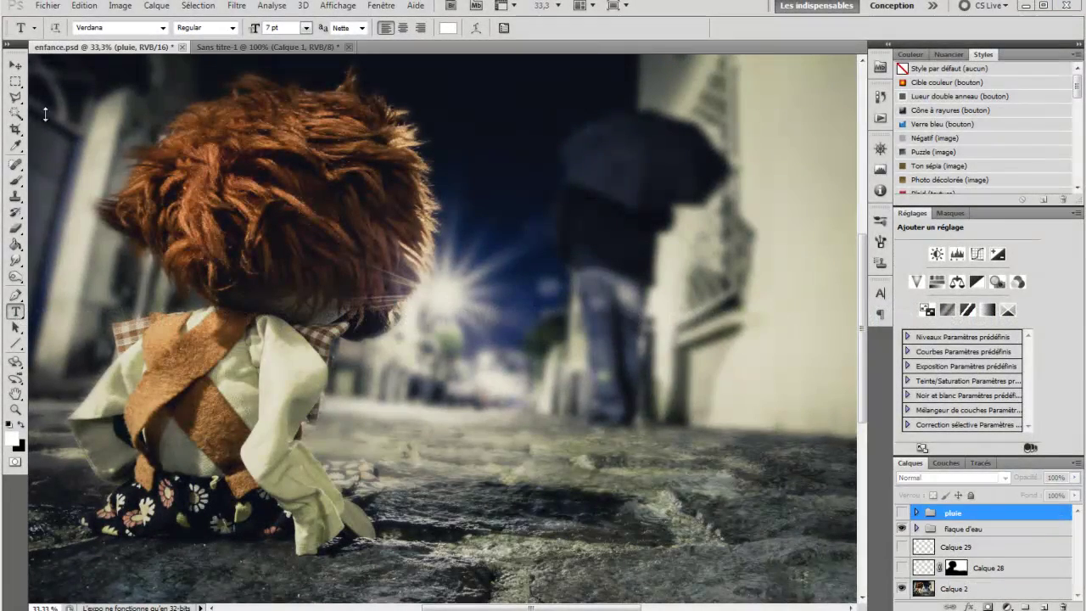
# Return to the Brush tool and load the brush file rain_brushes_by_neveryph_stock-d1riaof.abr into the brush picker
pyautogui.click(15, 180)
pyautogui.click(71, 28)
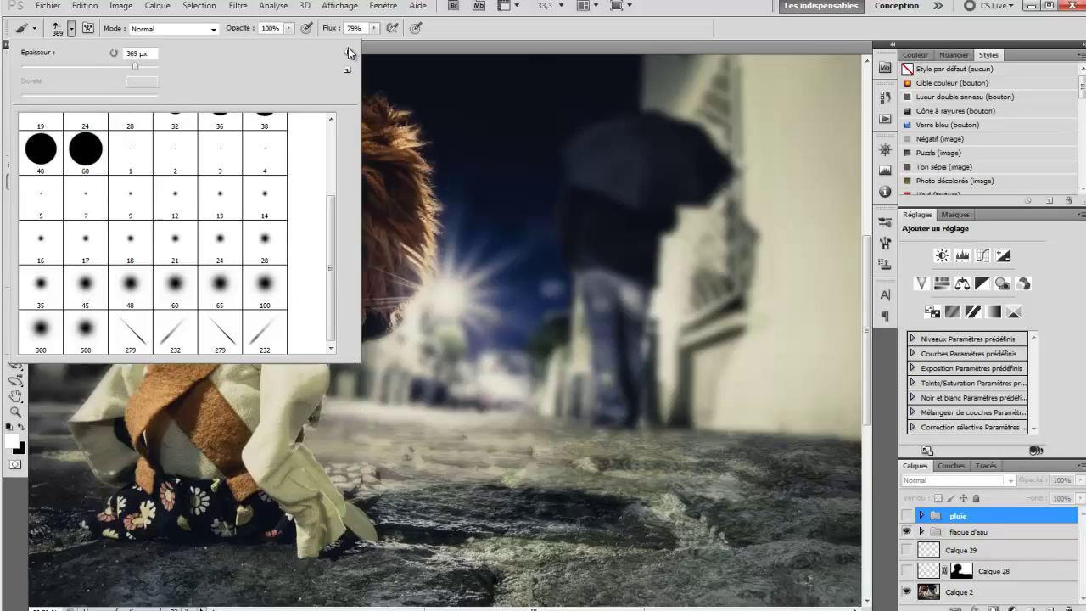
pyautogui.click(346, 52)
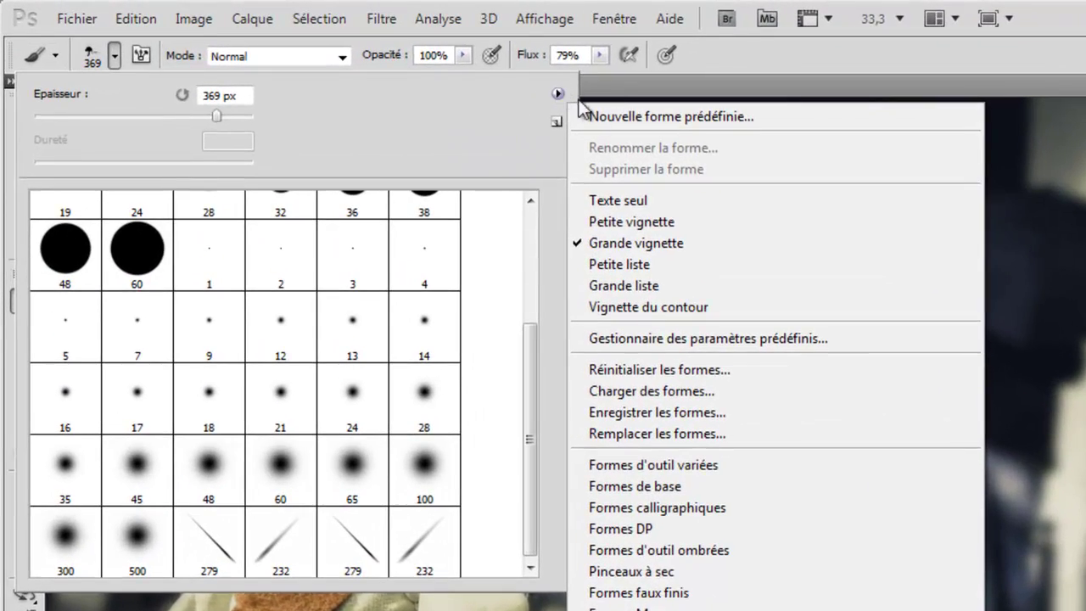
pyautogui.click(679, 392)
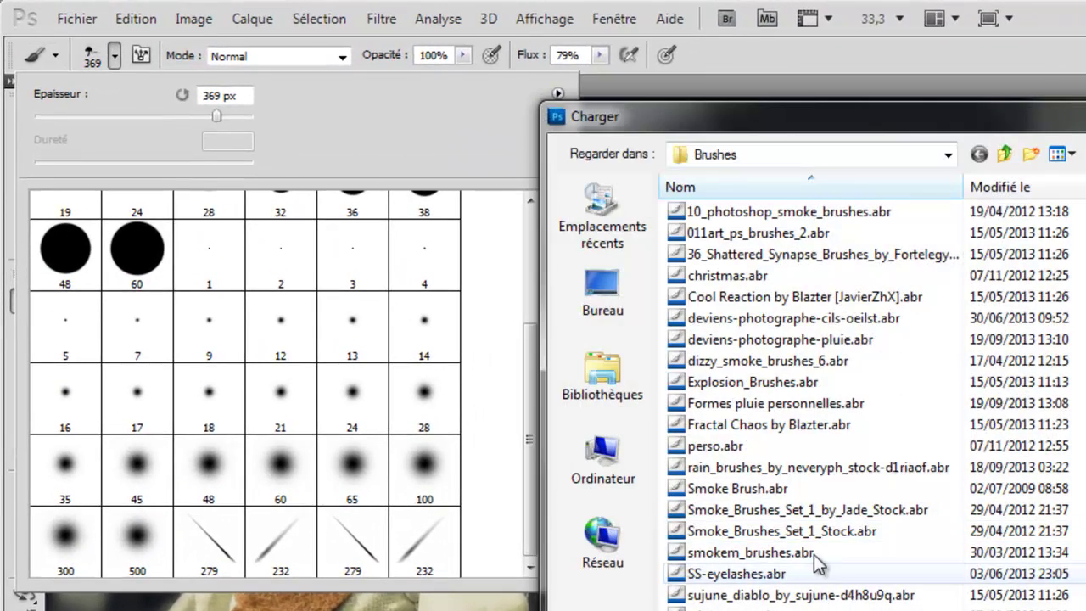
pyautogui.click(817, 467)
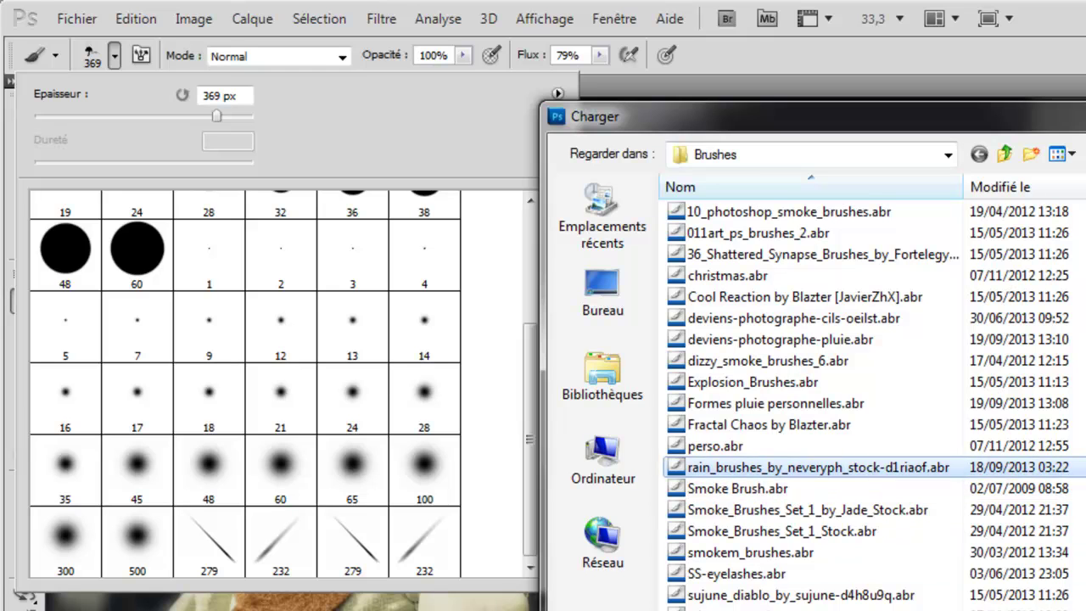
pyautogui.press('Return')
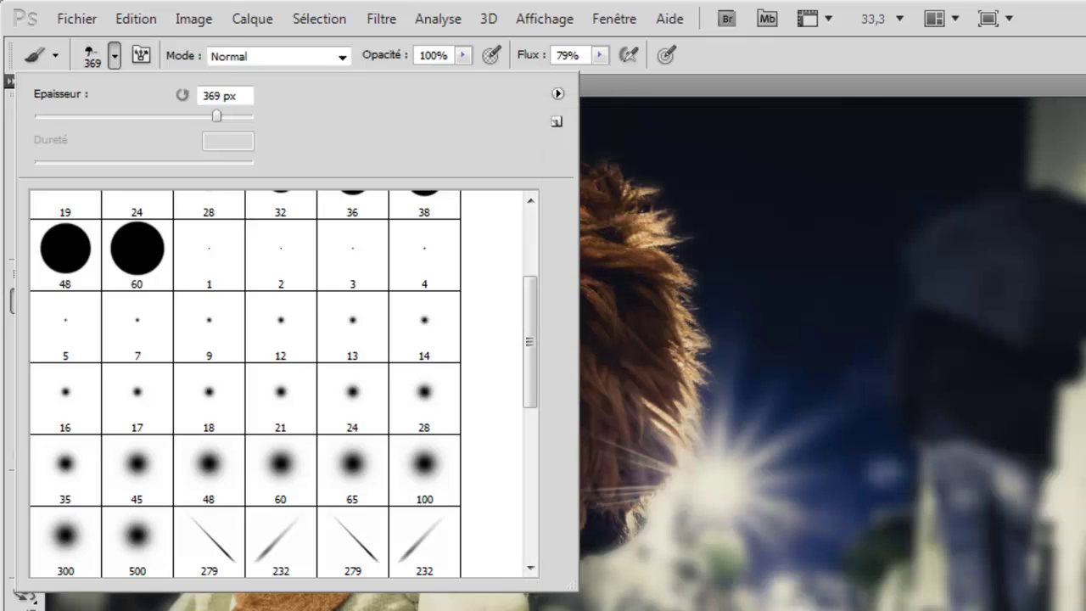
# Choose the 638 px rain brush named 11, with sparse slanted streaks, from the newly loaded rain brushes
pyautogui.click(524, 523)
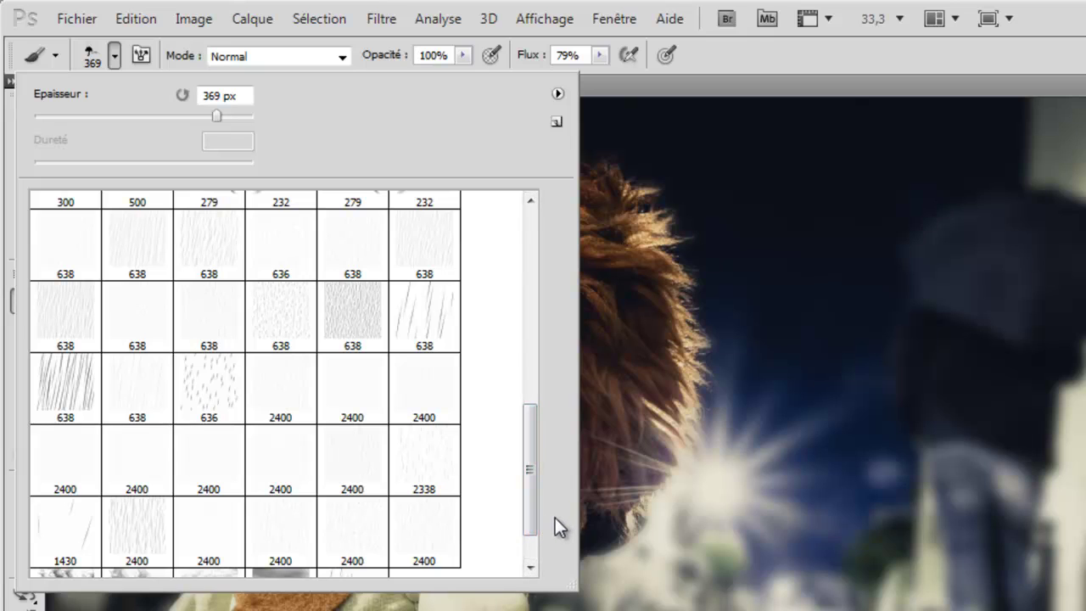
pyautogui.moveTo(528, 513)
pyautogui.mouseDown()
pyautogui.moveTo(529, 560)
pyautogui.moveTo(516, 404)
pyautogui.moveTo(515, 492)
pyautogui.mouseUp()
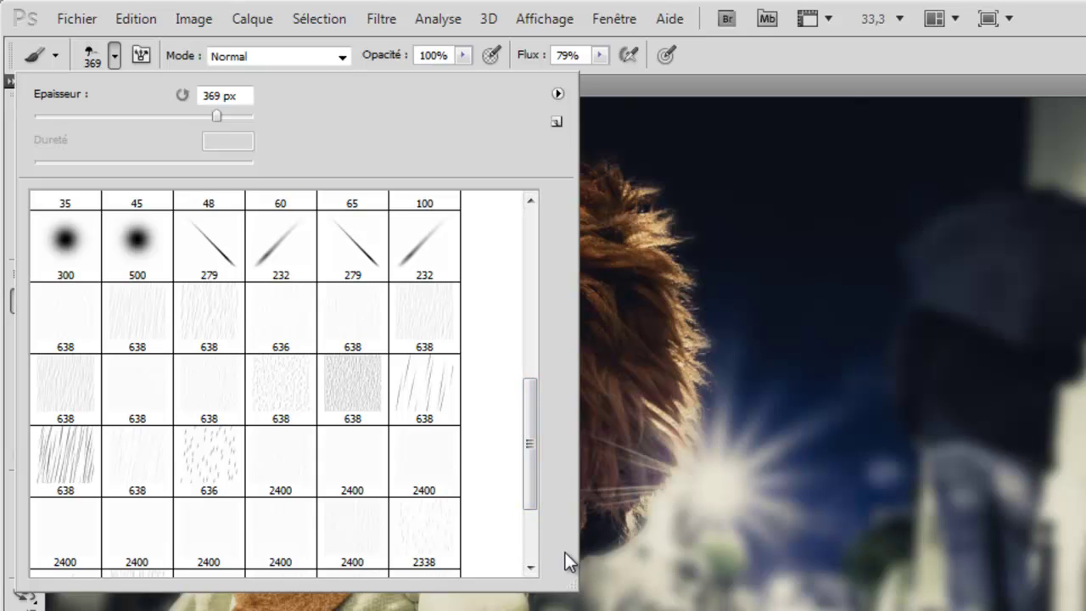
pyautogui.click(439, 389)
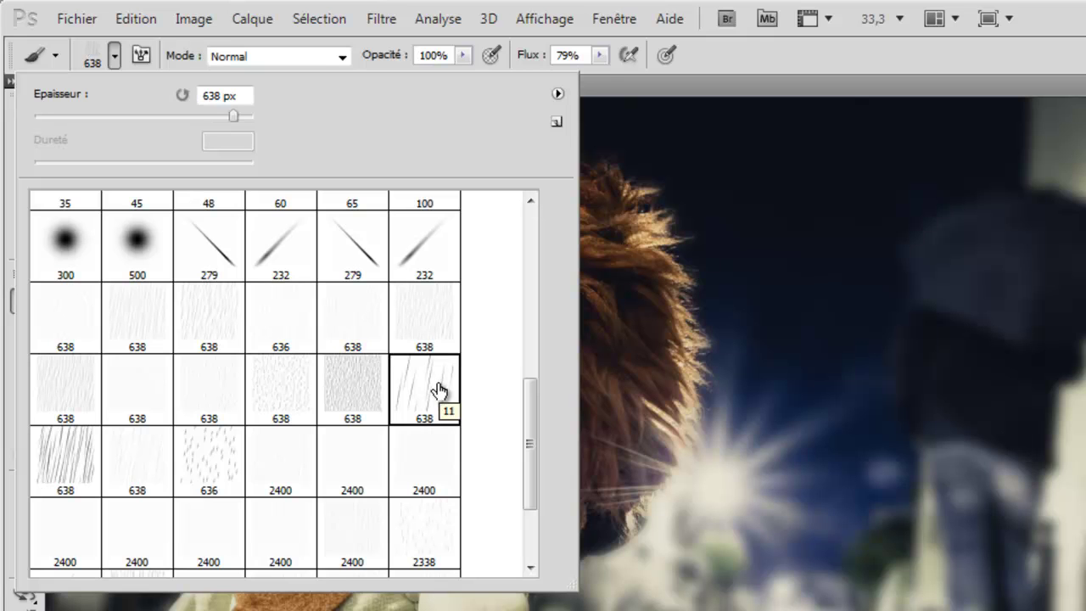
pyautogui.press('Return')
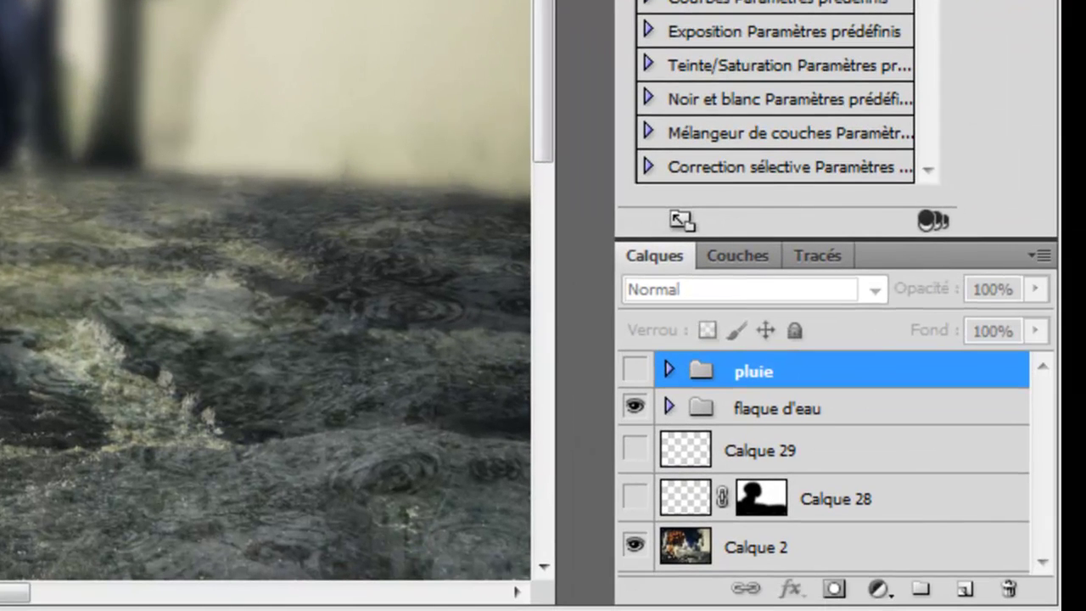
# Add a new empty layer above the pluie group and enlarge the rain brush to 1242 px
pyautogui.click(967, 589)
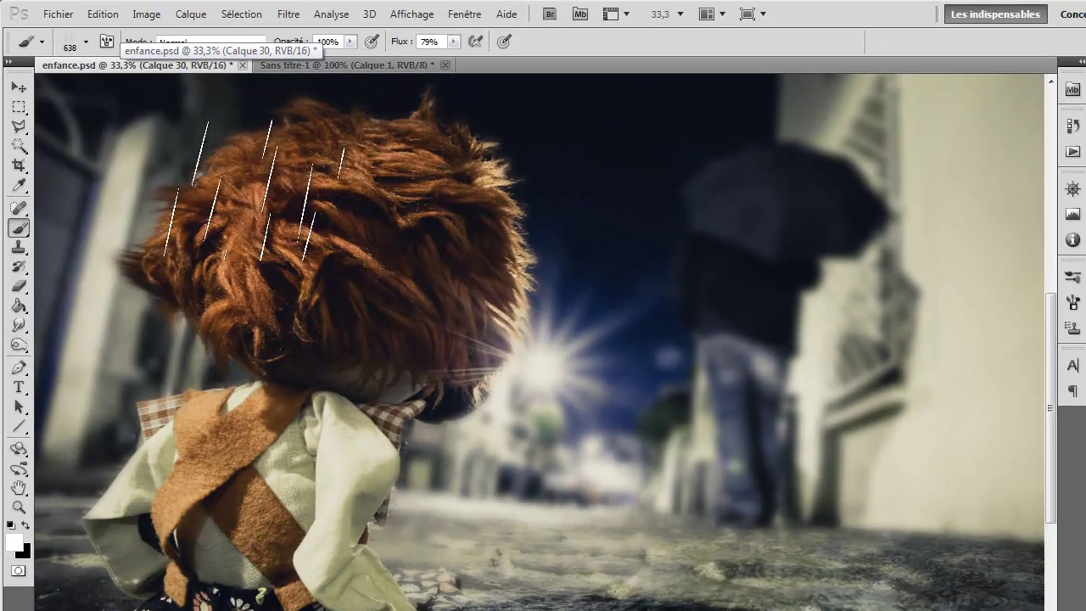
pyautogui.click(85, 41)
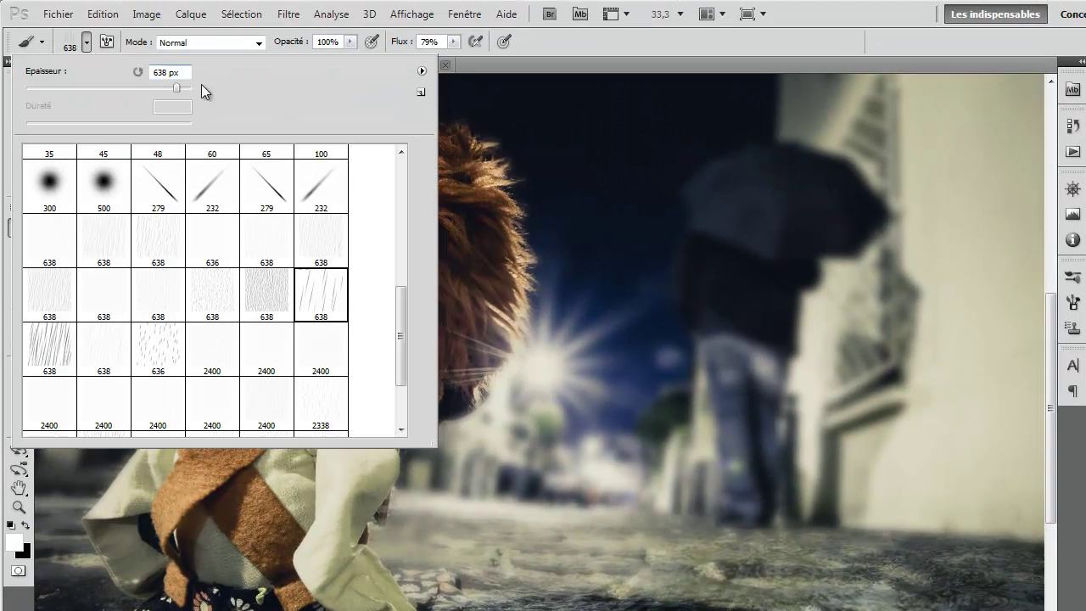
pyautogui.moveTo(178, 89); pyautogui.dragTo(183, 89)
pyautogui.click(681, 46)
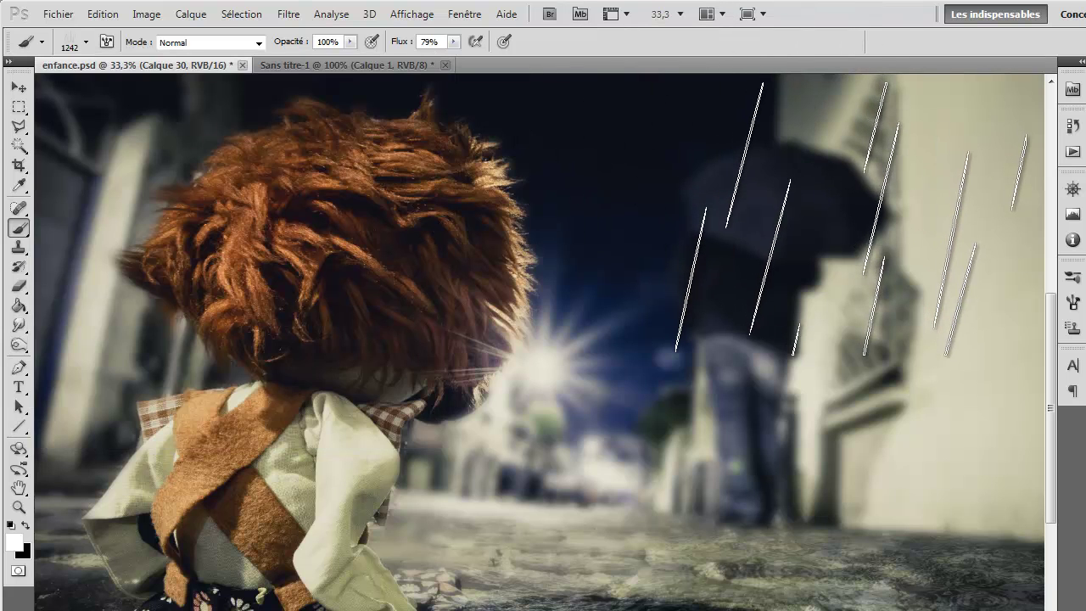
# Paint white slanted rain streaks across the whole photo on the new layer with the 1242 px rain brush
pyautogui.scroll(-3, 850, 218)
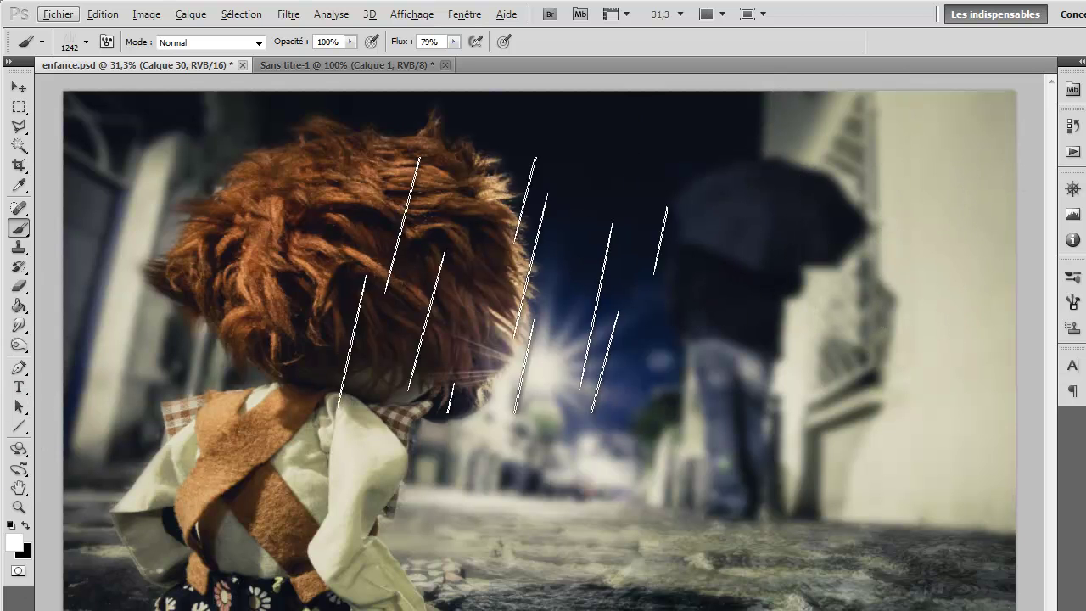
pyautogui.moveTo(885, 200); pyautogui.dragTo(860, 246)
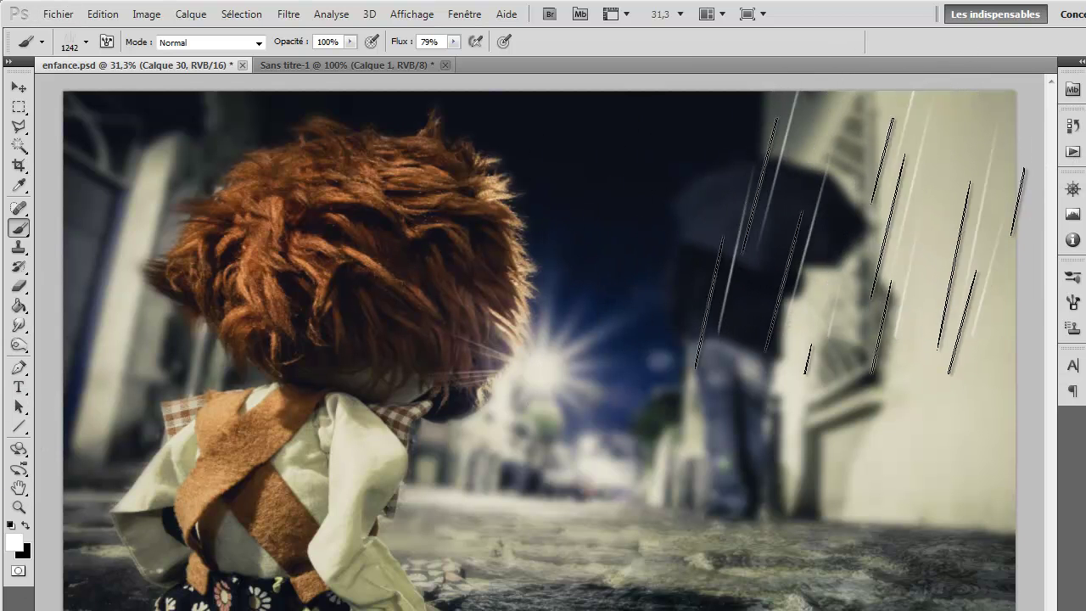
pyautogui.moveTo(552, 208)
pyautogui.mouseDown()
pyautogui.moveTo(577, 212)
pyautogui.moveTo(543, 220)
pyautogui.moveTo(356, 509)
pyautogui.moveTo(924, 509)
pyautogui.mouseUp()
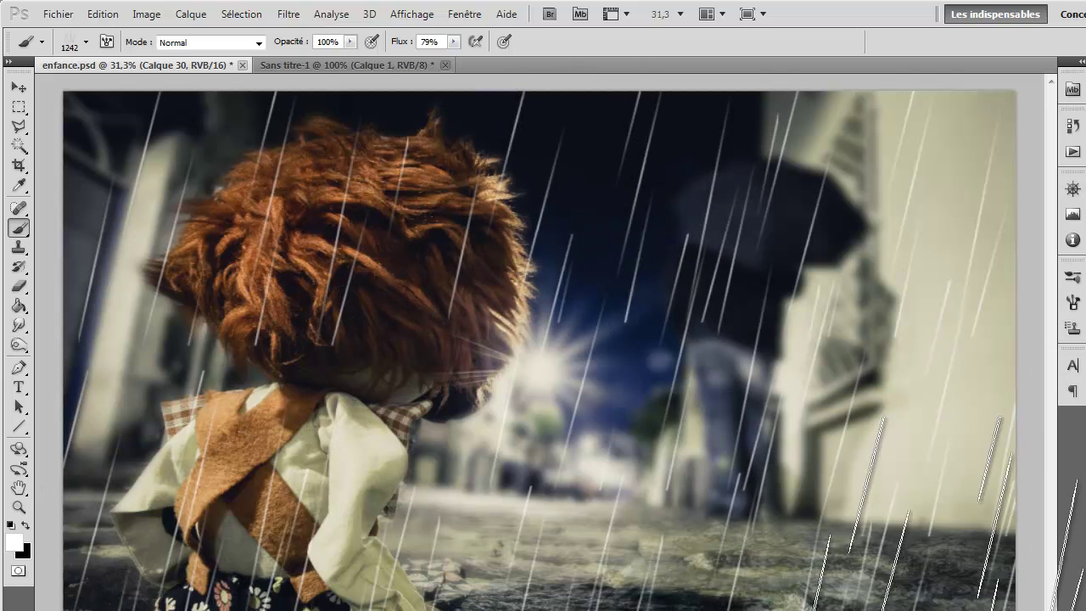
pyautogui.click(650, 437)
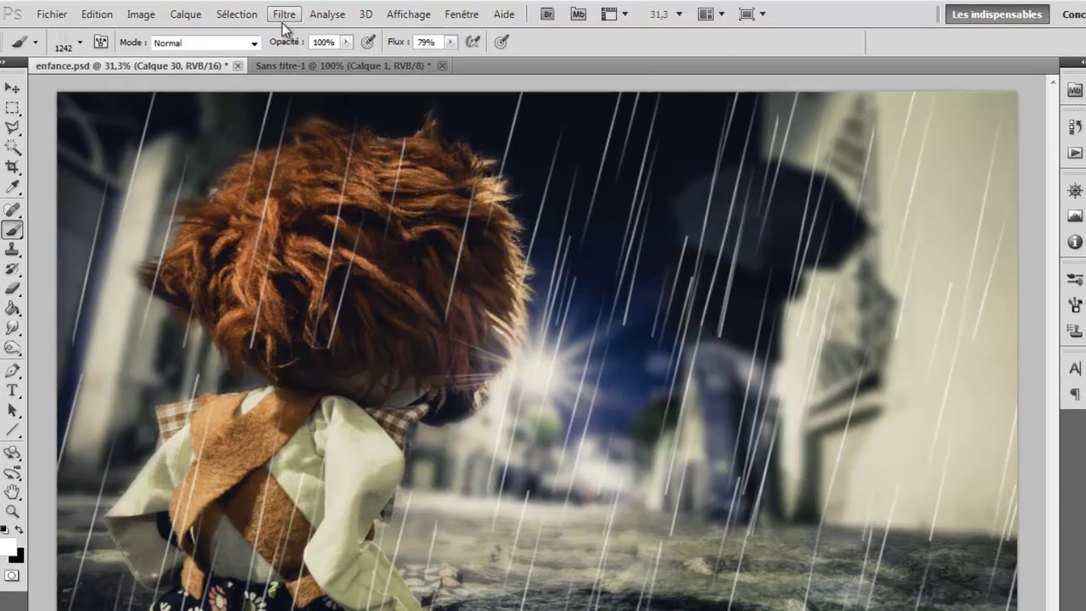
# Apply a Gaussian blur to the rain streaks on Calque 30
pyautogui.click(284, 17)
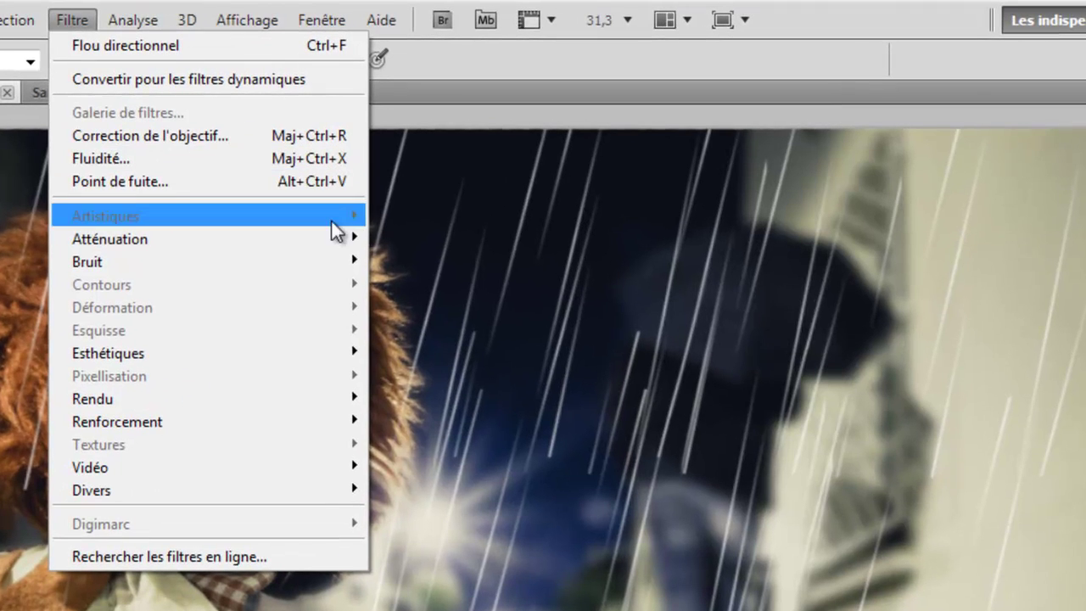
pyautogui.moveTo(477, 172)
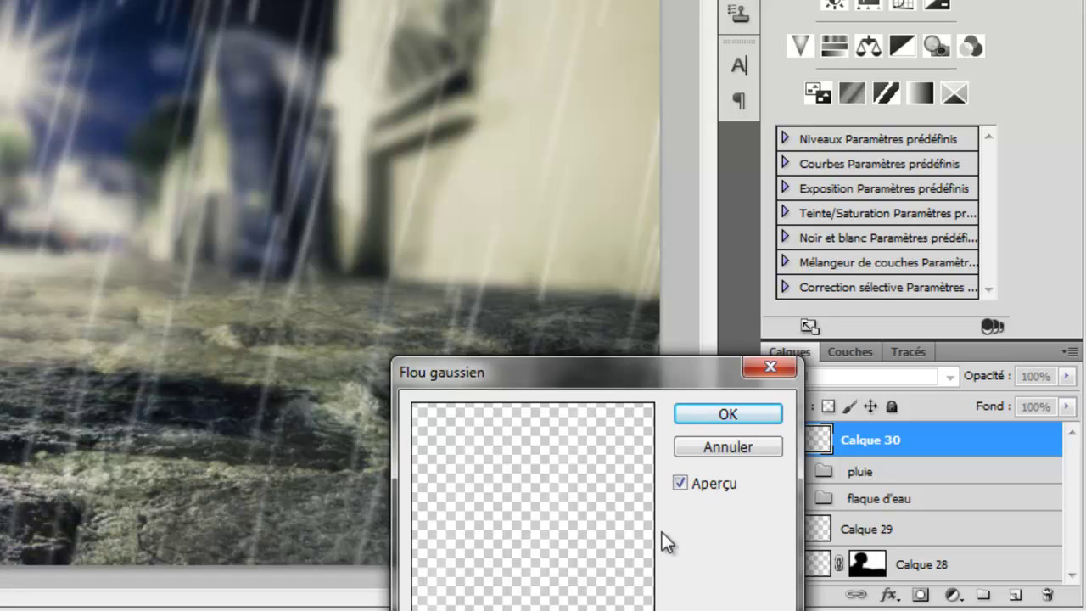
pyautogui.click(703, 415)
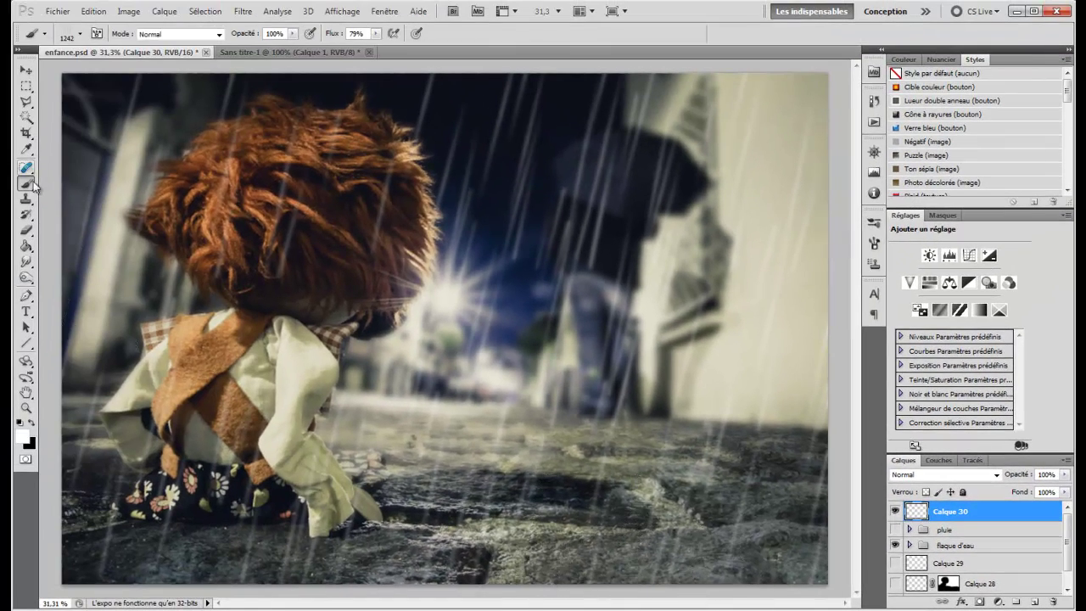
# Switch the Brush tool to the 28 px soft round brush with 0% hardness
pyautogui.click(78, 34)
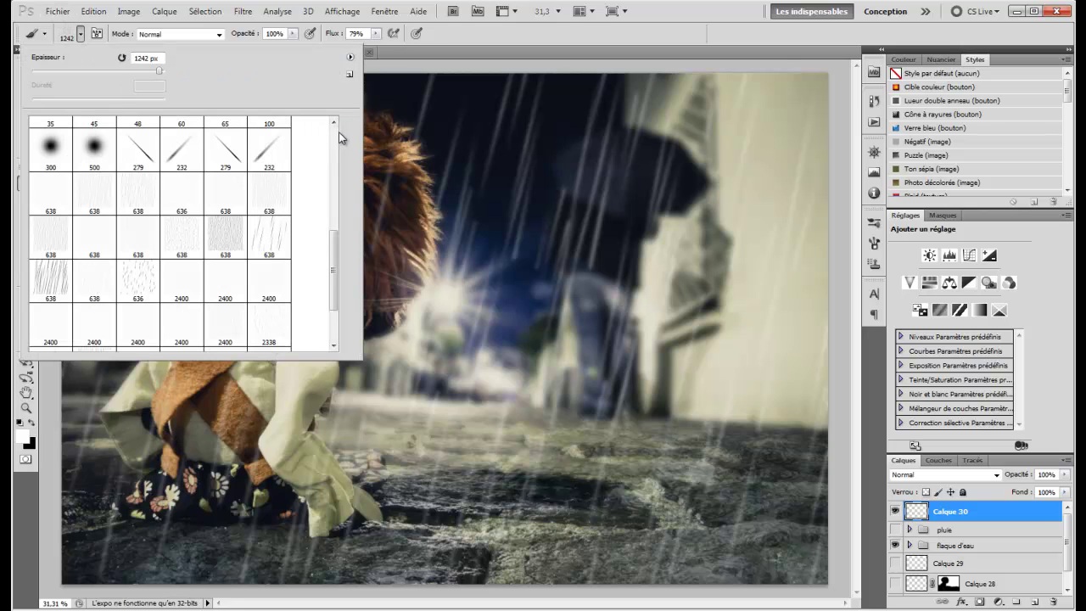
pyautogui.scroll(10, 329, 132)
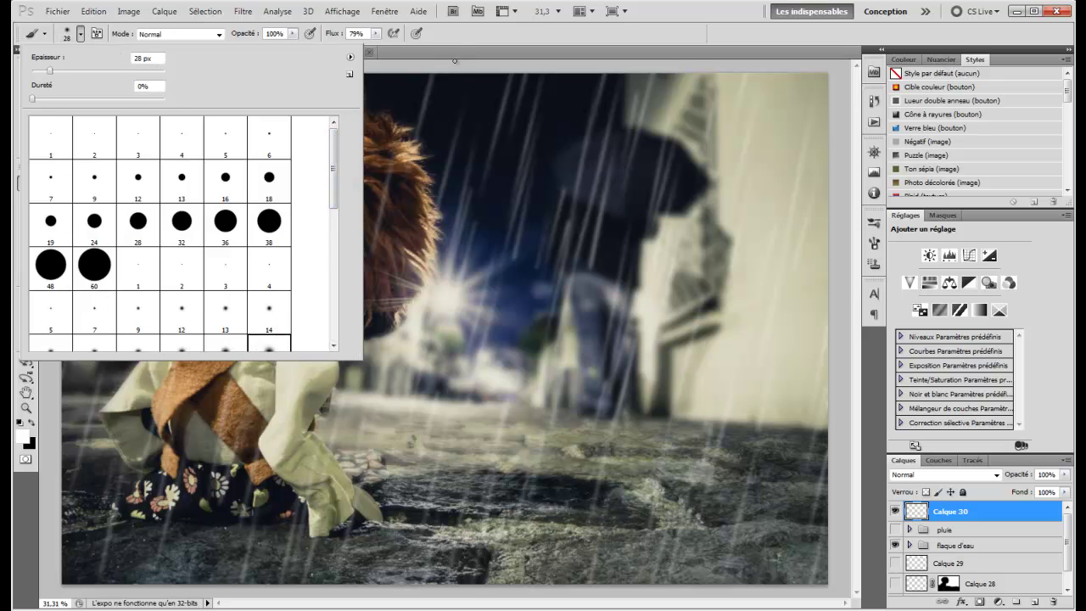
pyautogui.click(479, 46)
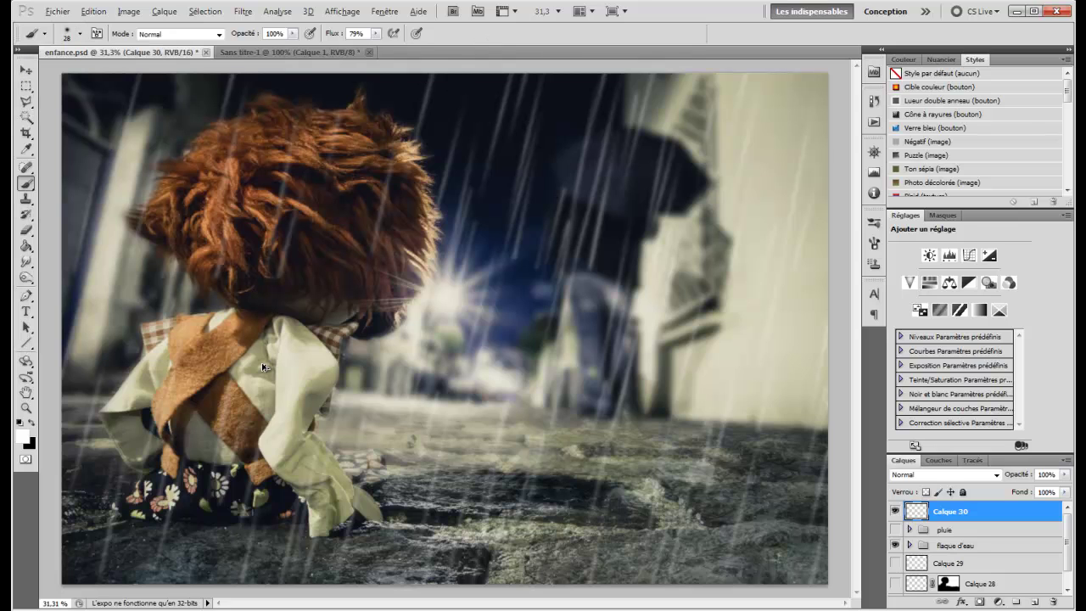
# Add a layer mask to Calque 30 and hide the rain over the doll and the cobblestones with a large soft brush
pyautogui.moveTo(332, 406); pyautogui.dragTo(386, 434)
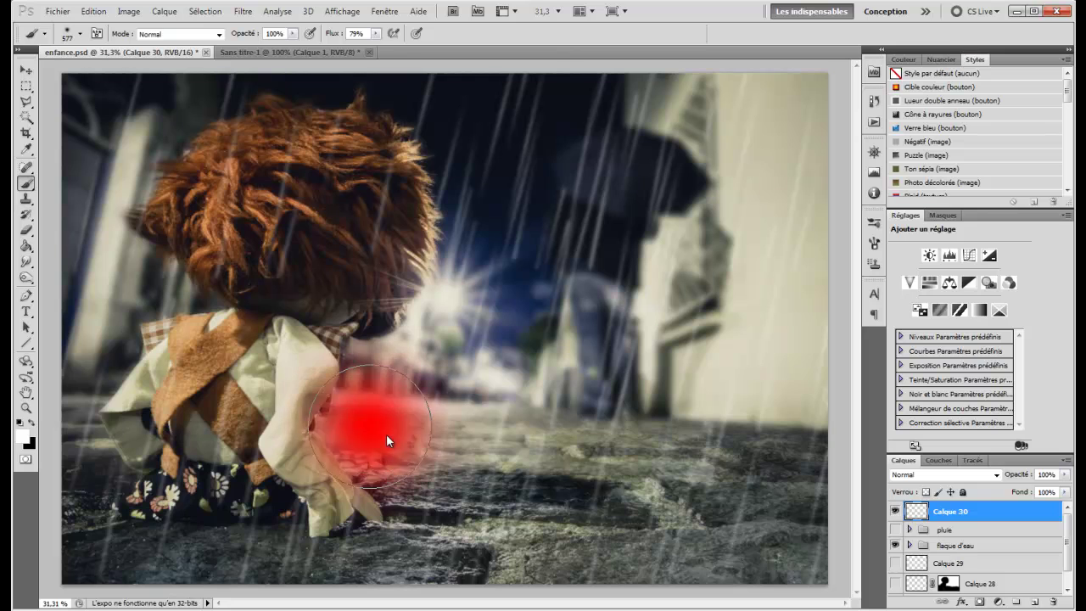
pyautogui.moveTo(322, 496); pyautogui.dragTo(283, 462)
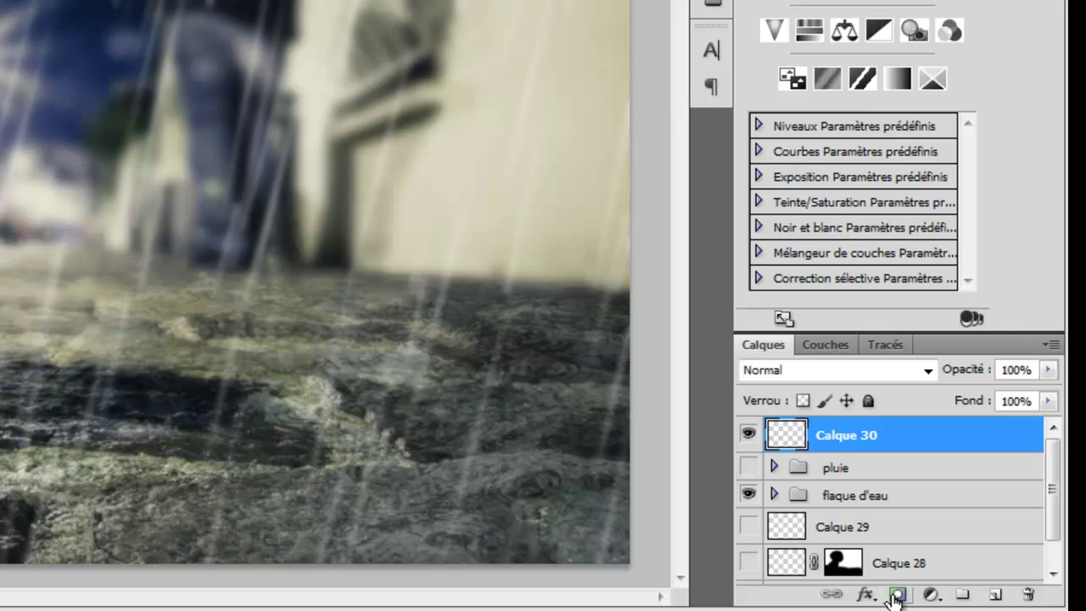
pyautogui.click(897, 594)
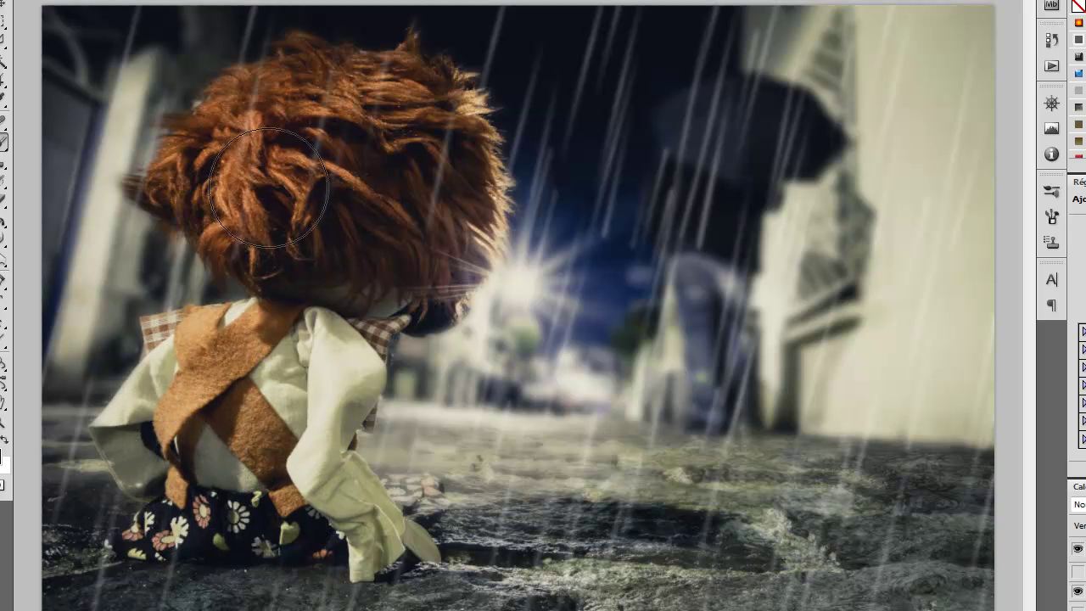
pyautogui.moveTo(300, 127)
pyautogui.mouseDown()
pyautogui.moveTo(357, 134)
pyautogui.moveTo(411, 115)
pyautogui.moveTo(438, 174)
pyautogui.moveTo(441, 223)
pyautogui.moveTo(424, 254)
pyautogui.moveTo(443, 229)
pyautogui.moveTo(393, 144)
pyautogui.mouseUp()
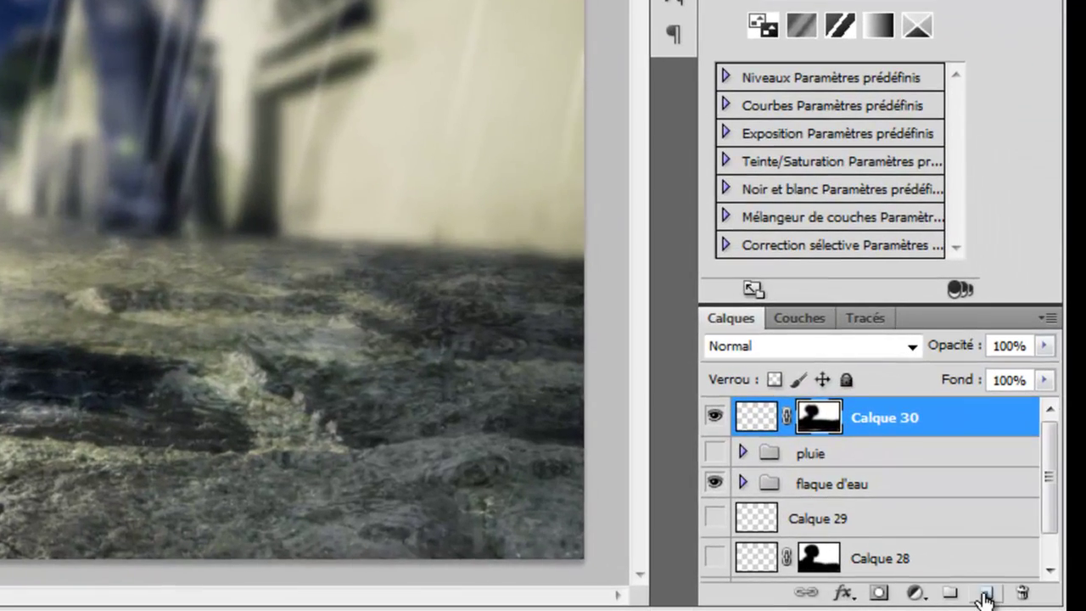
# Add a new empty layer above Calque 30 and choose a fine 638 px rain brush
pyautogui.click(984, 592)
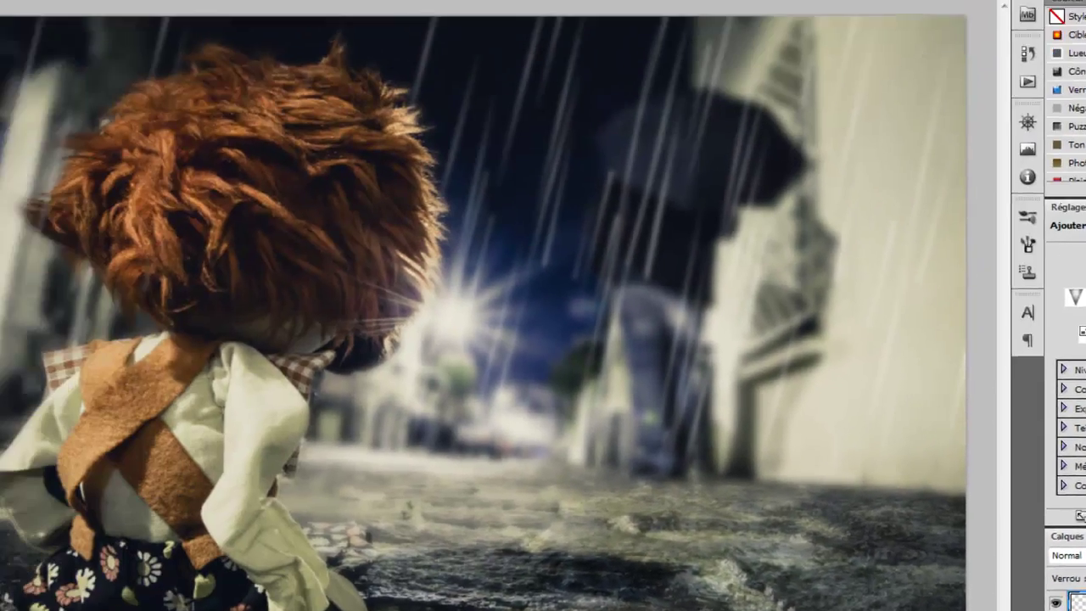
pyautogui.click(100, 42)
pyautogui.moveTo(414, 384)
pyautogui.mouseDown()
pyautogui.moveTo(411, 340)
pyautogui.moveTo(412, 352)
pyautogui.mouseUp()
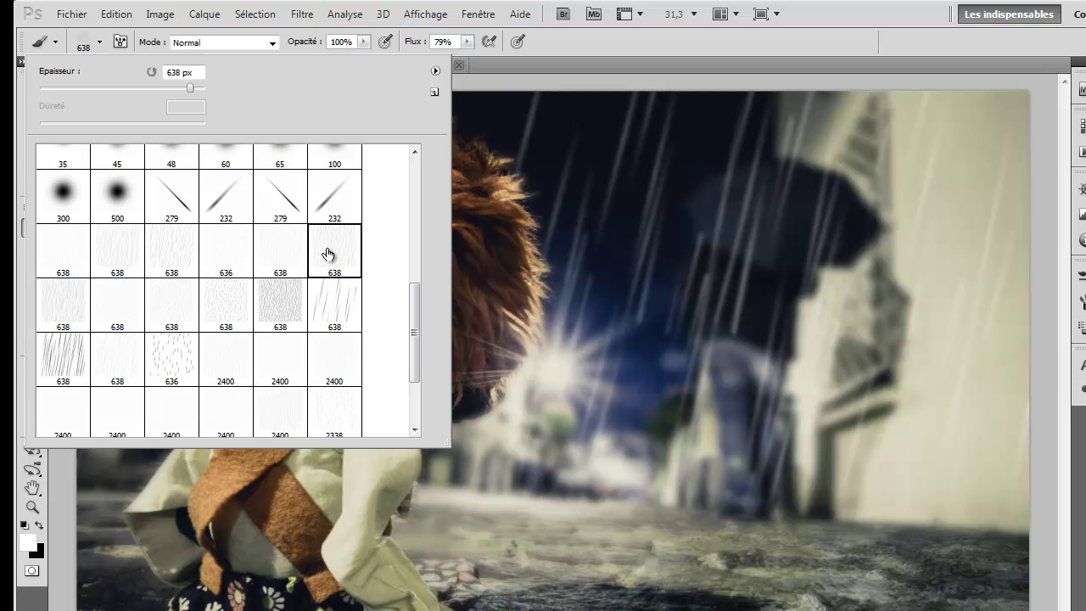
pyautogui.doubleClick(329, 255)
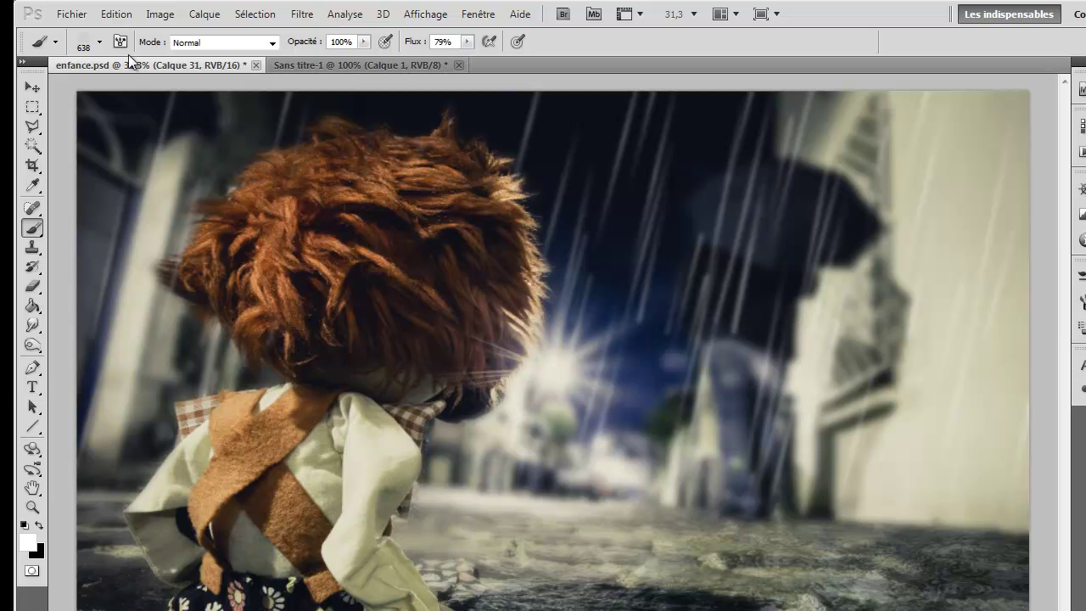
# Switch to the bolder slanted-streak rain brush, enlarge it to 813 px and paint white rain across the whole photo
pyautogui.click(99, 42)
pyautogui.moveTo(194, 87); pyautogui.dragTo(216, 96)
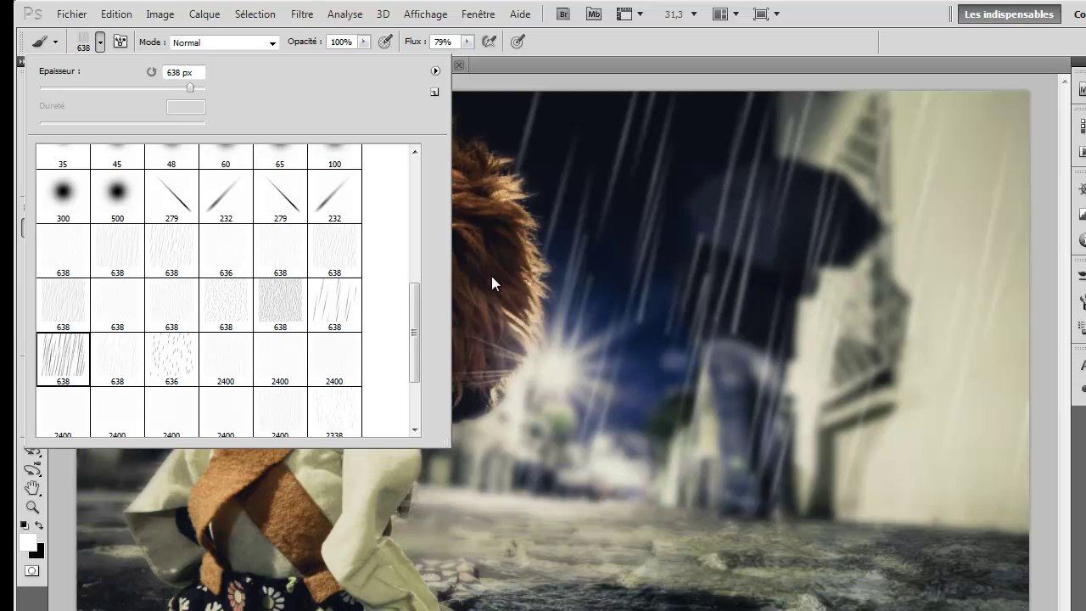
pyautogui.moveTo(202, 97); pyautogui.dragTo(204, 97)
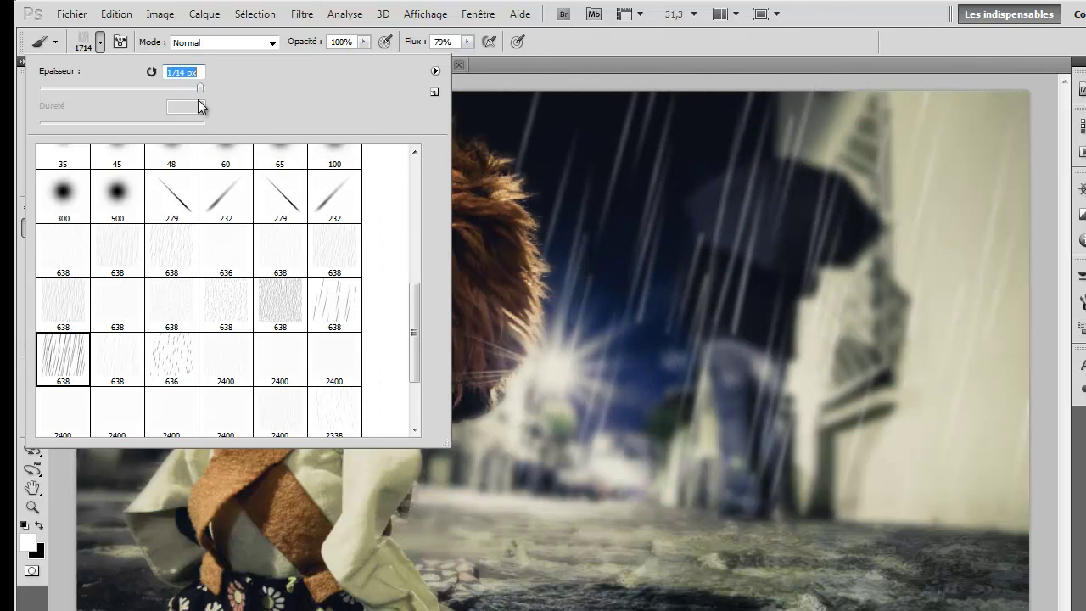
pyautogui.moveTo(198, 88); pyautogui.dragTo(194, 88)
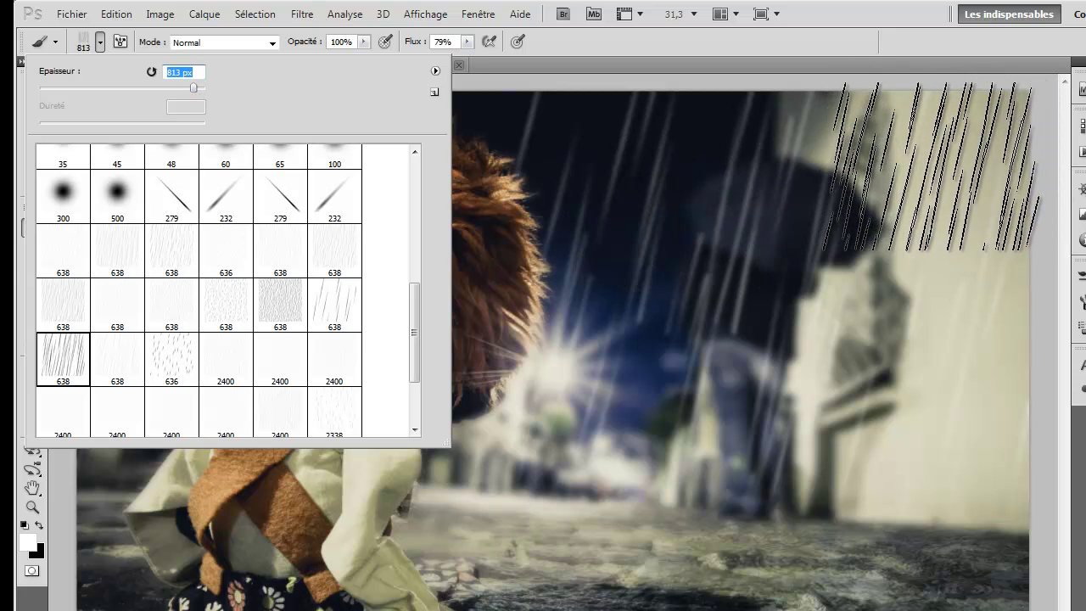
pyautogui.press('Return')
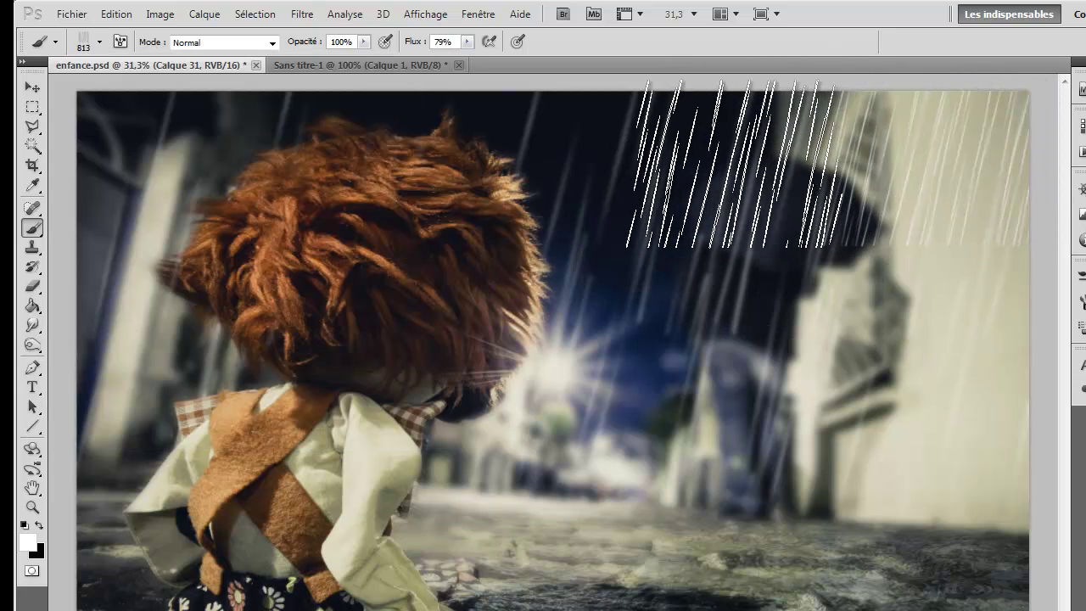
pyautogui.moveTo(738, 168)
pyautogui.mouseDown()
pyautogui.moveTo(540, 180)
pyautogui.moveTo(563, 175)
pyautogui.moveTo(436, 163)
pyautogui.moveTo(47, 178)
pyautogui.moveTo(593, 314)
pyautogui.moveTo(339, 471)
pyautogui.moveTo(323, 543)
pyautogui.mouseUp()
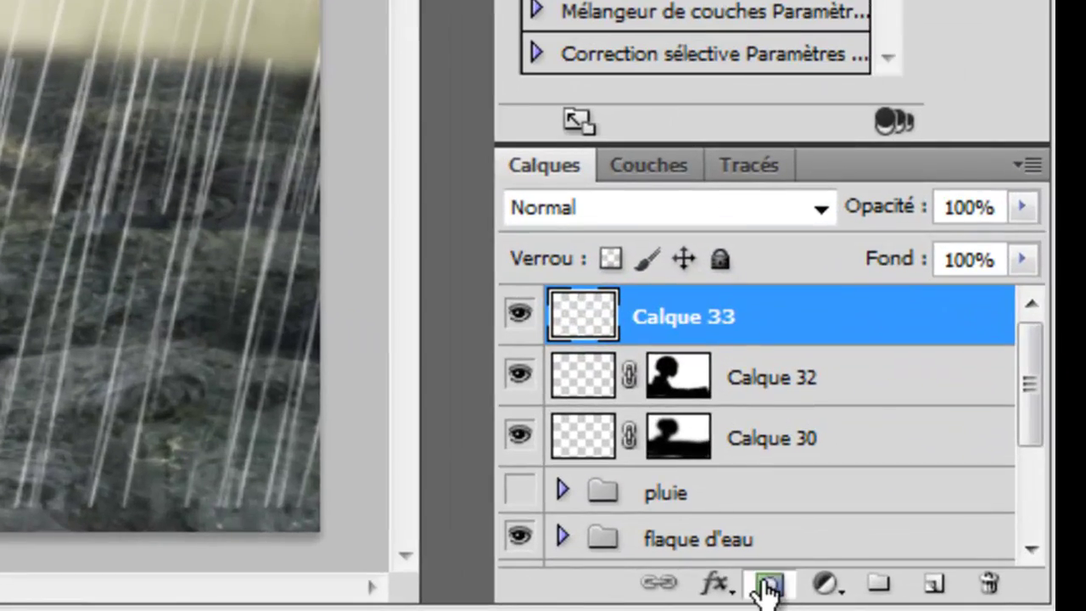
# Add a layer mask to Calque 33 and use the 500 px soft round brush with 0% hardness and 19% flow
pyautogui.click(769, 585)
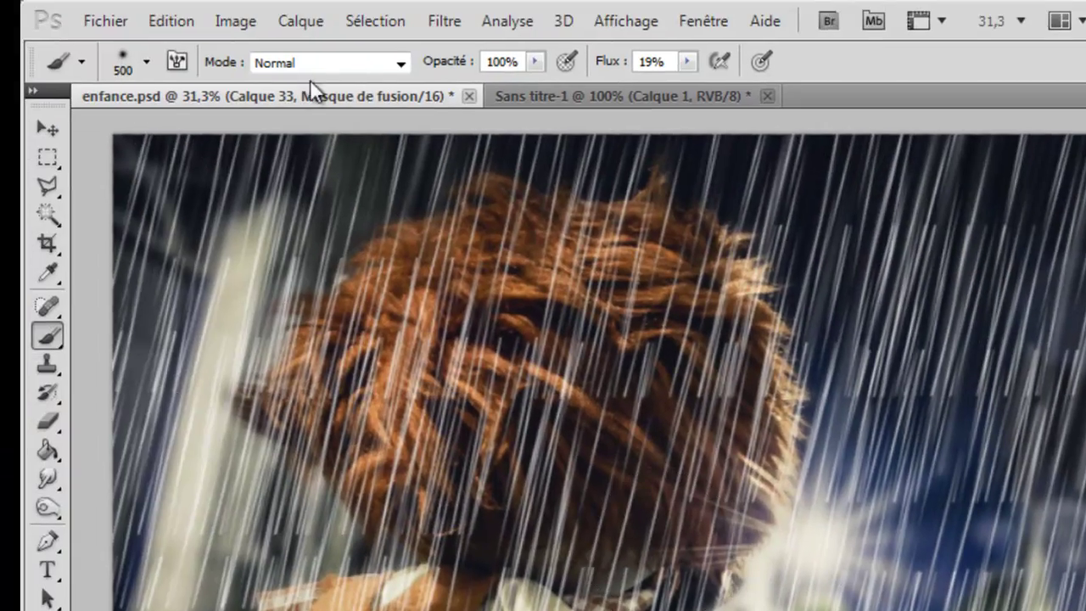
pyautogui.click(688, 60)
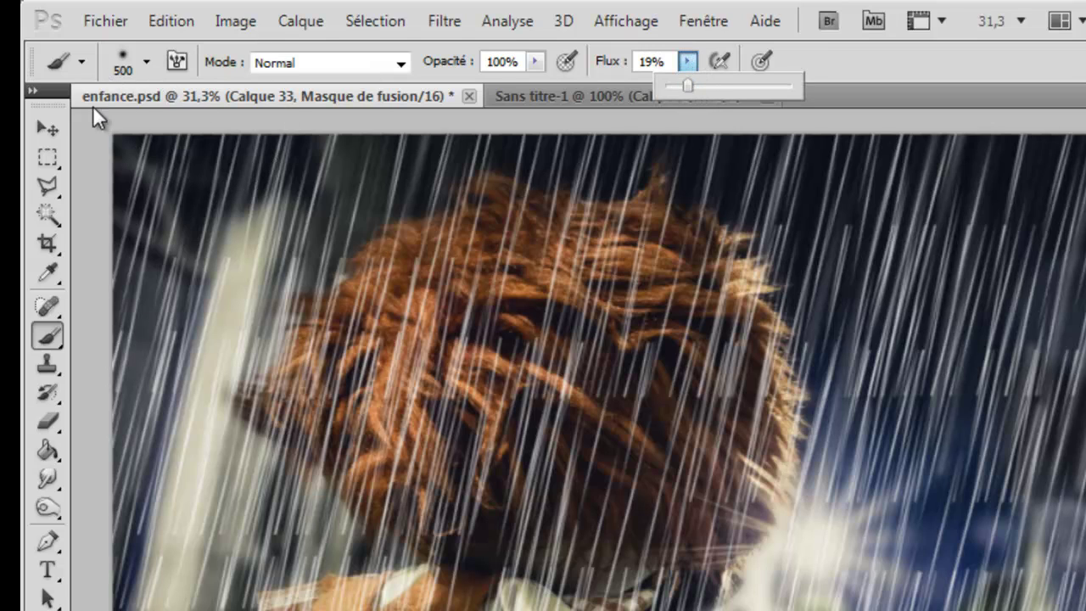
pyautogui.click(122, 68)
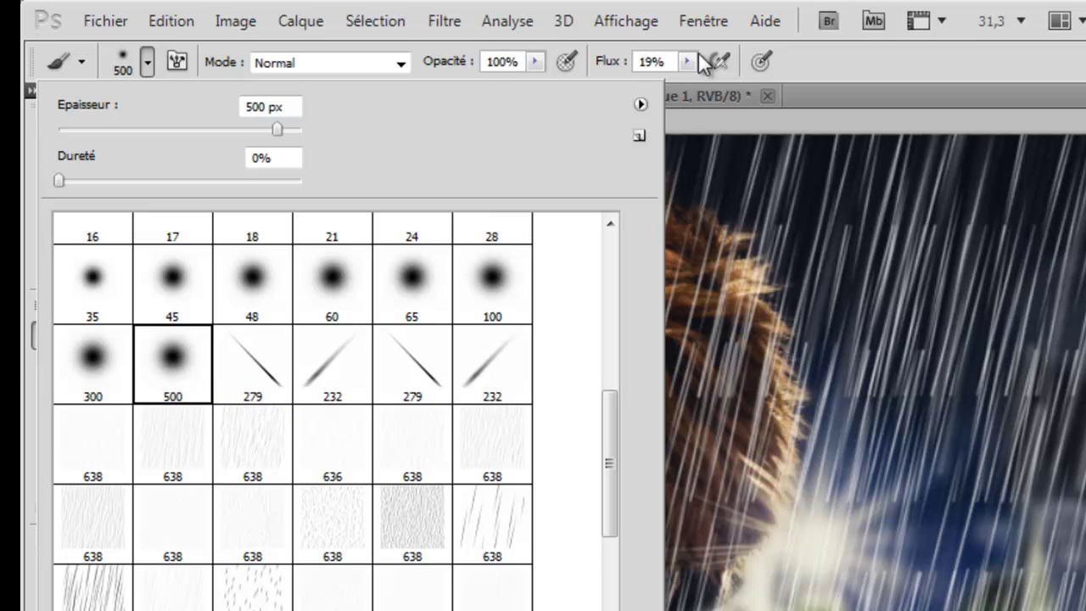
pyautogui.click(812, 51)
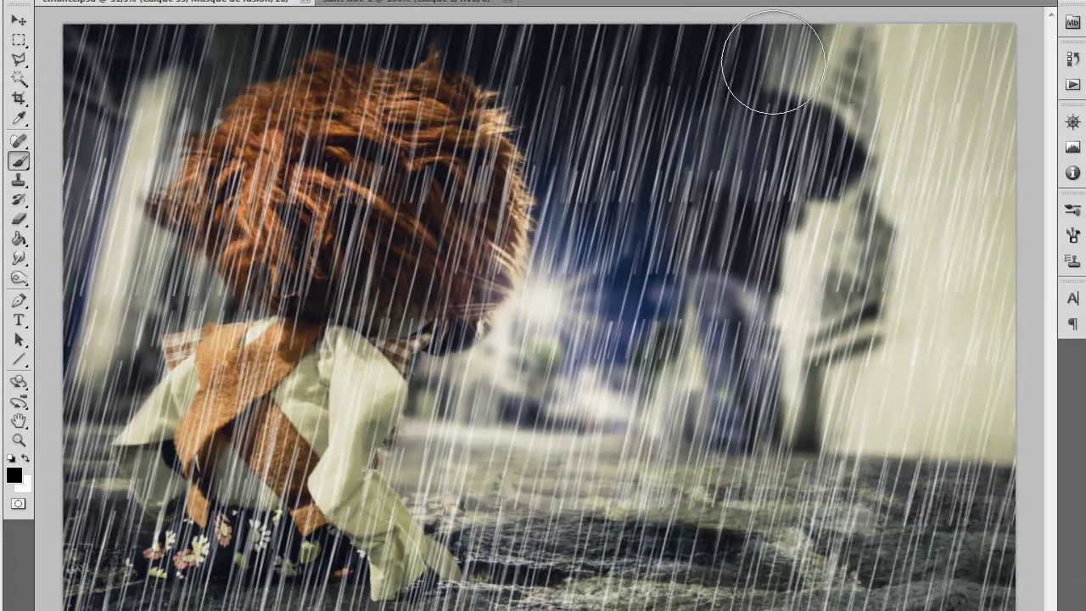
# Paint black in irregular patches on Calque 33's mask to thin the rain, and set the layer's opacity to 60%
pyautogui.moveTo(772, 62)
pyautogui.mouseDown()
pyautogui.moveTo(905, 66)
pyautogui.moveTo(945, 113)
pyautogui.mouseUp()
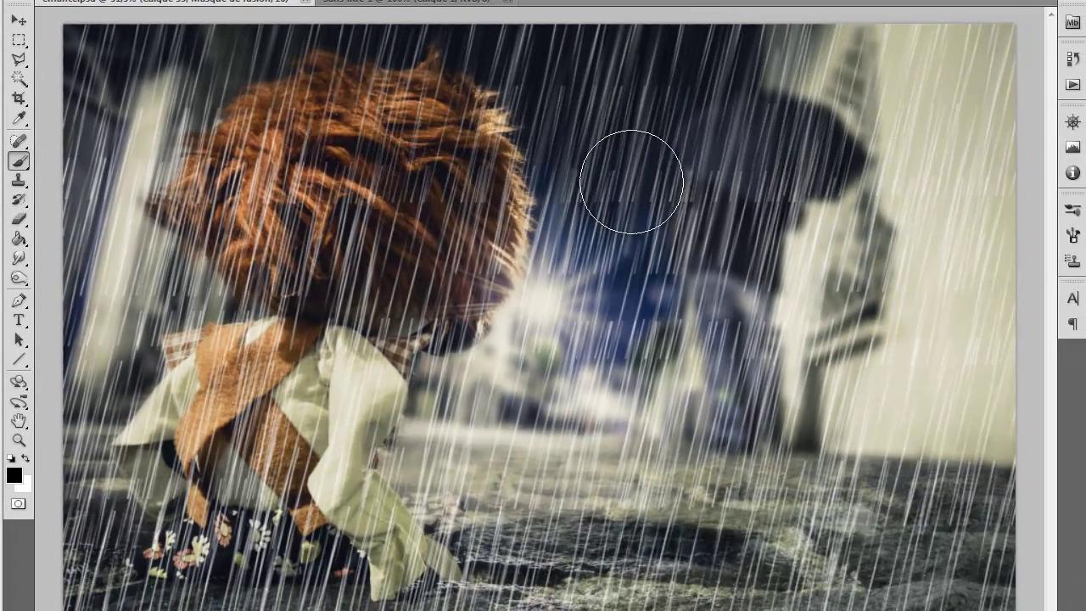
pyautogui.moveTo(173, 198); pyautogui.dragTo(97, 164)
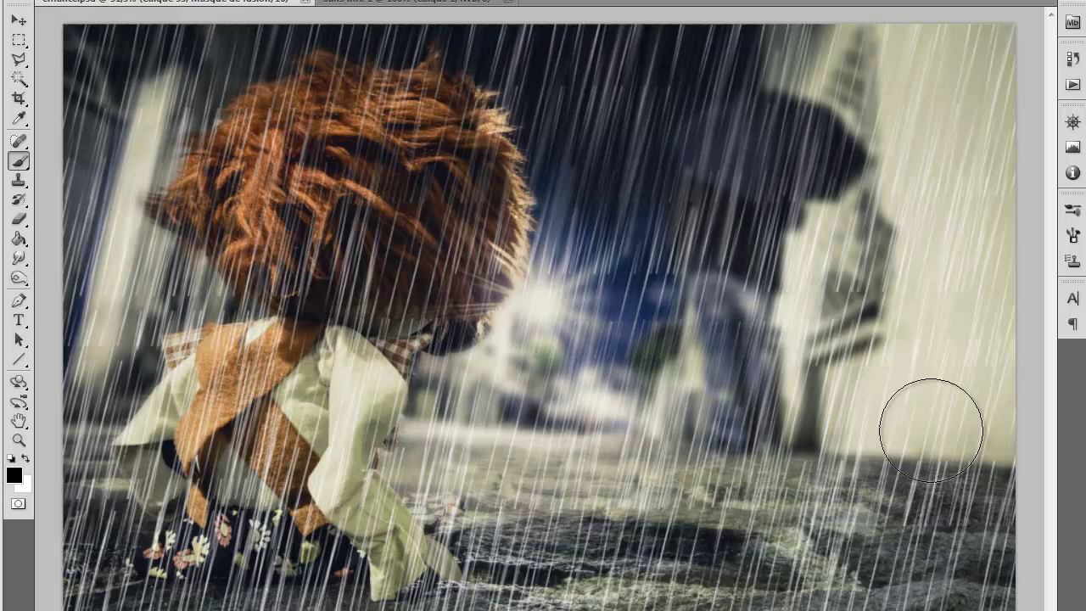
pyautogui.moveTo(375, 436); pyautogui.dragTo(243, 441)
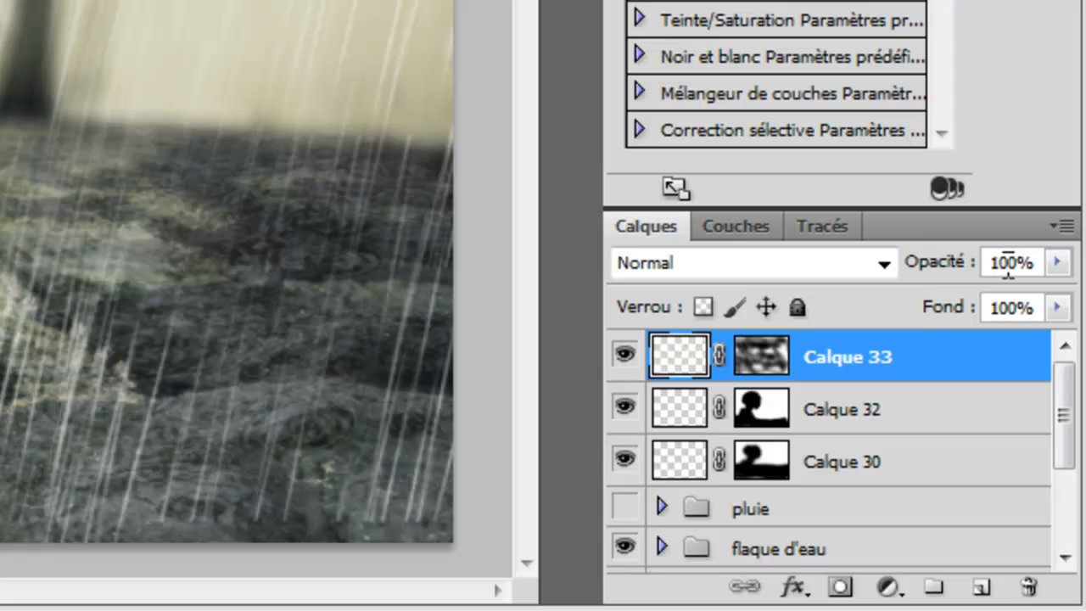
pyautogui.write('60')
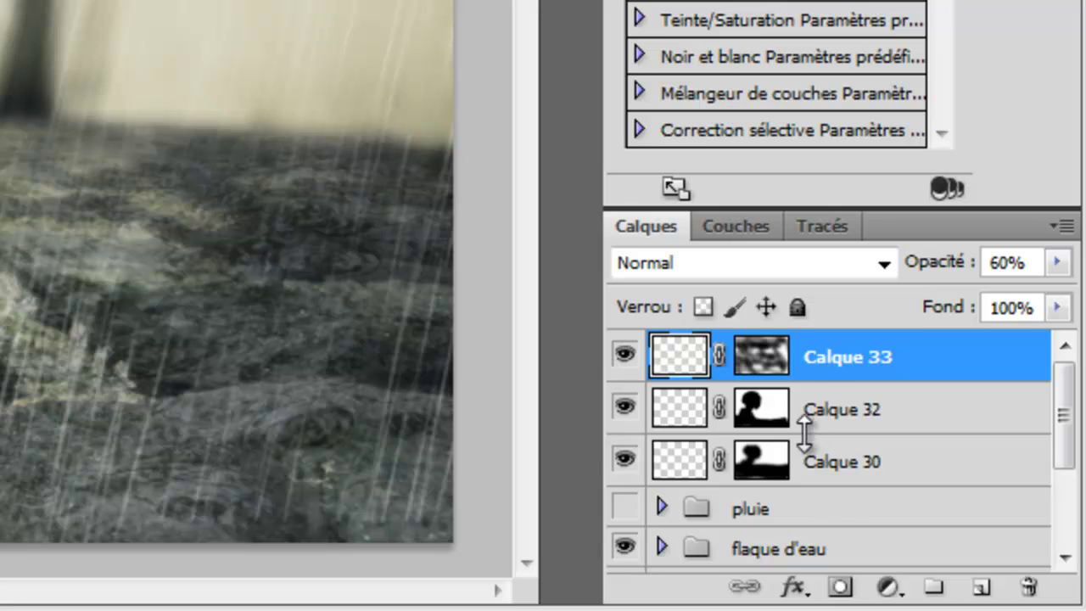
# Add a new layer above Calque 33 and enlarge the second 279 px single-streak brush to 484 px
pyautogui.click(981, 587)
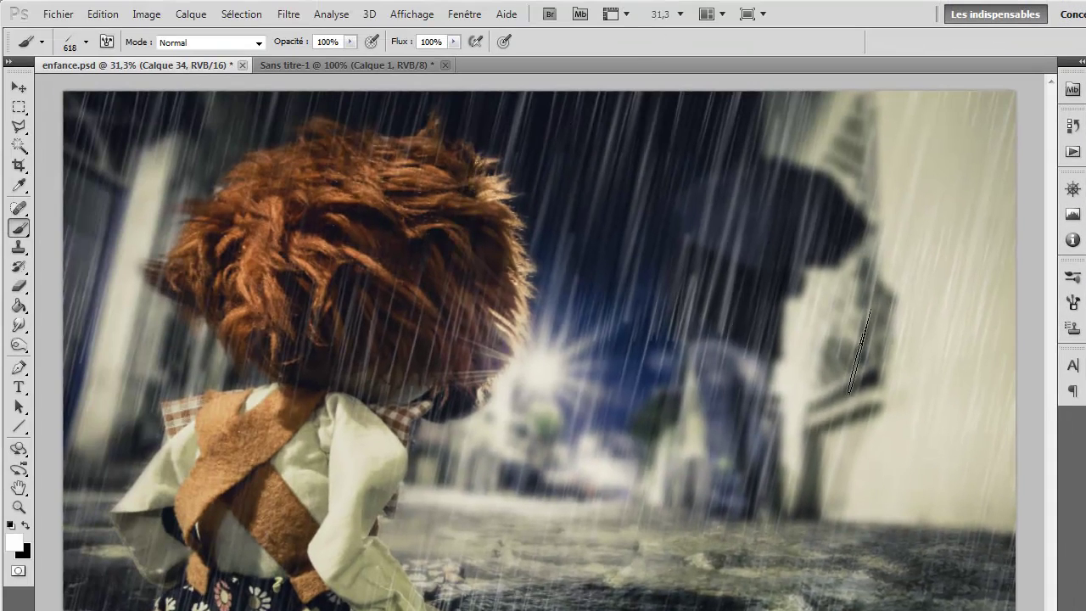
pyautogui.click(86, 43)
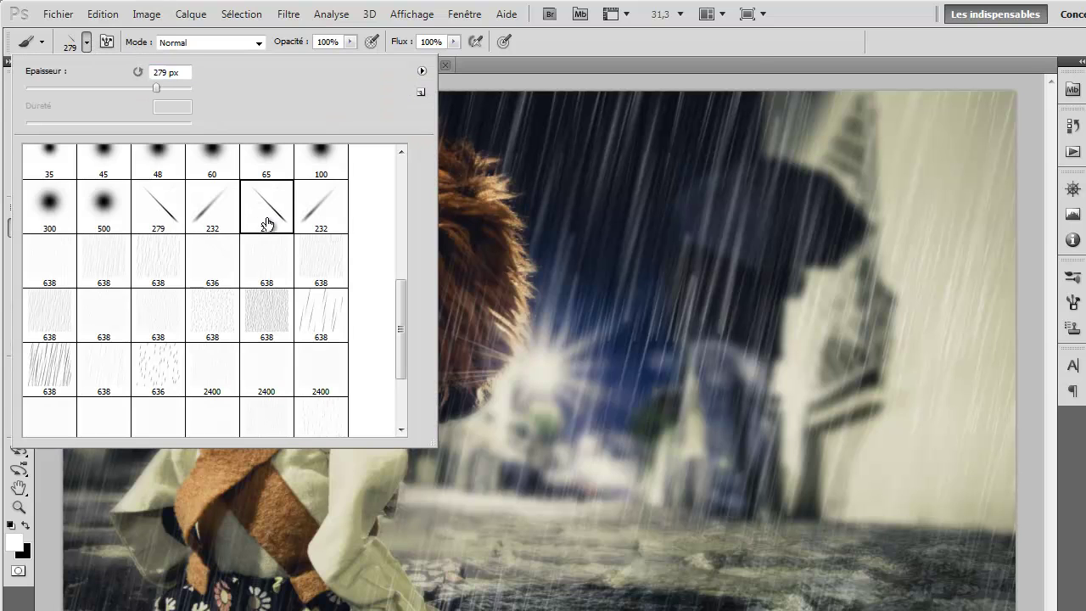
pyautogui.click(752, 63)
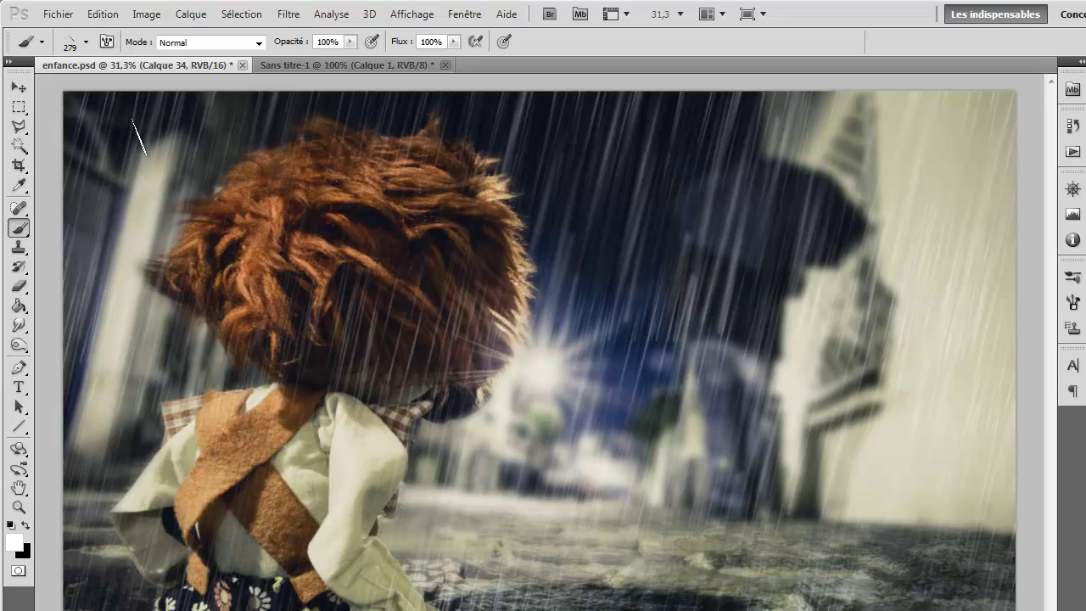
pyautogui.click(87, 41)
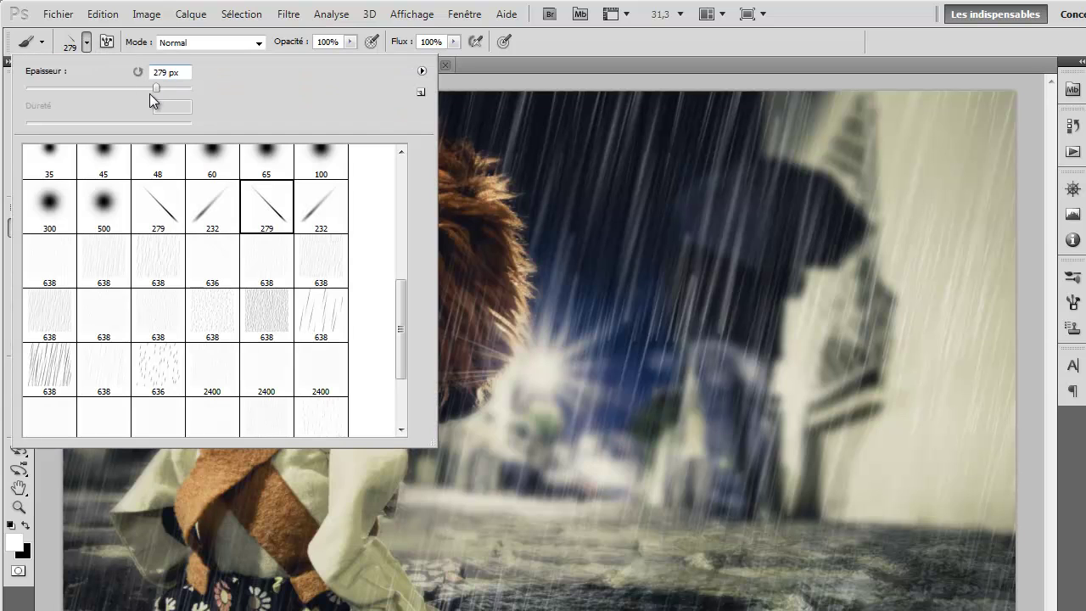
pyautogui.moveTo(169, 88); pyautogui.dragTo(172, 88)
pyautogui.click(529, 66)
# Stamp single white raindrop streaks at scattered spots over the doll, the background and the cobblestones on Calque 34
pyautogui.click(97, 161)
pyautogui.click(365, 264)
pyautogui.click(741, 305)
pyautogui.click(730, 439)
pyautogui.click(582, 579)
pyautogui.click(857, 577)
pyautogui.click(942, 183)
pyautogui.click(603, 206)
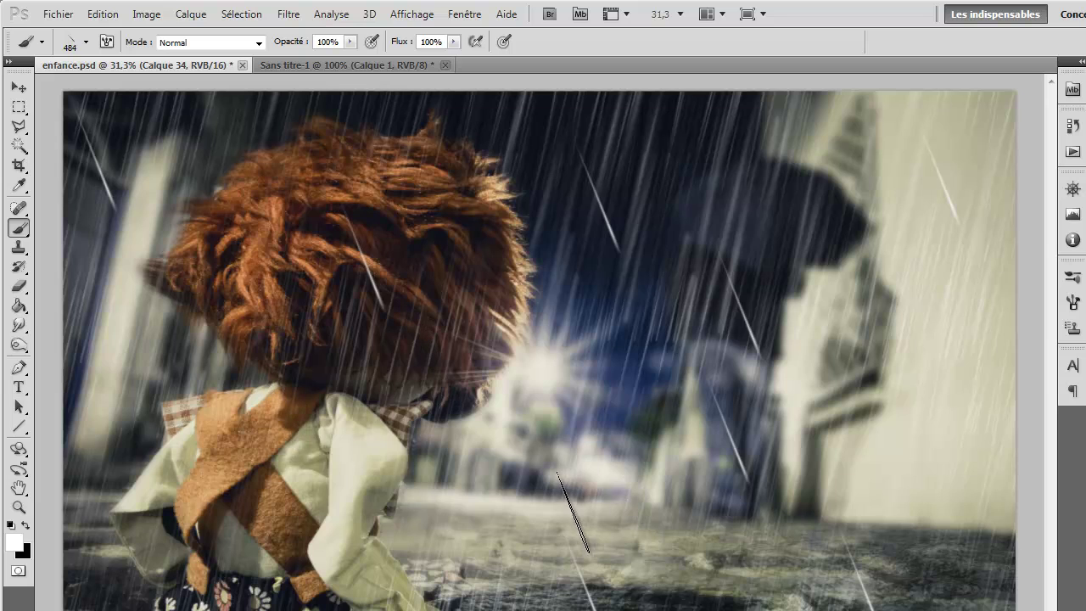
# Flip the raindrop streaks on Calque 34 horizontally with Free Transform and return to the Brush tool
pyautogui.hotkey('ctrl', 't')
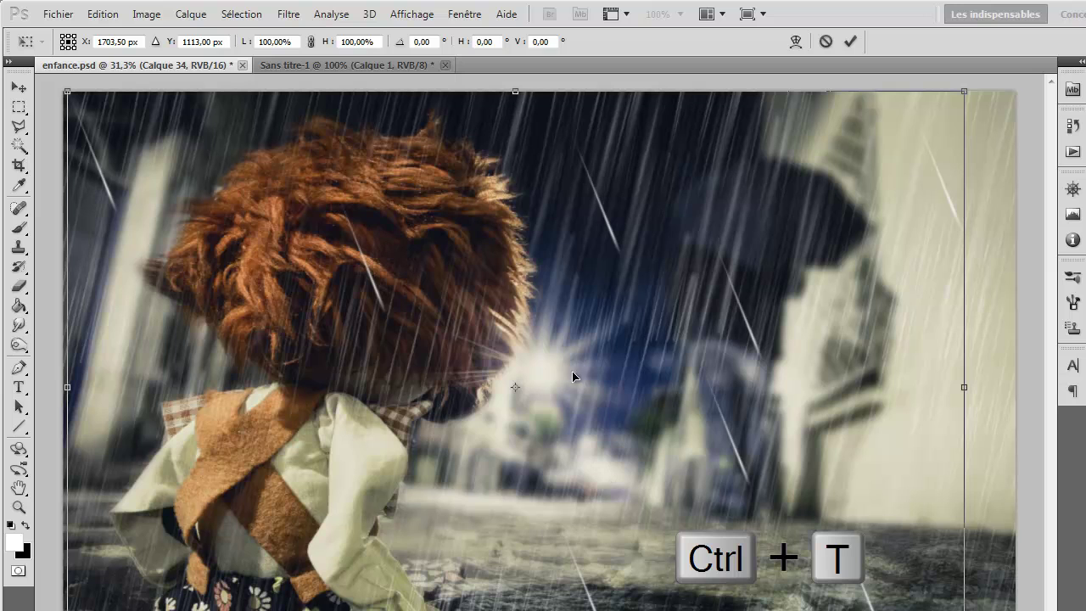
pyautogui.rightClick(442, 297)
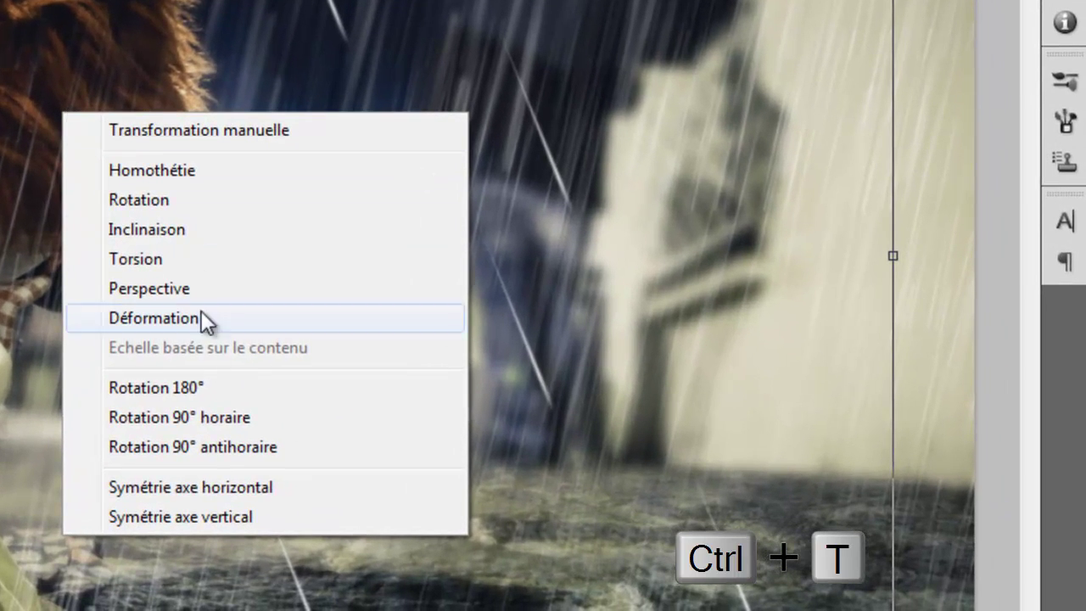
pyautogui.click(213, 486)
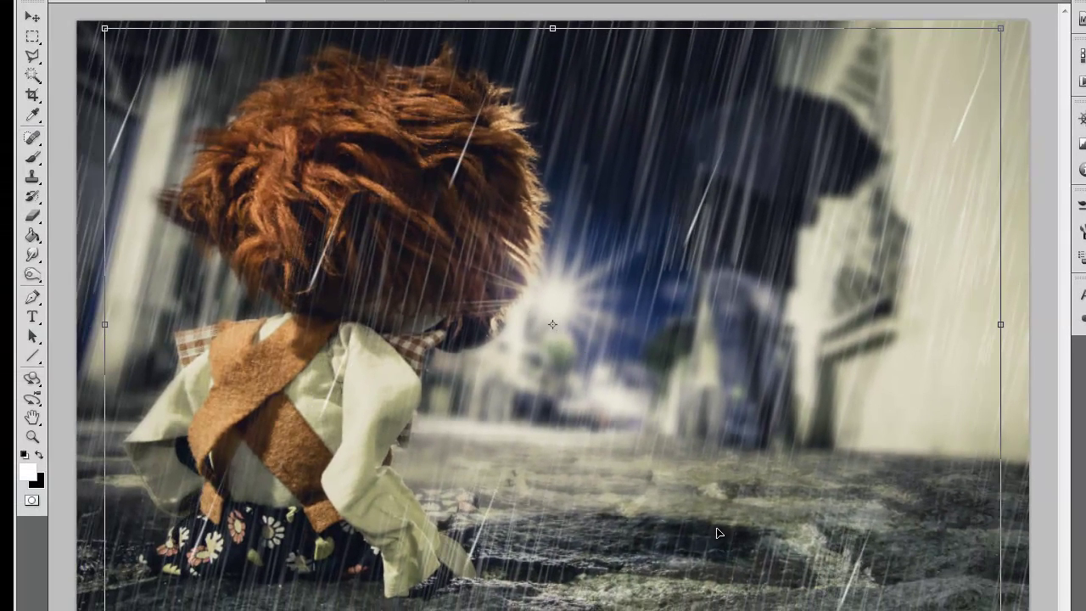
pyautogui.press('b')
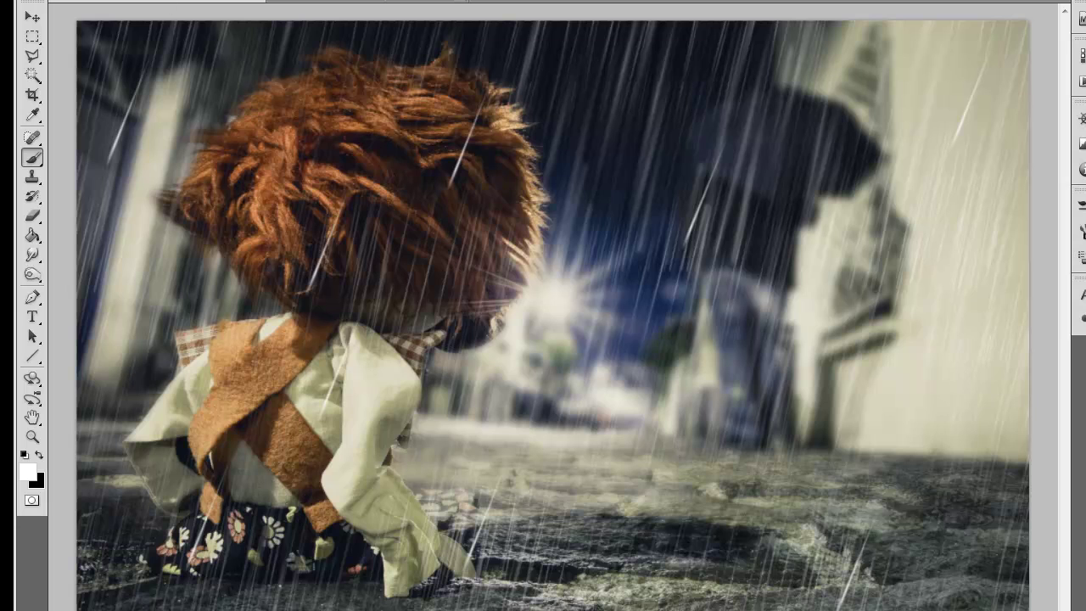
# Flip the whole image horizontally to check the composition, and flip it back
pyautogui.click(170, 0)
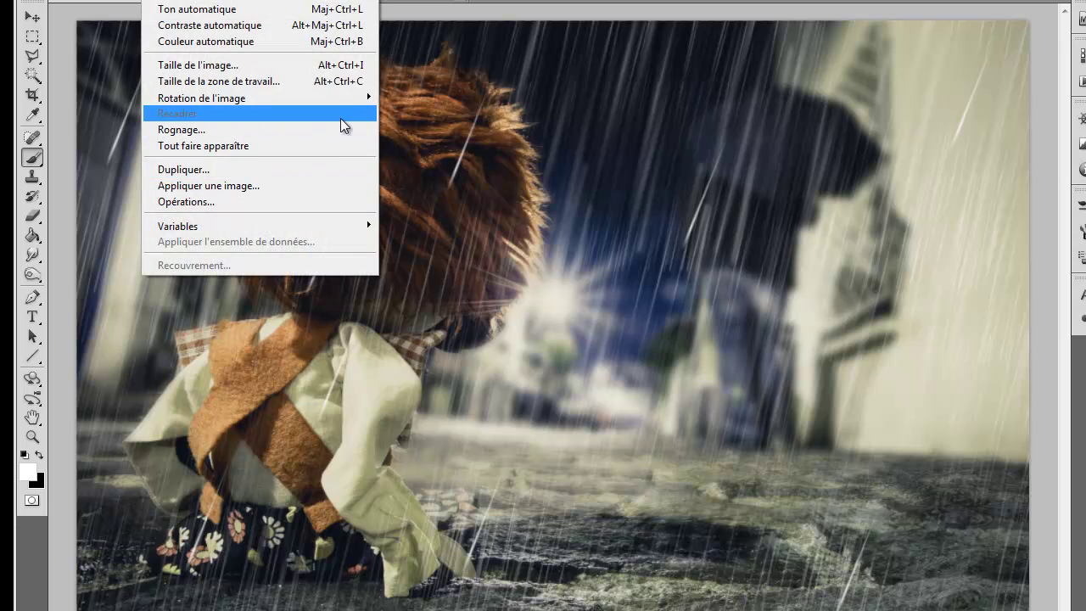
pyautogui.moveTo(339, 104)
pyautogui.click(416, 170)
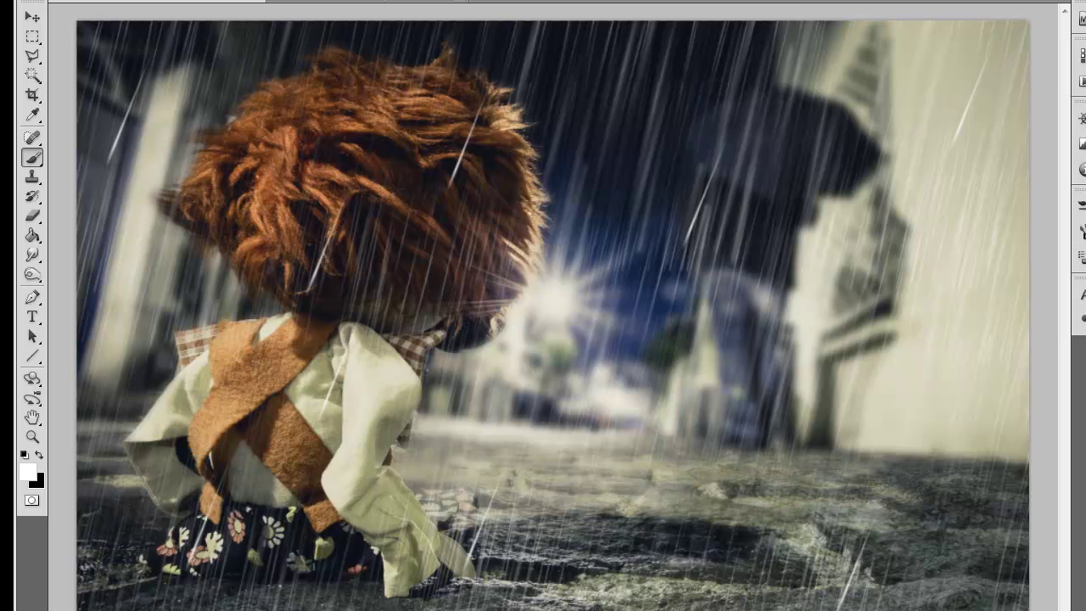
pyautogui.hotkey('ctrl', 'shift', 'h')
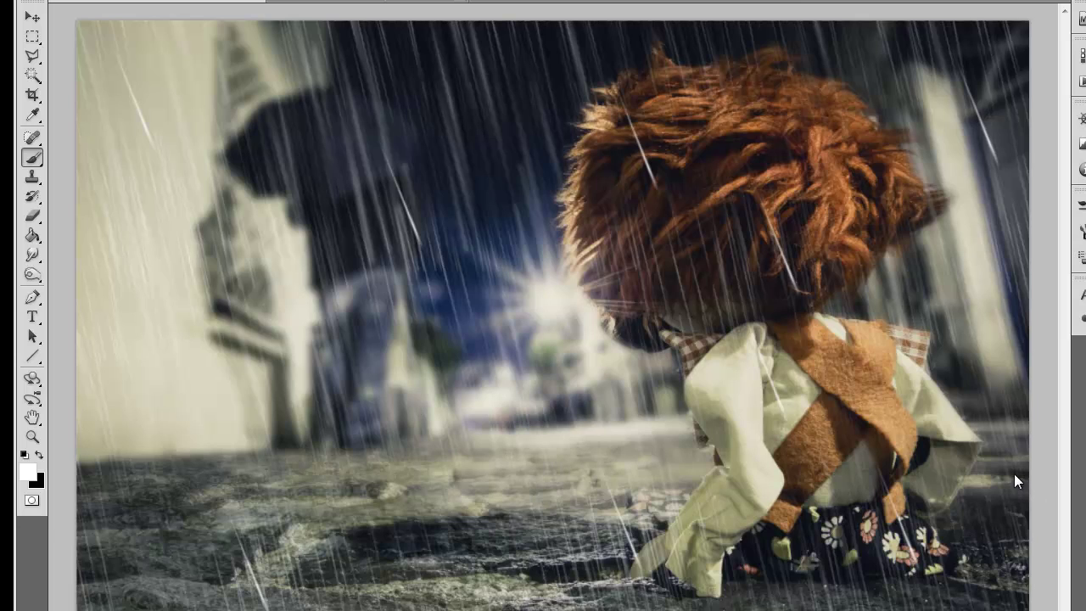
pyautogui.hotkey('ctrl', 'shift', 'h')
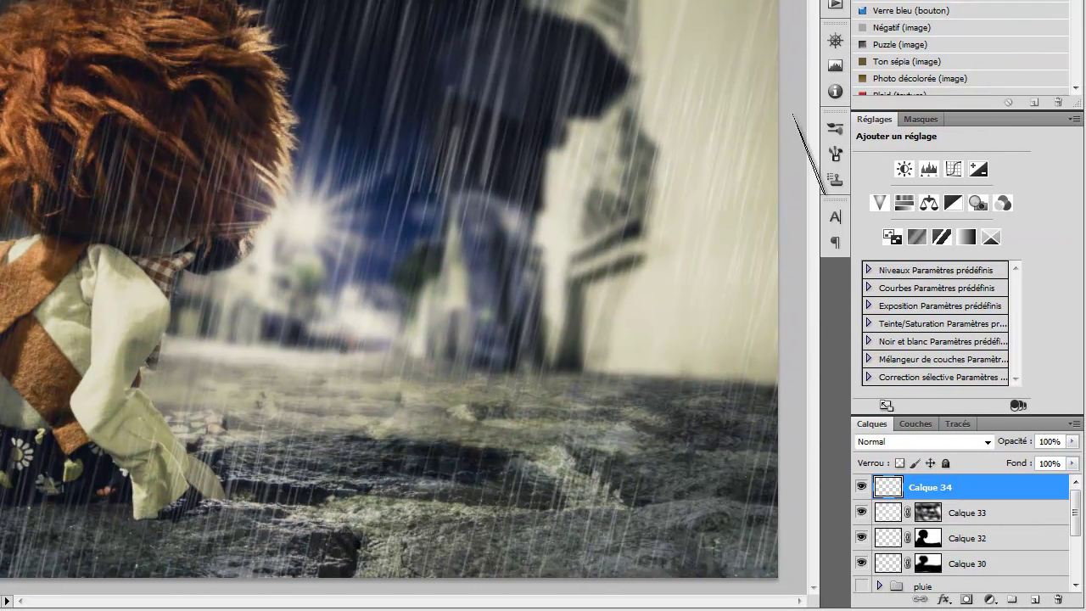
# Turn on Shape Dynamics for the 484 px streak brush and set its angle jitter to 0%
pyautogui.click(836, 128)
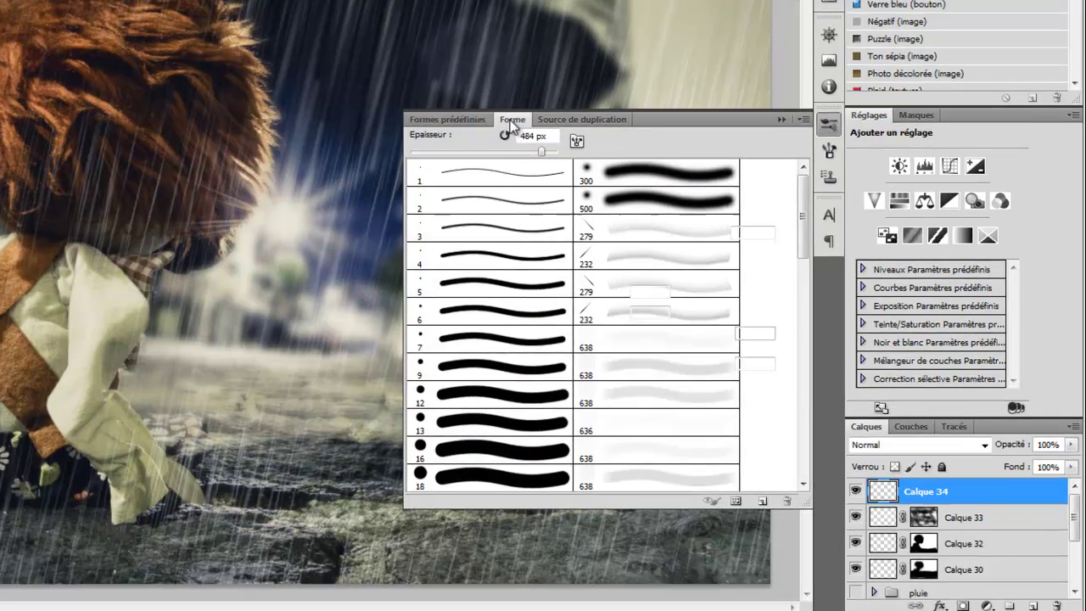
pyautogui.click(511, 123)
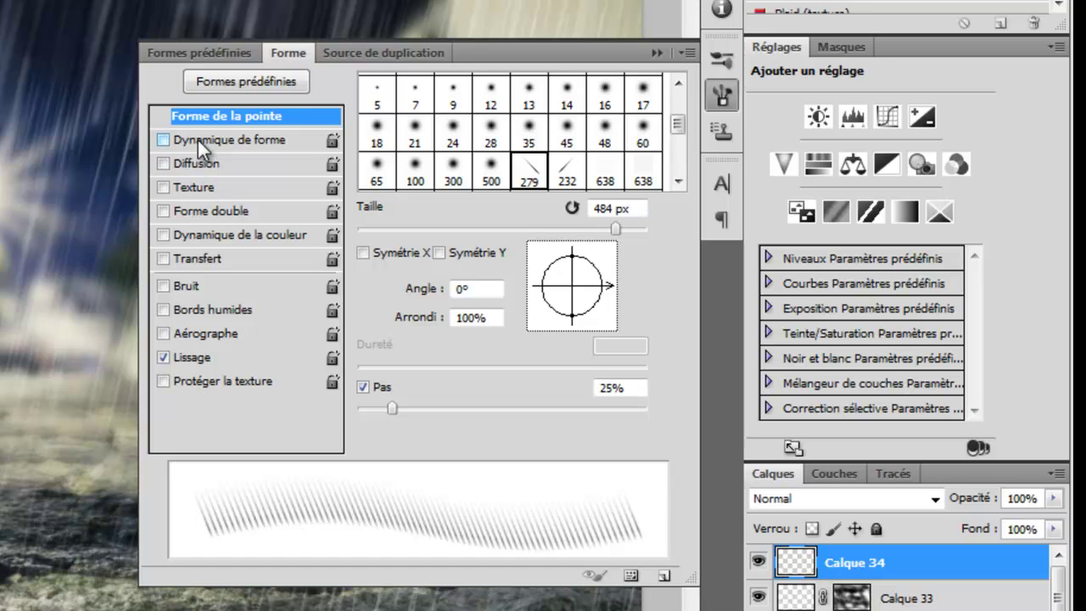
pyautogui.click(198, 140)
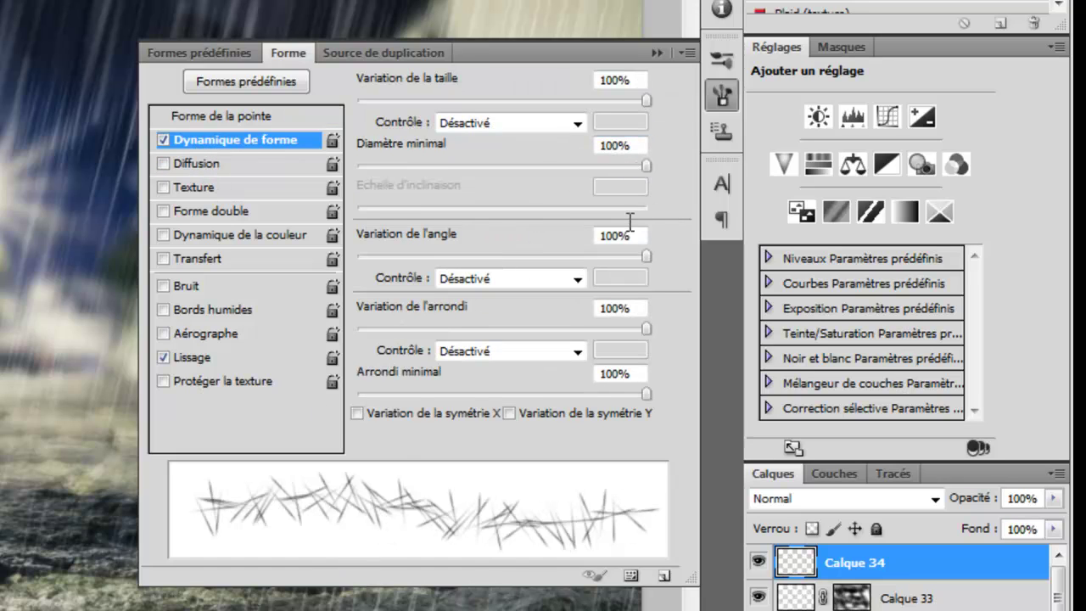
pyautogui.moveTo(643, 258); pyautogui.dragTo(329, 261)
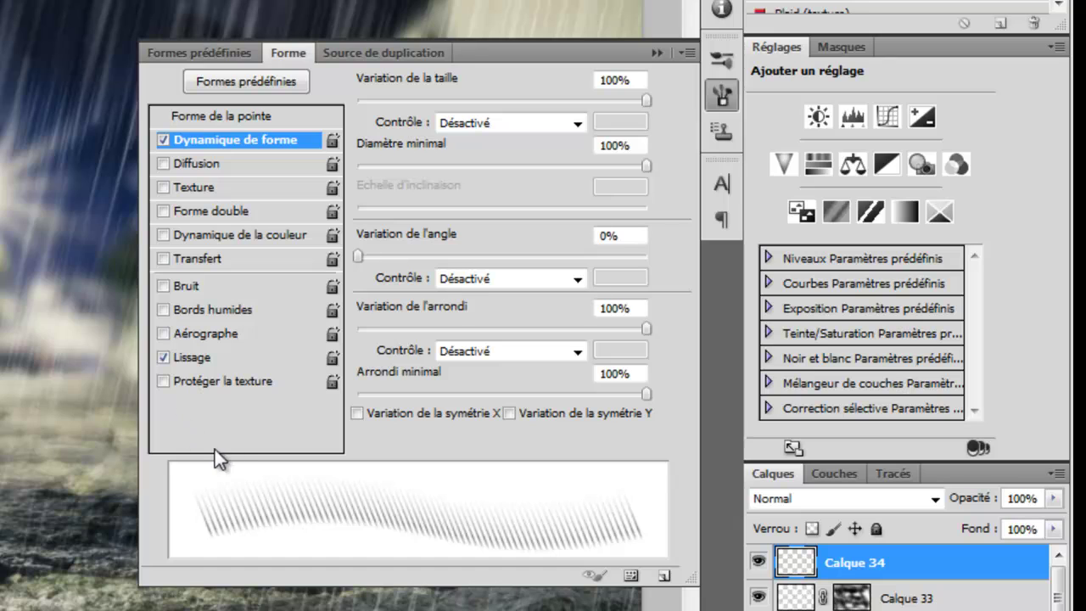
pyautogui.moveTo(361, 260)
pyautogui.mouseDown()
pyautogui.moveTo(459, 268)
pyautogui.moveTo(326, 292)
pyautogui.mouseUp()
# Turn on Scattering for the streak brush with a count of 3 and 100% count jitter
pyautogui.click(186, 167)
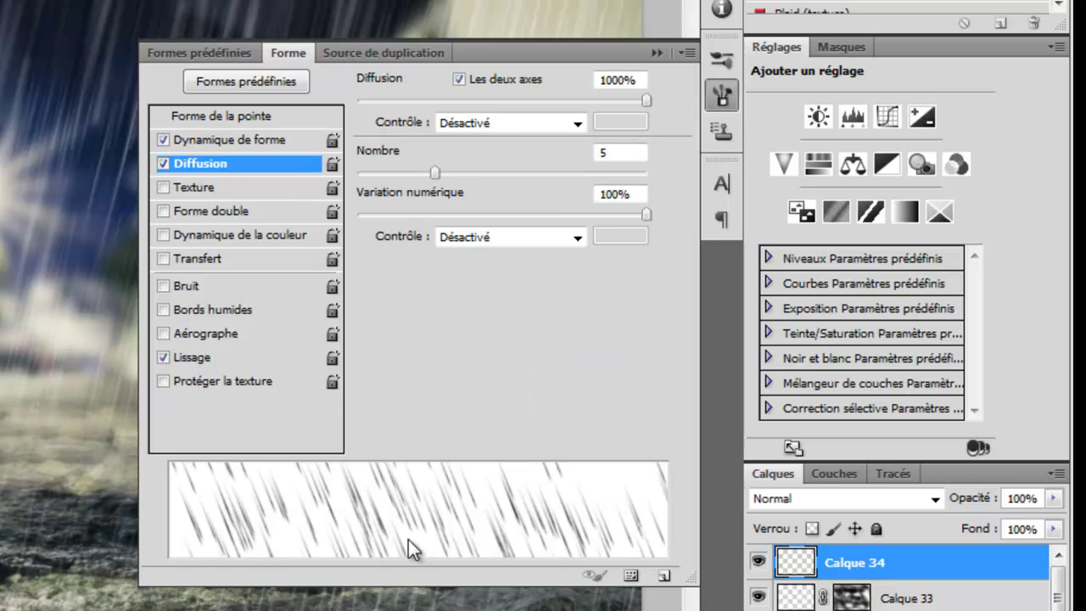
pyautogui.moveTo(435, 173); pyautogui.dragTo(388, 171)
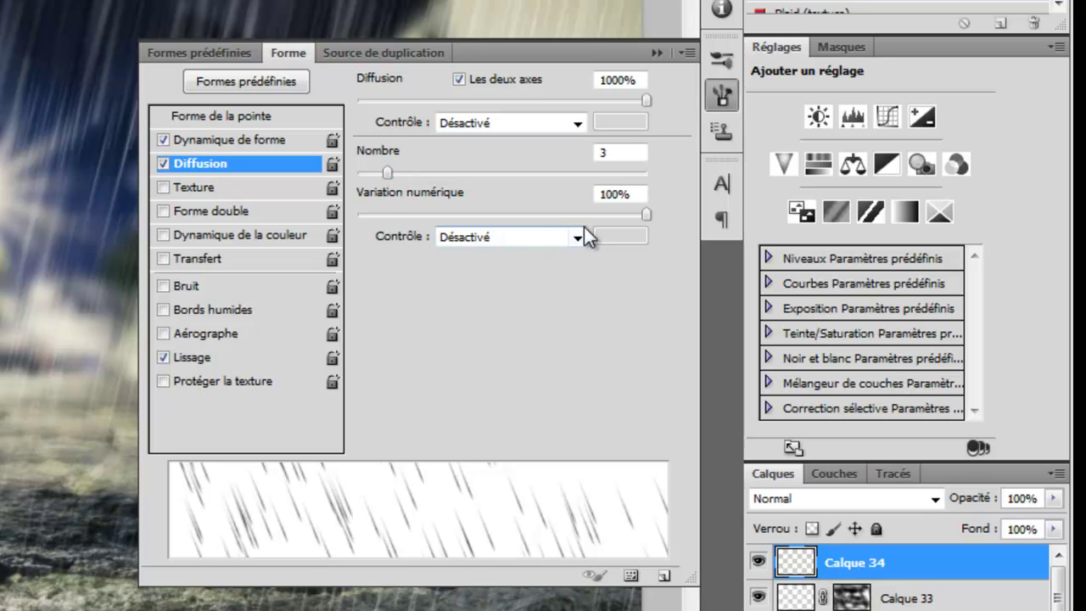
pyautogui.click(643, 215)
pyautogui.click(722, 95)
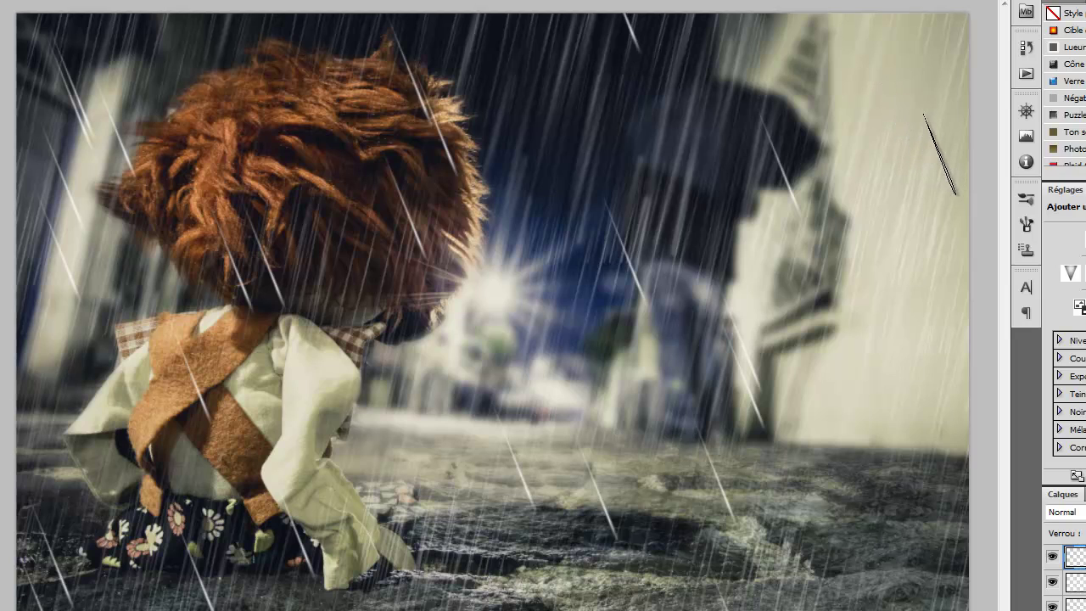
# Flip the streaks on Calque 34 horizontally with Free Transform to match the rain direction, and apply the transformation
pyautogui.hotkey('ctrl', 't')
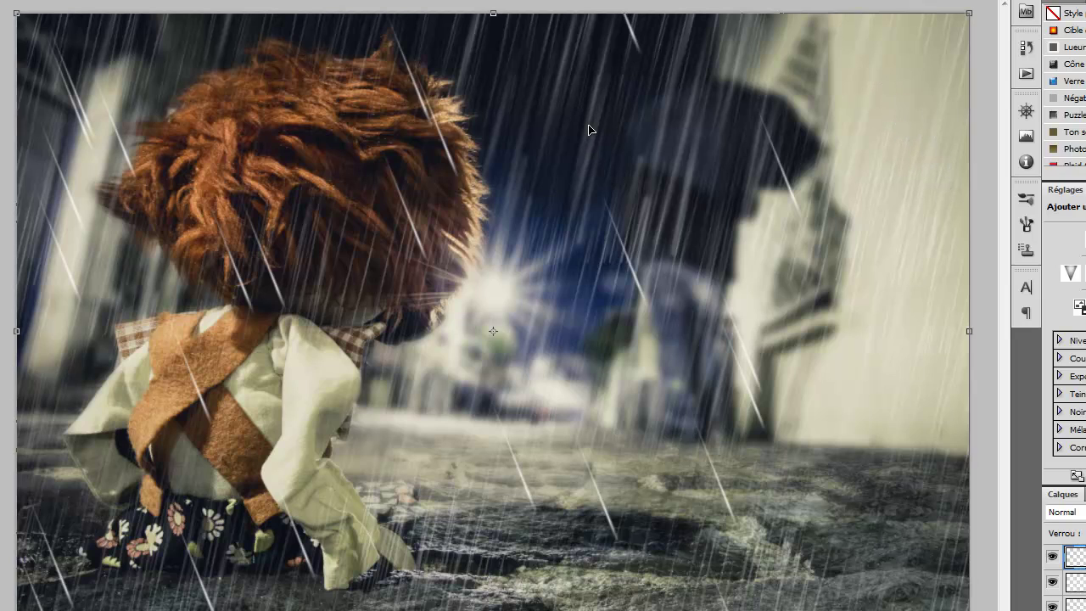
pyautogui.rightClick(508, 247)
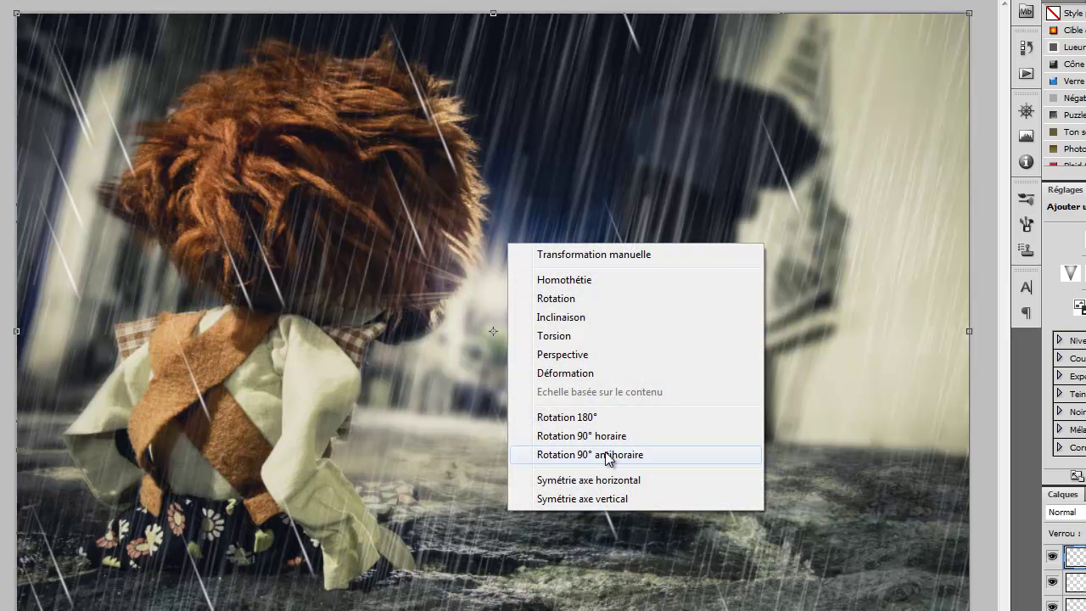
pyautogui.click(613, 481)
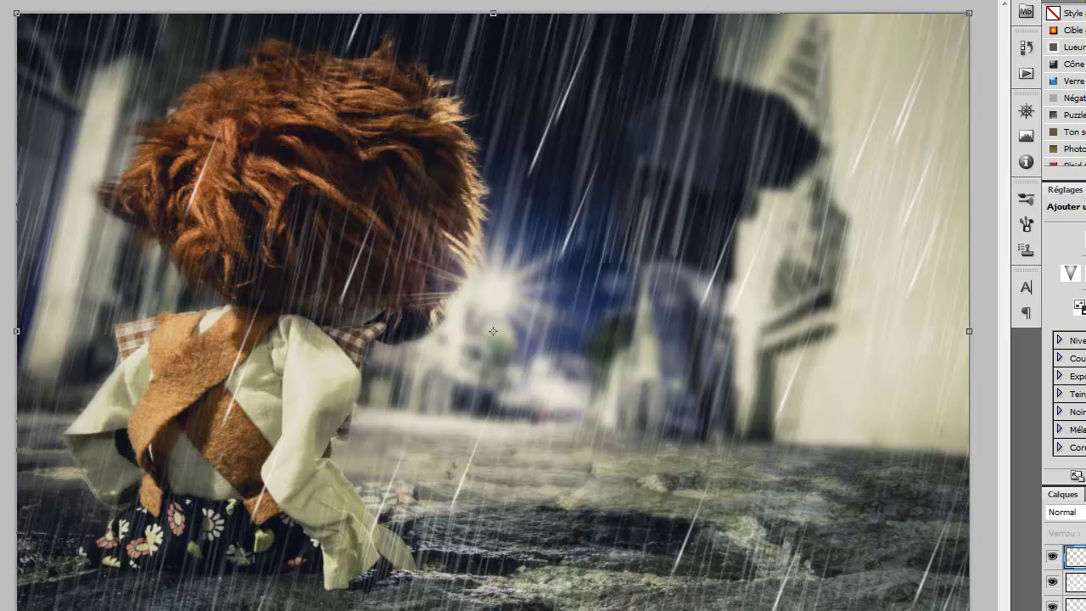
pyautogui.press('b')
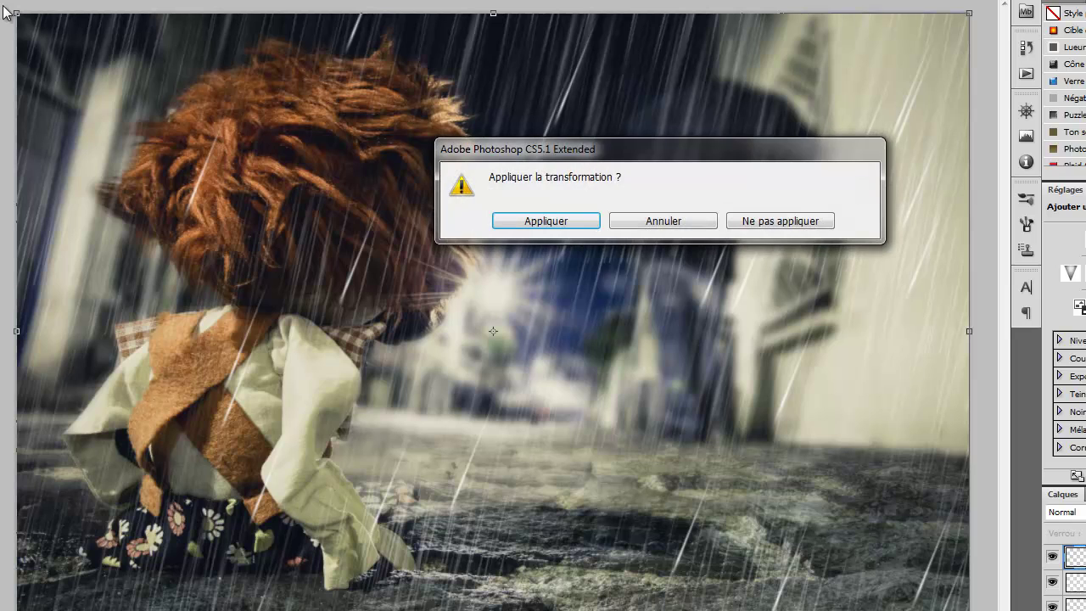
pyautogui.press('Return')
# Choose the 1 px hard round brush and turn on Shape Dynamics and Scattering for it
pyautogui.click(101, 210)
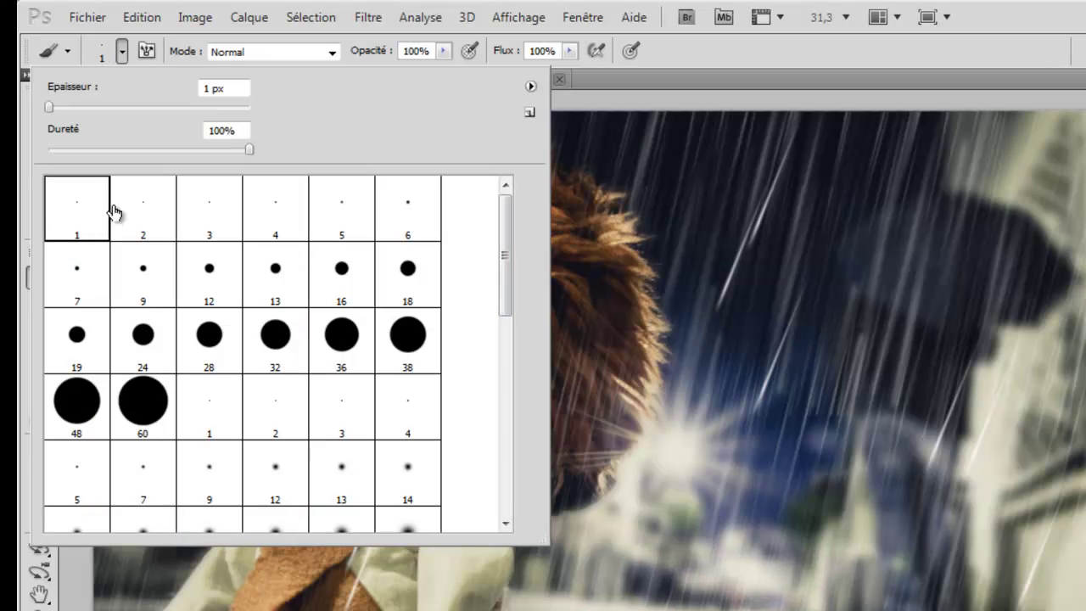
pyautogui.press('Return')
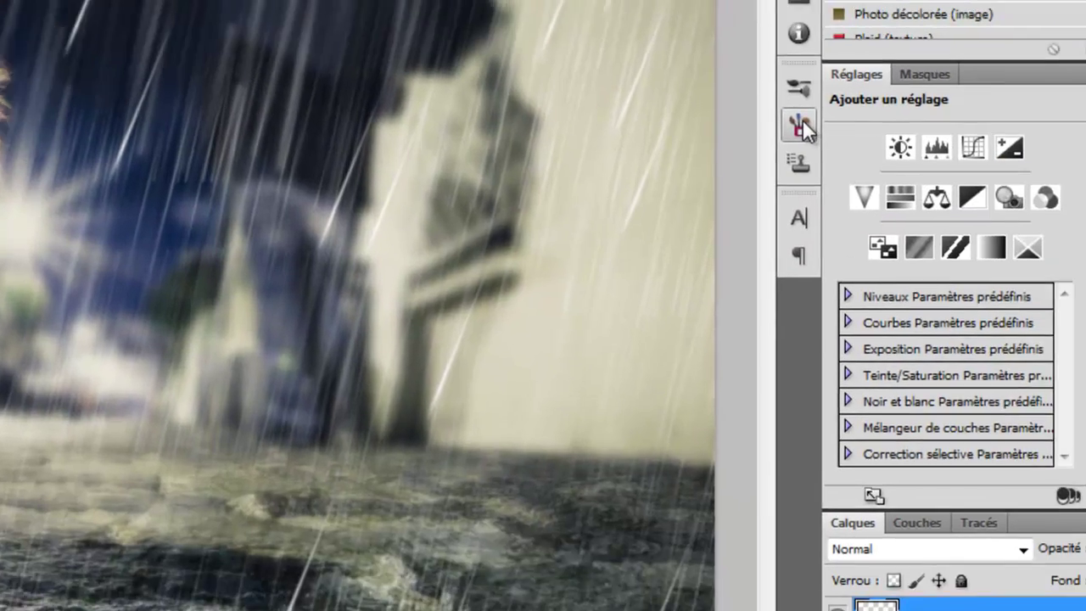
pyautogui.click(802, 119)
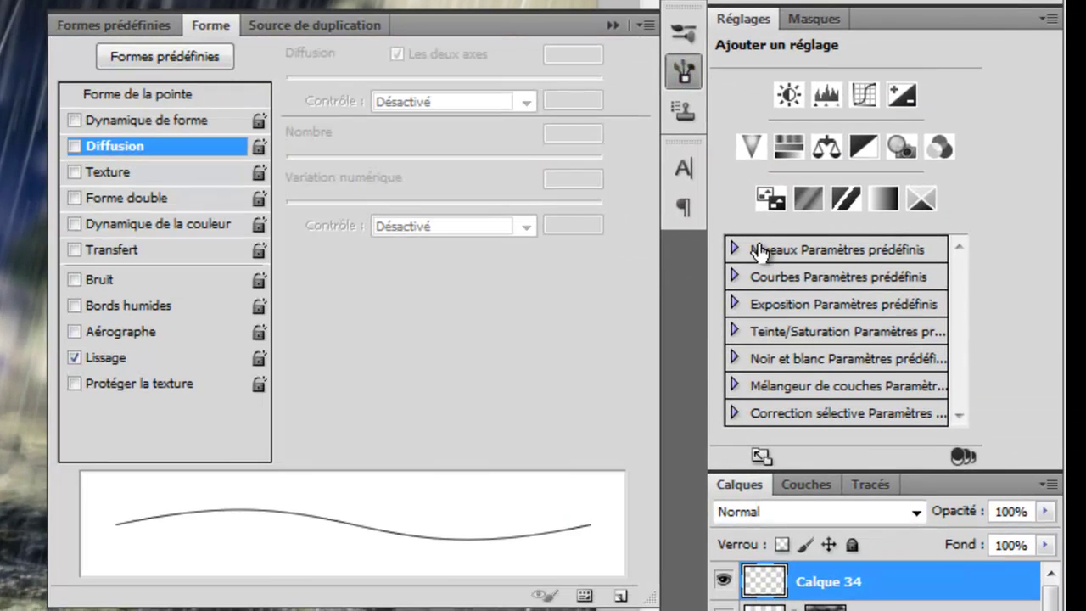
pyautogui.click(114, 120)
pyautogui.click(115, 145)
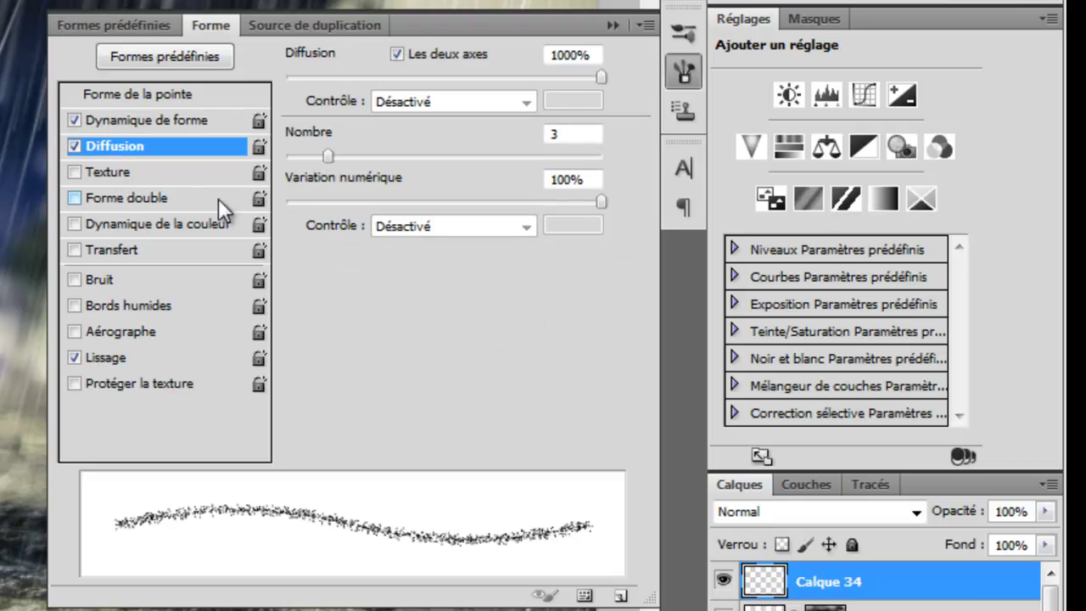
# Keep the 1 px brush's angle jitter at 0% and set its scattering count to 5
pyautogui.click(186, 116)
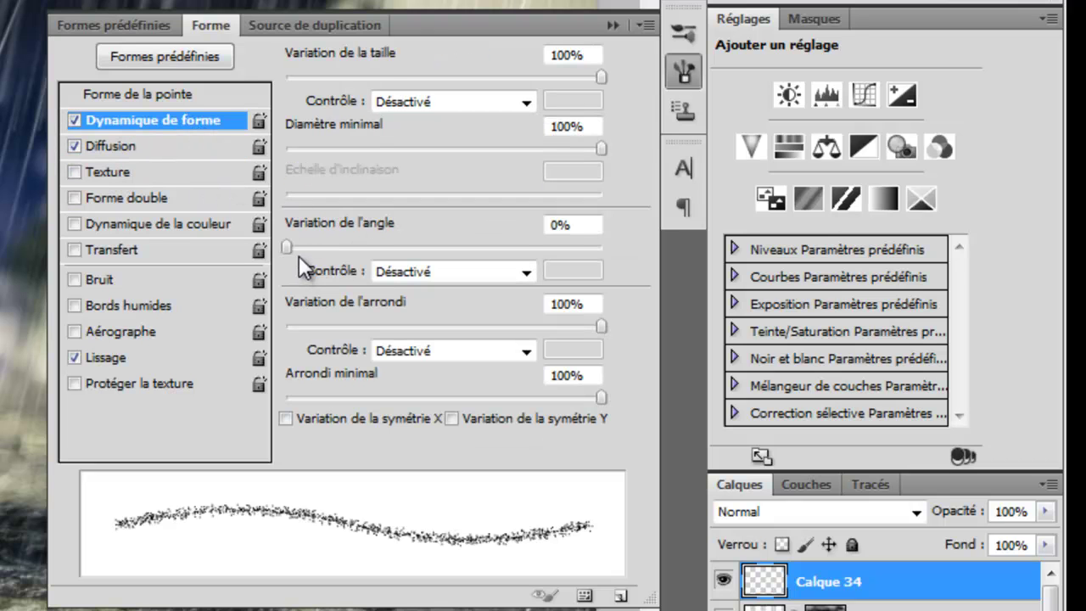
pyautogui.moveTo(289, 242)
pyautogui.mouseDown()
pyautogui.moveTo(415, 235)
pyautogui.moveTo(227, 233)
pyautogui.moveTo(420, 255)
pyautogui.moveTo(215, 255)
pyautogui.mouseUp()
pyautogui.click(126, 141)
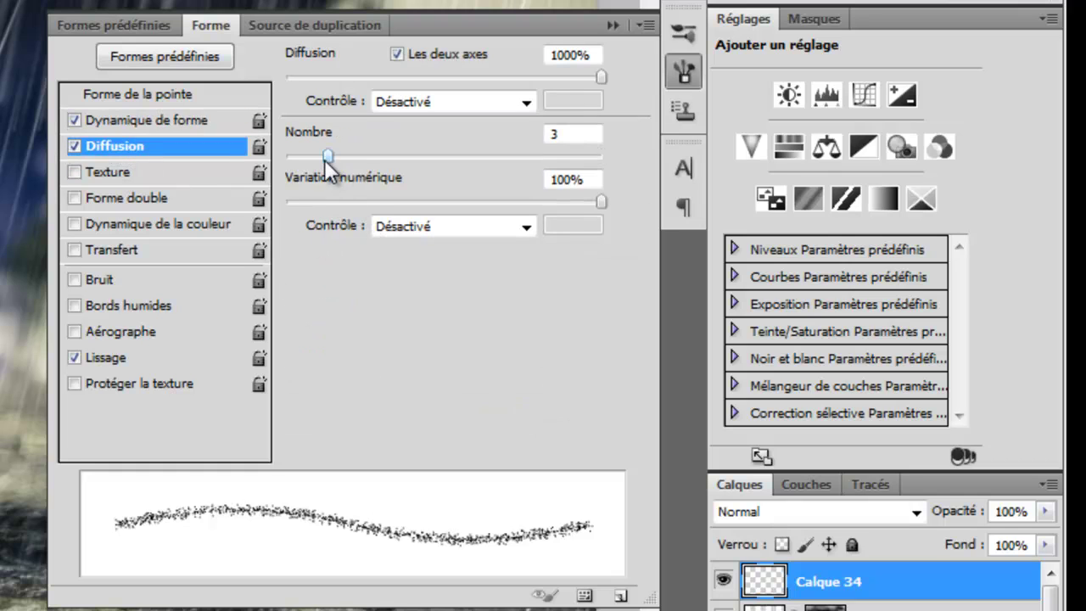
pyautogui.moveTo(340, 162); pyautogui.dragTo(368, 177)
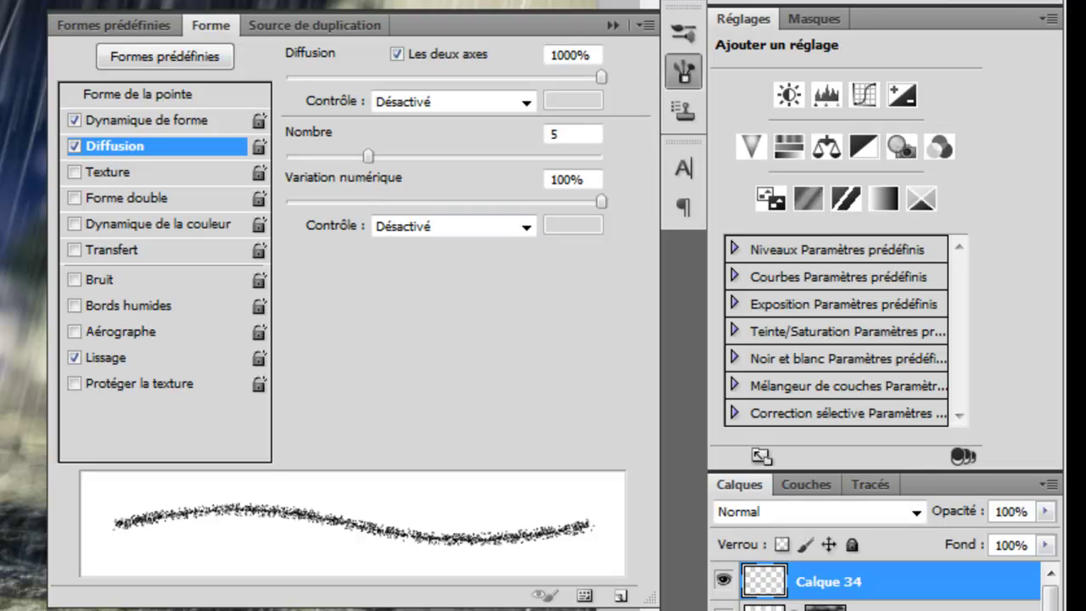
pyautogui.moveTo(367, 156); pyautogui.dragTo(370, 156)
pyautogui.click(687, 76)
pyautogui.click(687, 77)
pyautogui.click(687, 81)
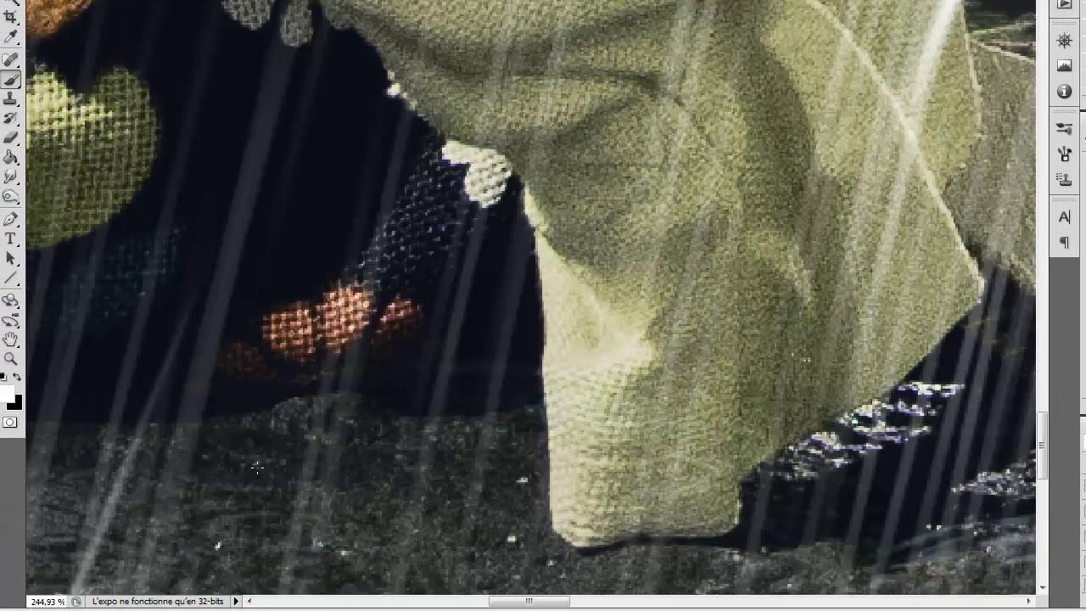
# Switch to the 3 px hard round brush and turn on Shape Dynamics and Scattering for it
pyautogui.scroll(-5, 257, 468)
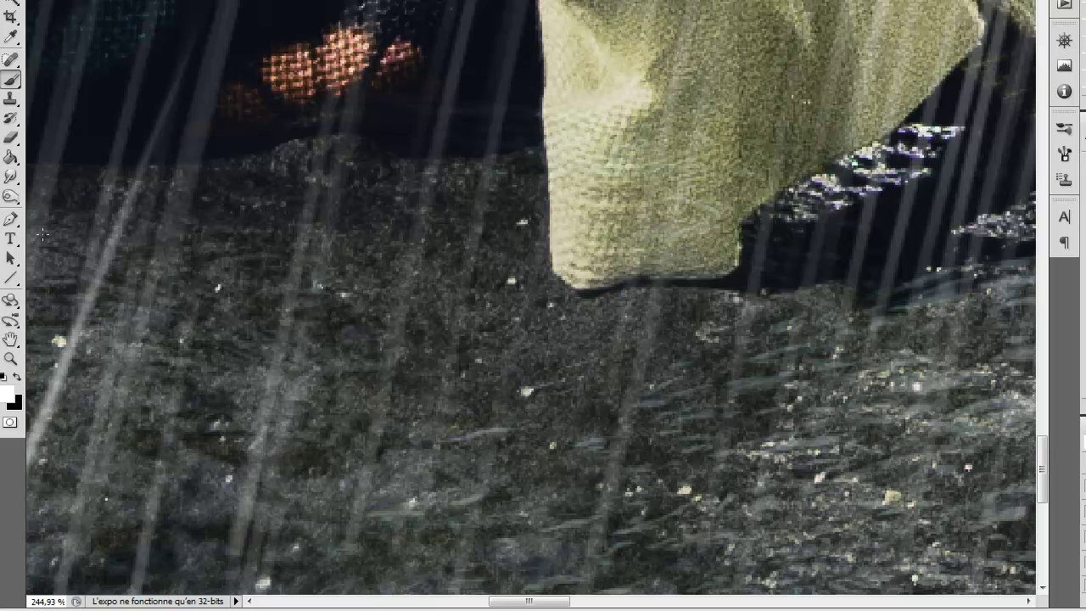
pyautogui.click(87, 42)
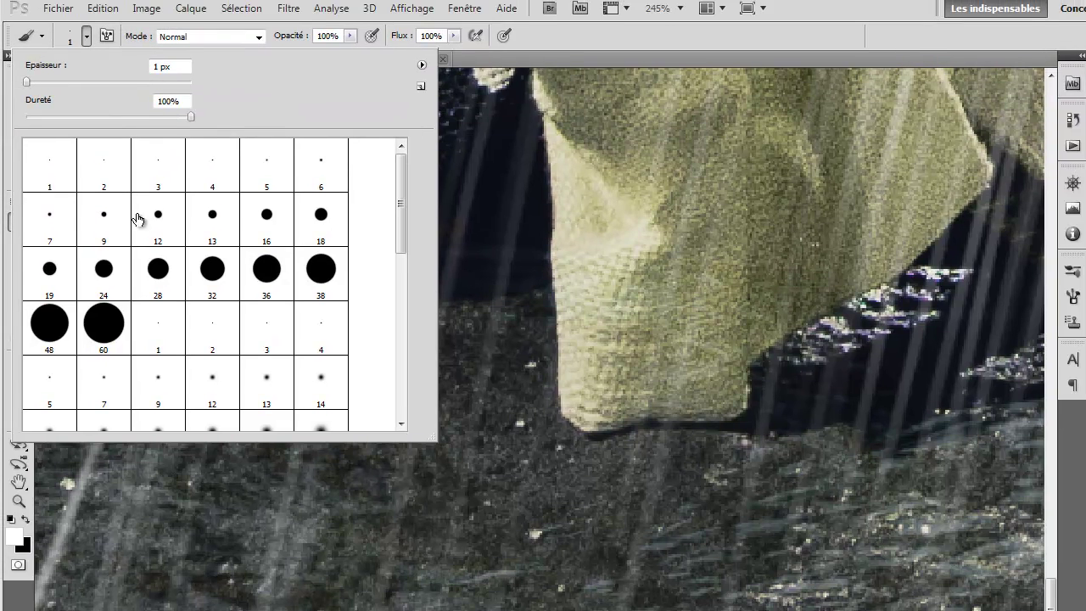
pyautogui.press('Escape')
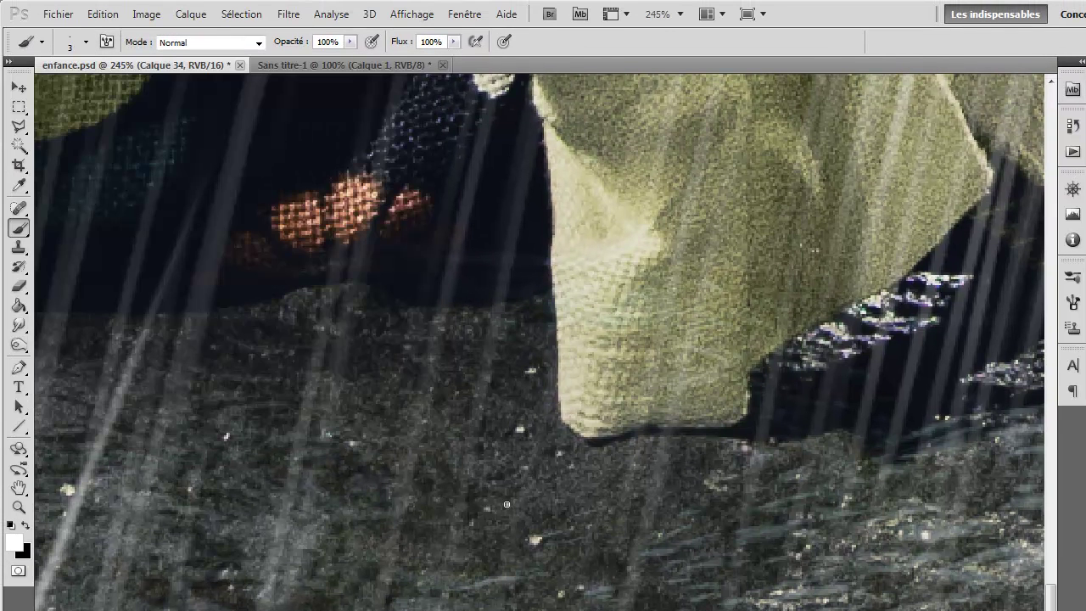
pyautogui.click(1072, 301)
pyautogui.click(709, 332)
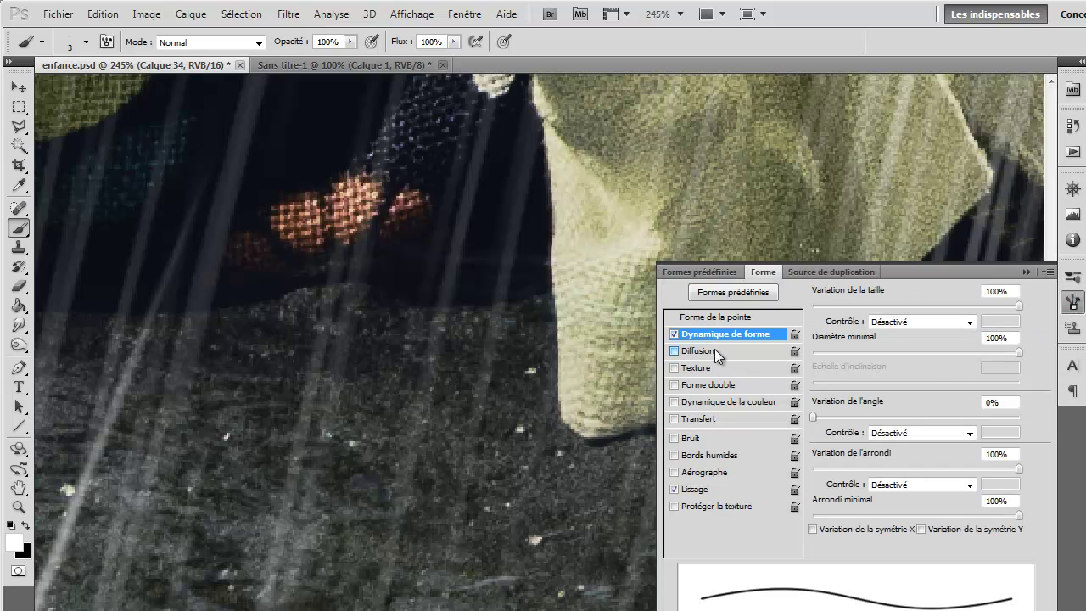
pyautogui.click(715, 349)
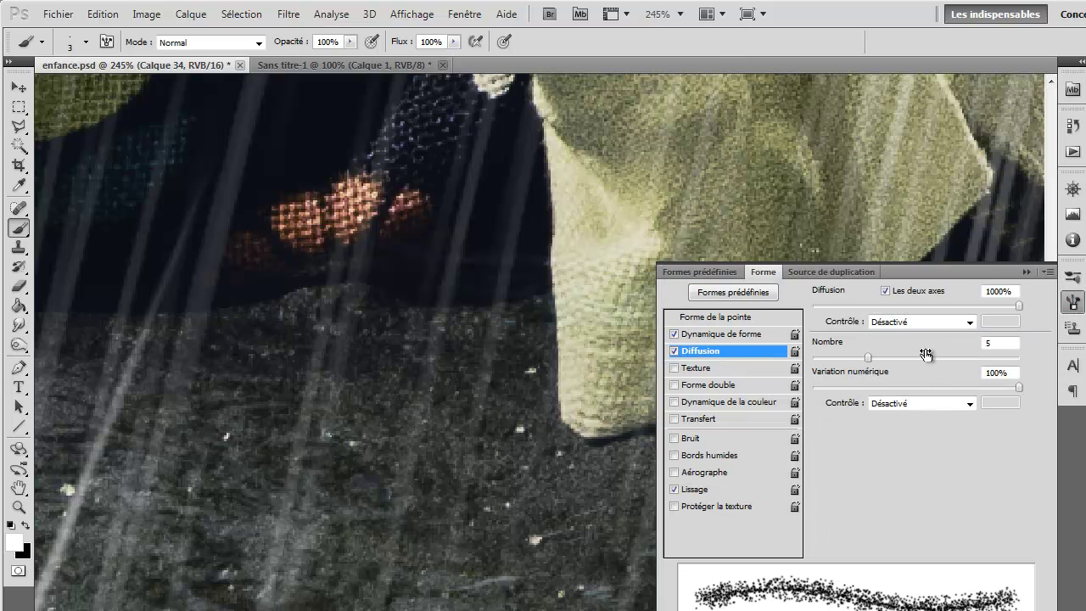
pyautogui.click(1073, 302)
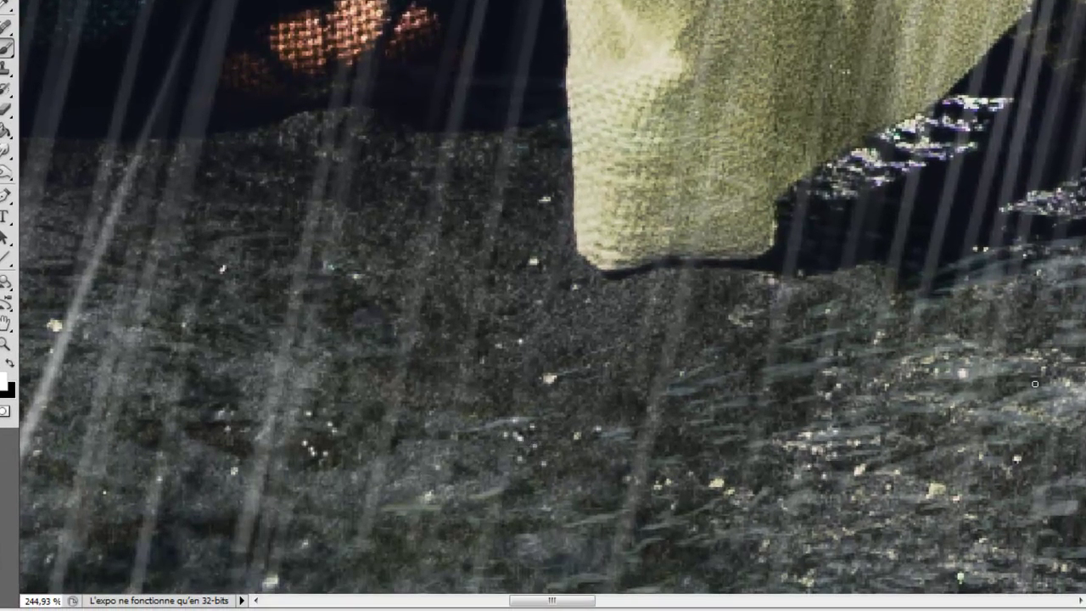
# Stamp small scattered white splash dots on the cobblestones below the doll's sleeve
pyautogui.click(373, 553)
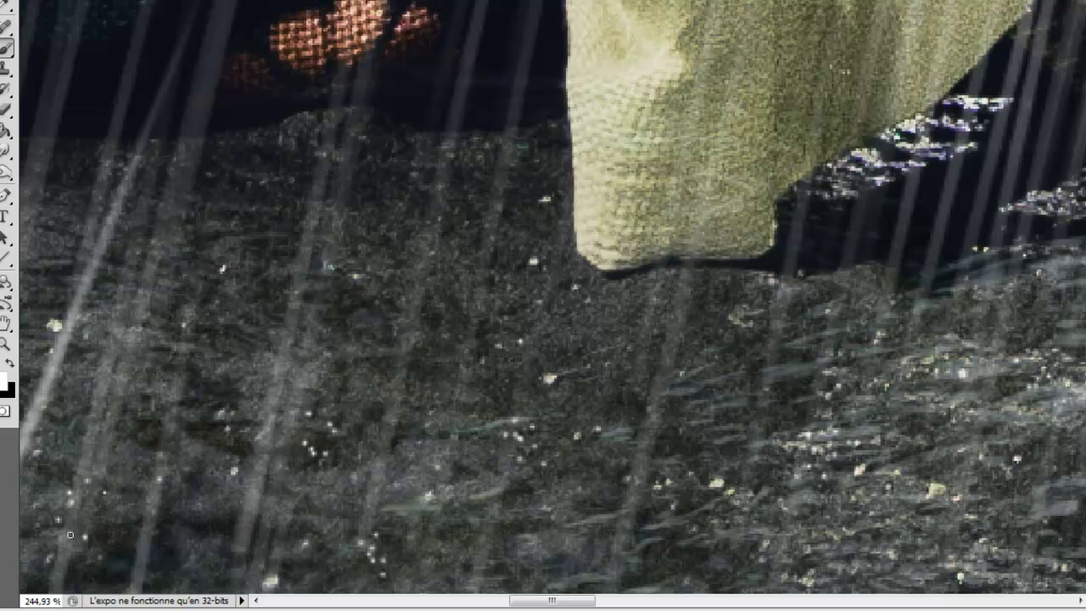
pyautogui.scroll(-5, 100, 402)
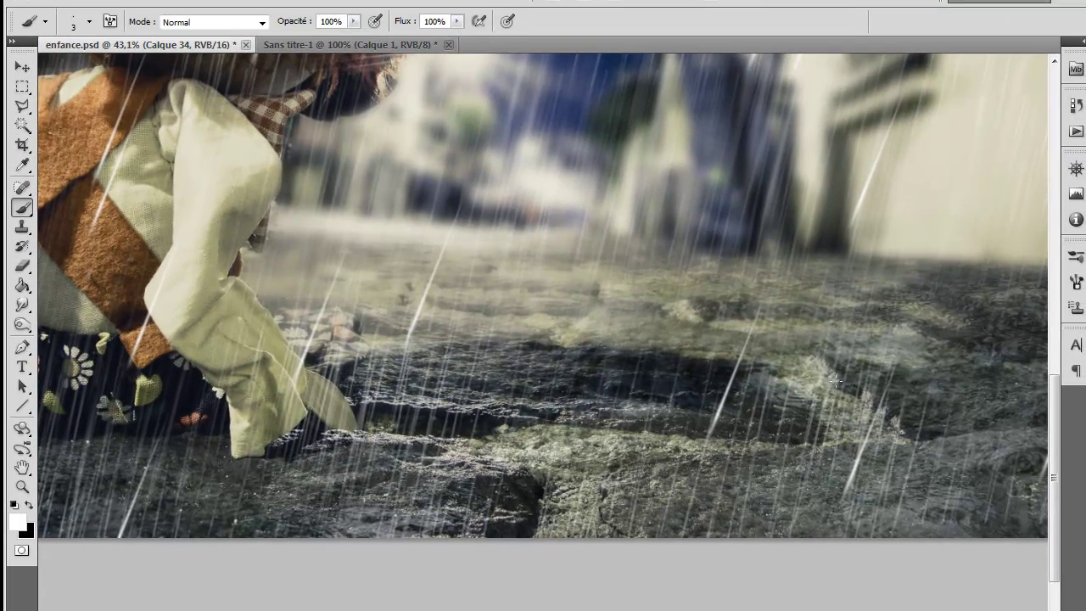
# Set the scattered round brush's size to 5 px for working on the doll's hair
pyautogui.scroll(5, 837, 382)
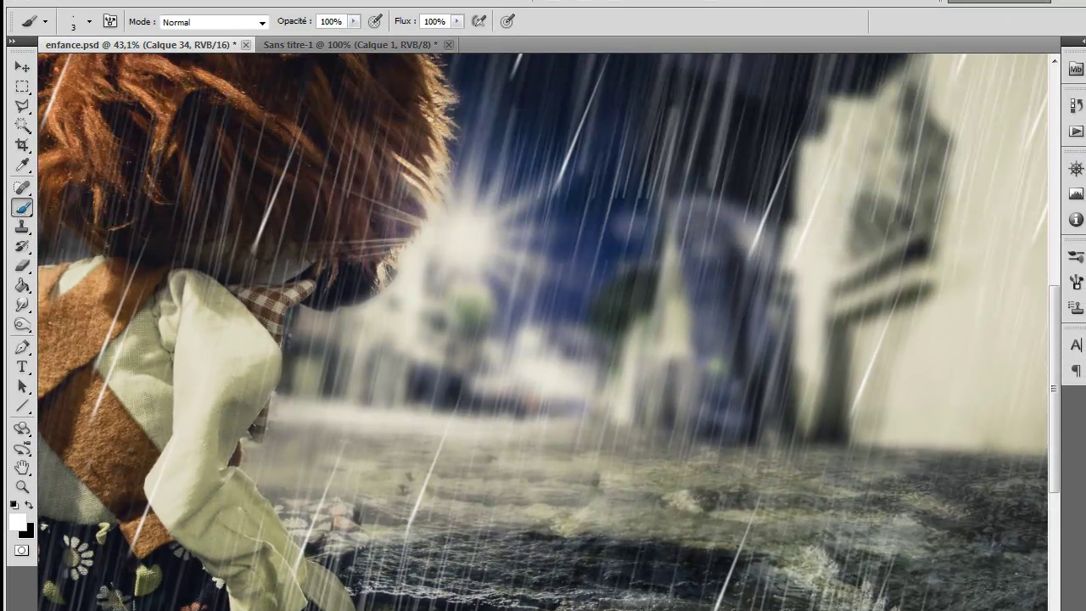
pyautogui.scroll(5, 200, 189)
pyautogui.click(89, 22)
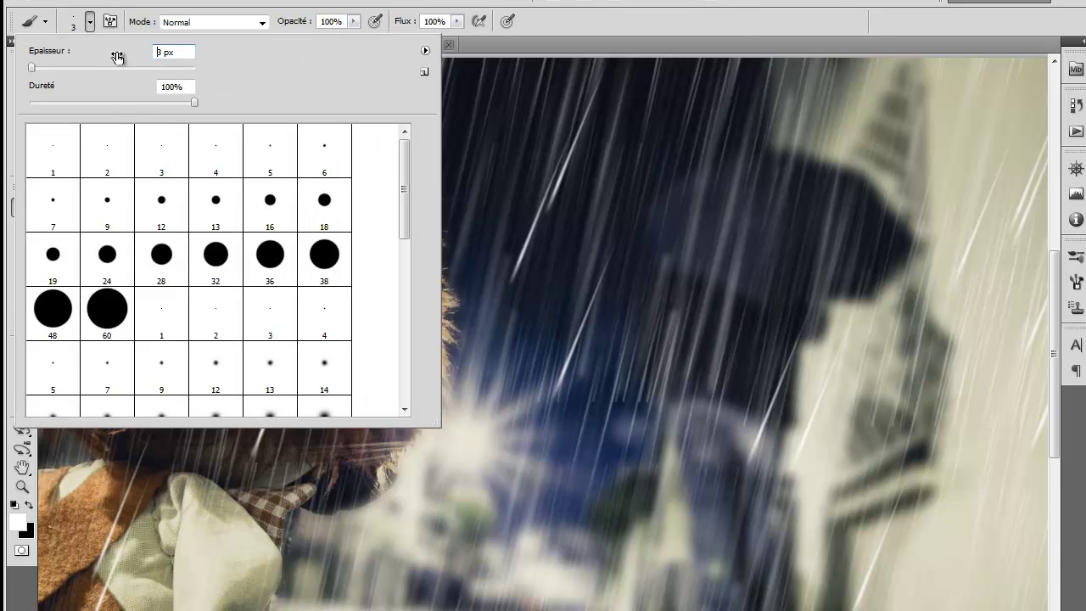
pyautogui.hotkey('shift', 'Right')
pyautogui.write('5')
pyautogui.press('Return')
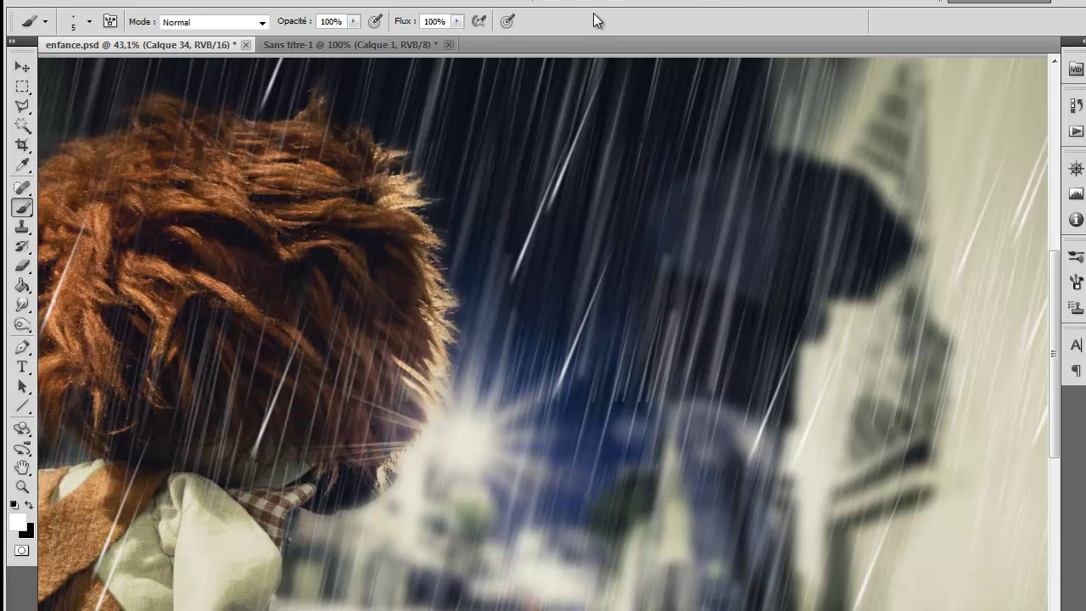
pyautogui.press('F5')
pyautogui.press('F5')
# Dab scattered white droplets at several spots over the doll's hair
pyautogui.moveTo(160, 134); pyautogui.dragTo(156, 141)
pyautogui.moveTo(258, 137); pyautogui.dragTo(262, 144)
pyautogui.moveTo(365, 210); pyautogui.dragTo(370, 217)
pyautogui.moveTo(353, 331); pyautogui.dragTo(357, 340)
pyautogui.moveTo(222, 411); pyautogui.dragTo(227, 419)
pyautogui.moveTo(128, 409); pyautogui.dragTo(133, 418)
pyautogui.moveTo(64, 356); pyautogui.dragTo(71, 368)
# Undo the droplet dabs on the doll's hair
pyautogui.hotkey('ctrl', 'z')
pyautogui.hotkey('ctrl', 'alt', 'z')
pyautogui.hotkey('ctrl', 'alt', 'z')
pyautogui.hotkey('ctrl', 'alt', 'z')
pyautogui.hotkey('ctrl', 'alt', 'z')
# Set the round brush's size to 3 px and lower its scattering count to 2
pyautogui.click(89, 24)
pyautogui.write('3')
pyautogui.press('Return')
pyautogui.click(1074, 285)
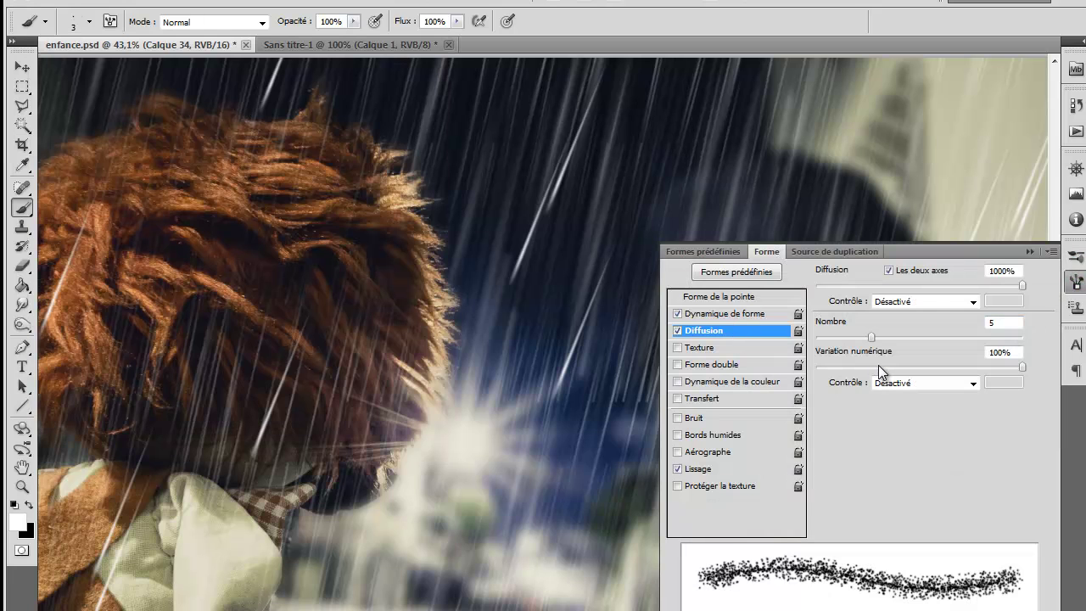
pyautogui.moveTo(869, 335); pyautogui.dragTo(836, 339)
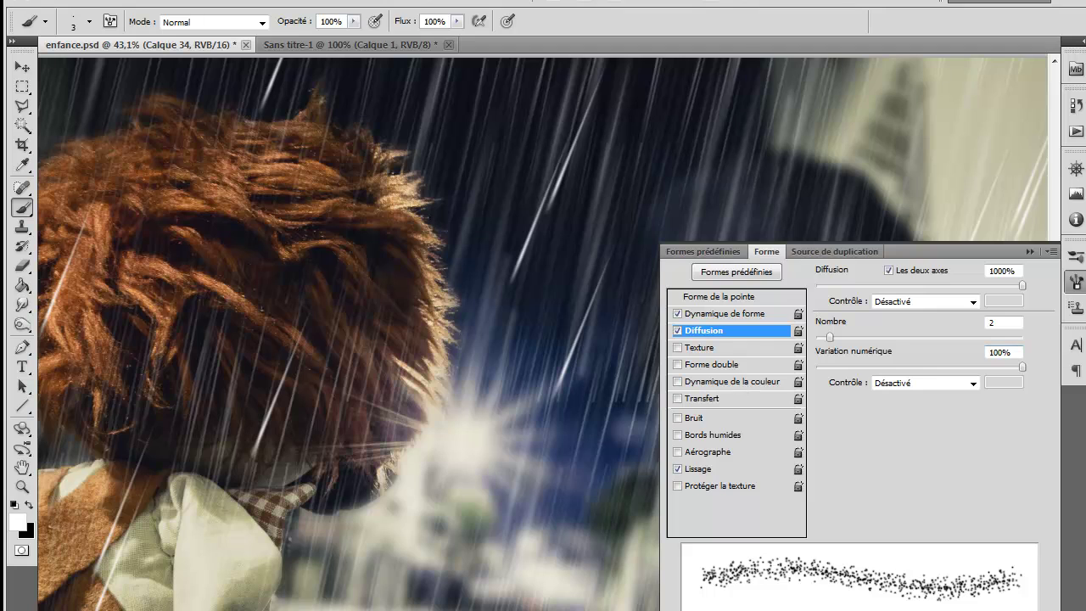
pyautogui.click(1075, 281)
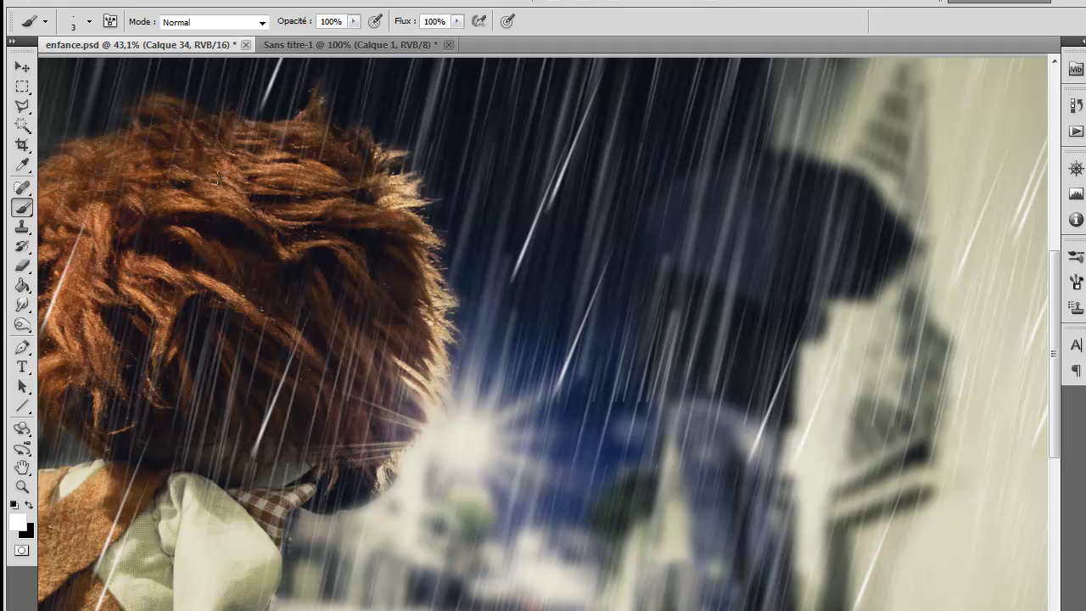
# Enlarge the scattered droplet brush to 5 px
pyautogui.click(89, 22)
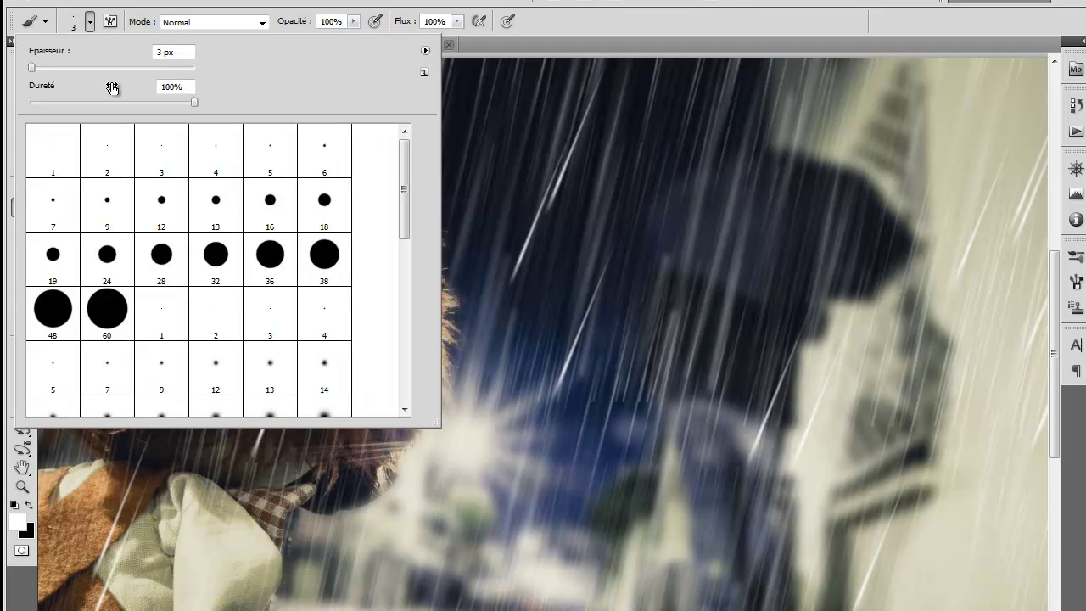
pyautogui.click(32, 65)
pyautogui.write('5')
pyautogui.press('Return')
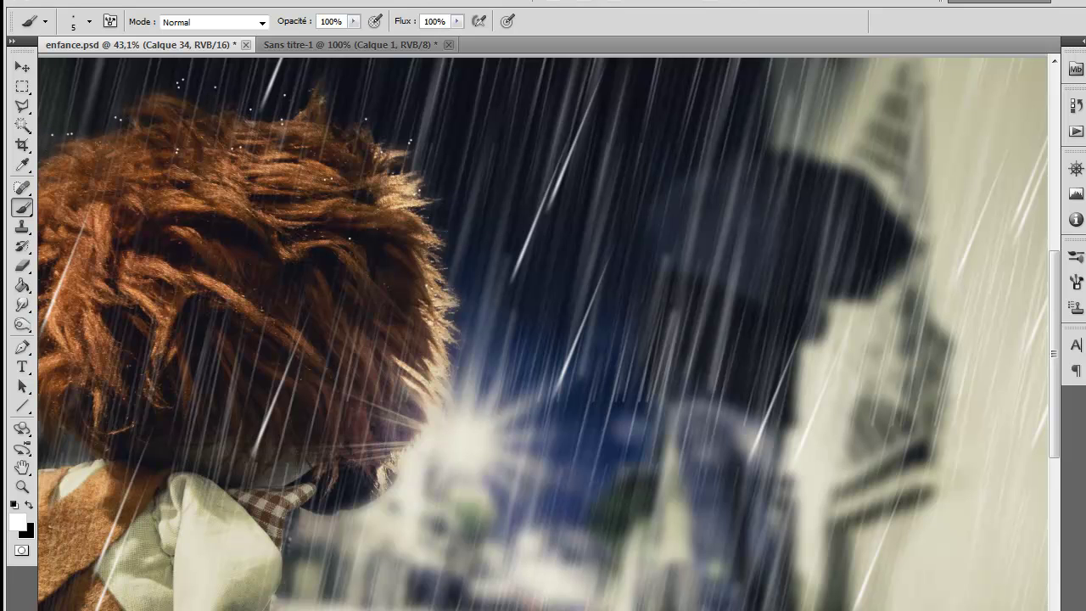
# Dab small scattered droplets around the doll's hair, collar and shoulders
pyautogui.hscroll(-5, 419, 219)
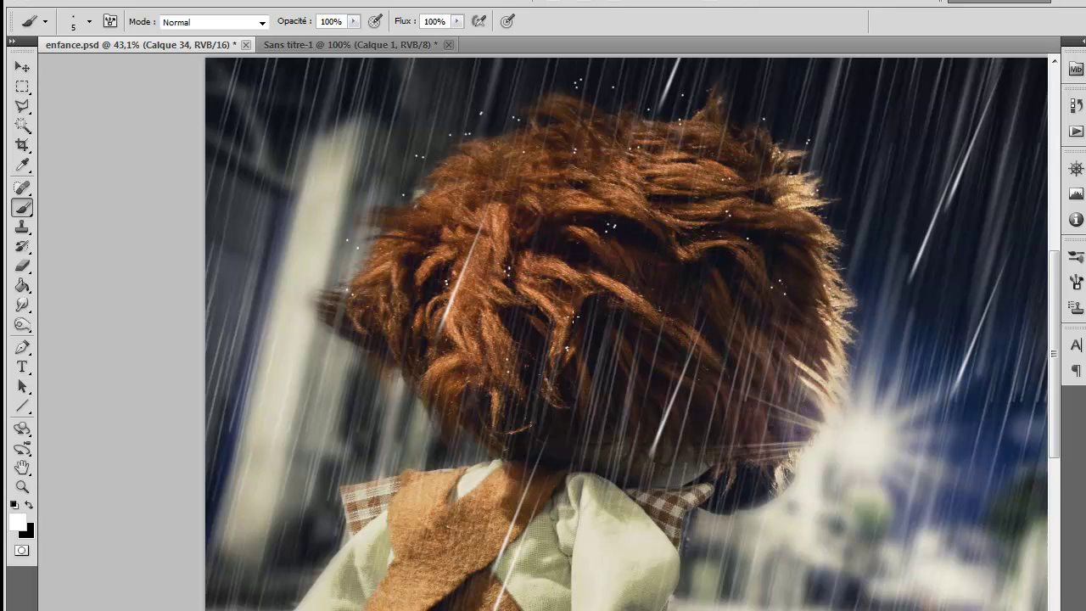
pyautogui.scroll(-2, 616, 400)
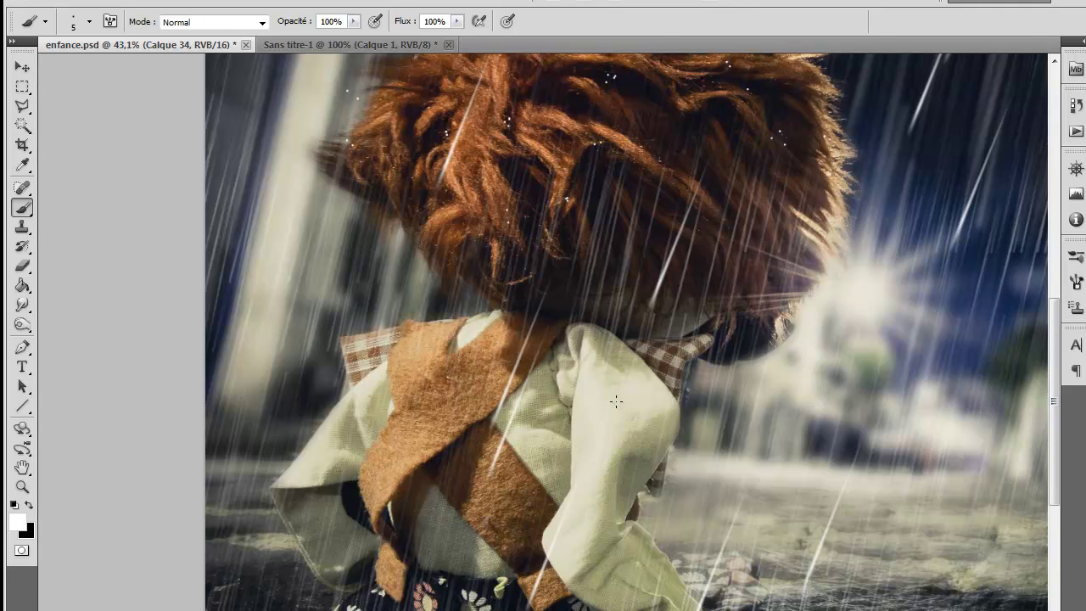
pyautogui.click(340, 324)
pyautogui.scroll(3, 411, 222)
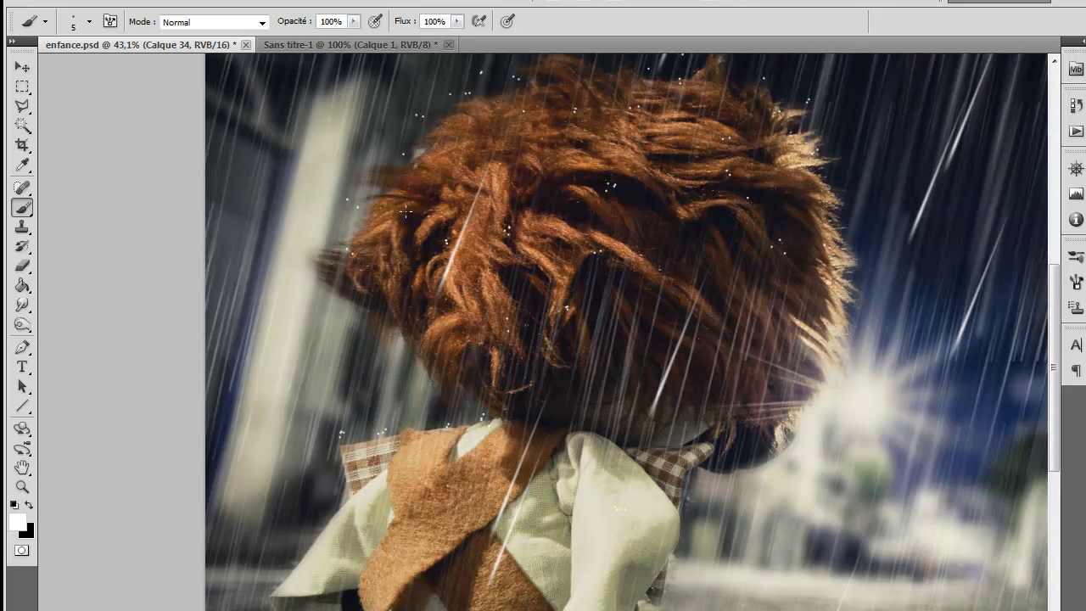
pyautogui.moveTo(273, 485); pyautogui.dragTo(371, 346)
pyautogui.moveTo(318, 370)
pyautogui.mouseDown()
pyautogui.moveTo(383, 363)
pyautogui.moveTo(376, 404)
pyautogui.mouseUp()
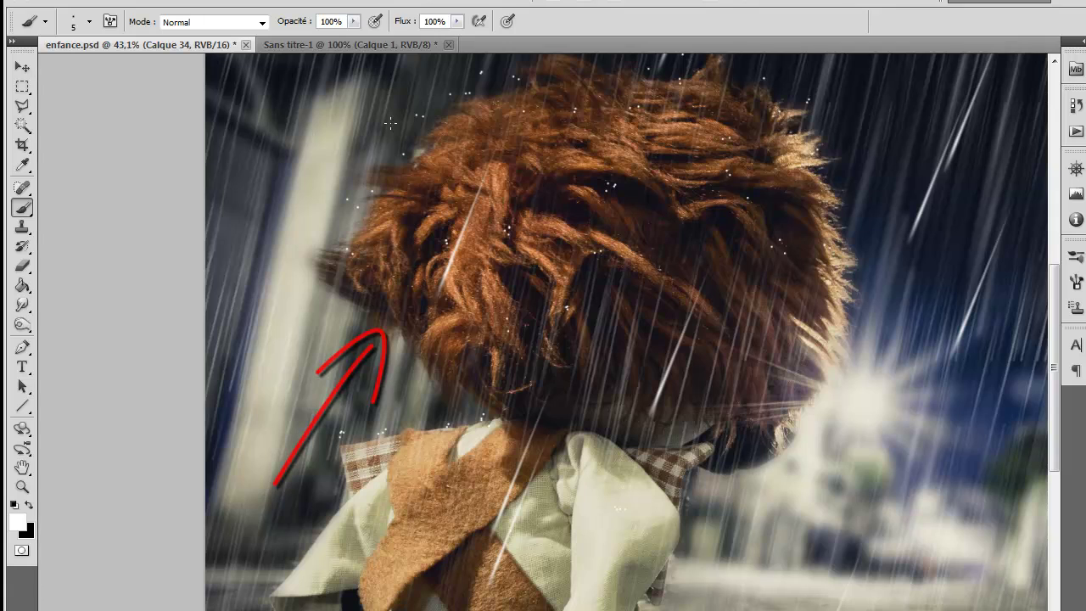
pyautogui.scroll(2, 509, 113)
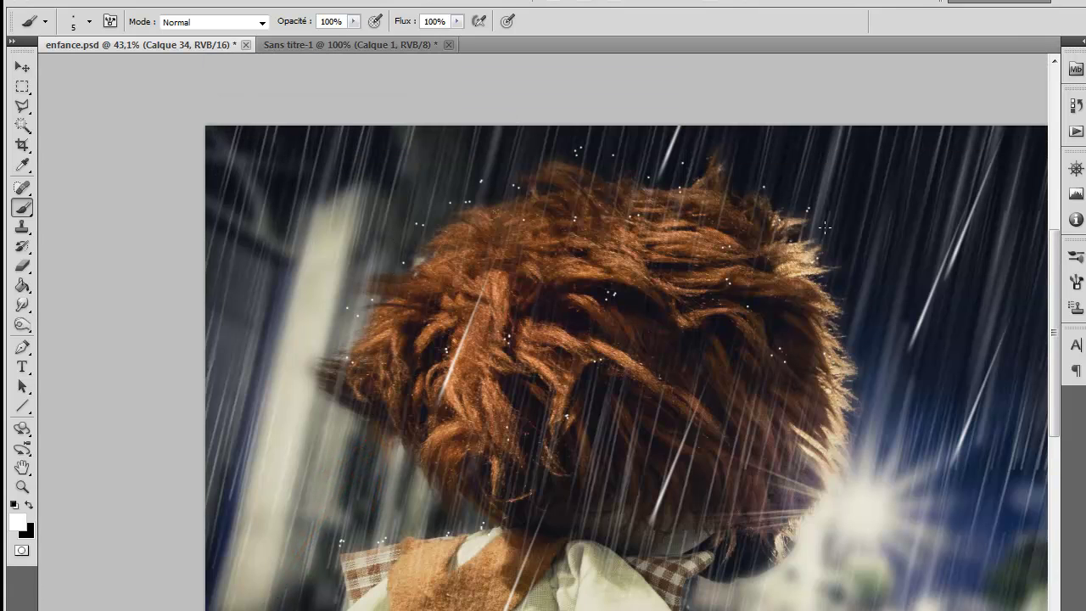
pyautogui.scroll(-5, 481, 472)
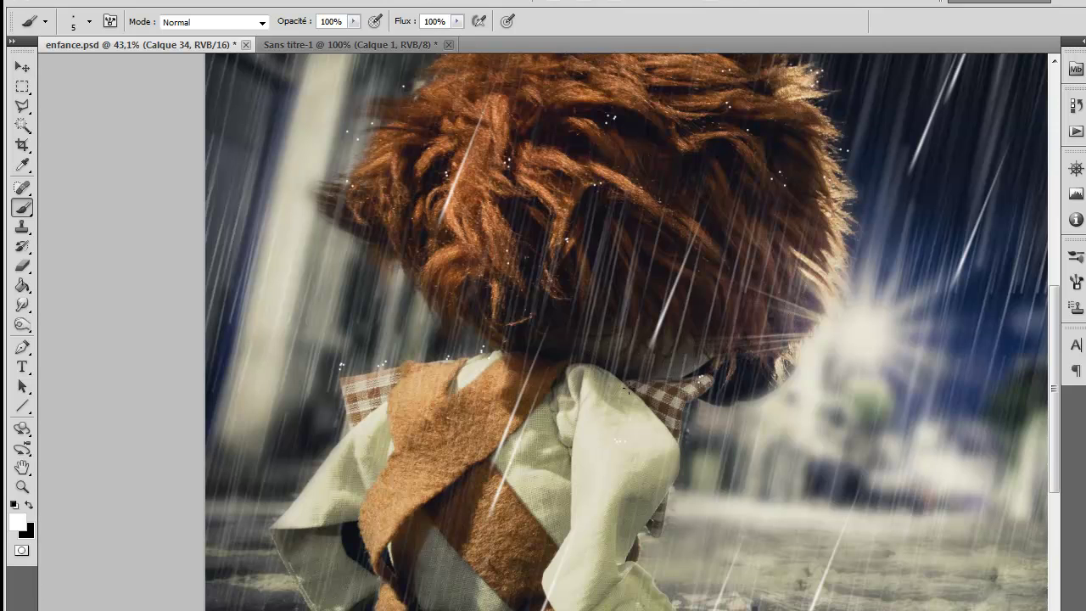
pyautogui.scroll(-3, 682, 432)
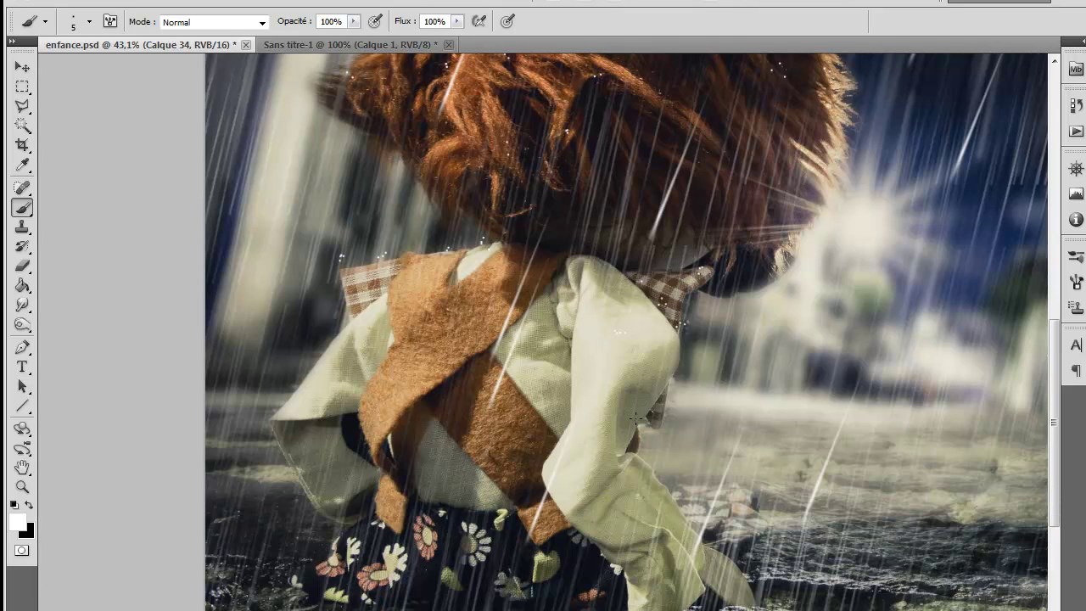
# Dab scattered droplets over the doll's sleeves and the foreground stones, undoing one misplaced dab on the sleeve
pyautogui.click(663, 480)
pyautogui.hotkey('ctrl', 'z')
pyautogui.click(710, 542)
pyautogui.click(318, 365)
pyautogui.click(334, 340)
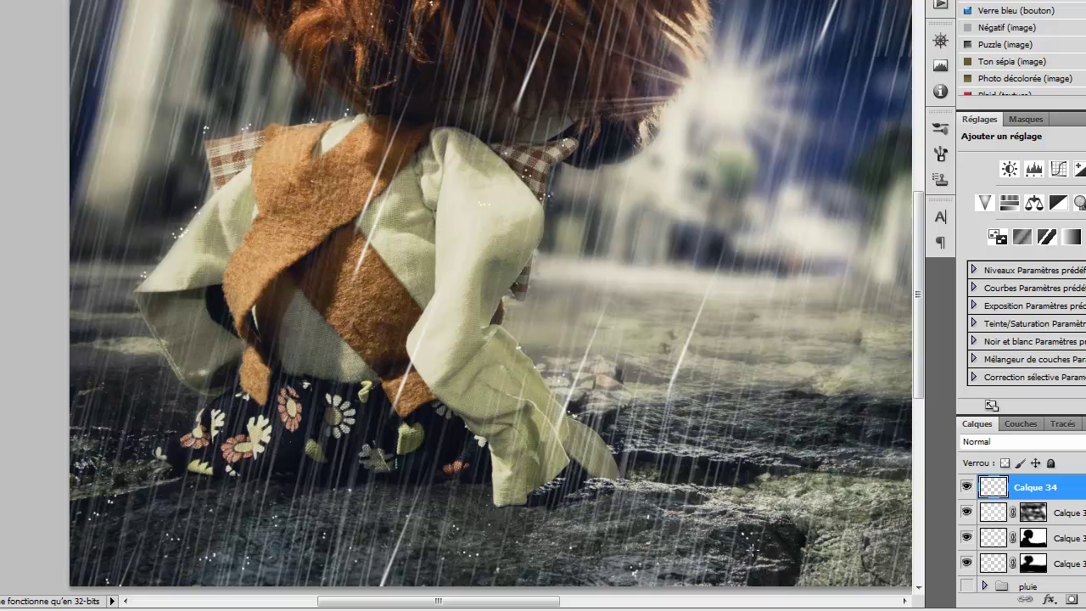
pyautogui.moveTo(465, 601); pyautogui.dragTo(544, 601)
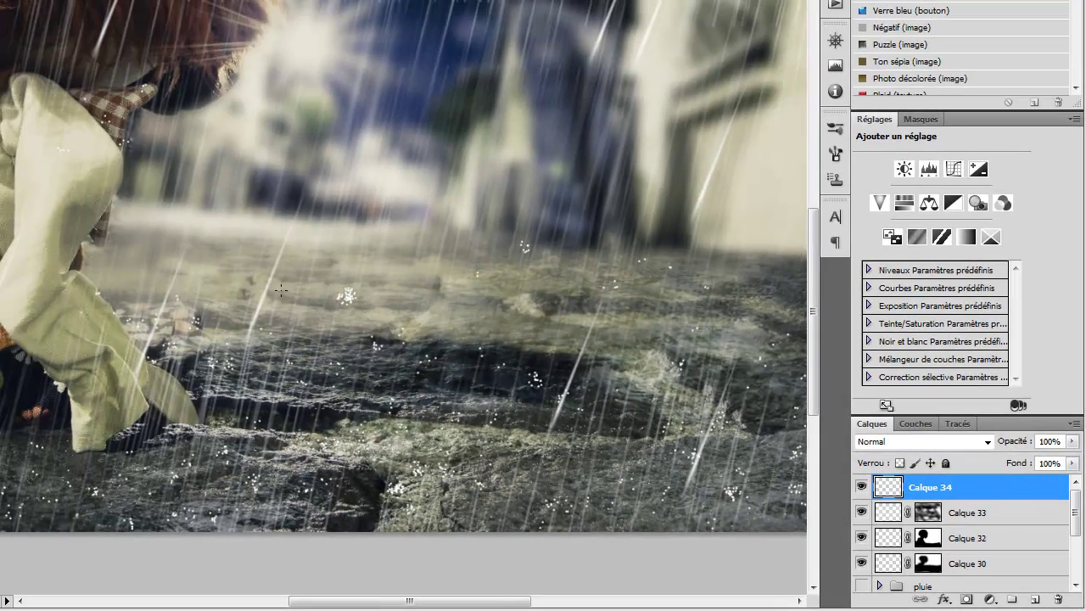
# Try a continuous droplet stroke across the stone ground and undo it
pyautogui.click(209, 265)
pyautogui.moveTo(475, 295); pyautogui.dragTo(208, 279)
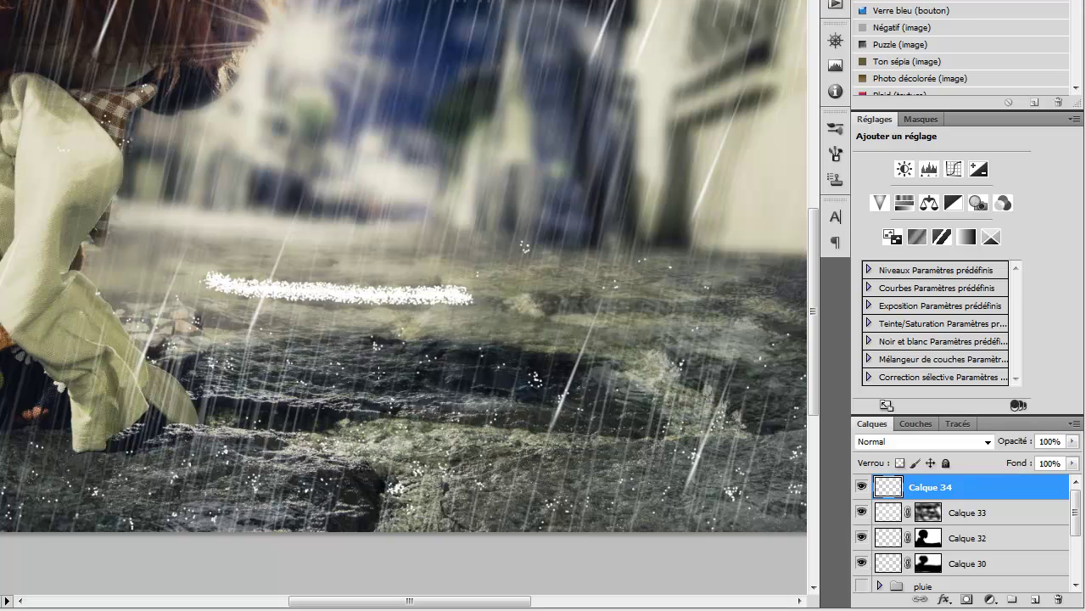
pyautogui.hotkey('ctrl', 'z')
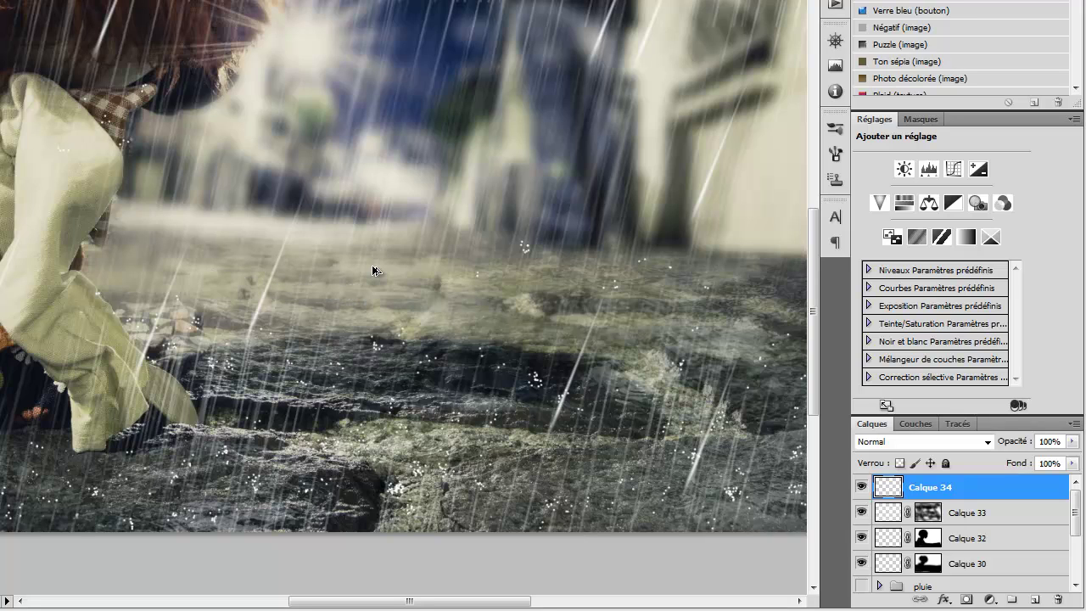
# Dab separate droplet clusters across the far part of the stone ground behind the doll
pyautogui.click(449, 291)
pyautogui.click(432, 318)
pyautogui.click(450, 214)
pyautogui.click(392, 251)
pyautogui.click(575, 284)
pyautogui.click(290, 286)
pyautogui.click(421, 237)
pyautogui.click(667, 290)
pyautogui.click(352, 283)
# Dab a few droplet clusters on the upper body of the blurred dark figure in the background
pyautogui.scroll(5, 490, 342)
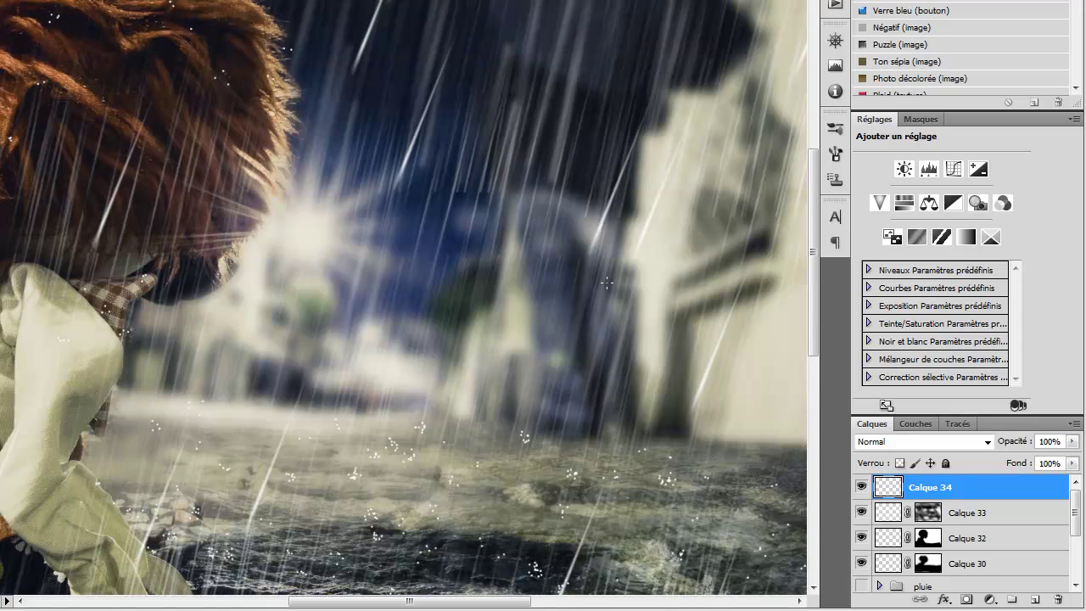
pyautogui.click(577, 142)
pyautogui.click(622, 93)
pyautogui.click(610, 158)
pyautogui.scroll(-2, 679, 278)
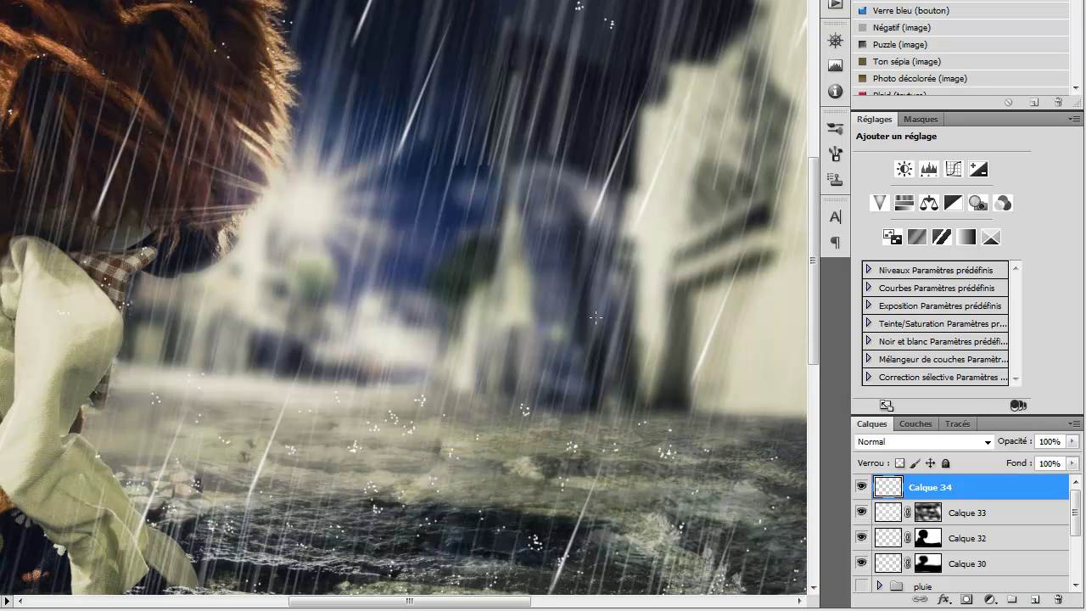
pyautogui.scroll(-1, 595, 317)
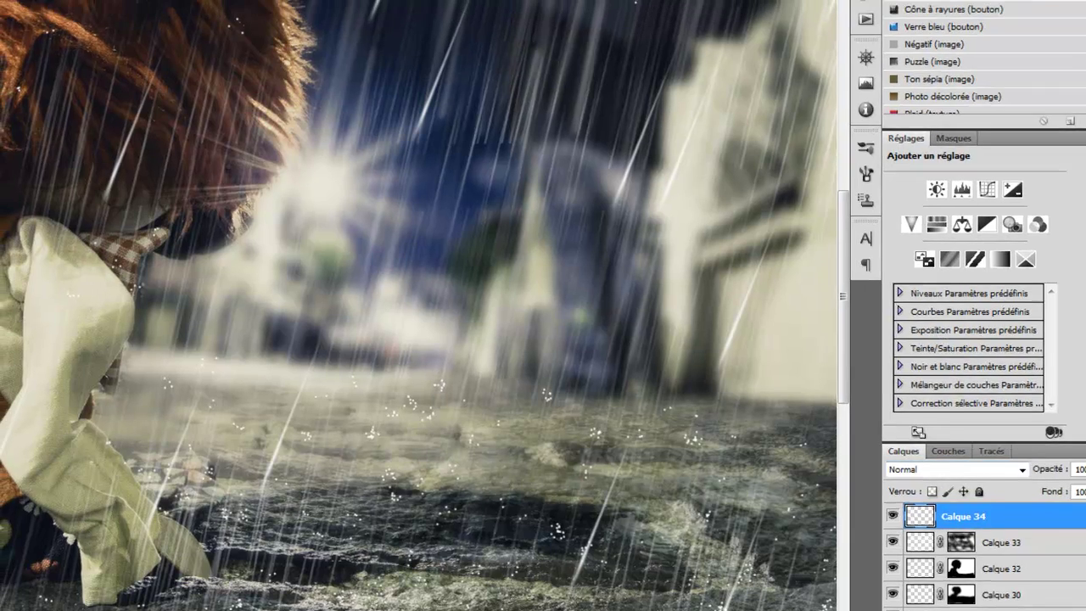
# Apply a Gaussian Blur to the droplet layer Calque 34
pyautogui.click(169, 19)
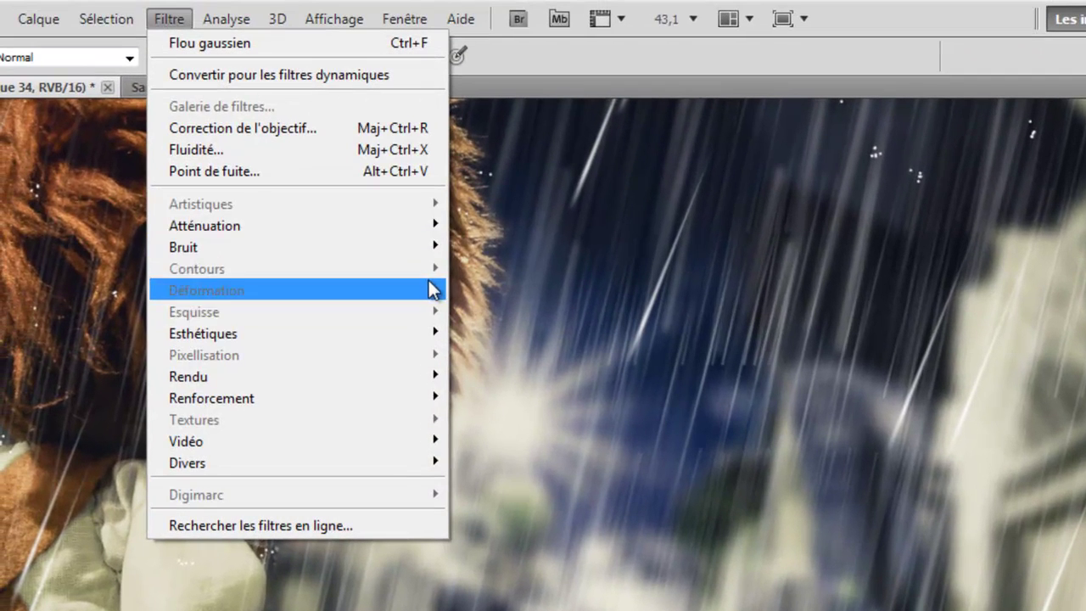
pyautogui.moveTo(421, 224)
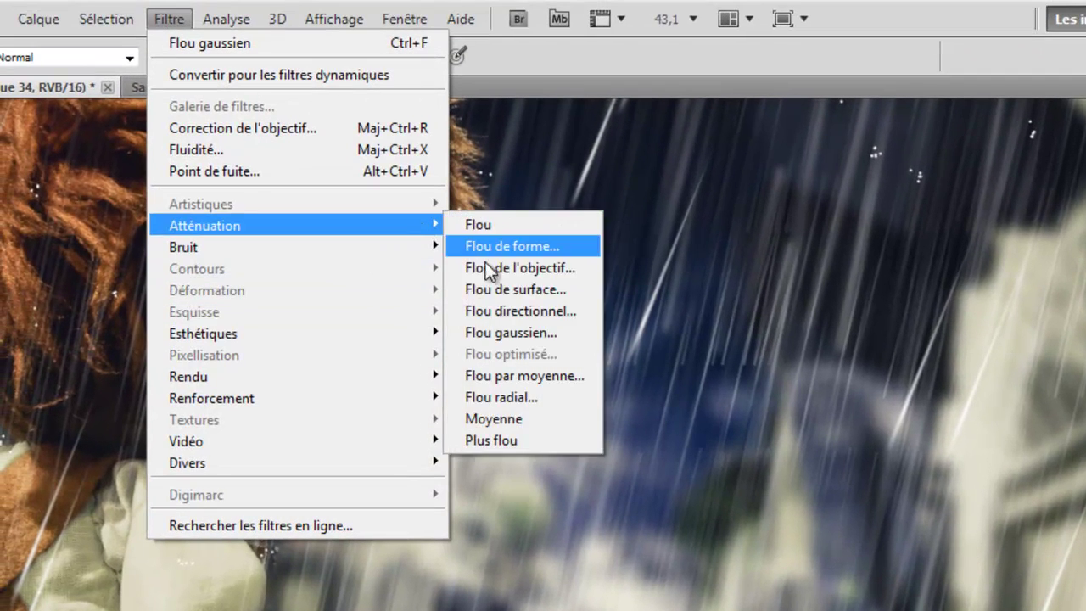
pyautogui.click(510, 334)
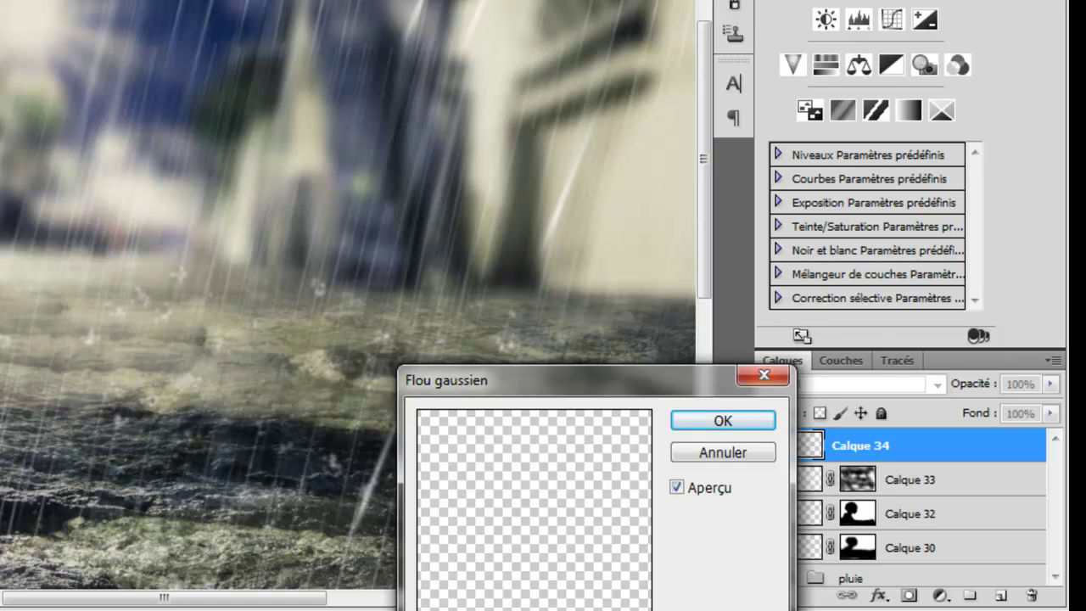
pyautogui.press('Return')
pyautogui.scroll(3, 325, 255)
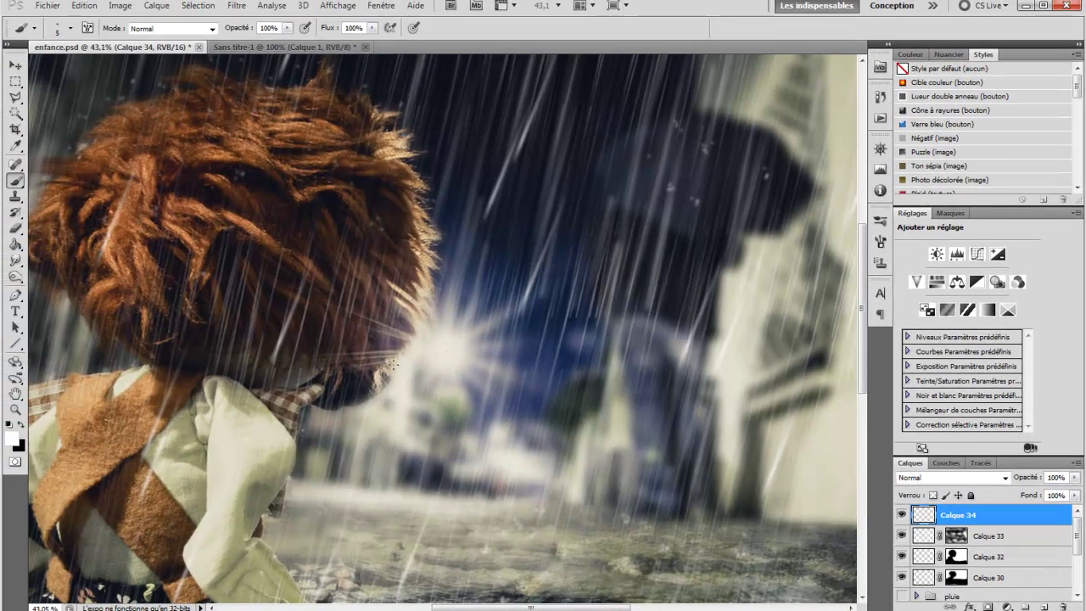
pyautogui.scroll(-3, 392, 365)
pyautogui.press('alt')
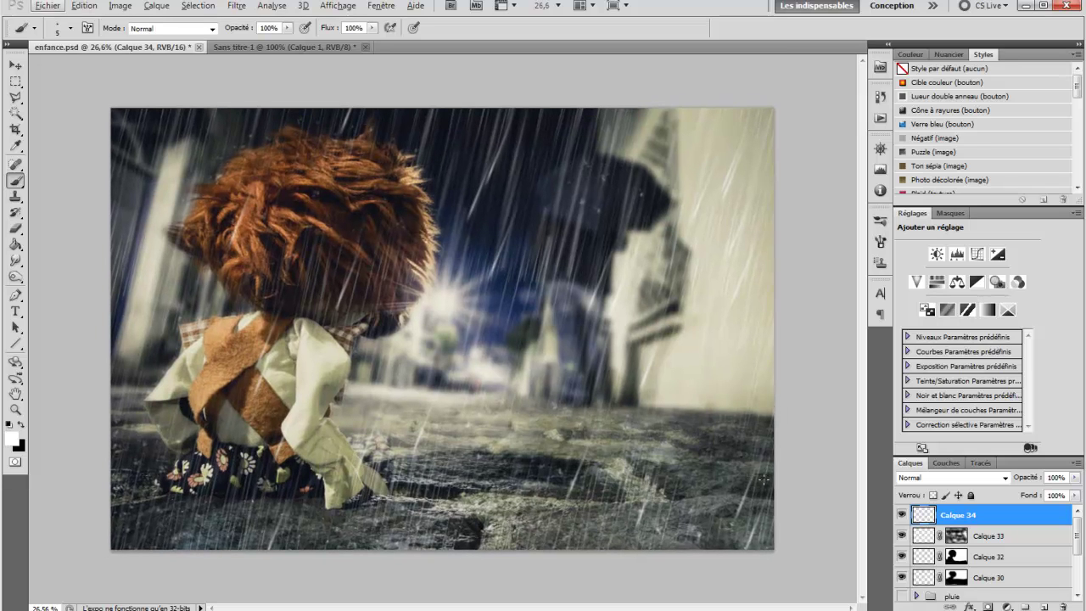
# Compare the image with and without rain layer Calque 33 and set that layer's opacity to 60%
pyautogui.click(976, 536)
pyautogui.click(901, 536)
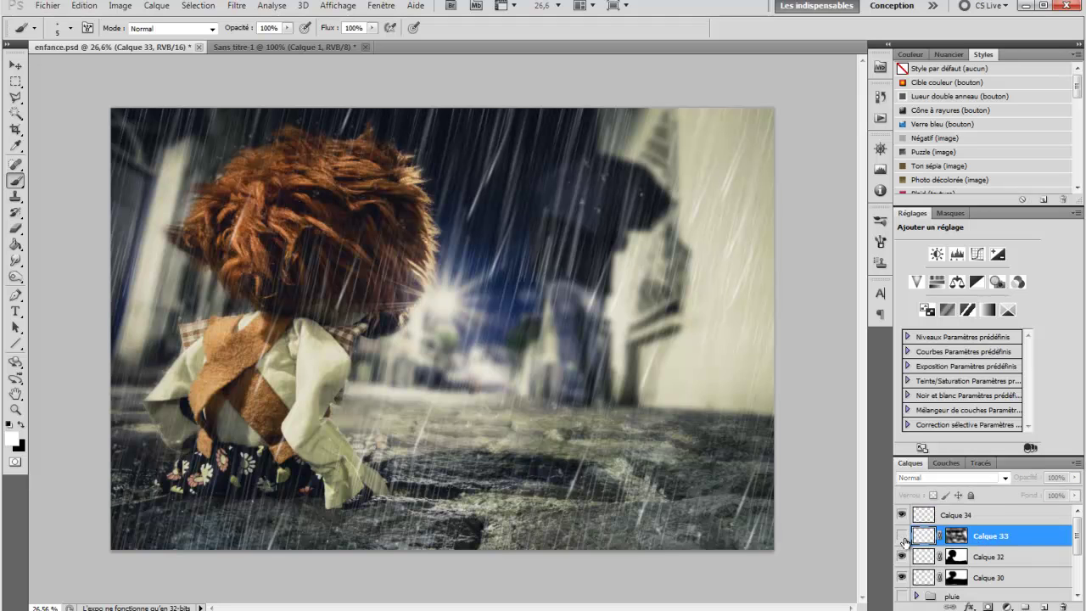
pyautogui.click(902, 537)
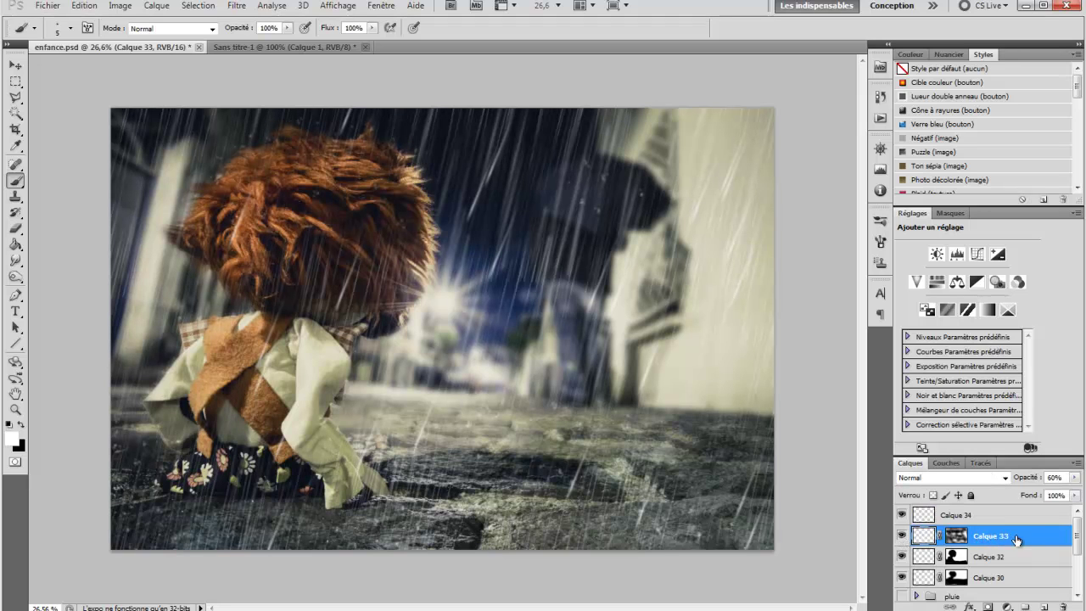
pyautogui.click(1052, 478)
pyautogui.write('40')
pyautogui.press('Return')
# Check the effect of rain layers Calque 32 and Calque 30, and set Calque 30's opacity to 60%
pyautogui.click(900, 559)
pyautogui.click(901, 559)
pyautogui.click(901, 576)
pyautogui.click(902, 577)
pyautogui.click(989, 580)
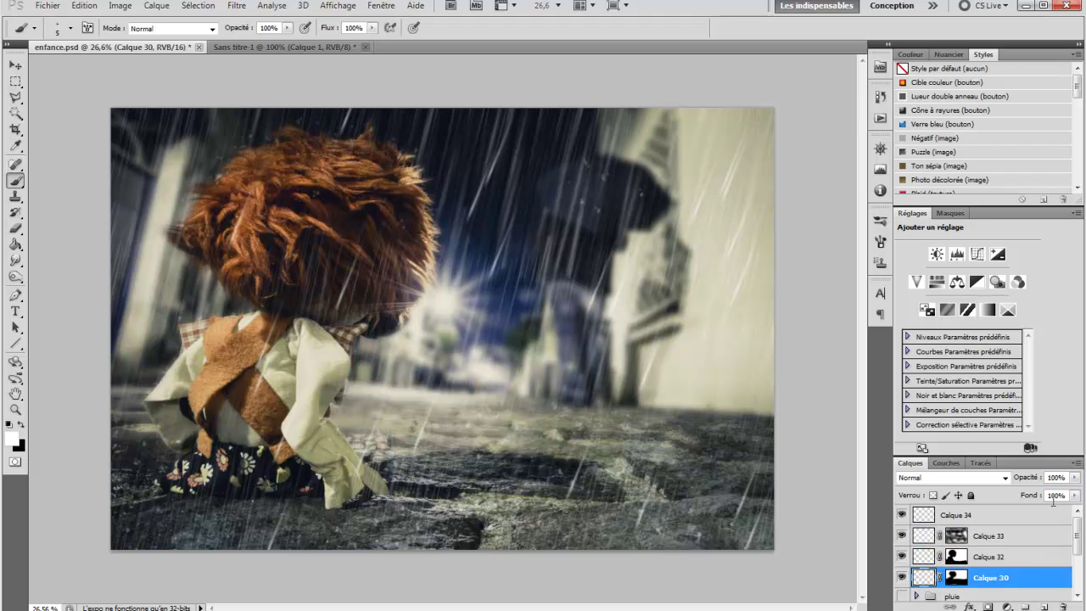
pyautogui.click(1056, 477)
pyautogui.write('60')
pyautogui.press('Return')
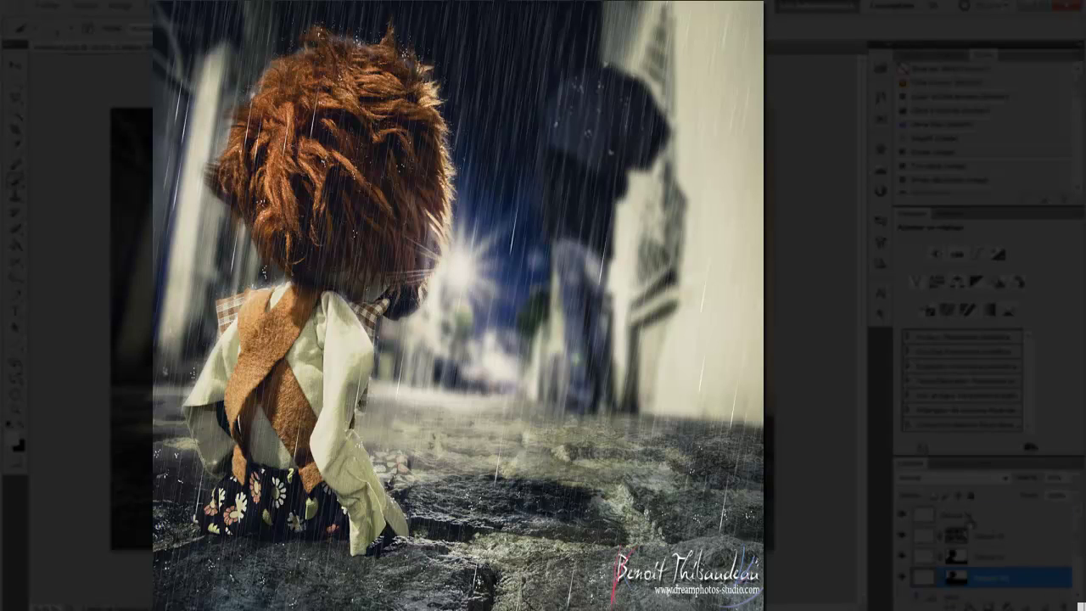
# Add a new empty layer above Calque 33 for extra droplets, keeping the 5 px brush
pyautogui.click(971, 519)
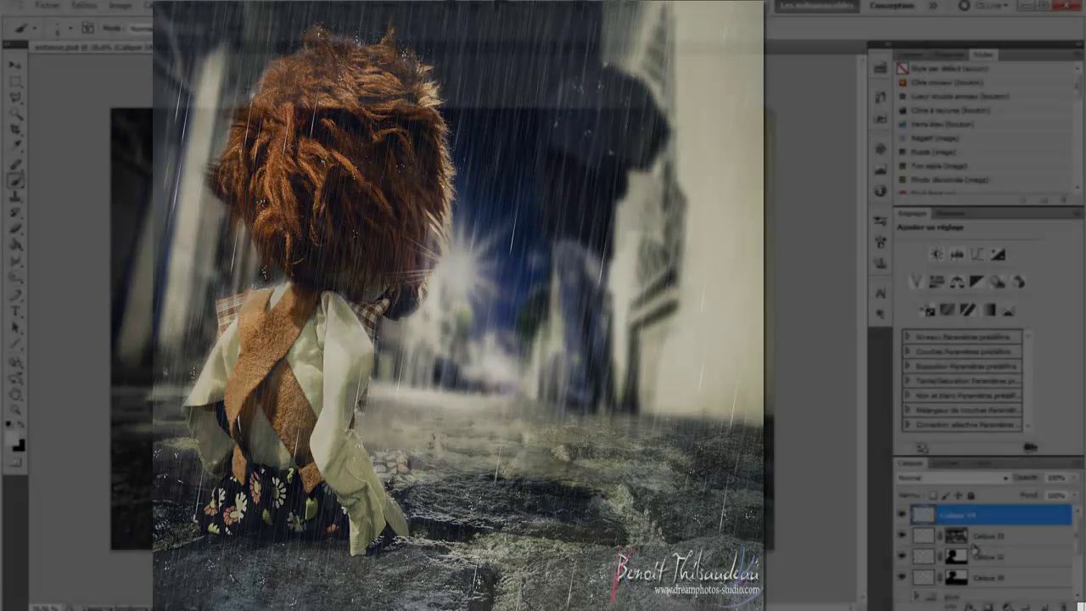
pyautogui.click(990, 535)
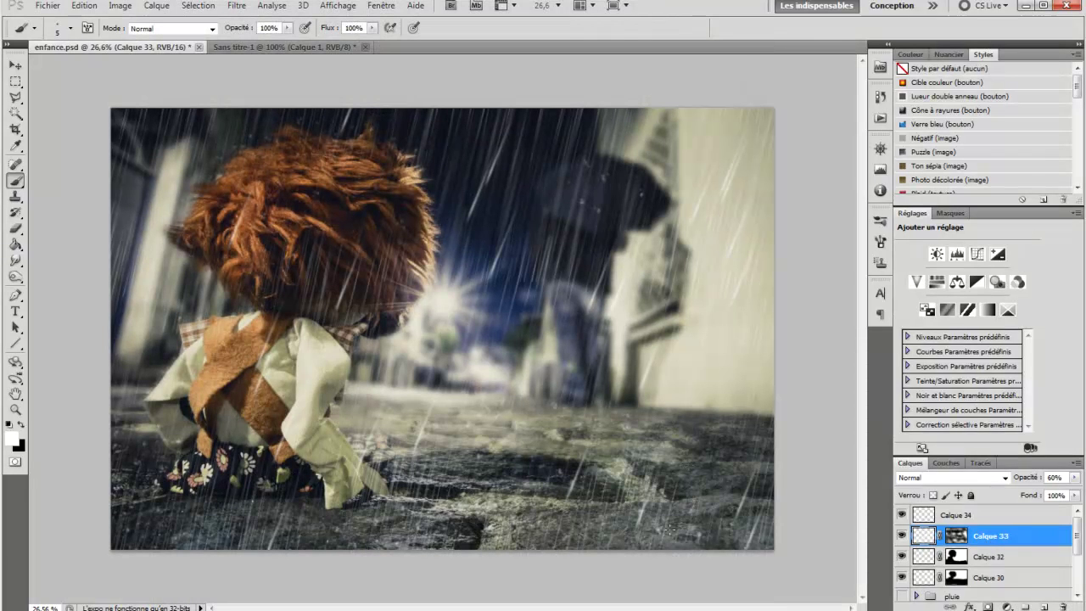
pyautogui.click(71, 28)
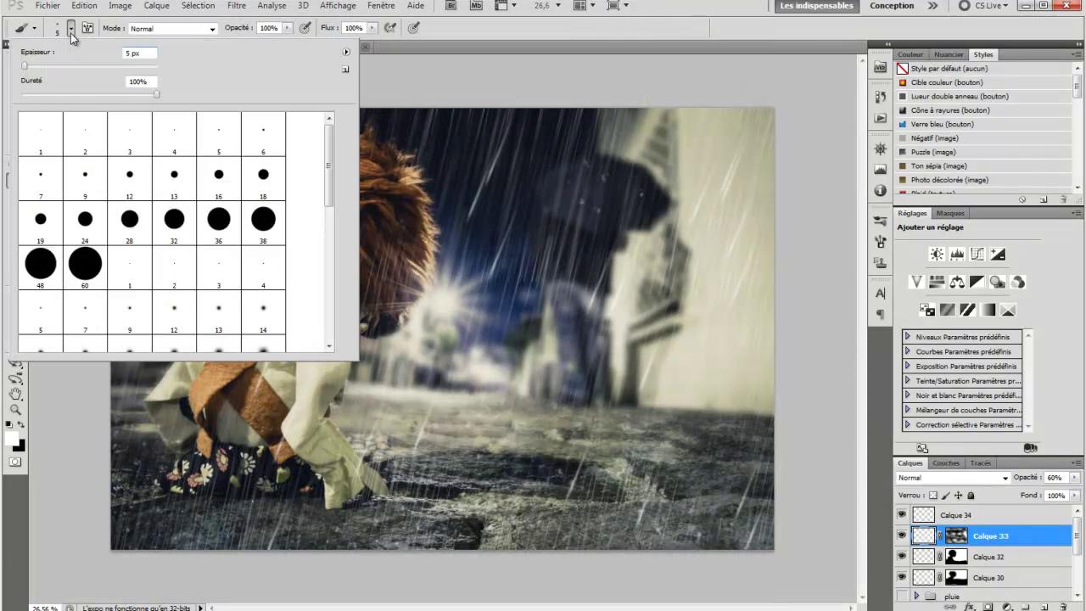
pyautogui.press('Return')
pyautogui.hotkey('ctrl', 'shift', 'alt', 'n')
# Dab additional sharp droplets around the doll's hair and on the ground, reducing the brush size between dabs
pyautogui.click(381, 132)
pyautogui.click(381, 130)
pyautogui.click(261, 147)
pyautogui.click(223, 177)
pyautogui.click(418, 225)
pyautogui.press('[')
pyautogui.press('[')
pyautogui.press('[')
pyautogui.press('[')
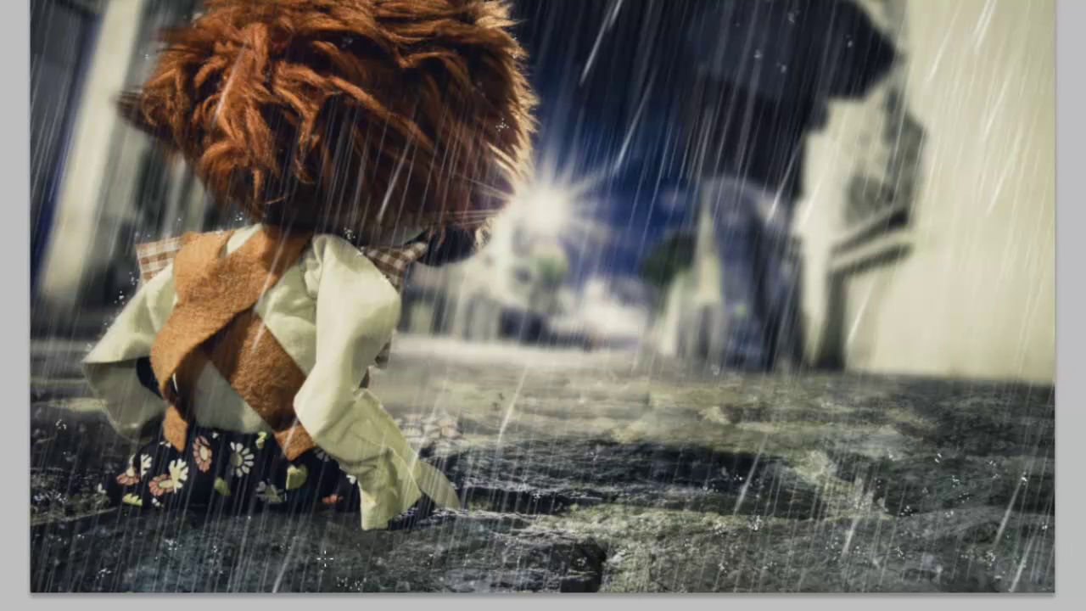
pyautogui.click(987, 470)
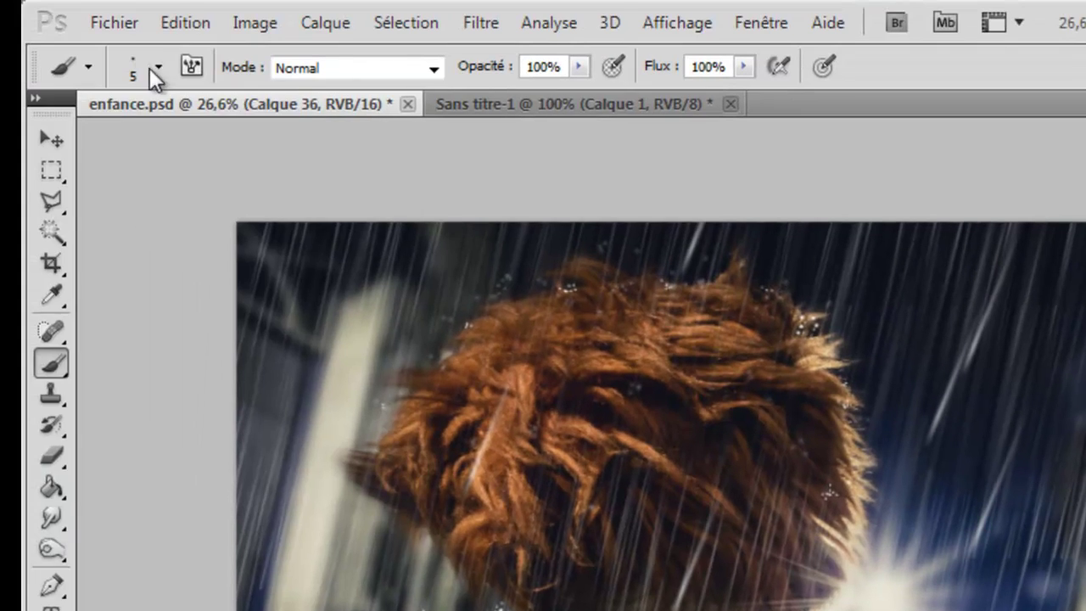
# Soften the brush to 0% hardness and set its flow to 19% and its opacity to 68%
pyautogui.click(151, 69)
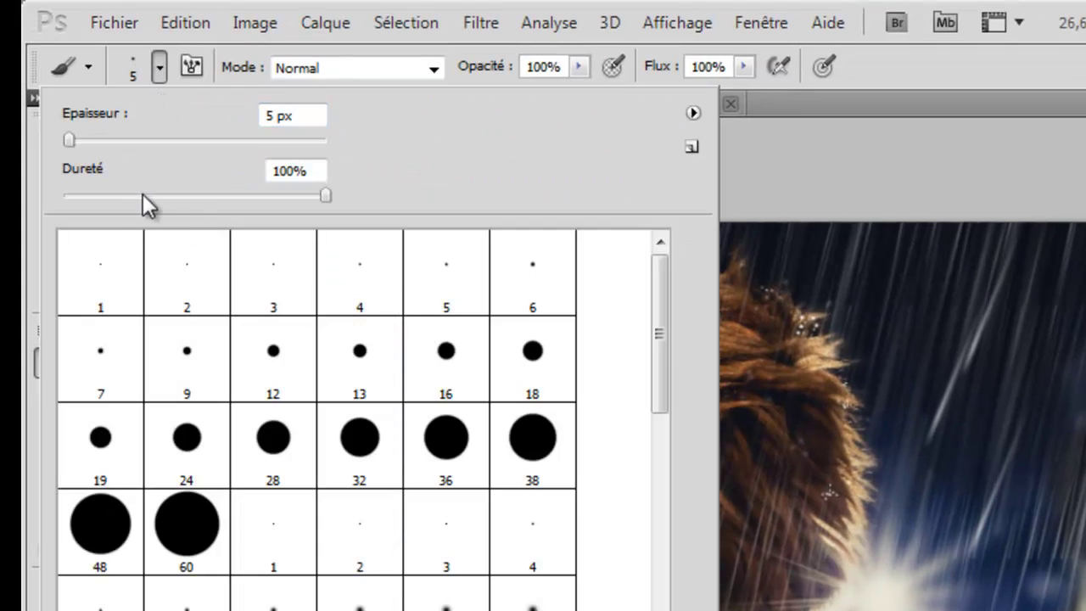
pyautogui.moveTo(88, 195); pyautogui.dragTo(20, 213)
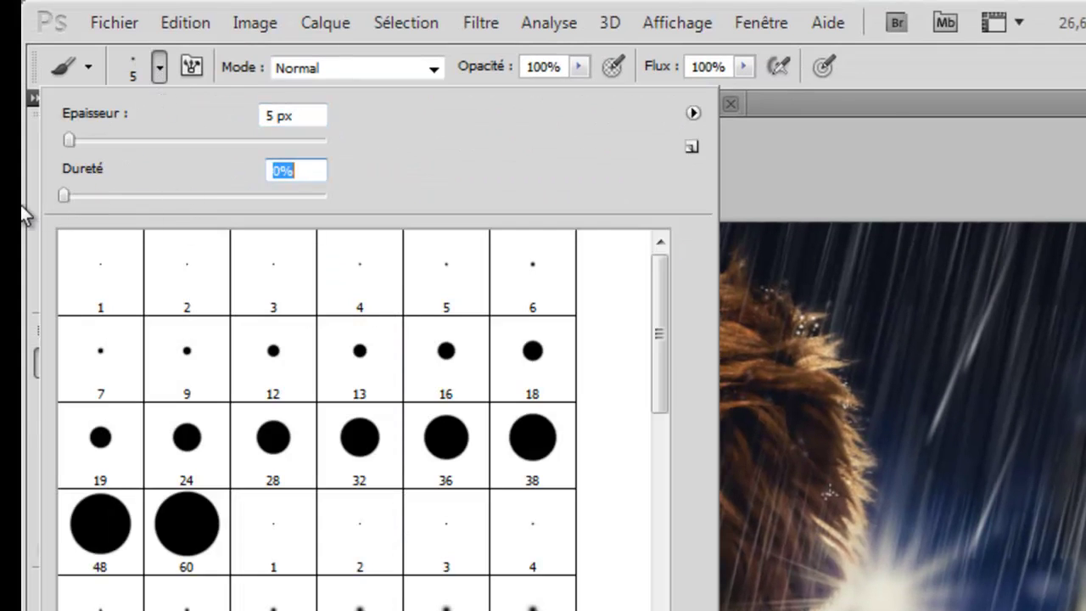
pyautogui.click(991, 60)
pyautogui.click(744, 66)
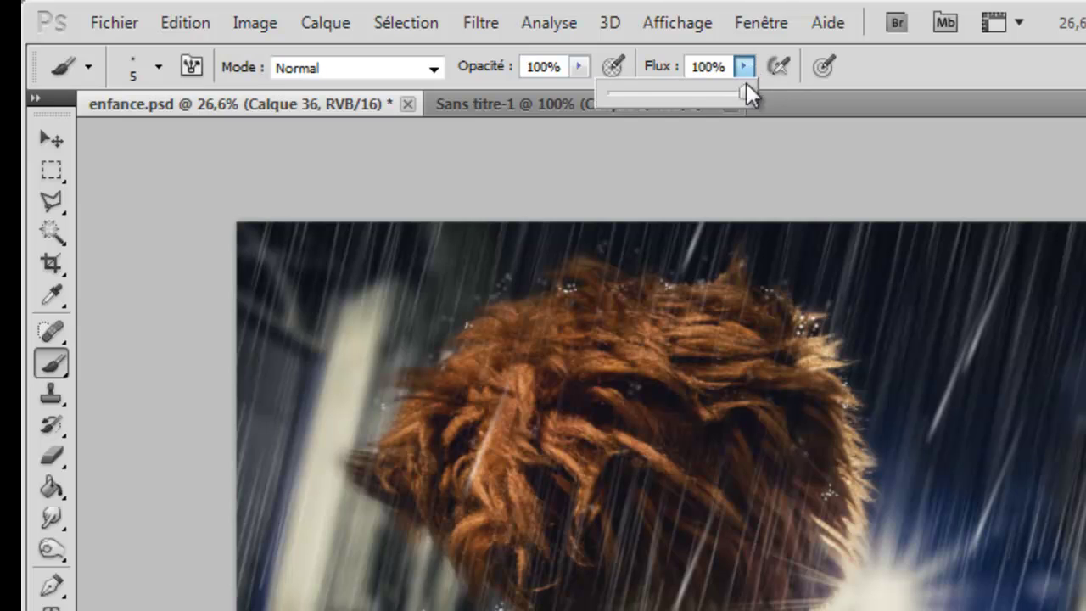
pyautogui.moveTo(638, 88); pyautogui.dragTo(633, 90)
pyautogui.click(584, 67)
pyautogui.moveTo(522, 91)
pyautogui.mouseDown()
pyautogui.moveTo(503, 88)
pyautogui.moveTo(536, 102)
pyautogui.mouseUp()
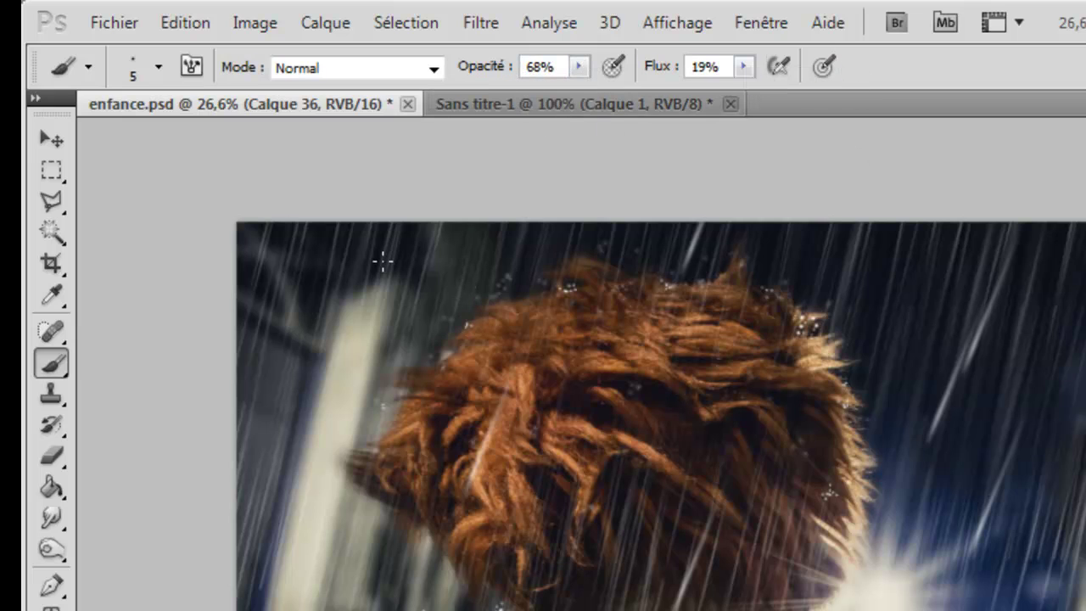
# Turn off the brush's Scattering (Diffusion) and Shape Dynamics (Dynamique de forme) options
pyautogui.moveTo(432, 536)
pyautogui.mouseDown()
pyautogui.moveTo(450, 533)
pyautogui.moveTo(441, 530)
pyautogui.mouseUp()
pyautogui.moveTo(365, 446)
pyautogui.mouseDown()
pyautogui.moveTo(398, 399)
pyautogui.moveTo(386, 374)
pyautogui.mouseUp()
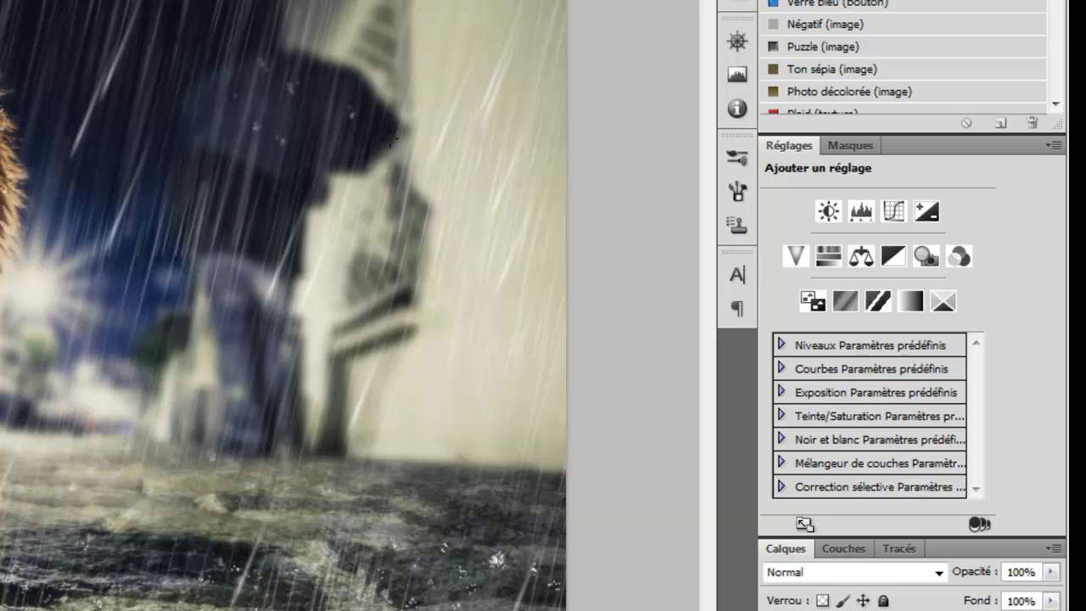
pyautogui.click(740, 200)
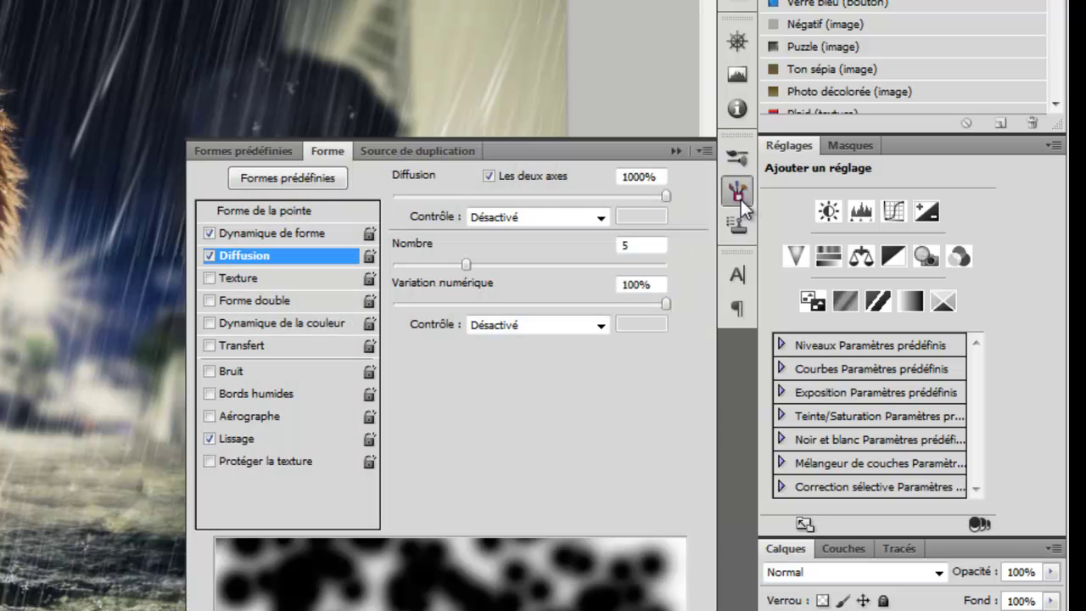
pyautogui.click(209, 255)
pyautogui.click(209, 233)
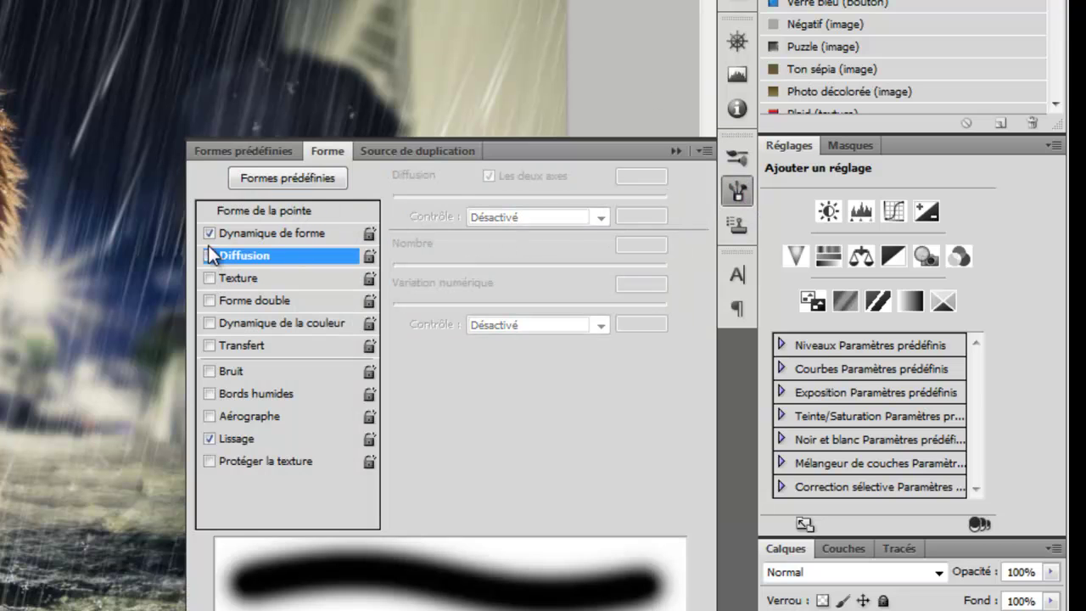
pyautogui.click(738, 194)
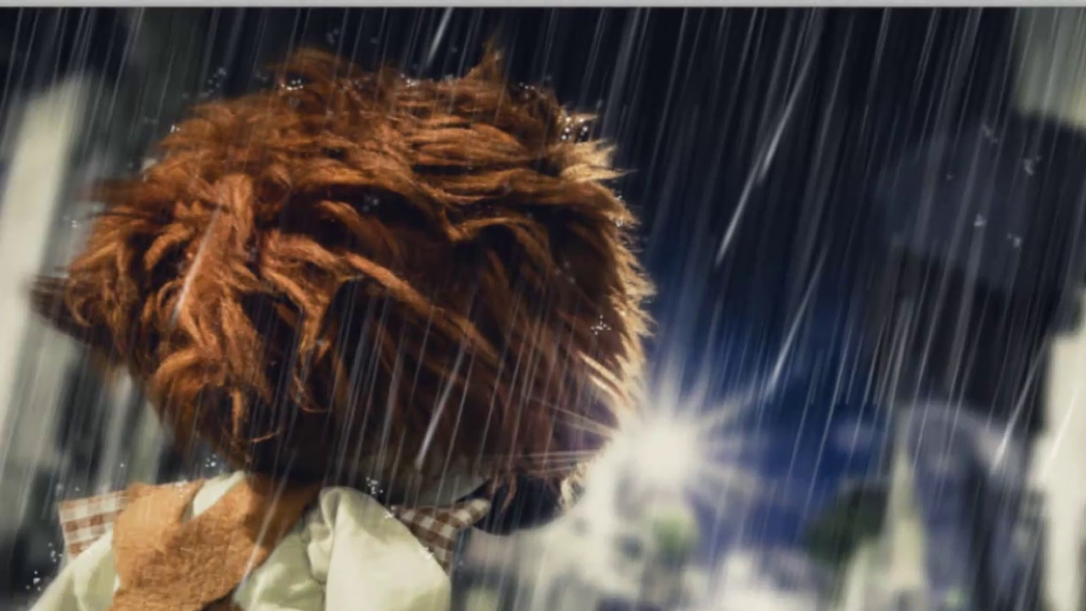
pyautogui.moveTo(174, 340)
pyautogui.mouseDown()
pyautogui.moveTo(190, 345)
pyautogui.moveTo(203, 281)
pyautogui.moveTo(263, 203)
pyautogui.moveTo(343, 127)
pyautogui.moveTo(458, 82)
pyautogui.moveTo(619, 72)
pyautogui.moveTo(727, 115)
pyautogui.moveTo(813, 305)
pyautogui.moveTo(798, 478)
pyautogui.moveTo(789, 458)
pyautogui.mouseUp()
pyautogui.hotkey('ctrl', 'z')
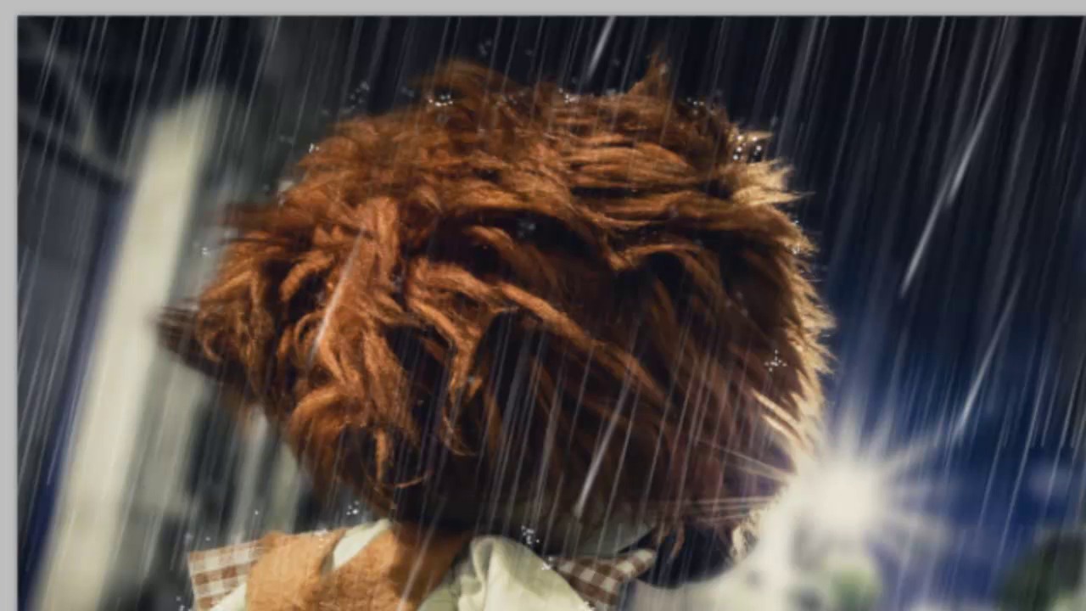
pyautogui.moveTo(182, 328)
pyautogui.mouseDown()
pyautogui.moveTo(217, 219)
pyautogui.moveTo(299, 128)
pyautogui.moveTo(411, 98)
pyautogui.moveTo(532, 136)
pyautogui.moveTo(564, 80)
pyautogui.moveTo(746, 144)
pyautogui.moveTo(806, 356)
pyautogui.moveTo(814, 441)
pyautogui.mouseUp()
pyautogui.hotkey('ctrl', 'z')
pyautogui.hotkey('ctrl', 'z')
# Paint faint soft mist strokes around the edges of the doll's hair and over the umbrella figure in the background
pyautogui.moveTo(161, 327)
pyautogui.mouseDown()
pyautogui.moveTo(175, 331)
pyautogui.moveTo(285, 174)
pyautogui.moveTo(385, 104)
pyautogui.moveTo(475, 89)
pyautogui.moveTo(712, 106)
pyautogui.moveTo(809, 413)
pyautogui.moveTo(783, 344)
pyautogui.moveTo(735, 509)
pyautogui.mouseUp()
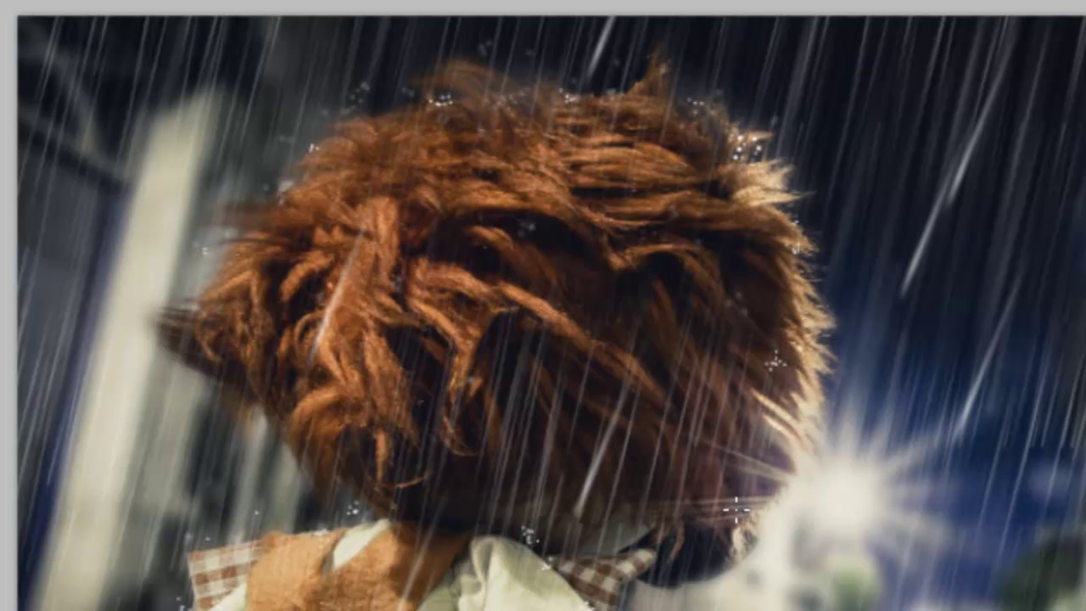
pyautogui.moveTo(775, 231)
pyautogui.mouseDown()
pyautogui.moveTo(794, 310)
pyautogui.moveTo(717, 345)
pyautogui.mouseUp()
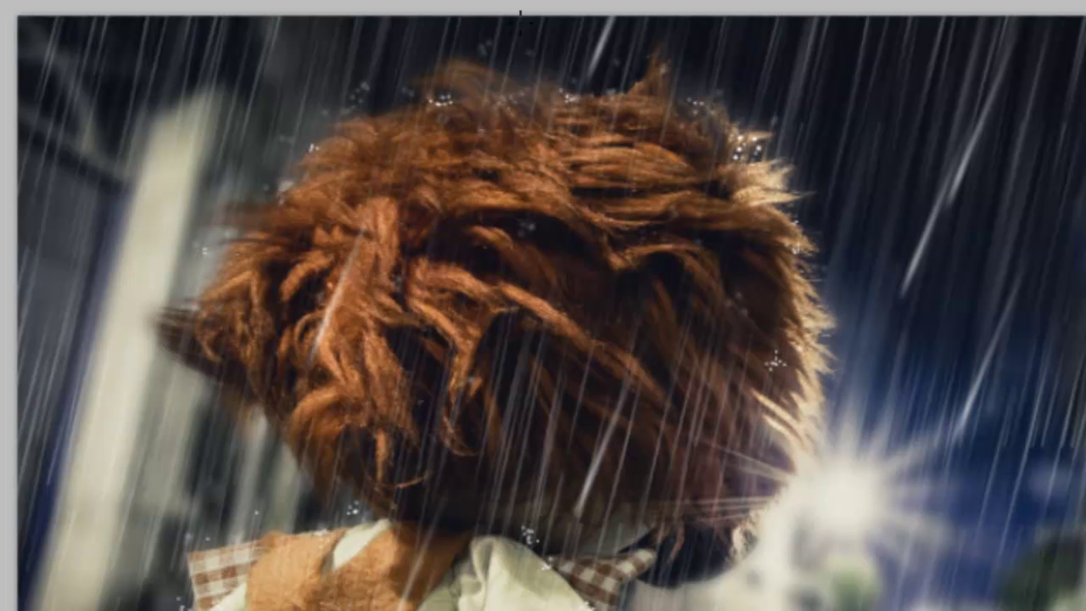
pyautogui.moveTo(585, 85); pyautogui.dragTo(653, 134)
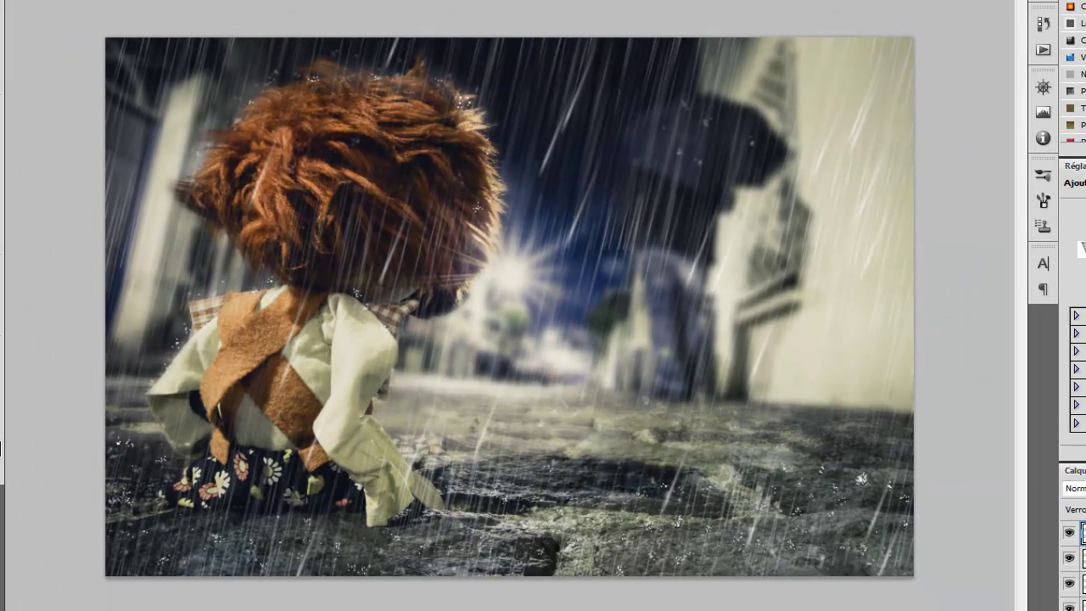
pyautogui.moveTo(632, 125)
pyautogui.mouseDown()
pyautogui.moveTo(674, 87)
pyautogui.moveTo(751, 96)
pyautogui.moveTo(783, 142)
pyautogui.moveTo(782, 176)
pyautogui.moveTo(756, 128)
pyautogui.moveTo(770, 150)
pyautogui.moveTo(693, 138)
pyautogui.mouseUp()
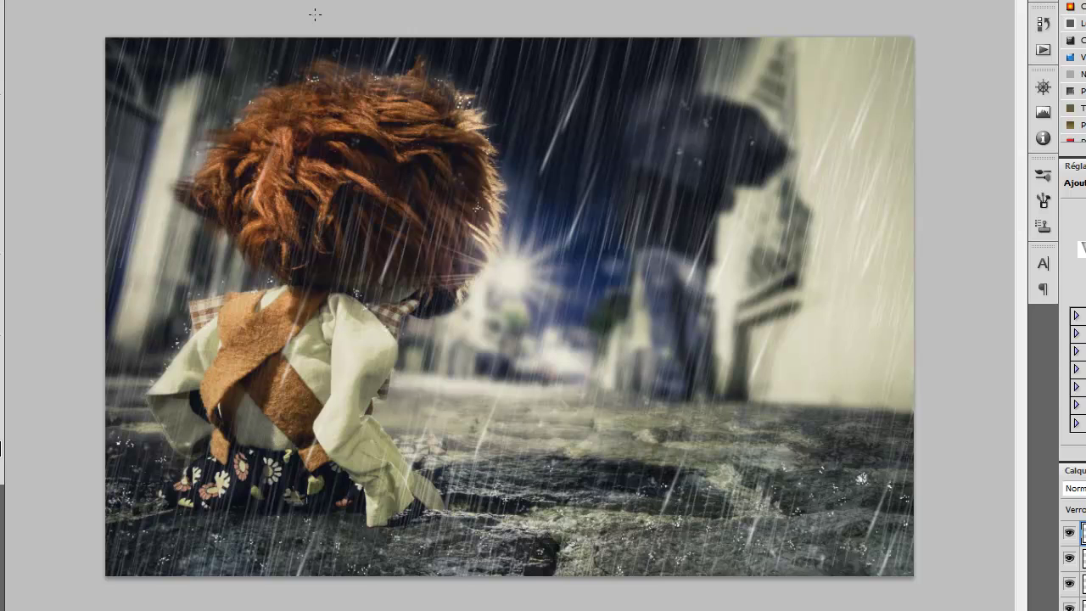
# Apply a Gaussian Blur (Flou gaussien) to the painted mist layer
pyautogui.hotkey('alt', 't')
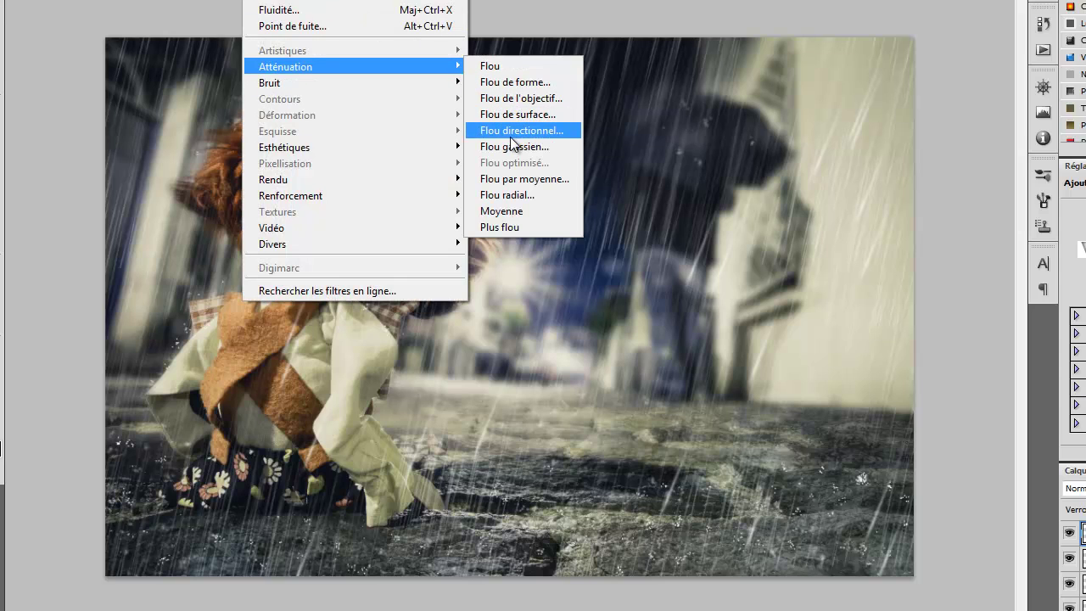
pyautogui.click(511, 147)
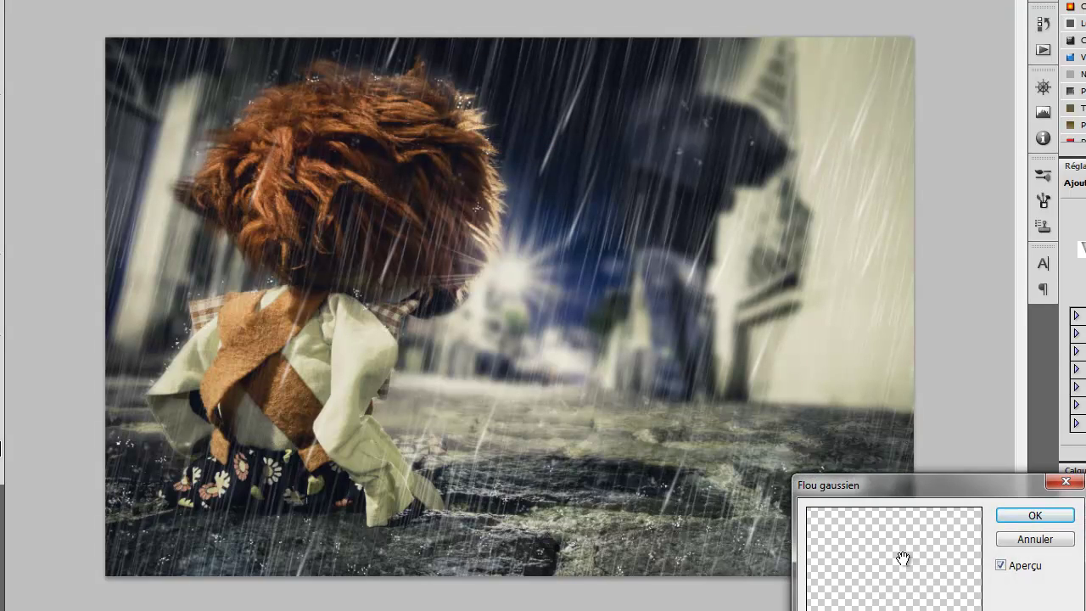
pyautogui.click(1028, 517)
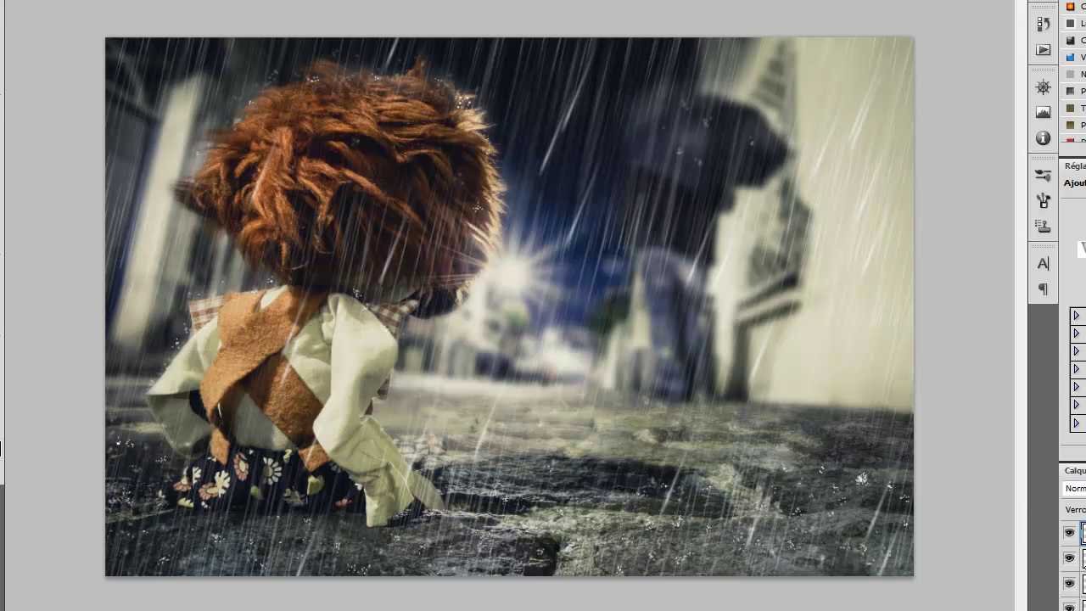
# Compare the photo with and without the rain effects by hiding them and showing them again
pyautogui.click(1069, 583)
pyautogui.click(1068, 583)
pyautogui.click(1082, 583)
pyautogui.scroll(-5, 1073, 568)
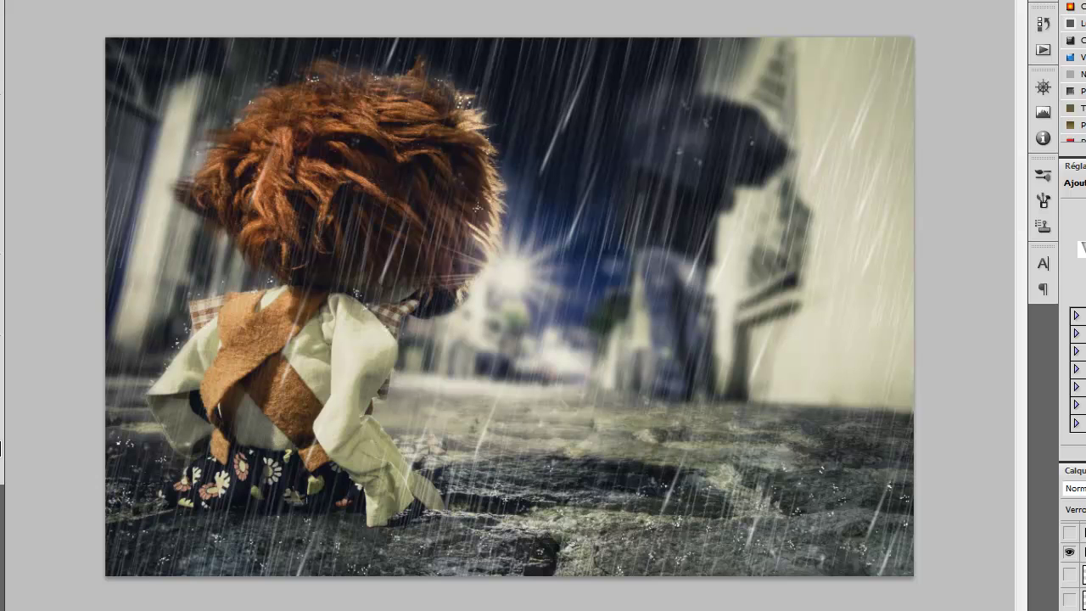
pyautogui.click(1069, 551)
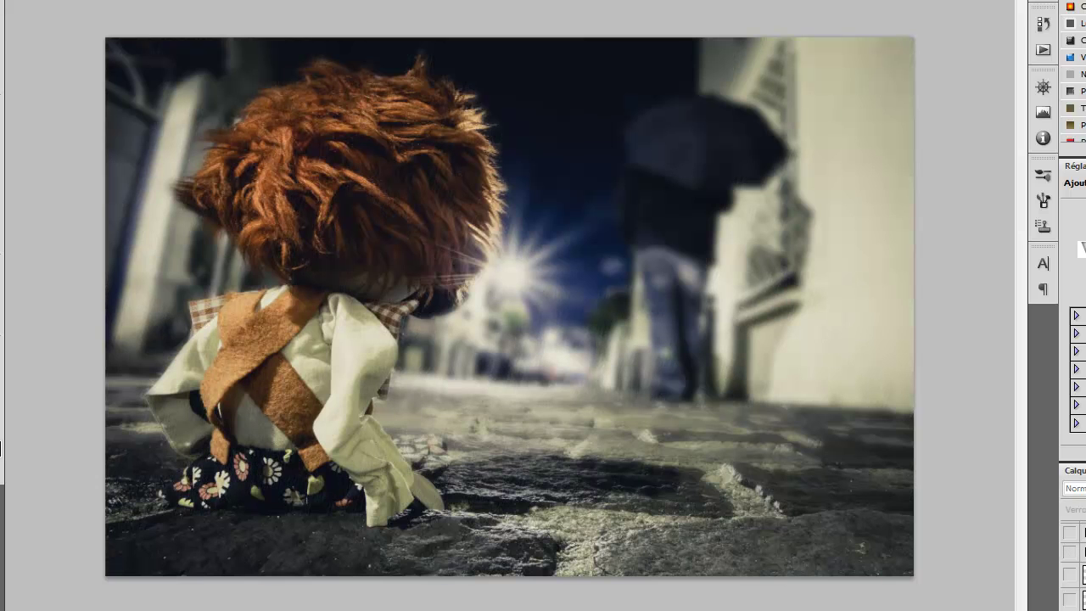
pyautogui.click(1069, 551)
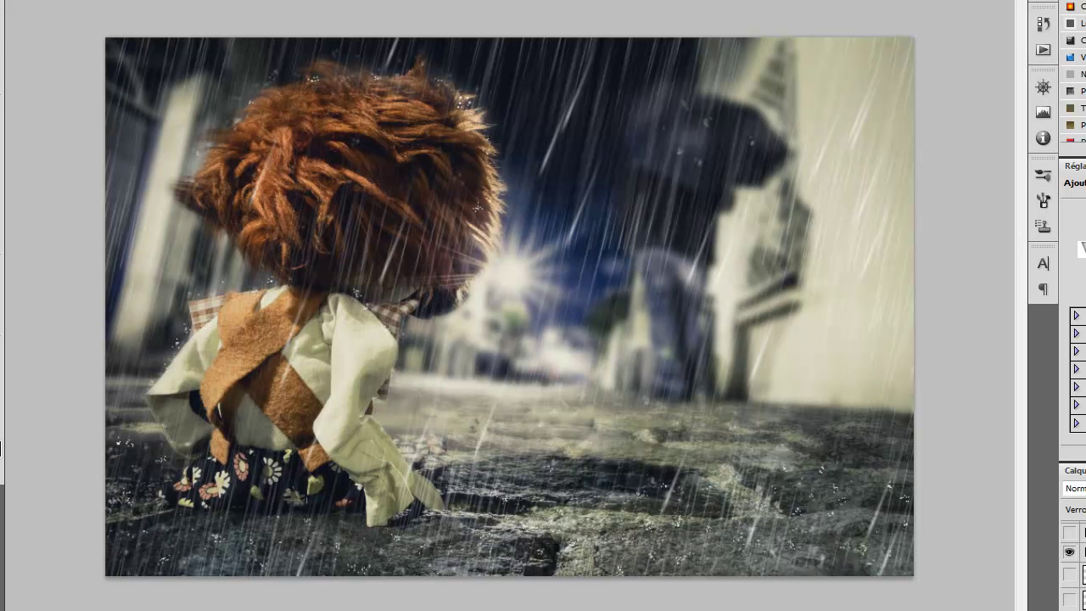